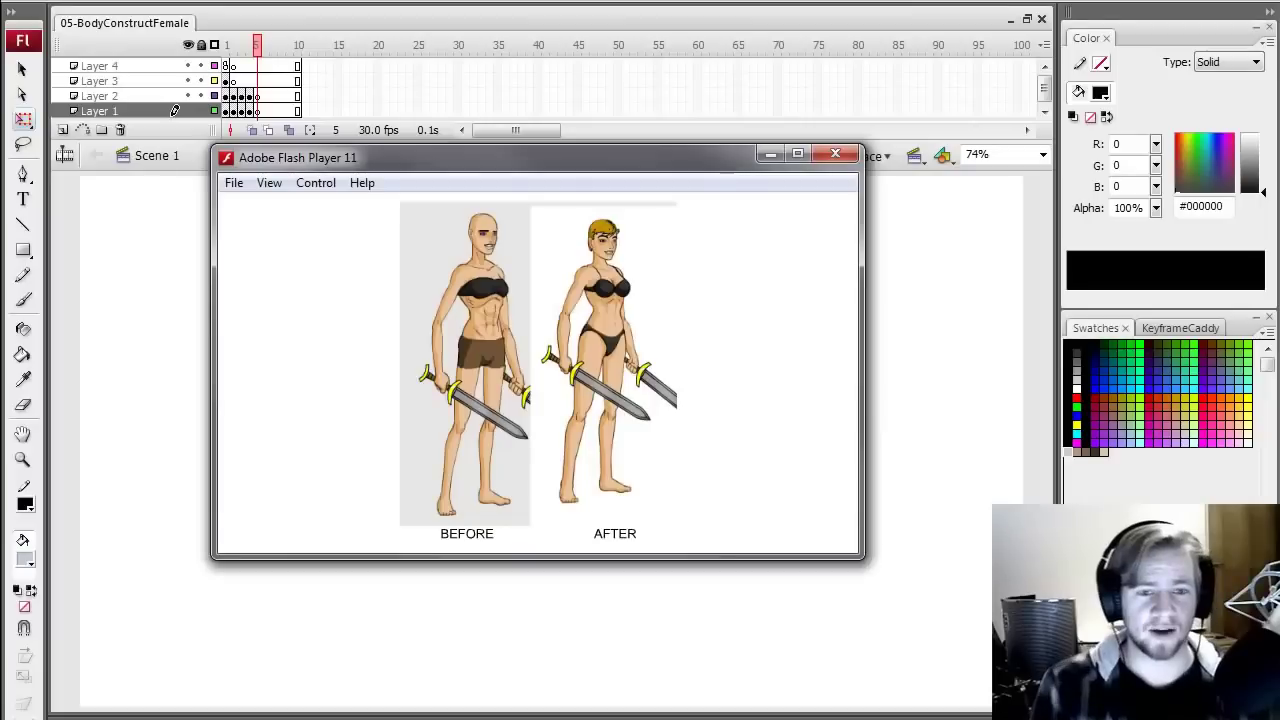
# - Close the before/after preview movie and make frame 5 of Layer 1 active for drawing
pyautogui.click(835, 153)
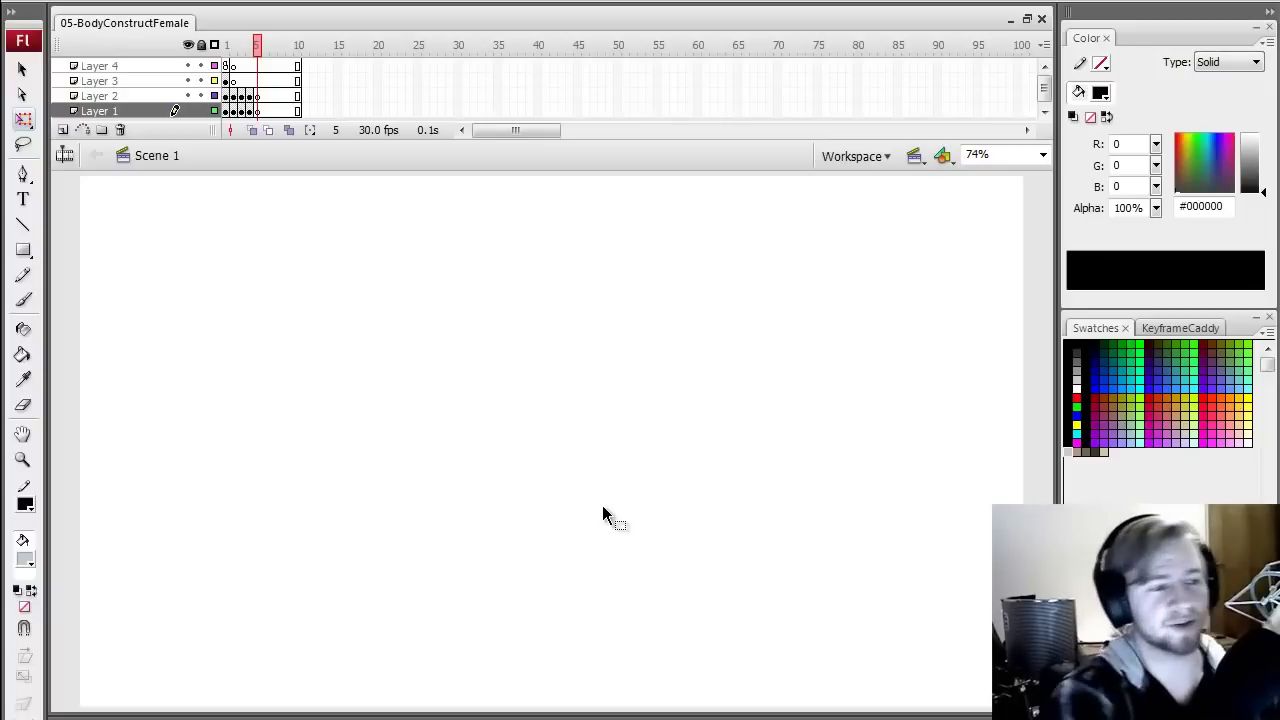
pyautogui.click(258, 112)
pyautogui.press('b')
pyautogui.press('q')
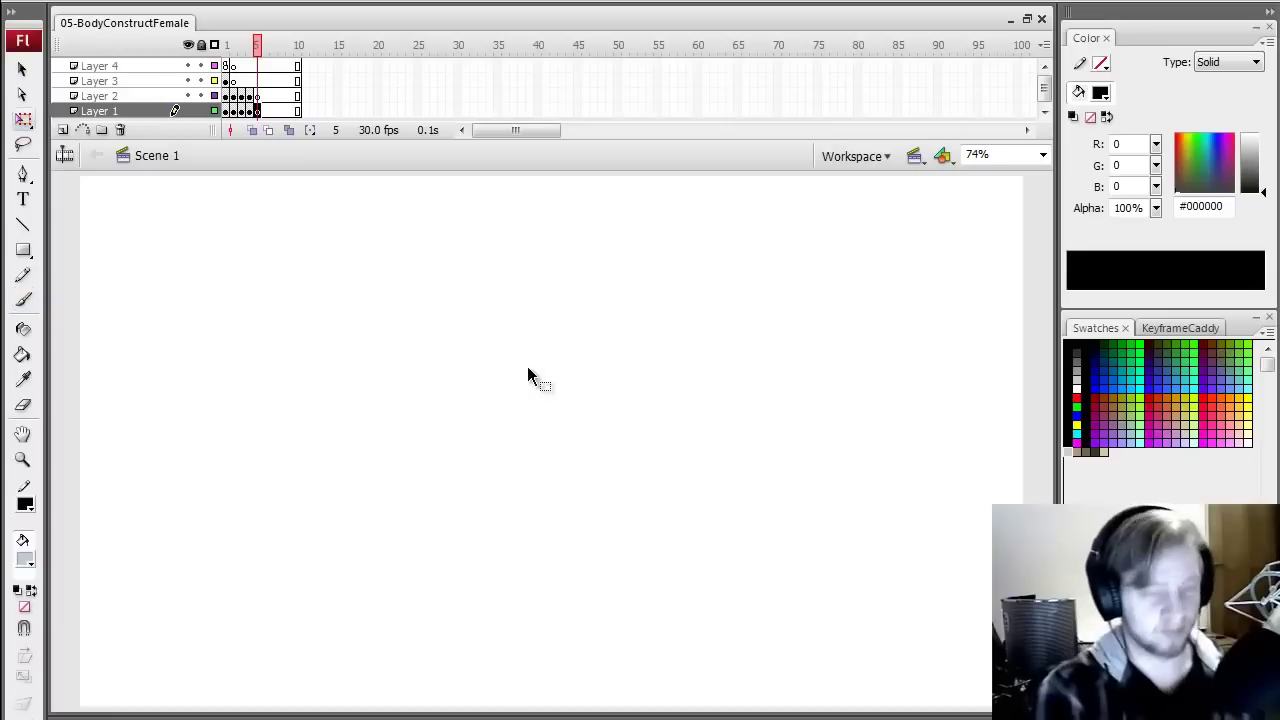
pyautogui.click(539, 372)
pyautogui.press('b')
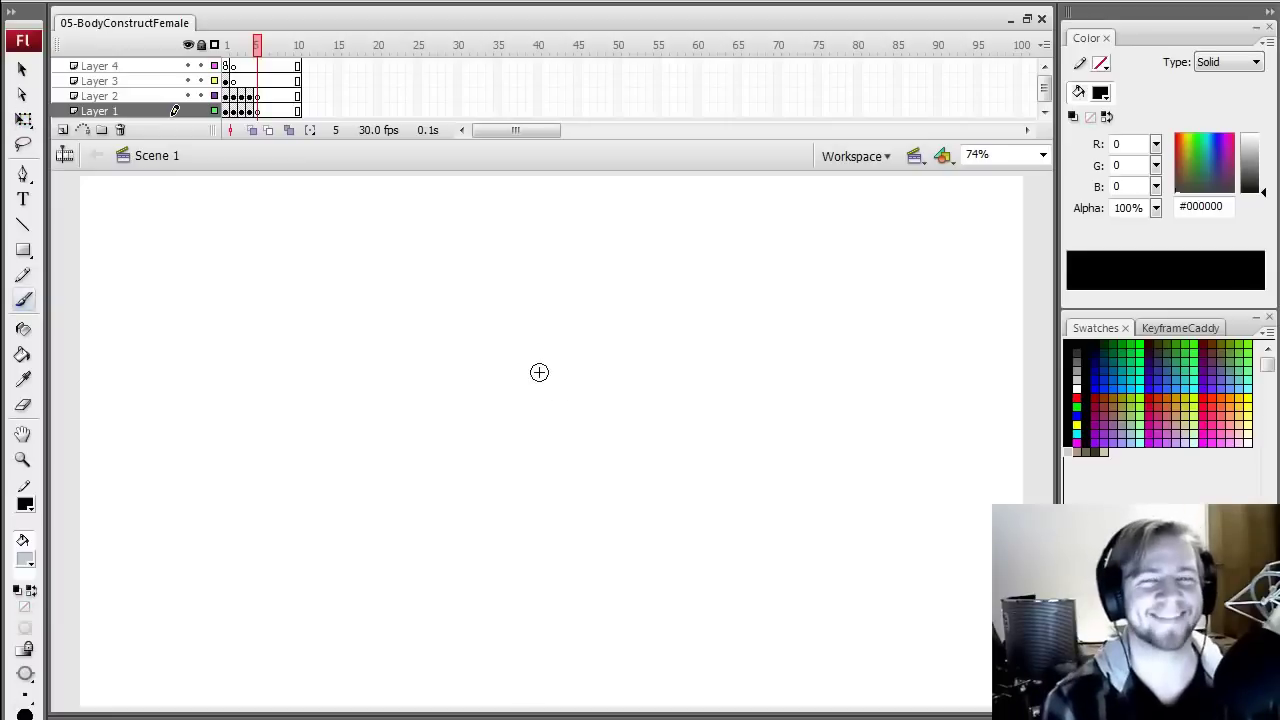
pyautogui.moveTo(256, 47)
pyautogui.mouseDown()
pyautogui.moveTo(245, 48)
pyautogui.moveTo(262, 40)
pyautogui.mouseUp()
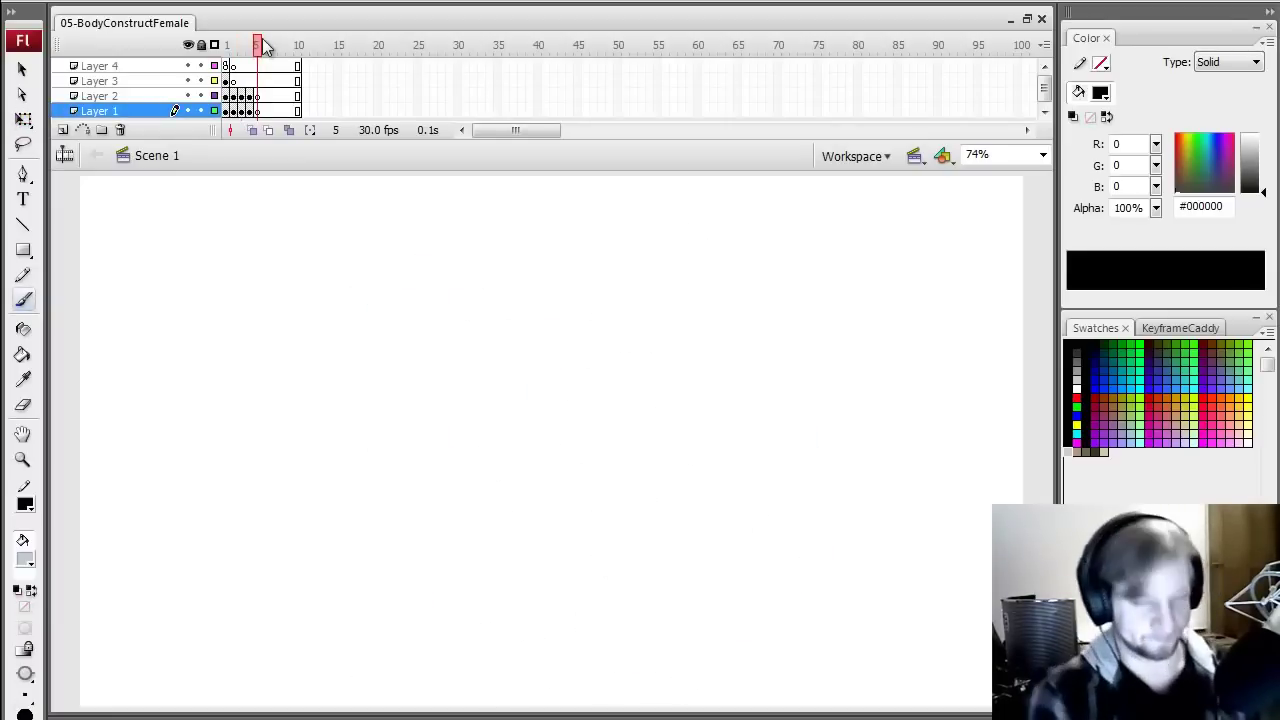
pyautogui.press('q')
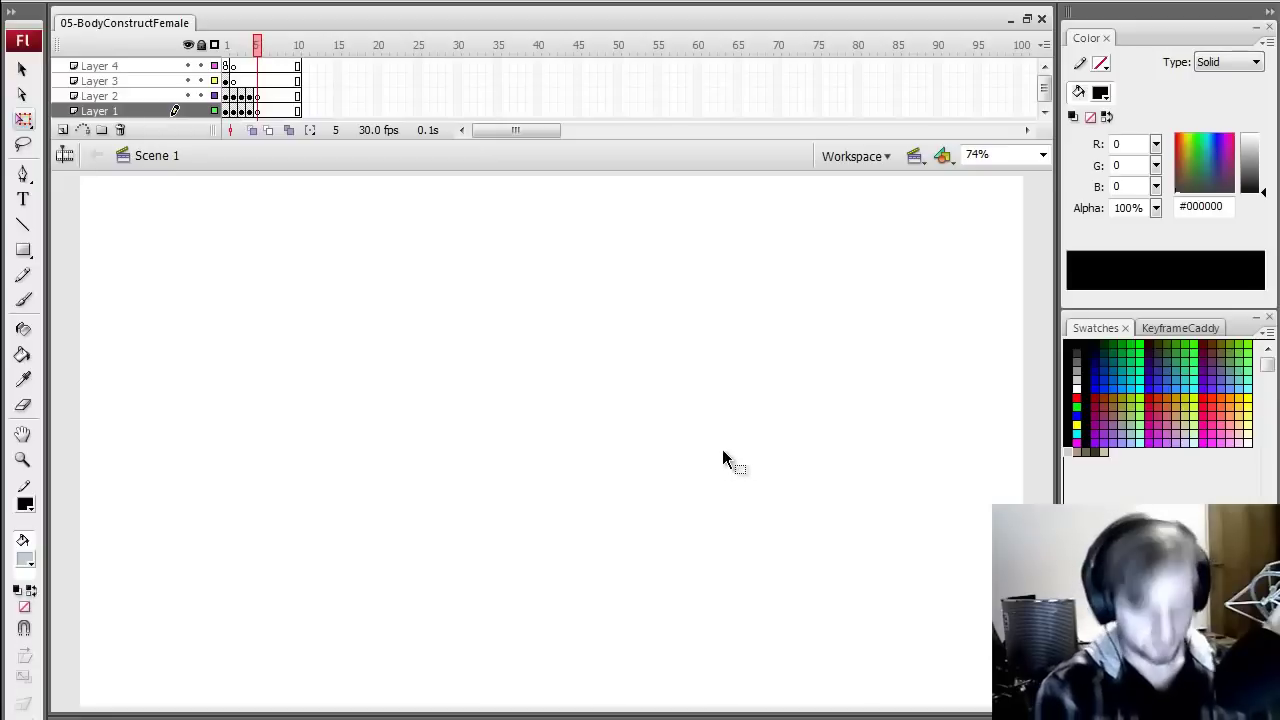
# - Set the Brush fill to light blue-grey #BDCFDB, ready to paint on frame 5 of Layer 1
pyautogui.press('b')
pyautogui.click(1076, 450)
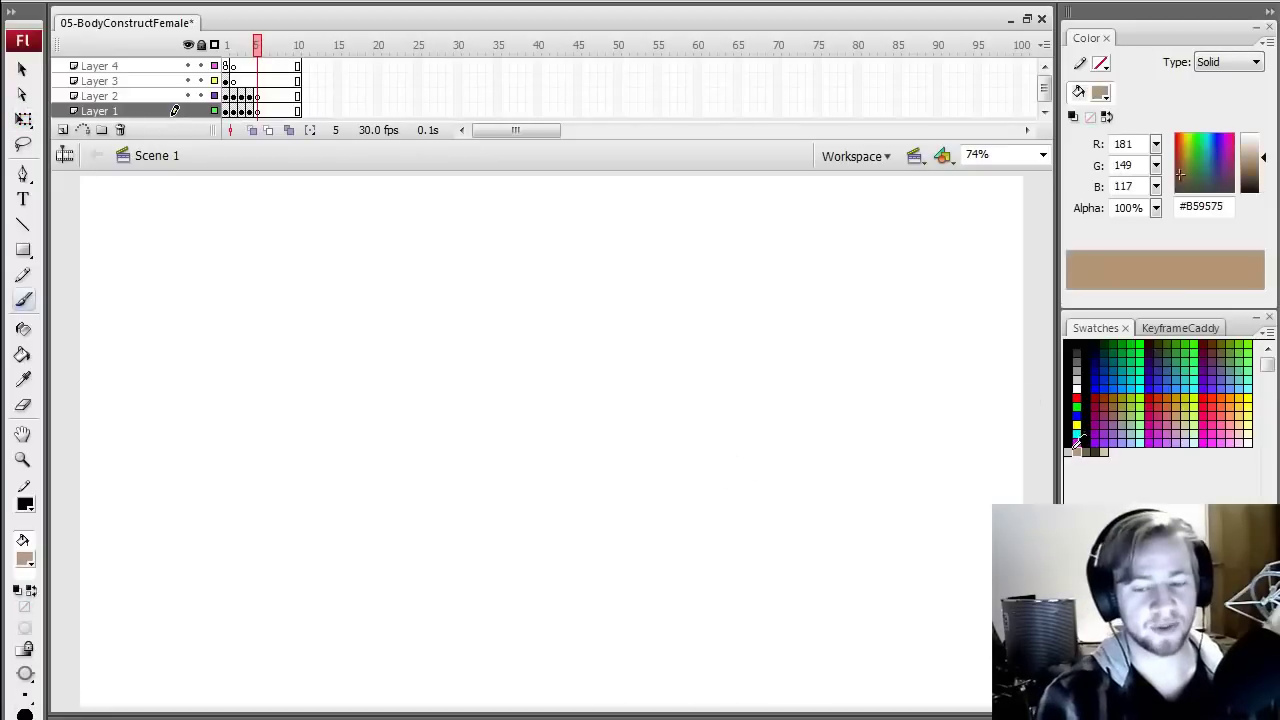
pyautogui.click(1072, 450)
pyautogui.click(256, 110)
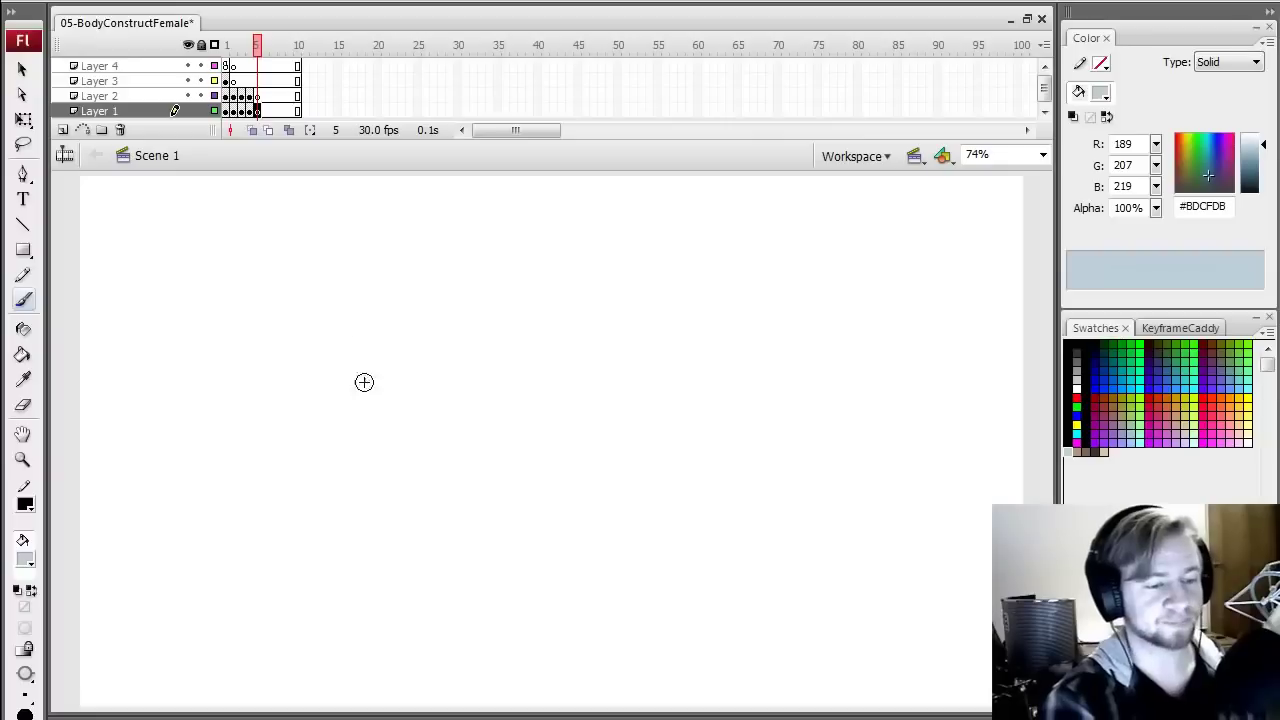
# - Sketch two upright egg-shaped rib cages side by side in the upper canvas, for the side and three-quarter views
pyautogui.moveTo(257, 270)
pyautogui.mouseDown()
pyautogui.moveTo(225, 483)
pyautogui.moveTo(291, 449)
pyautogui.mouseUp()
pyautogui.moveTo(174, 356)
pyautogui.mouseDown()
pyautogui.moveTo(291, 451)
pyautogui.moveTo(330, 355)
pyautogui.mouseUp()
pyautogui.moveTo(452, 444)
pyautogui.mouseDown()
pyautogui.moveTo(437, 400)
pyautogui.moveTo(546, 268)
pyautogui.mouseUp()
pyautogui.hotkey('ctrl', 'z')
pyautogui.moveTo(483, 474)
pyautogui.mouseDown()
pyautogui.moveTo(575, 289)
pyautogui.moveTo(570, 478)
pyautogui.moveTo(463, 332)
pyautogui.moveTo(477, 436)
pyautogui.moveTo(592, 466)
pyautogui.moveTo(583, 279)
pyautogui.moveTo(519, 464)
pyautogui.mouseUp()
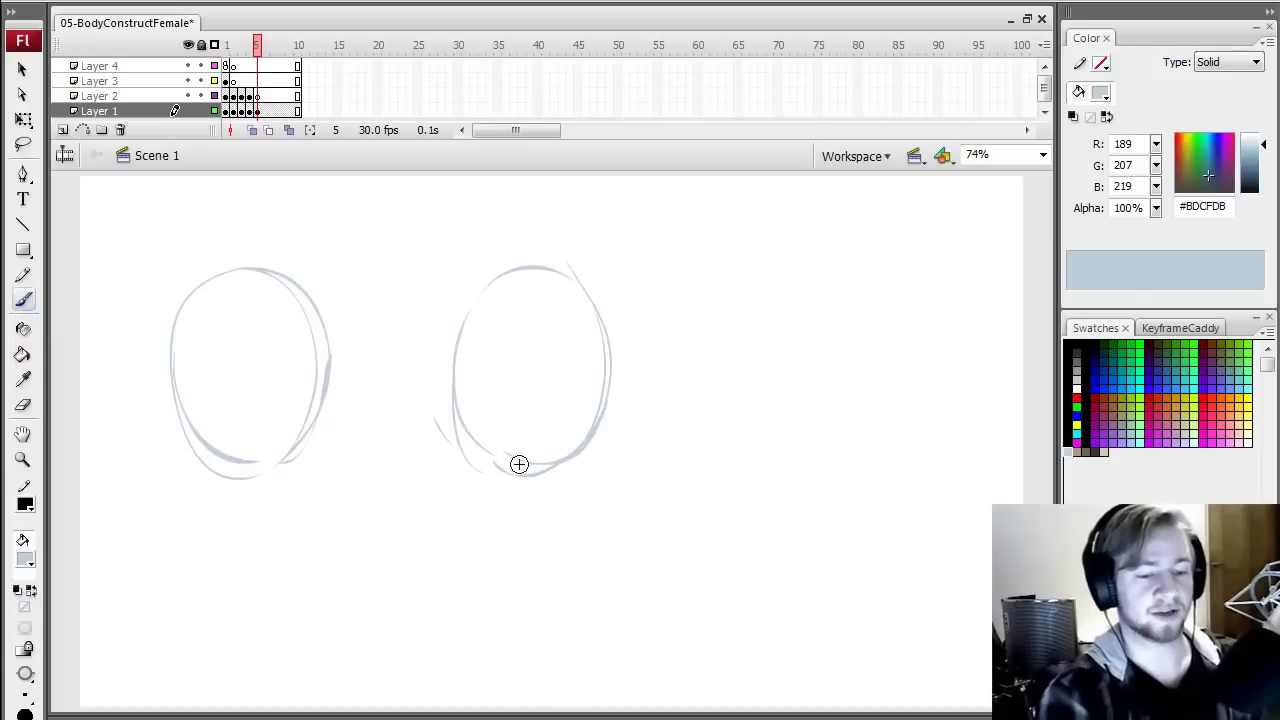
# - Sketch a third egg-shaped rib cage for the front view, in line with the other two, and reinforce its outline
pyautogui.moveTo(775, 420)
pyautogui.mouseDown()
pyautogui.moveTo(766, 282)
pyautogui.moveTo(875, 397)
pyautogui.moveTo(743, 386)
pyautogui.mouseUp()
pyautogui.moveTo(810, 275); pyautogui.dragTo(872, 405)
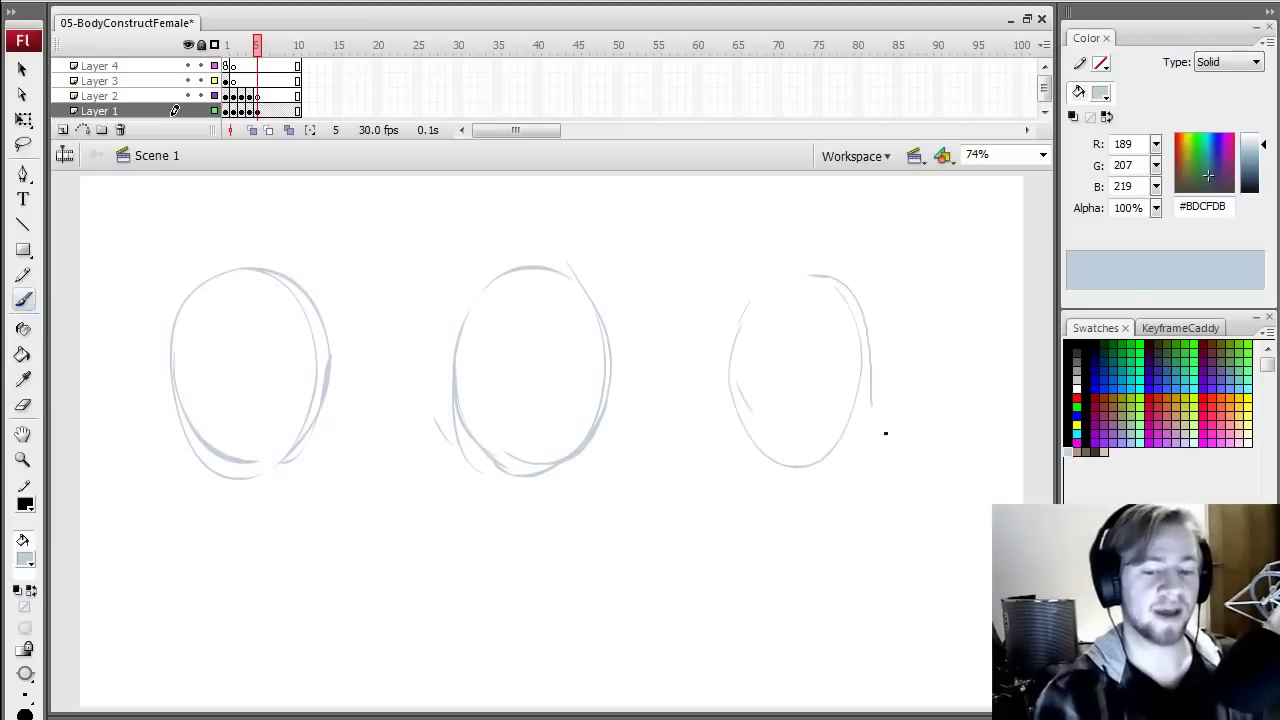
pyautogui.moveTo(757, 306); pyautogui.dragTo(831, 277)
pyautogui.moveTo(742, 328)
pyautogui.mouseDown()
pyautogui.moveTo(806, 471)
pyautogui.moveTo(833, 472)
pyautogui.mouseUp()
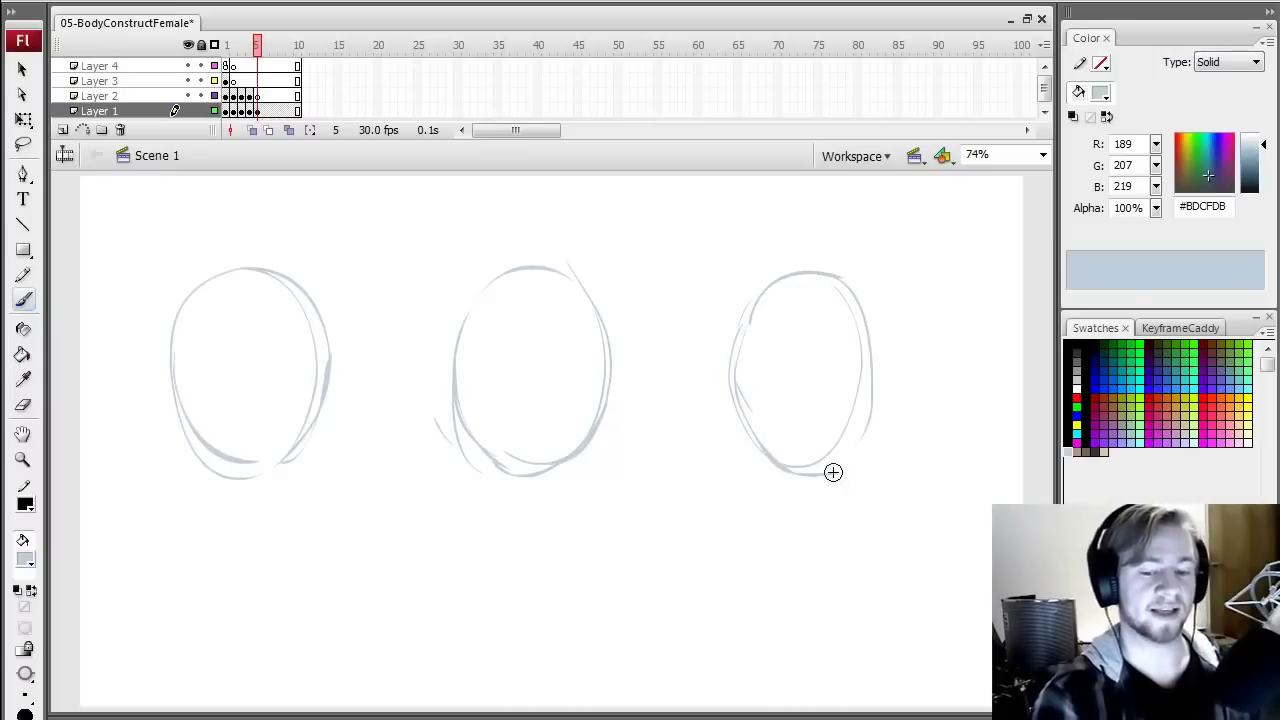
pyautogui.moveTo(863, 303); pyautogui.dragTo(840, 458)
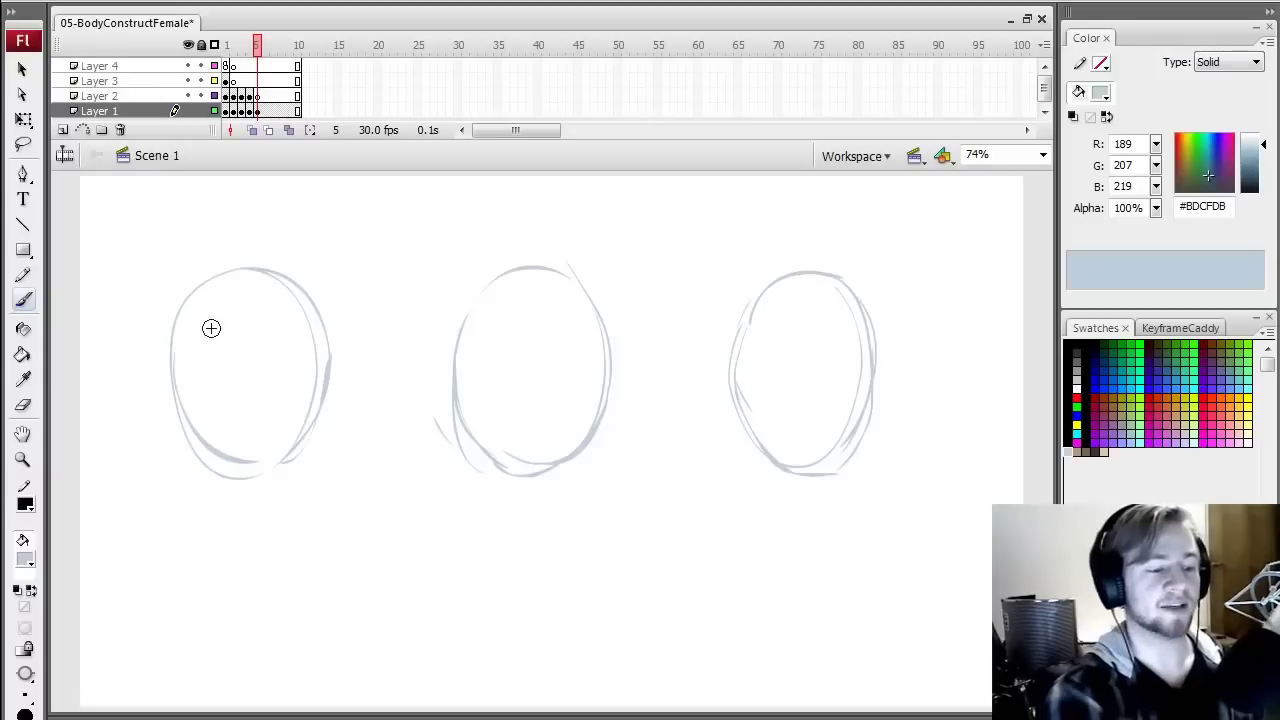
# - Add centre lines to the three rib cages: along the front edge in profile, curved in three-quarter, straight in front view
pyautogui.moveTo(190, 300)
pyautogui.mouseDown()
pyautogui.moveTo(183, 380)
pyautogui.moveTo(205, 455)
pyautogui.mouseUp()
pyautogui.moveTo(514, 277)
pyautogui.mouseDown()
pyautogui.moveTo(505, 426)
pyautogui.moveTo(523, 486)
pyautogui.mouseUp()
pyautogui.moveTo(809, 277); pyautogui.dragTo(812, 465)
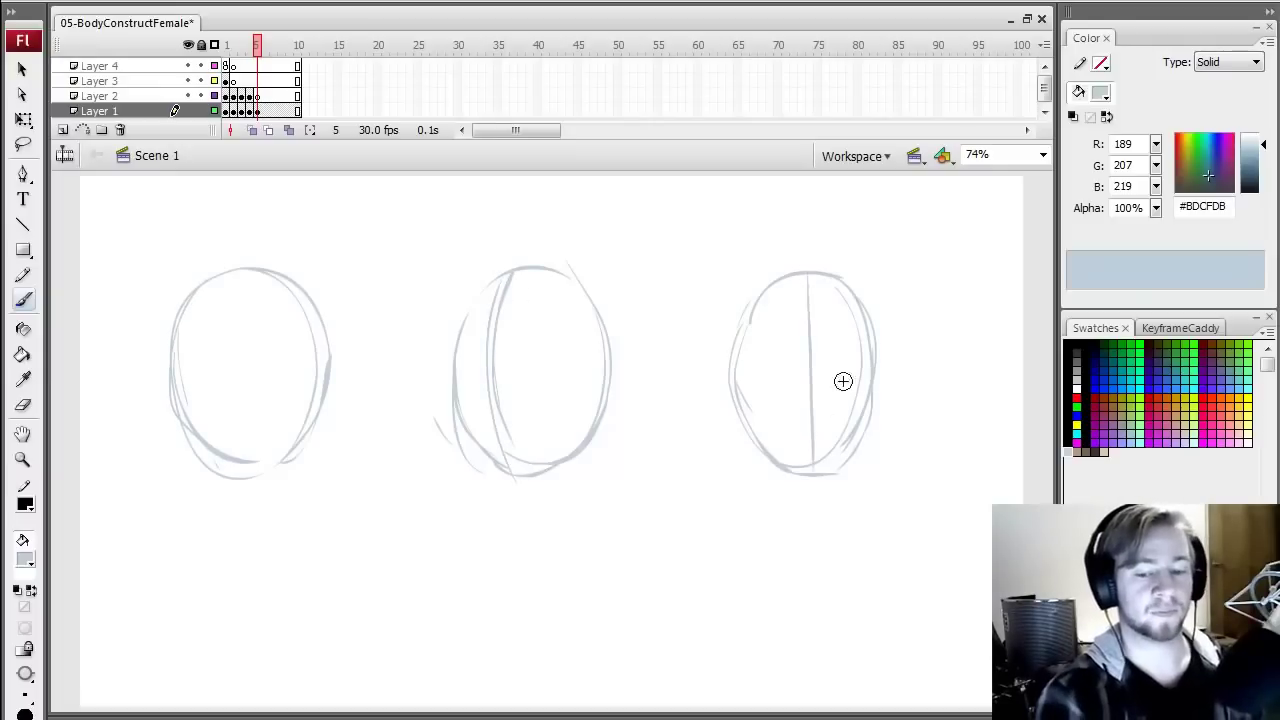
# - Widen the front-view rib cage slightly with Free Transform, including its outer half
pyautogui.press('q')
pyautogui.moveTo(905, 242); pyautogui.dragTo(716, 492)
pyautogui.moveTo(878, 374); pyautogui.dragTo(884, 374)
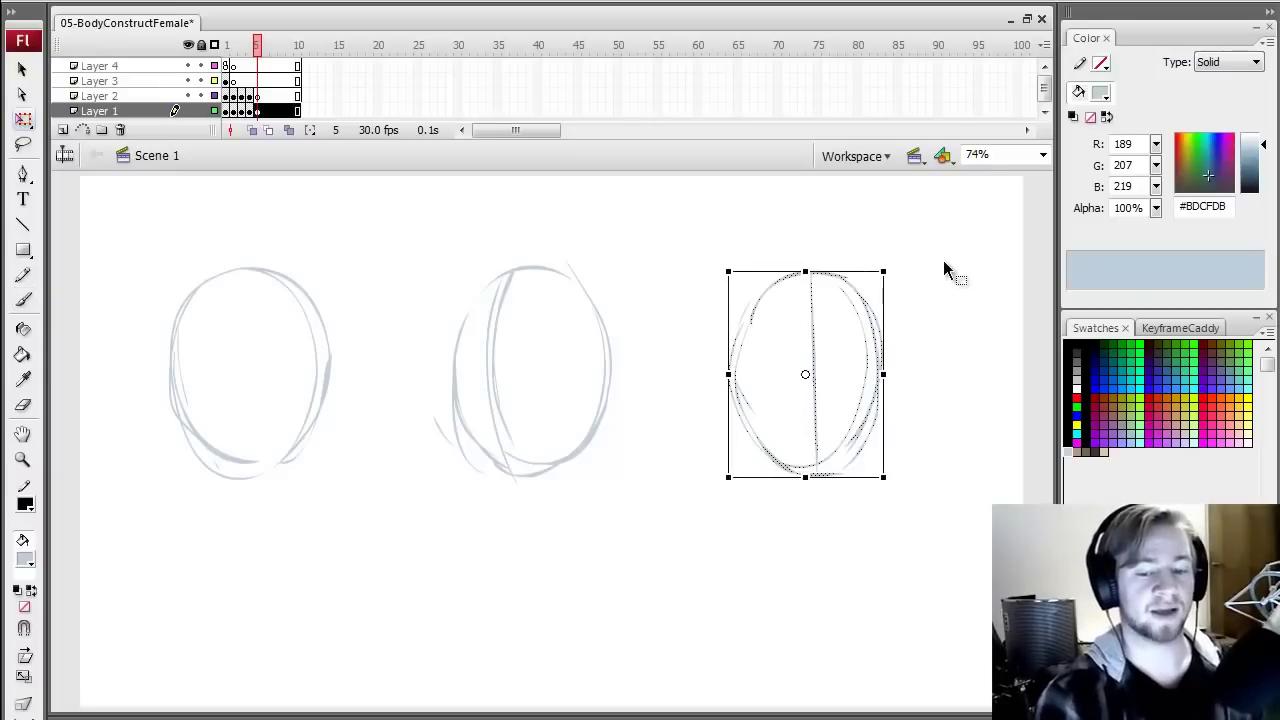
pyautogui.moveTo(943, 260); pyautogui.dragTo(815, 497)
pyautogui.moveTo(884, 374); pyautogui.dragTo(888, 374)
pyautogui.click(900, 384)
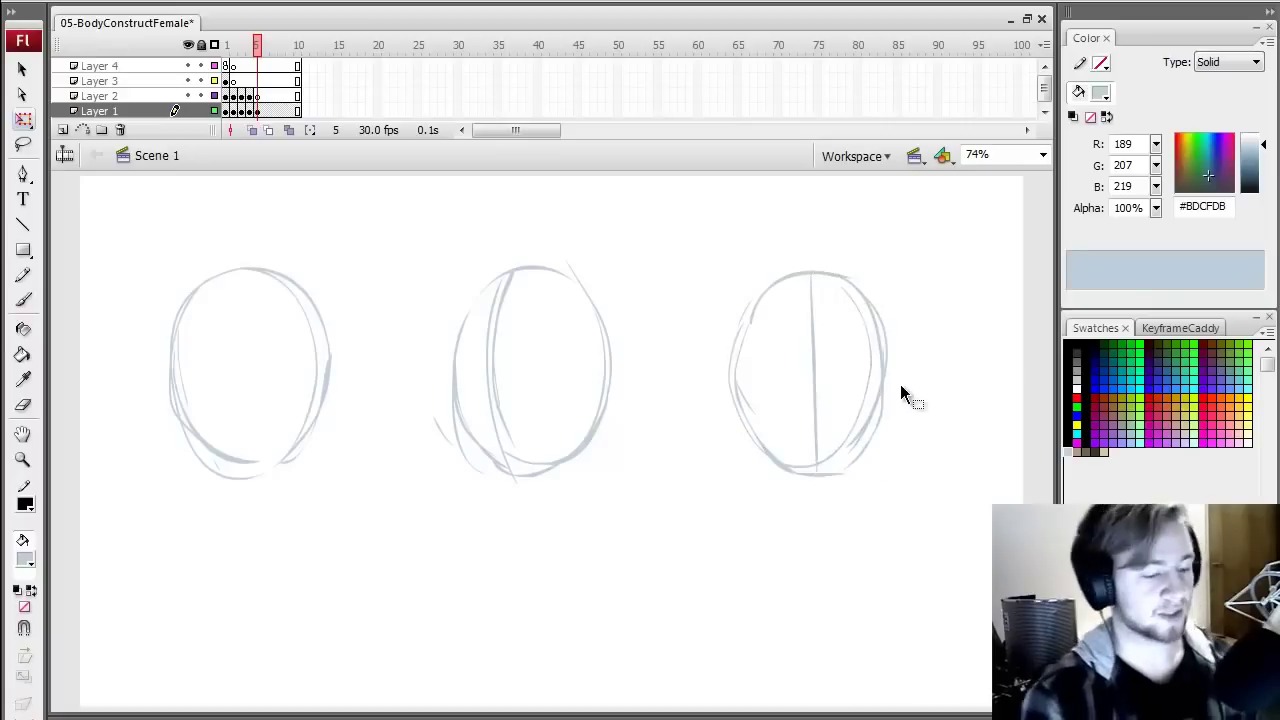
# - Brush rounded pelvis shapes beneath the side-view and three-quarter rib cages, redoing the first one's rough strokes
pyautogui.press('b')
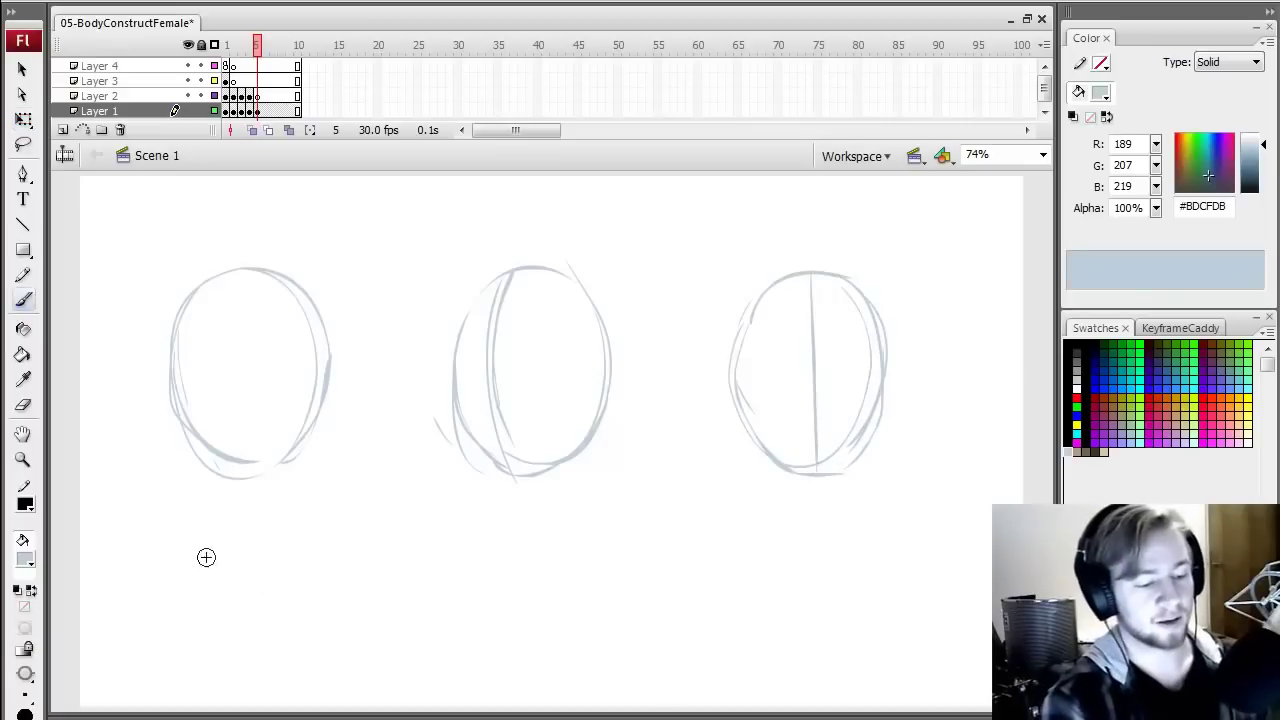
pyautogui.moveTo(206, 557)
pyautogui.mouseDown()
pyautogui.moveTo(243, 669)
pyautogui.moveTo(306, 677)
pyautogui.moveTo(358, 560)
pyautogui.mouseUp()
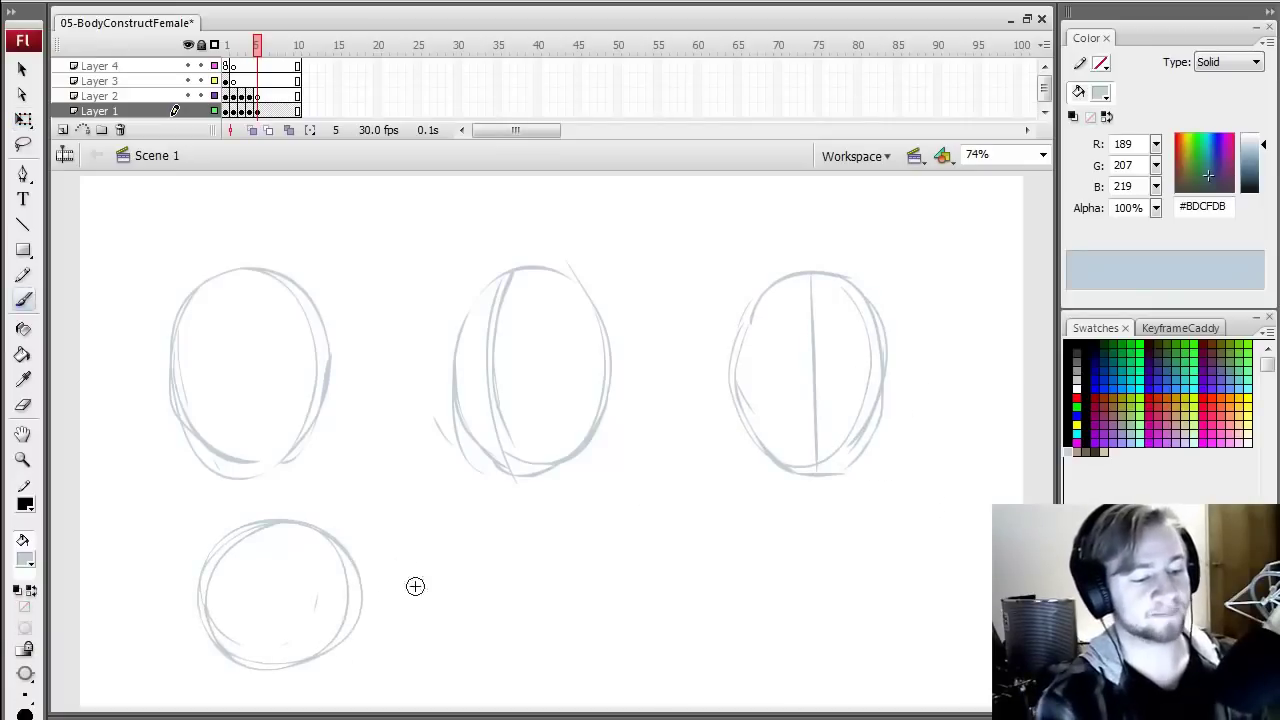
pyautogui.hotkey('ctrl', 'z')
pyautogui.hotkey('ctrl', 'z')
pyautogui.moveTo(200, 640)
pyautogui.mouseDown()
pyautogui.moveTo(323, 548)
pyautogui.moveTo(212, 641)
pyautogui.moveTo(308, 536)
pyautogui.moveTo(233, 671)
pyautogui.moveTo(298, 531)
pyautogui.moveTo(264, 670)
pyautogui.moveTo(295, 529)
pyautogui.moveTo(329, 550)
pyautogui.moveTo(292, 659)
pyautogui.moveTo(266, 678)
pyautogui.moveTo(342, 559)
pyautogui.moveTo(300, 668)
pyautogui.mouseUp()
pyautogui.moveTo(460, 620); pyautogui.dragTo(612, 612)
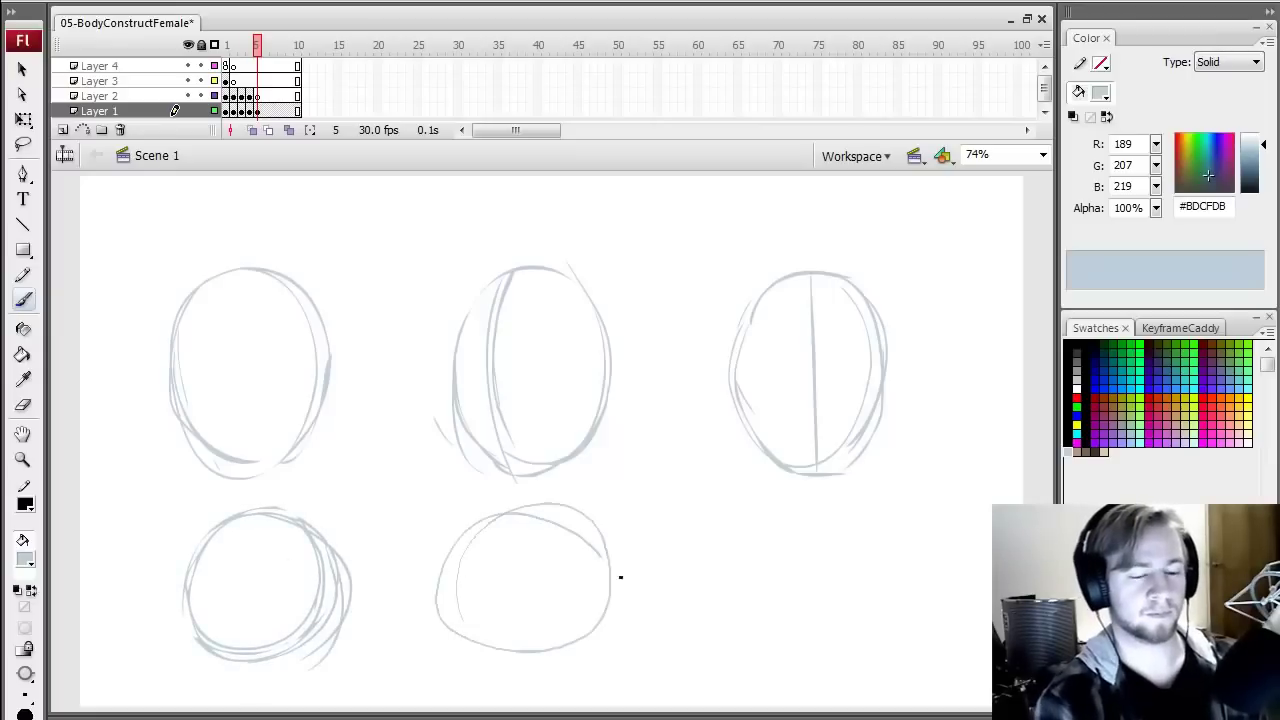
pyautogui.moveTo(620, 577)
pyautogui.mouseDown()
pyautogui.moveTo(487, 659)
pyautogui.moveTo(521, 530)
pyautogui.moveTo(464, 626)
pyautogui.moveTo(621, 542)
pyautogui.moveTo(629, 574)
pyautogui.moveTo(487, 543)
pyautogui.moveTo(559, 610)
pyautogui.mouseUp()
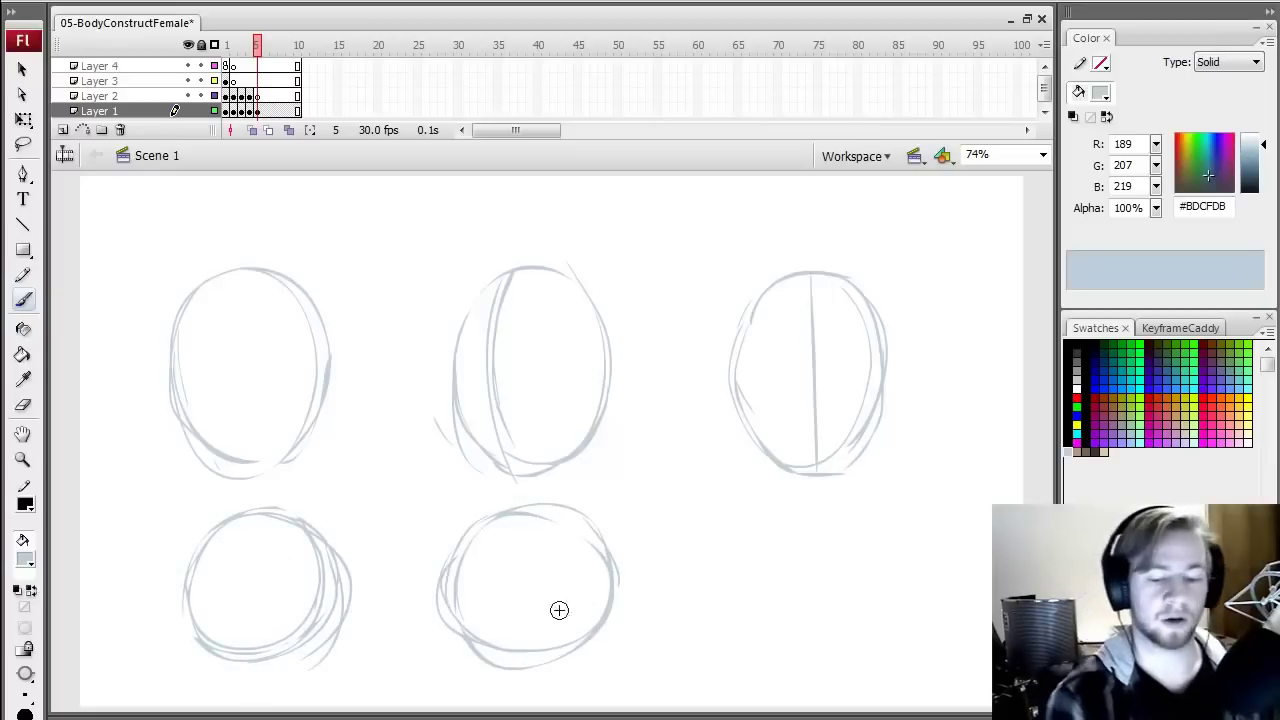
# - Sketch a rounded pelvis shape beneath the front-view rib cage
pyautogui.moveTo(771, 509)
pyautogui.mouseDown()
pyautogui.moveTo(826, 517)
pyautogui.moveTo(856, 505)
pyautogui.moveTo(776, 514)
pyautogui.moveTo(740, 566)
pyautogui.mouseUp()
pyautogui.moveTo(762, 648)
pyautogui.mouseDown()
pyautogui.moveTo(738, 603)
pyautogui.moveTo(890, 650)
pyautogui.mouseUp()
pyautogui.moveTo(849, 506); pyautogui.dragTo(898, 617)
pyautogui.moveTo(754, 634); pyautogui.dragTo(890, 662)
pyautogui.moveTo(902, 590)
pyautogui.mouseDown()
pyautogui.moveTo(856, 652)
pyautogui.moveTo(800, 651)
pyautogui.mouseUp()
# - Flatten the front-view pelvis slightly in height with Free Transform
pyautogui.press('q')
pyautogui.moveTo(703, 686)
pyautogui.mouseDown()
pyautogui.moveTo(923, 493)
pyautogui.moveTo(928, 507)
pyautogui.moveTo(710, 692)
pyautogui.mouseUp()
pyautogui.moveTo(818, 499); pyautogui.dragTo(818, 504)
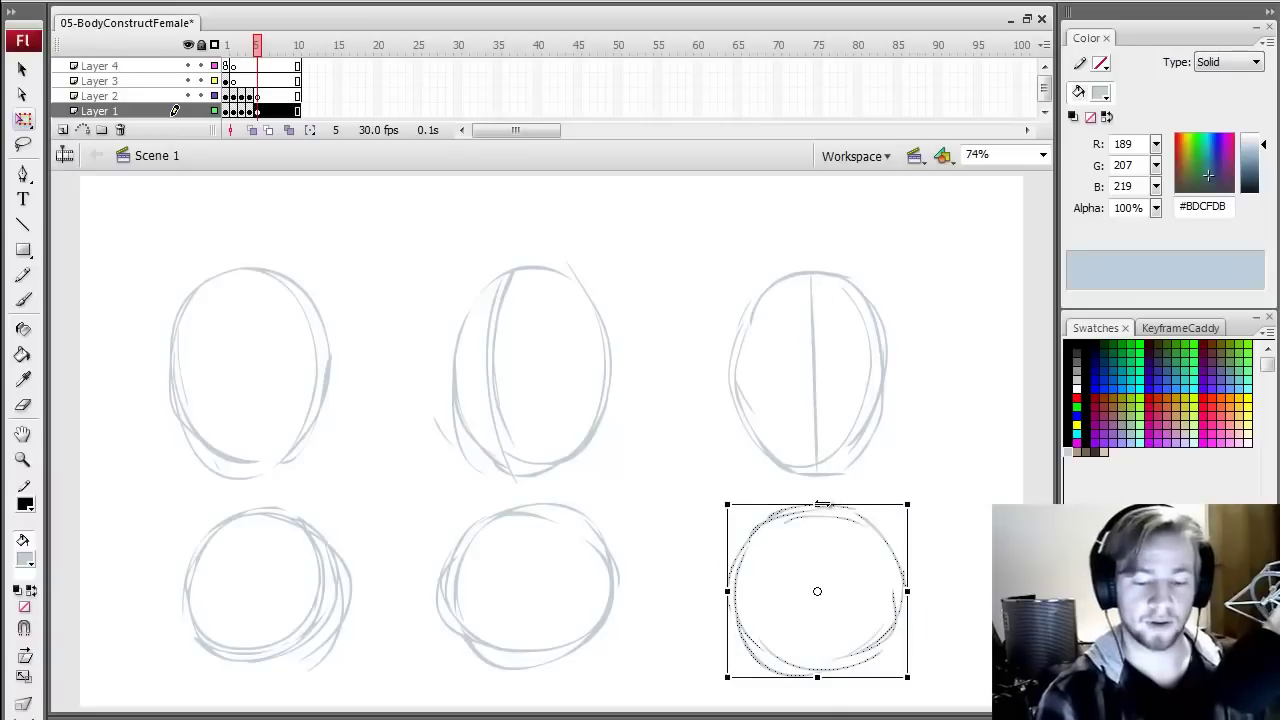
pyautogui.moveTo(817, 677); pyautogui.dragTo(817, 672)
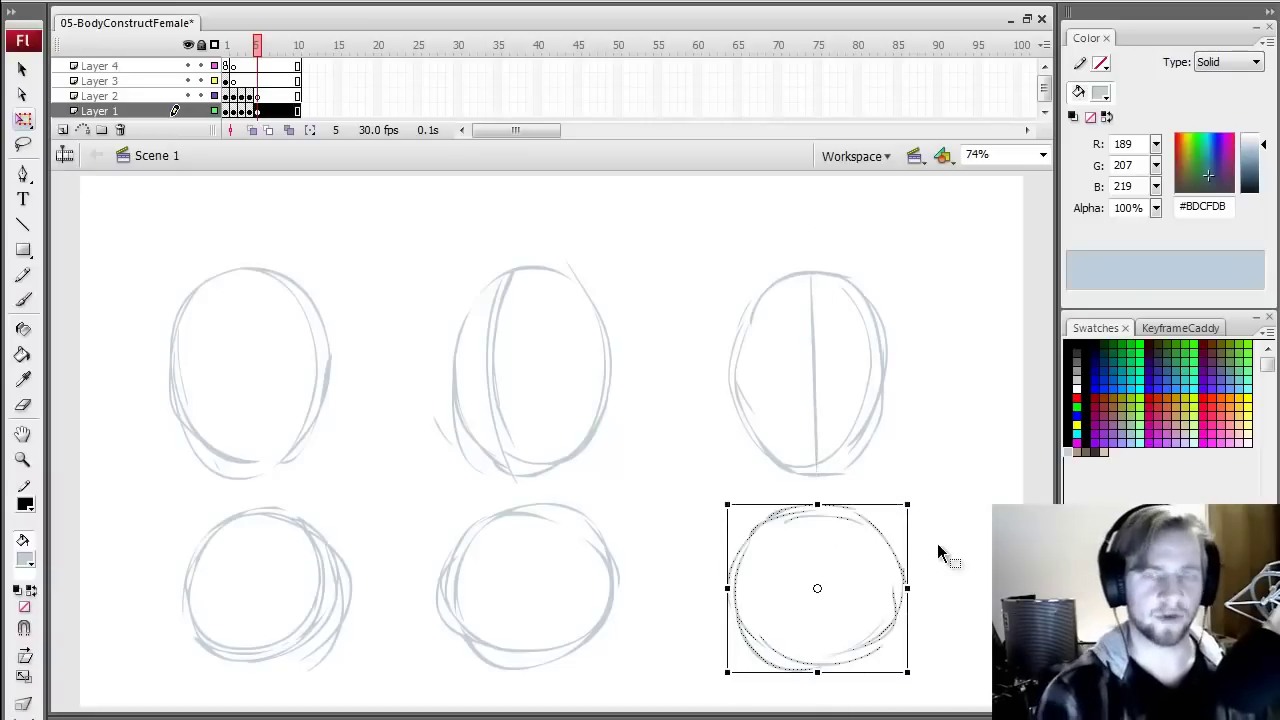
pyautogui.click(935, 542)
# - Shift the side-view rib cage and tilt it slightly with Free Transform, then return to the Brush
pyautogui.press('b')
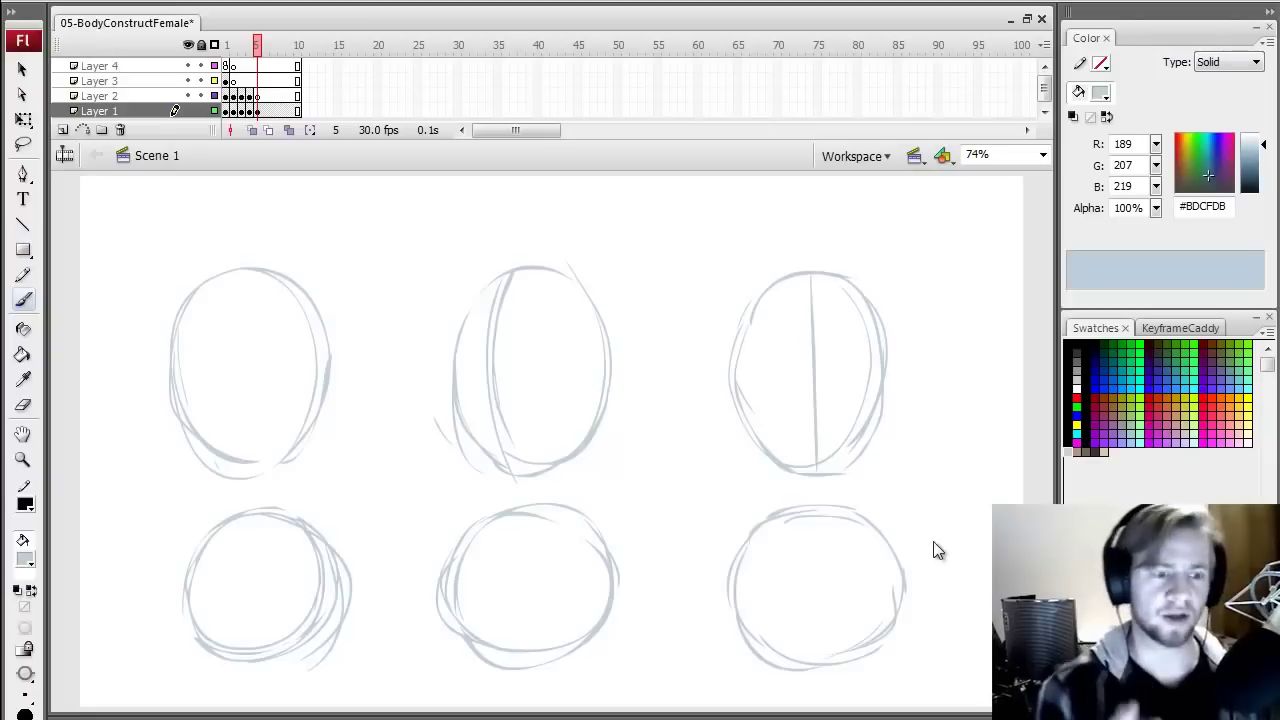
pyautogui.press('q')
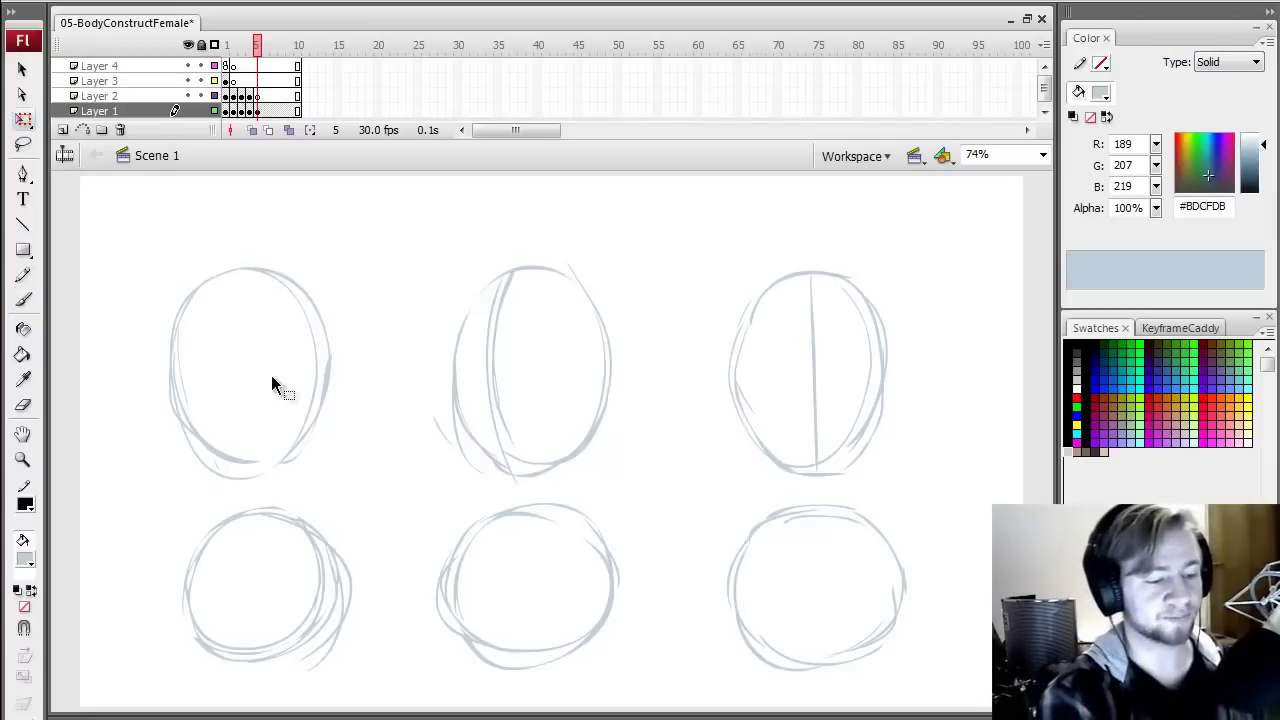
pyautogui.click(271, 385)
pyautogui.moveTo(334, 386); pyautogui.dragTo(363, 346)
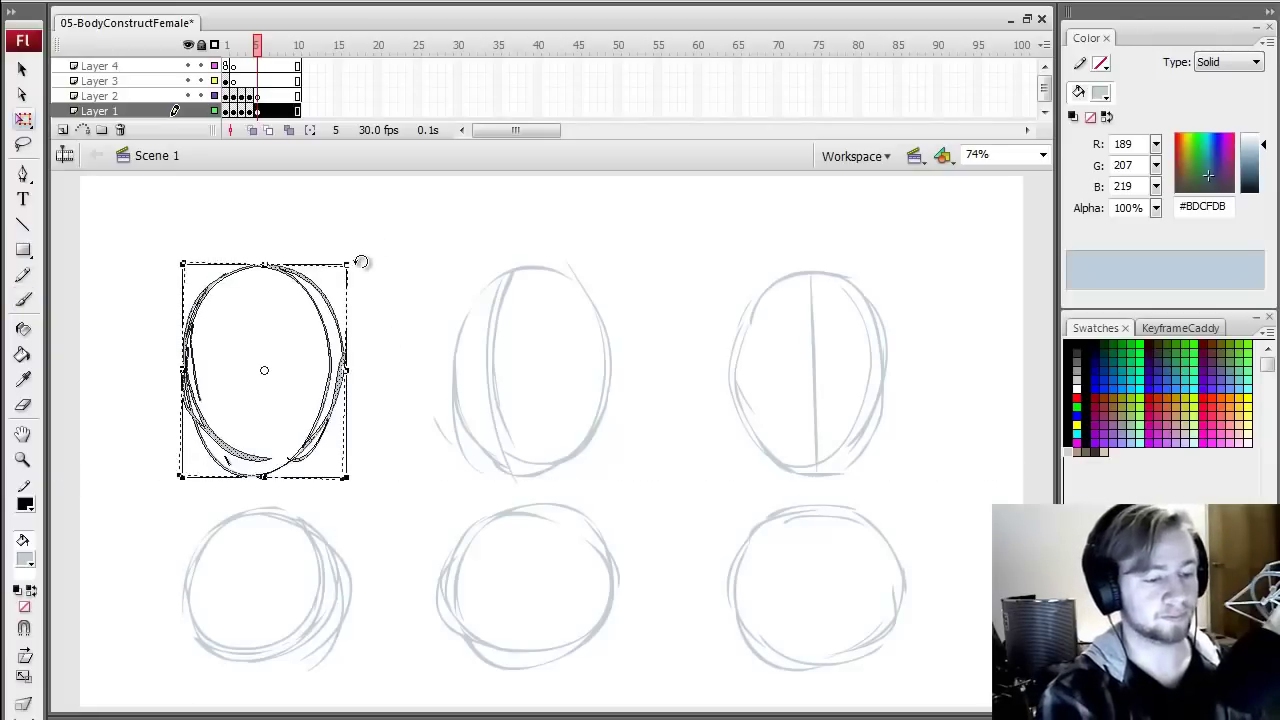
pyautogui.click(400, 240)
pyautogui.press('b')
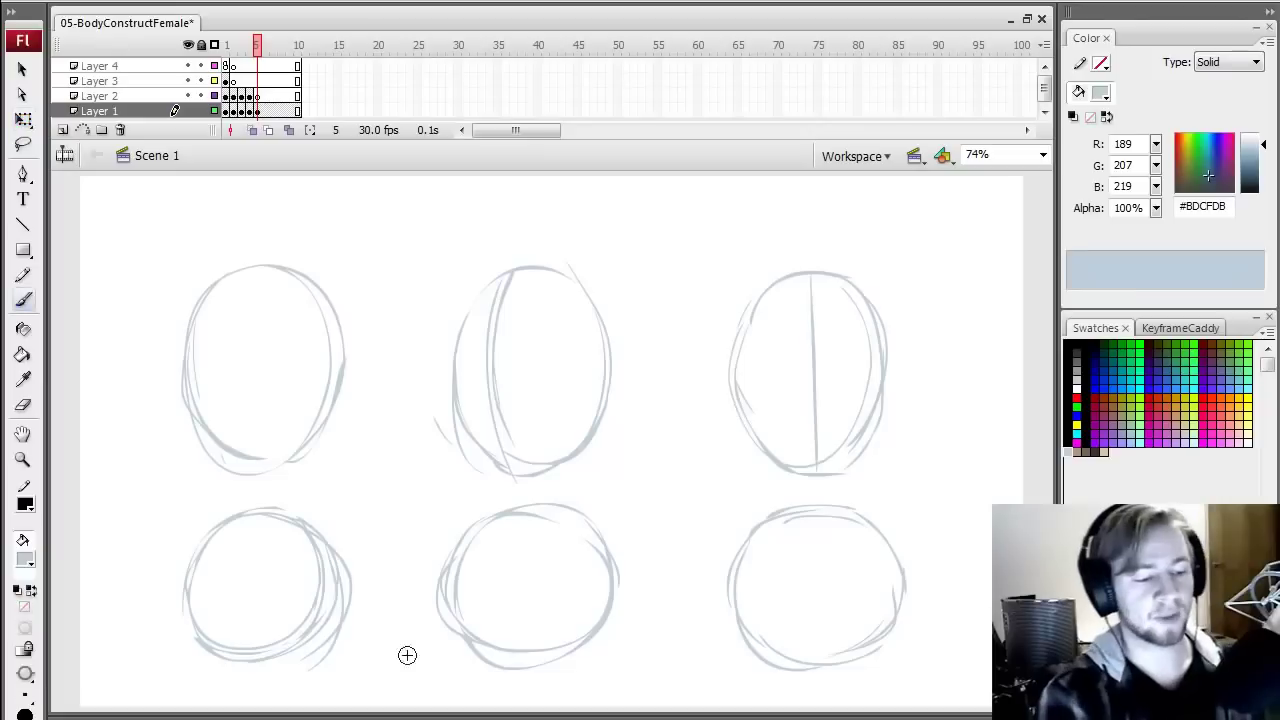
# - Try a red #FF0000 S-shaped spine curve down the back of the side-view torso and restore the #BDCFDB fill
pyautogui.moveTo(298, 352); pyautogui.dragTo(316, 537)
pyautogui.hotkey('ctrl', 'z')
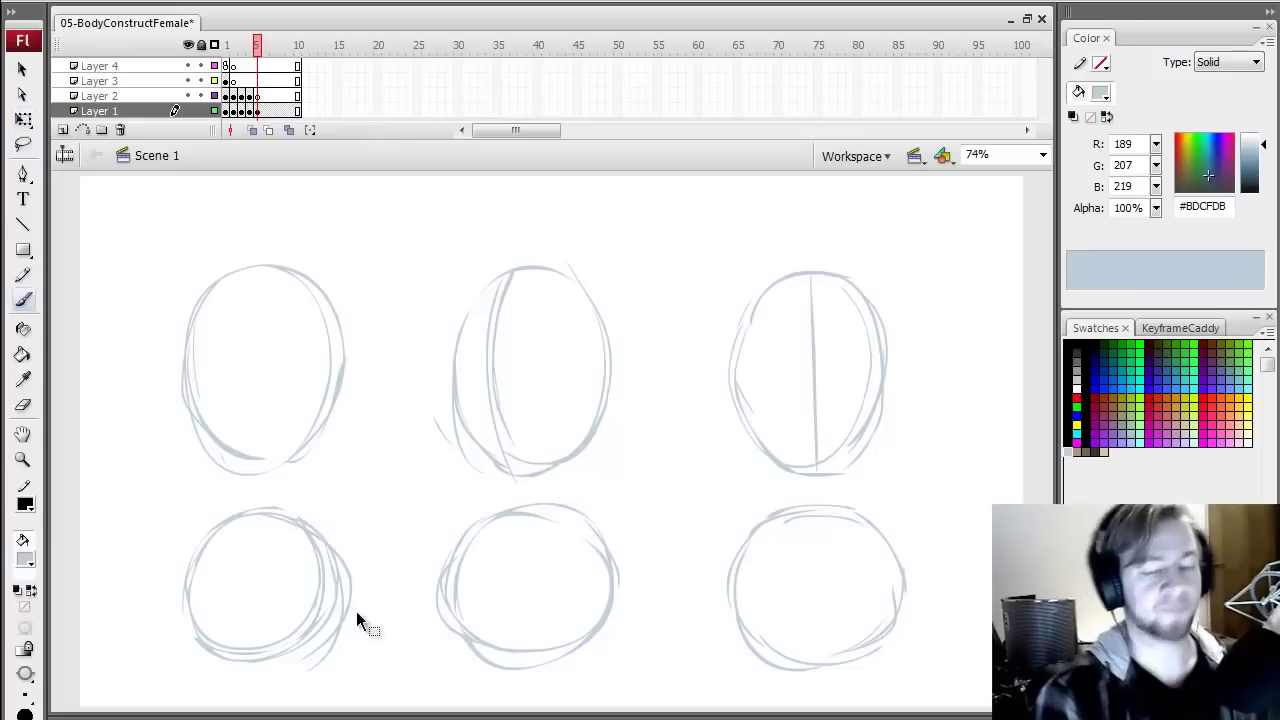
pyautogui.click(1077, 397)
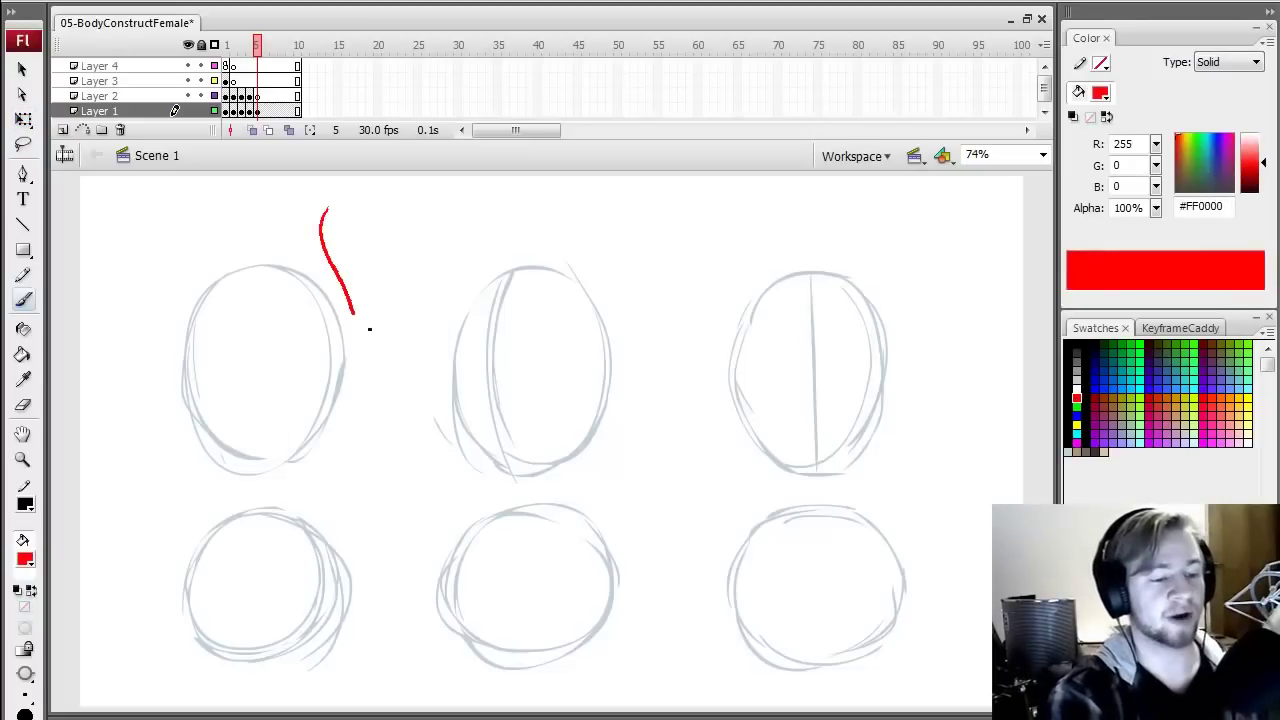
pyautogui.moveTo(369, 328); pyautogui.dragTo(361, 427)
pyautogui.moveTo(334, 511)
pyautogui.mouseDown()
pyautogui.moveTo(363, 649)
pyautogui.moveTo(318, 670)
pyautogui.mouseUp()
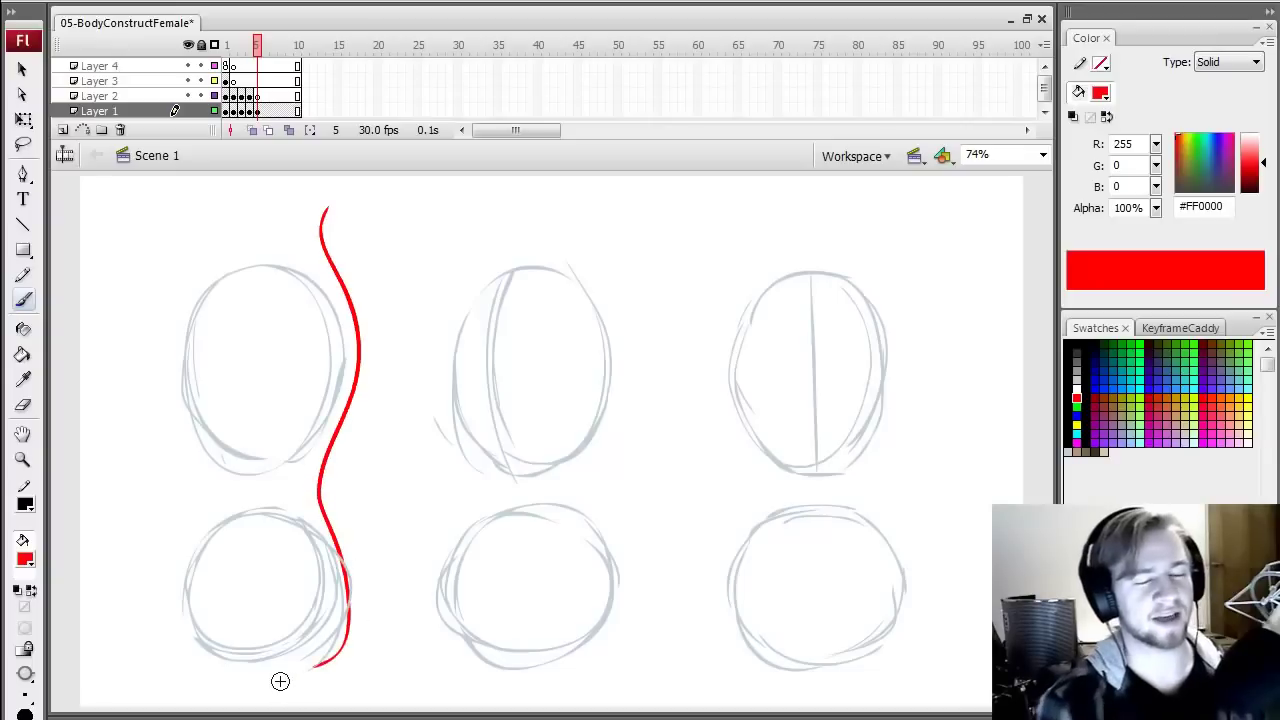
pyautogui.hotkey('ctrl', 'z')
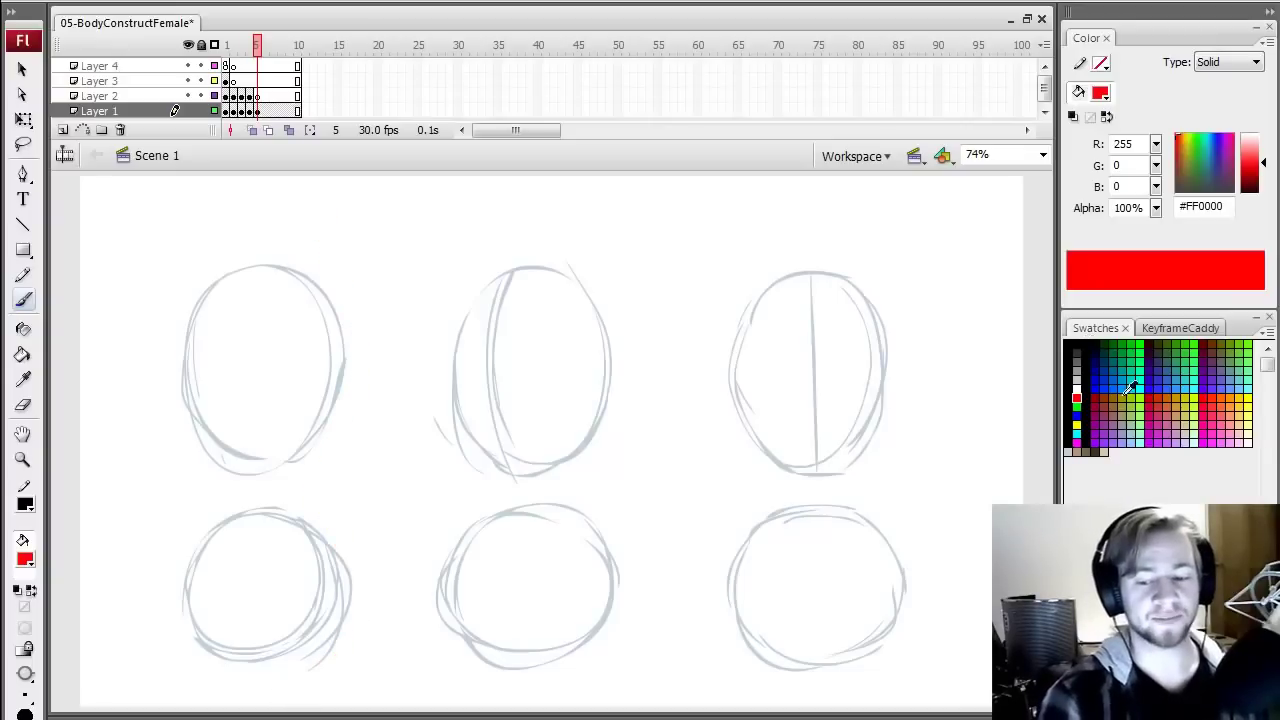
pyautogui.click(1075, 447)
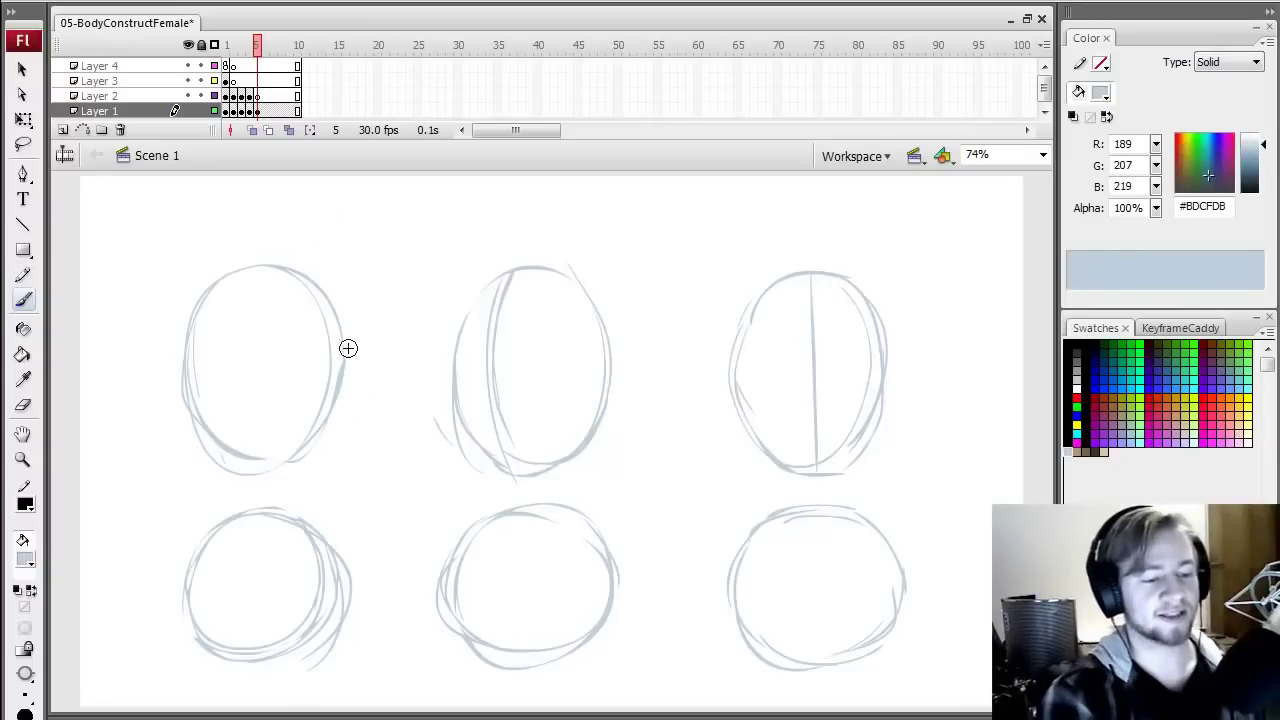
# - Sketch the side-view figure's S-shaped spine from the neck down the back of the rib cage to behind the pelvis
pyautogui.moveTo(338, 294)
pyautogui.mouseDown()
pyautogui.moveTo(333, 450)
pyautogui.moveTo(322, 421)
pyautogui.mouseUp()
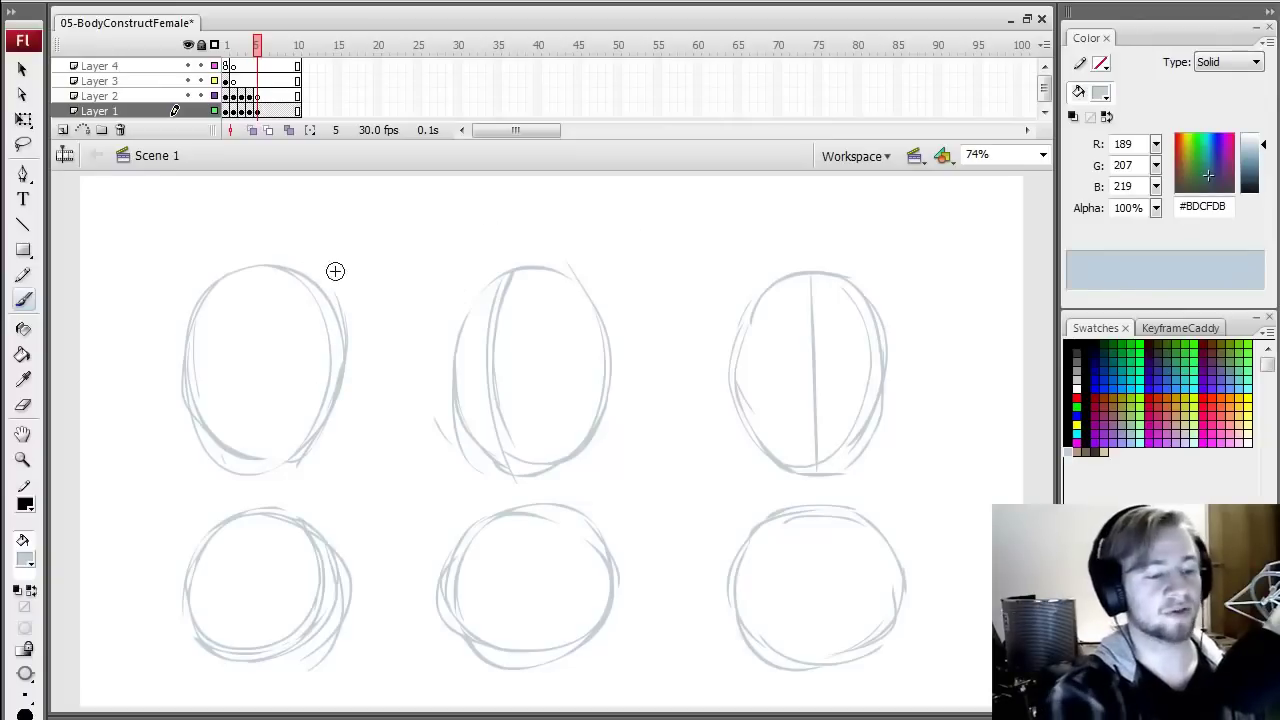
pyautogui.moveTo(299, 231)
pyautogui.mouseDown()
pyautogui.moveTo(336, 326)
pyautogui.moveTo(311, 226)
pyautogui.moveTo(357, 374)
pyautogui.moveTo(302, 462)
pyautogui.mouseUp()
pyautogui.moveTo(320, 418); pyautogui.dragTo(307, 524)
pyautogui.moveTo(328, 458); pyautogui.dragTo(310, 540)
pyautogui.moveTo(315, 486)
pyautogui.mouseDown()
pyautogui.moveTo(360, 560)
pyautogui.moveTo(330, 660)
pyautogui.mouseUp()
pyautogui.moveTo(345, 572); pyautogui.dragTo(325, 692)
pyautogui.moveTo(313, 516); pyautogui.dragTo(299, 454)
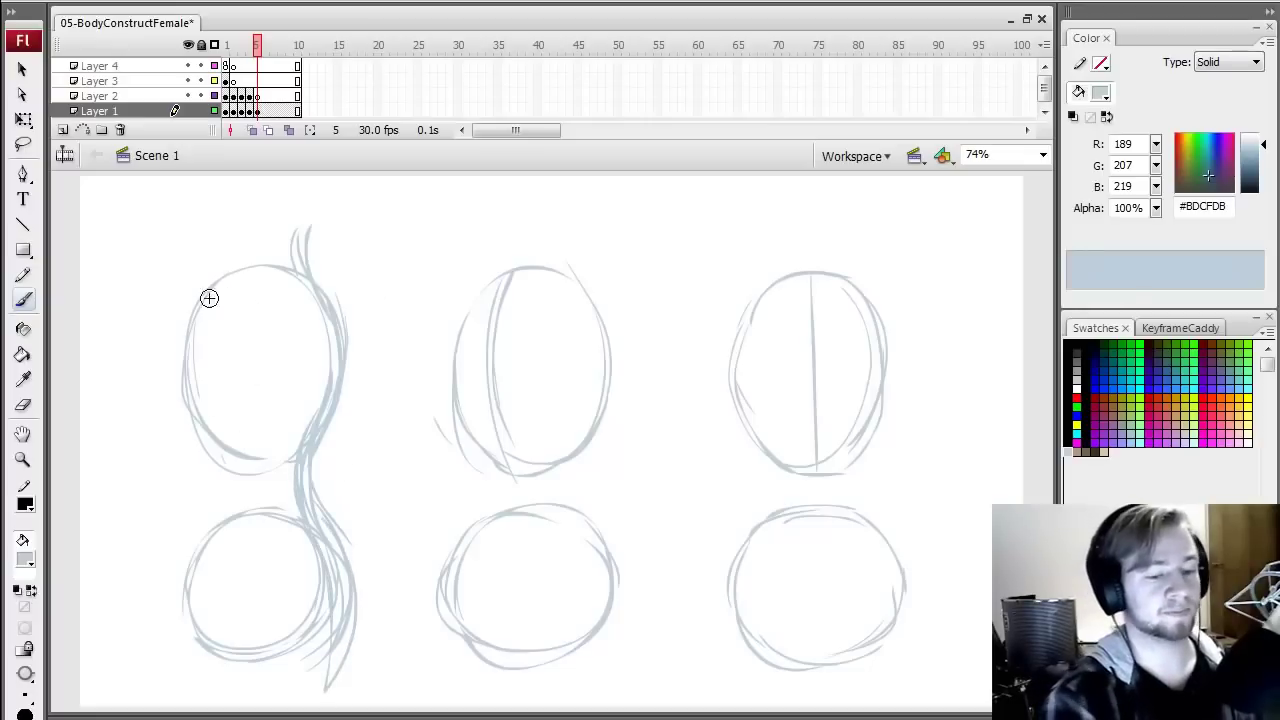
# - Draw a short spine link between the three-quarter rib cage and pelvis, and erase stray strokes beside the side-view lower back
pyautogui.moveTo(566, 446); pyautogui.dragTo(567, 522)
pyautogui.moveTo(564, 472); pyautogui.dragTo(560, 517)
pyautogui.press('e')
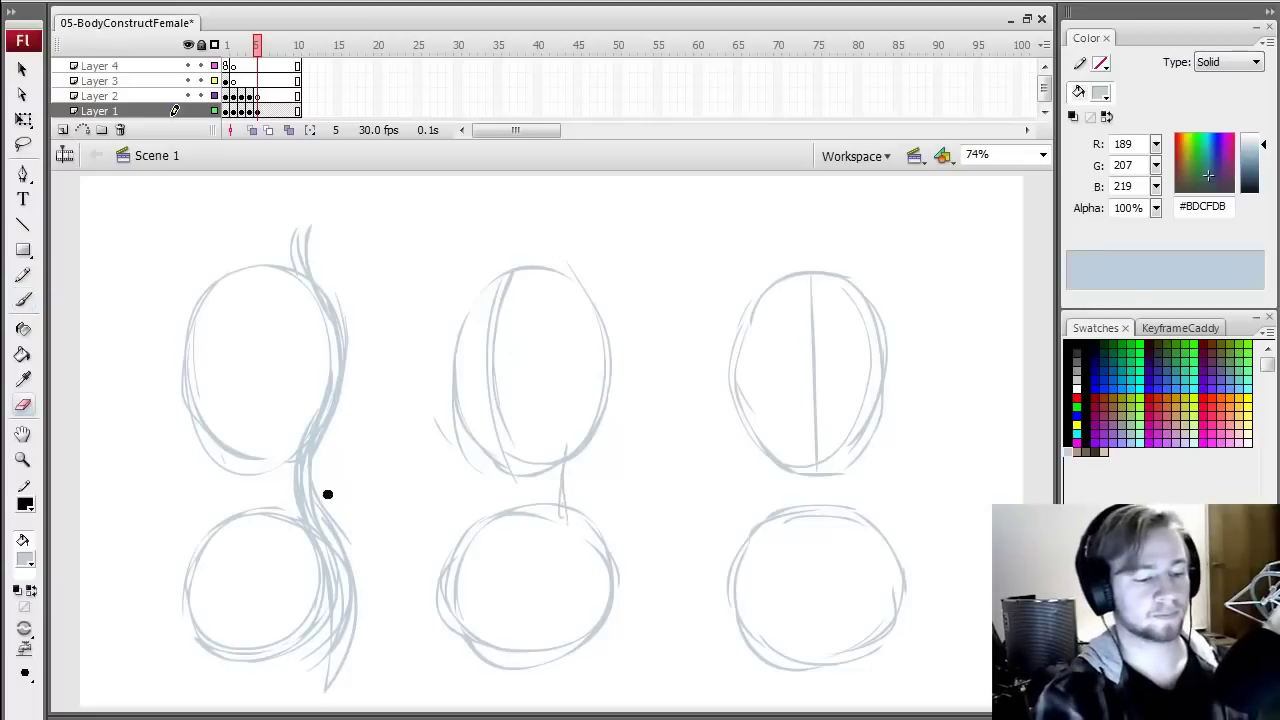
pyautogui.moveTo(328, 494)
pyautogui.mouseDown()
pyautogui.moveTo(312, 454)
pyautogui.moveTo(341, 530)
pyautogui.mouseUp()
pyautogui.press('b')
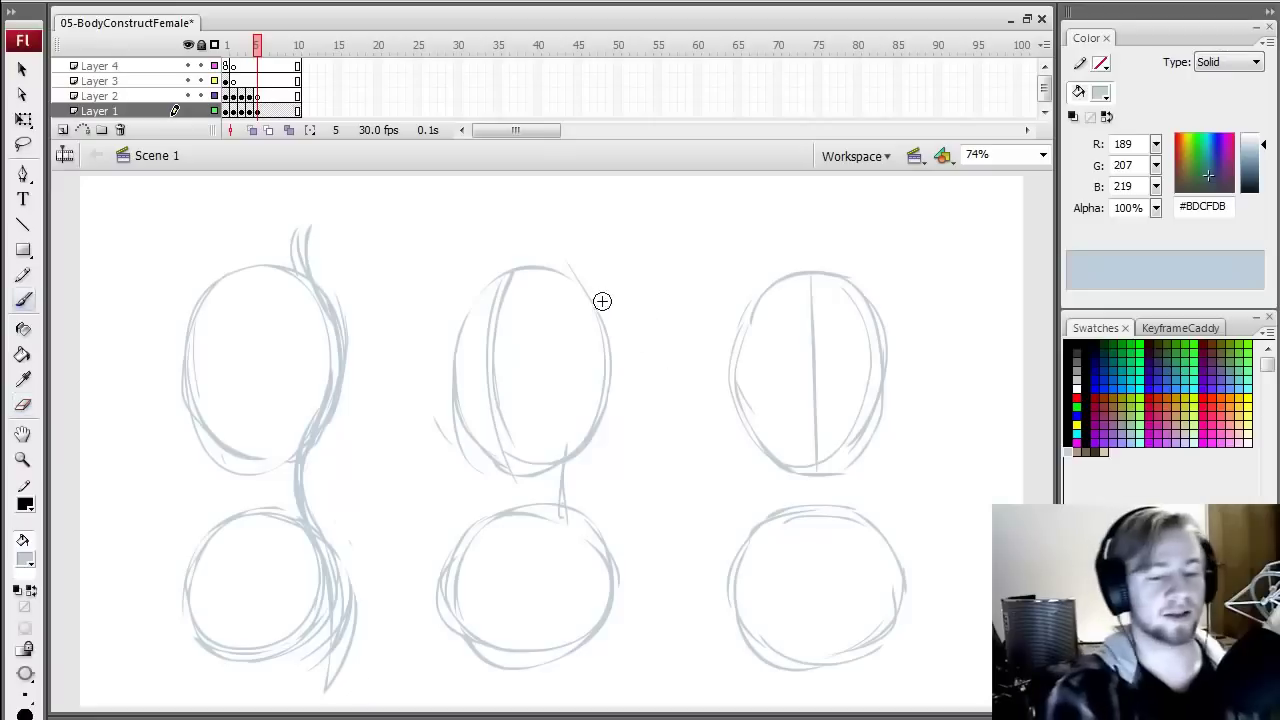
# - Sketch small shoulder circles on the upper rib cages of the three-quarter, side and front views
pyautogui.moveTo(615, 318); pyautogui.dragTo(609, 294)
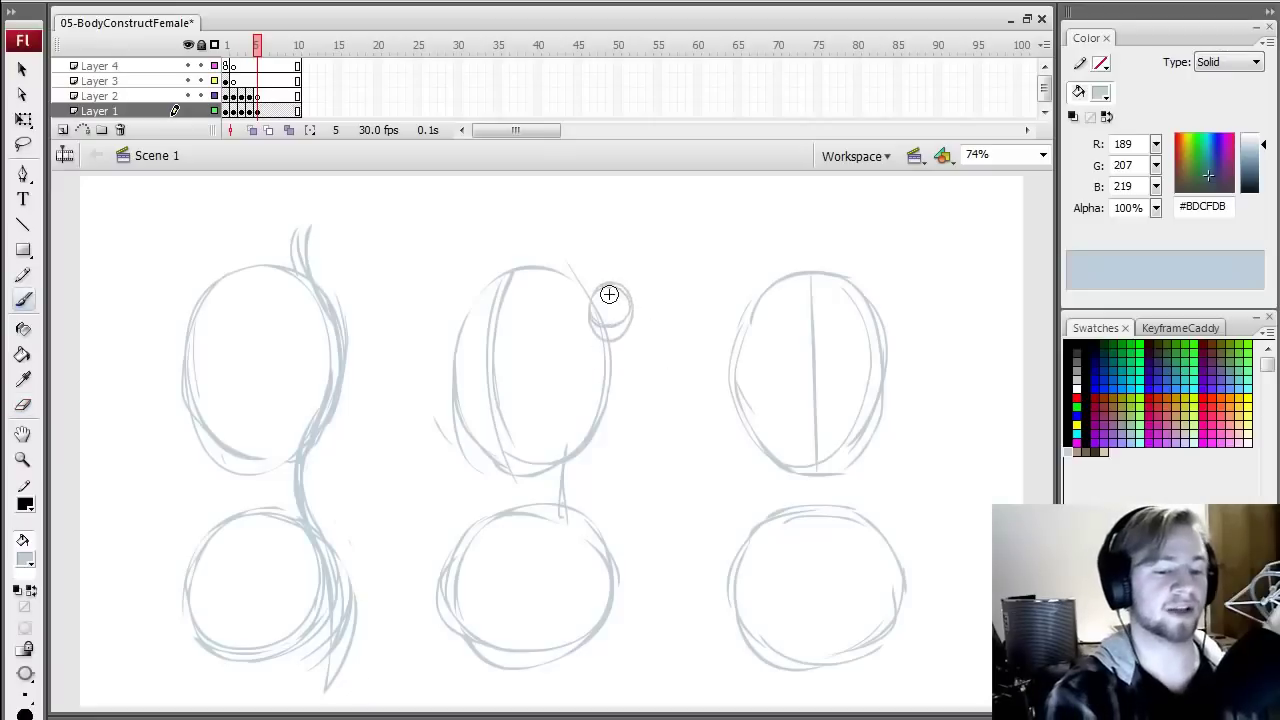
pyautogui.moveTo(466, 330); pyautogui.dragTo(482, 288)
pyautogui.moveTo(278, 316)
pyautogui.mouseDown()
pyautogui.moveTo(252, 338)
pyautogui.moveTo(284, 312)
pyautogui.mouseUp()
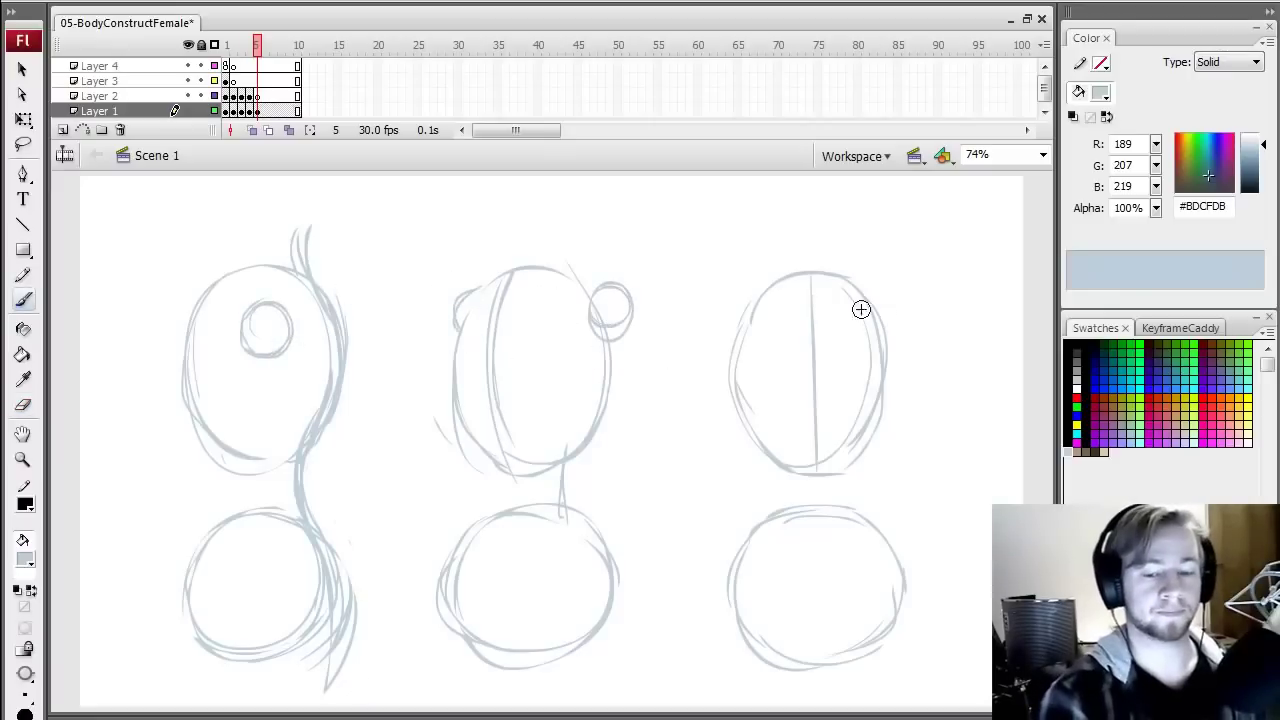
pyautogui.moveTo(903, 334); pyautogui.dragTo(882, 312)
pyautogui.moveTo(725, 306)
pyautogui.mouseDown()
pyautogui.moveTo(731, 334)
pyautogui.moveTo(726, 300)
pyautogui.mouseUp()
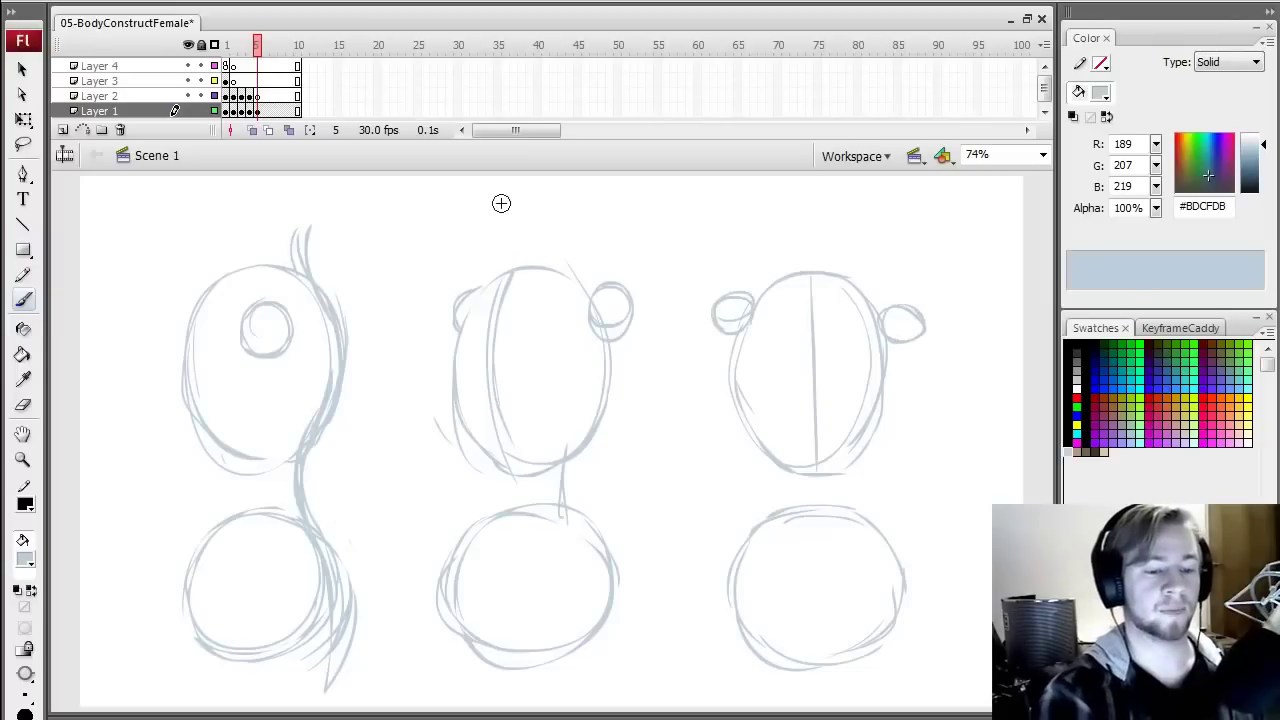
# - Sketch the lower head and jaw shapes above all three rib cages, with a vertical centre line on the front-view head
pyautogui.moveTo(496, 208); pyautogui.dragTo(499, 250)
pyautogui.moveTo(223, 207)
pyautogui.mouseDown()
pyautogui.moveTo(221, 223)
pyautogui.moveTo(229, 211)
pyautogui.moveTo(283, 217)
pyautogui.moveTo(298, 180)
pyautogui.mouseUp()
pyautogui.moveTo(203, 185); pyautogui.dragTo(206, 252)
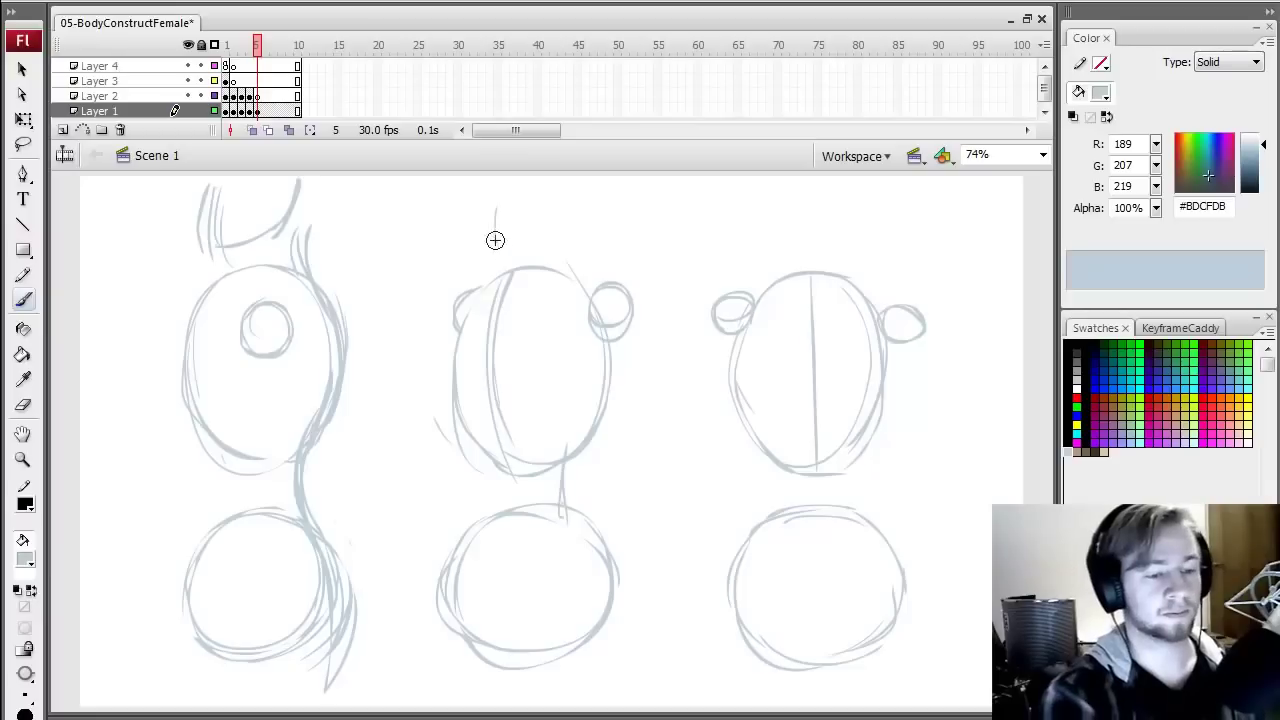
pyautogui.moveTo(520, 260)
pyautogui.mouseDown()
pyautogui.moveTo(568, 208)
pyautogui.moveTo(543, 214)
pyautogui.mouseUp()
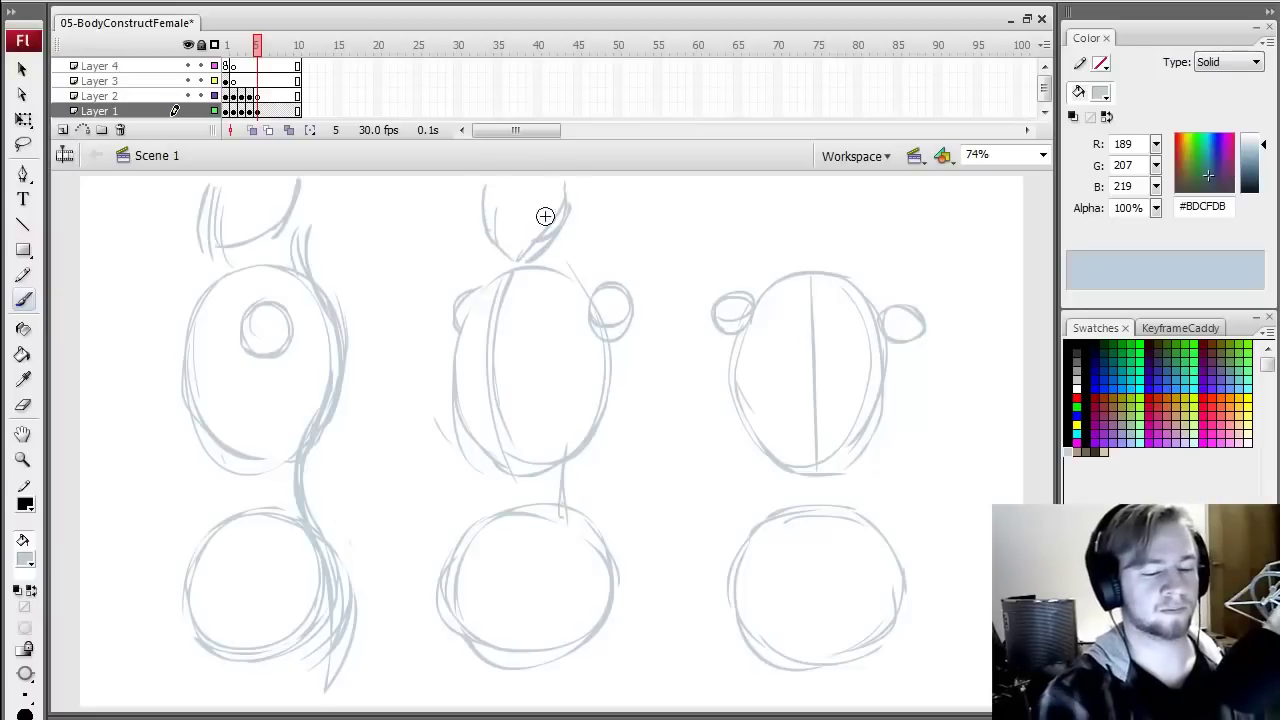
pyautogui.moveTo(772, 192)
pyautogui.mouseDown()
pyautogui.moveTo(800, 258)
pyautogui.moveTo(786, 240)
pyautogui.moveTo(834, 238)
pyautogui.moveTo(855, 185)
pyautogui.moveTo(811, 229)
pyautogui.mouseUp()
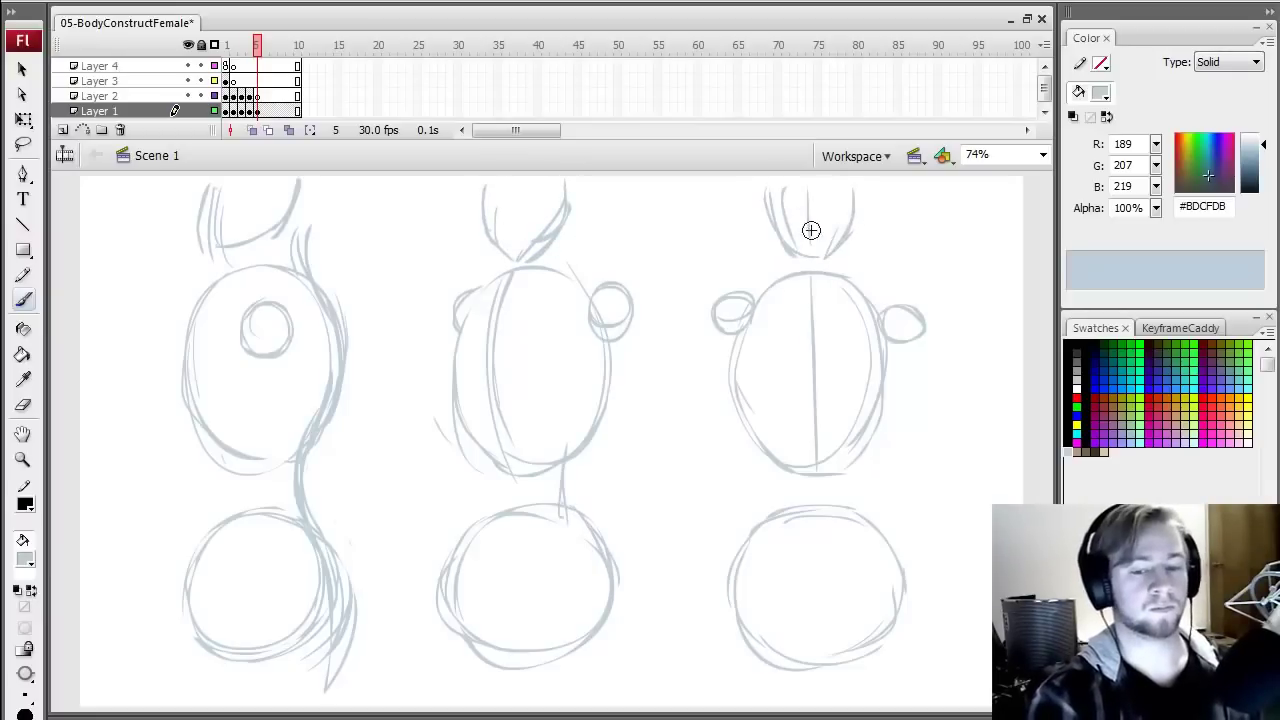
pyautogui.moveTo(808, 184); pyautogui.dragTo(815, 262)
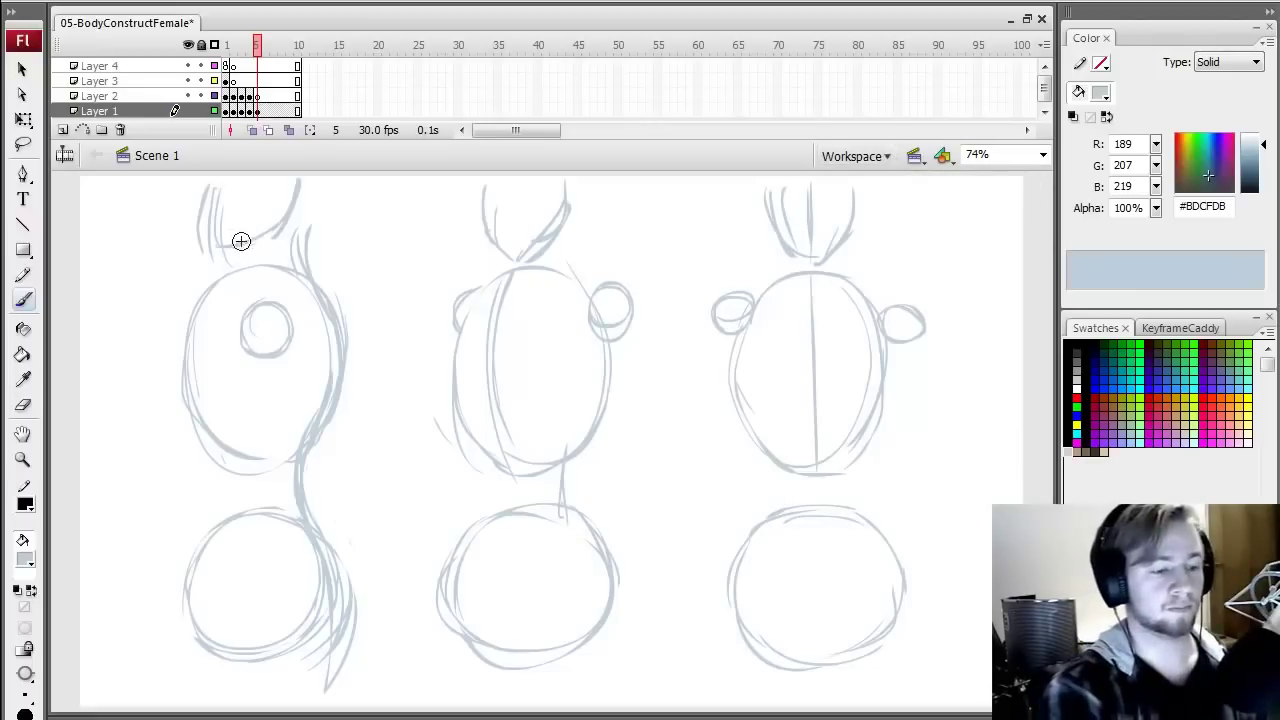
# - Draw short neck lines joining the head to the rib cage in the side, three-quarter and front views
pyautogui.moveTo(241, 244); pyautogui.dragTo(250, 272)
pyautogui.moveTo(279, 208); pyautogui.dragTo(300, 286)
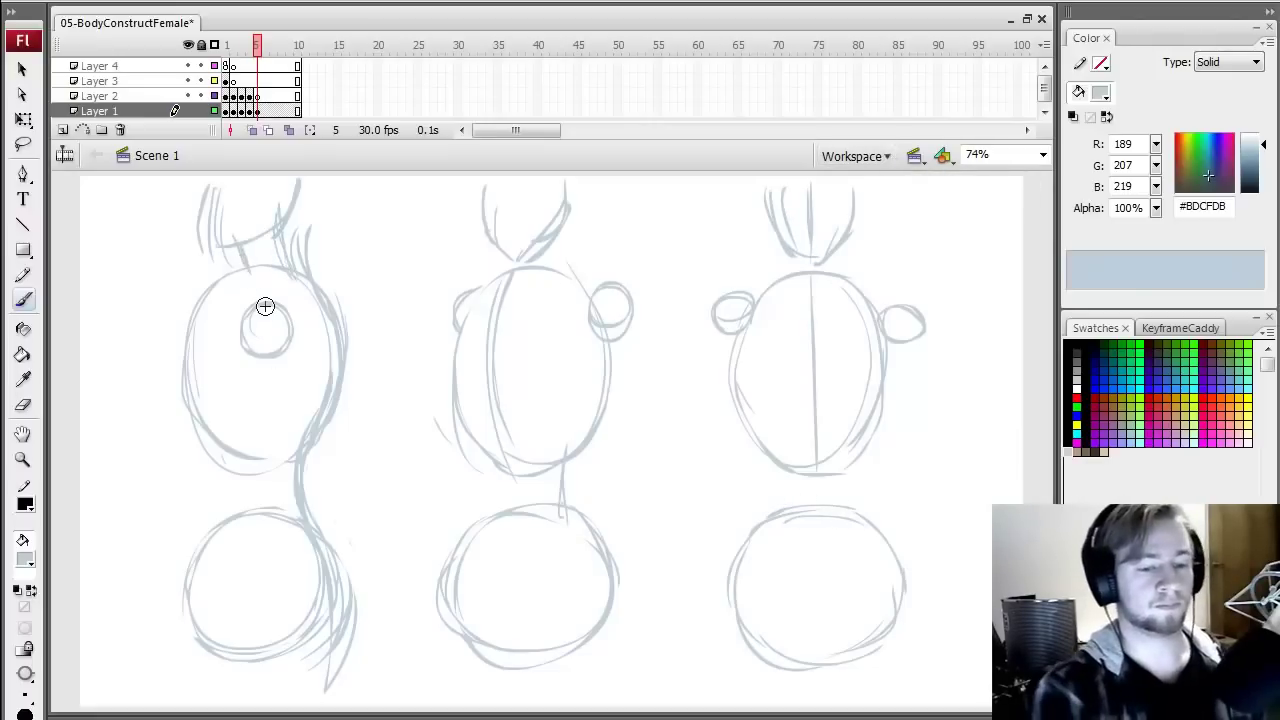
pyautogui.moveTo(512, 231); pyautogui.dragTo(512, 290)
pyautogui.moveTo(553, 240)
pyautogui.mouseDown()
pyautogui.moveTo(562, 284)
pyautogui.moveTo(559, 272)
pyautogui.mouseUp()
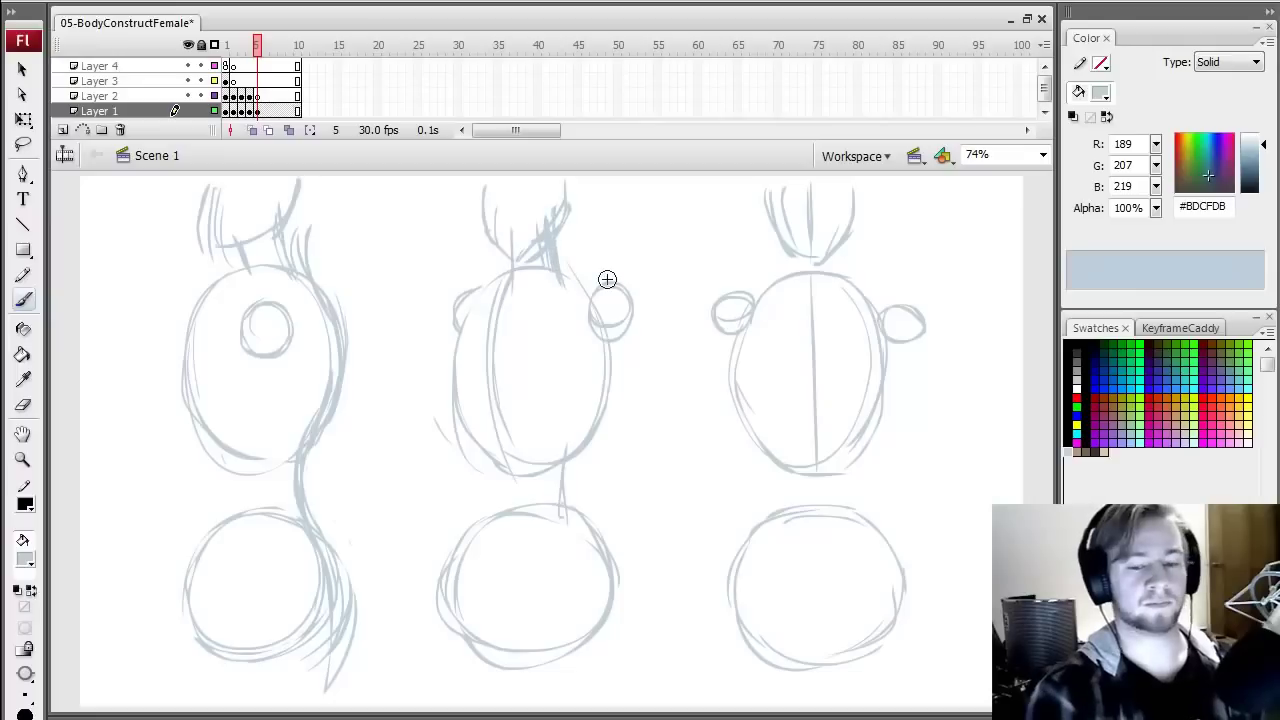
pyautogui.moveTo(797, 240); pyautogui.dragTo(791, 287)
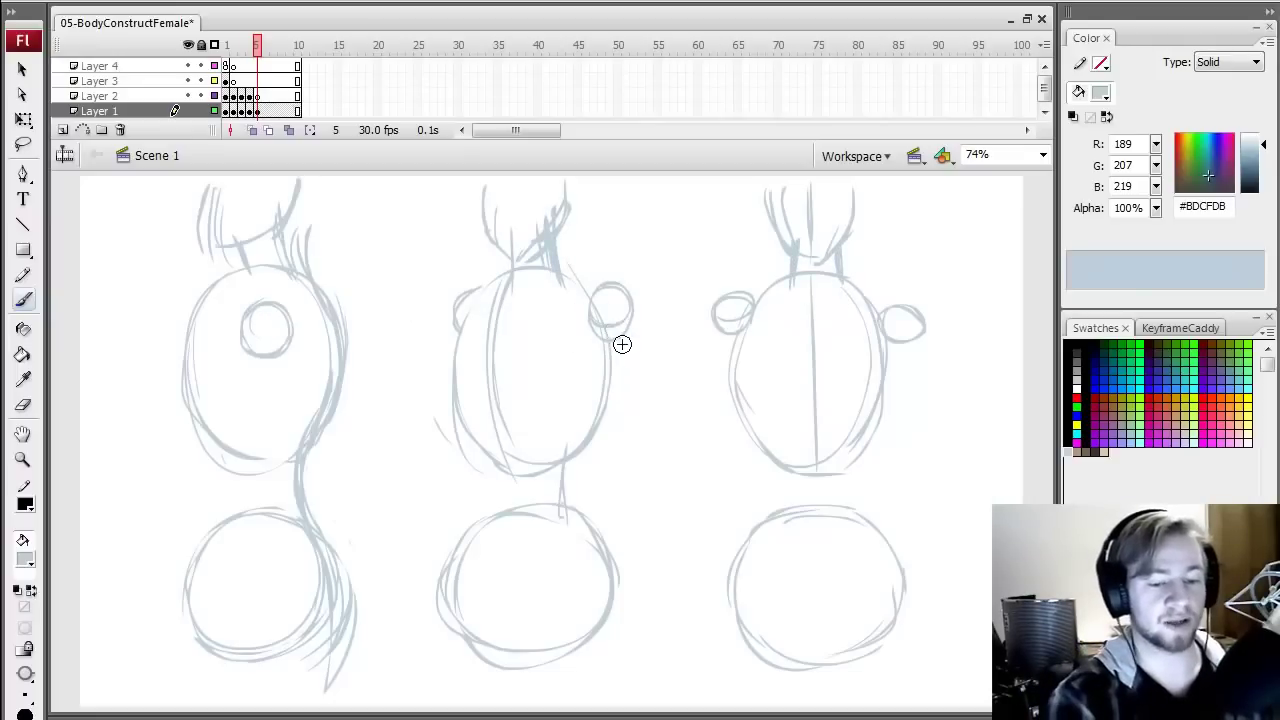
# - Draw long arm lines with elbow marks down from the shoulder circles in the three-quarter, front and side views
pyautogui.moveTo(620, 342); pyautogui.dragTo(672, 690)
pyautogui.moveTo(460, 329)
pyautogui.mouseDown()
pyautogui.moveTo(468, 358)
pyautogui.moveTo(439, 496)
pyautogui.moveTo(458, 526)
pyautogui.moveTo(434, 689)
pyautogui.mouseUp()
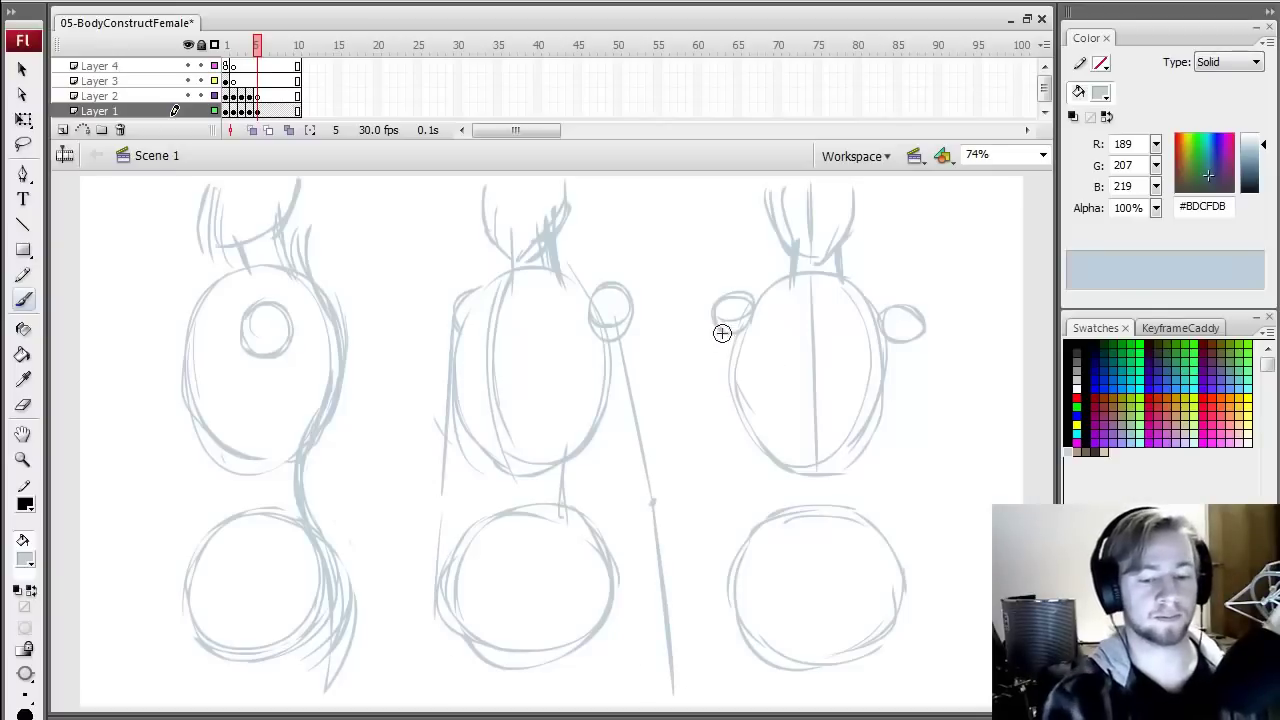
pyautogui.moveTo(724, 320); pyautogui.dragTo(704, 680)
pyautogui.moveTo(908, 343)
pyautogui.mouseDown()
pyautogui.moveTo(932, 467)
pyautogui.moveTo(923, 545)
pyautogui.moveTo(942, 547)
pyautogui.moveTo(941, 676)
pyautogui.mouseUp()
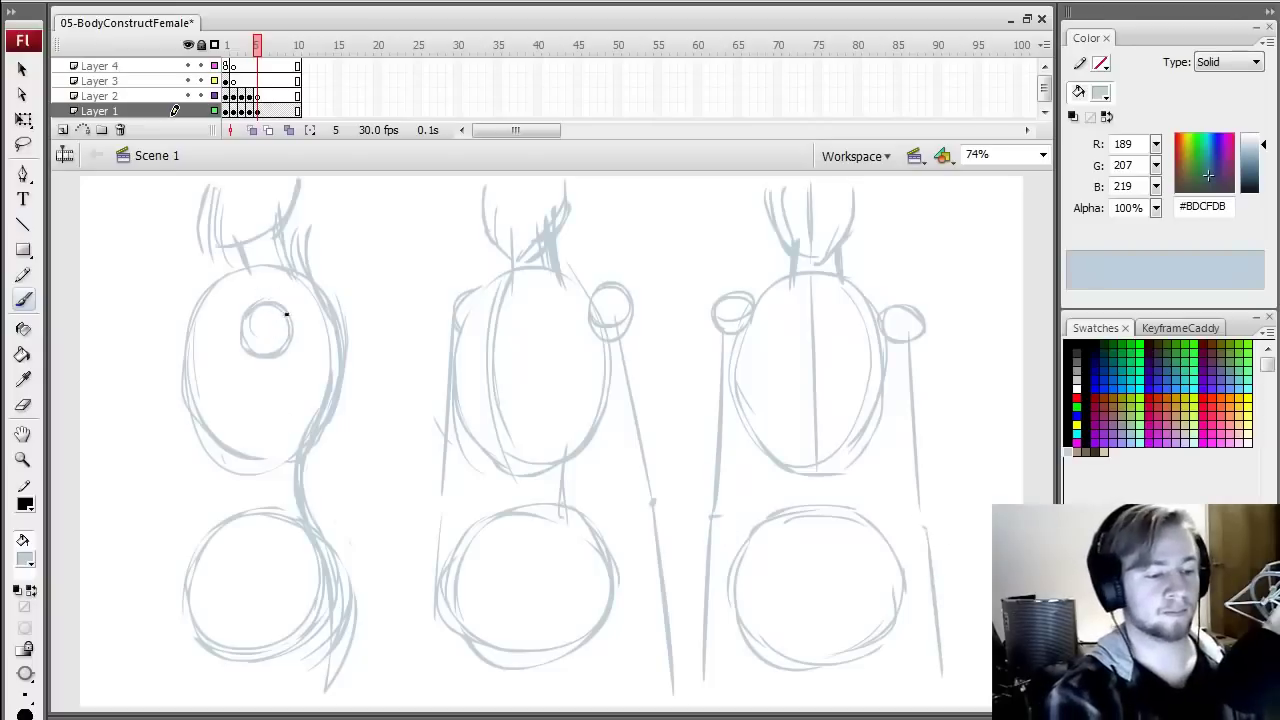
pyautogui.moveTo(287, 314)
pyautogui.mouseDown()
pyautogui.moveTo(310, 533)
pyautogui.moveTo(304, 496)
pyautogui.moveTo(288, 660)
pyautogui.mouseUp()
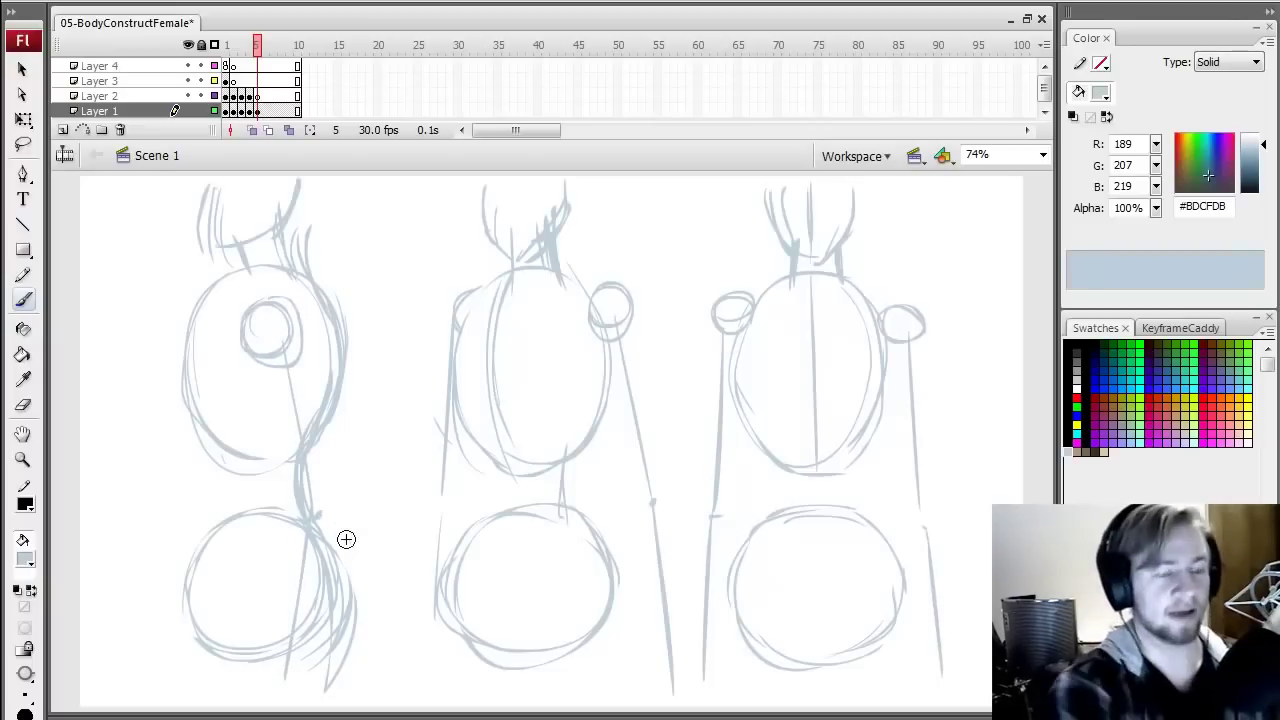
# - Insert a keyframe at frame 6 of Layer 1 and keep that frame active with the Brush
pyautogui.click(266, 112)
pyautogui.press('F6')
pyautogui.click(268, 44)
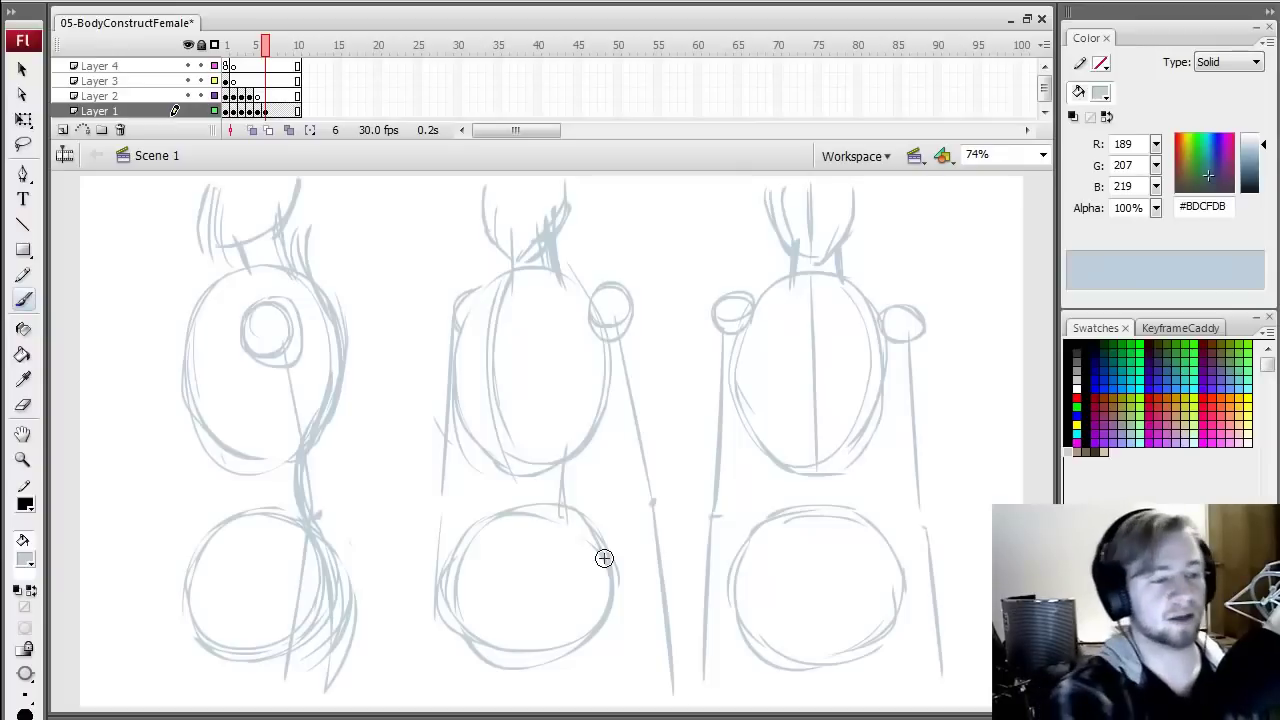
pyautogui.click(266, 50)
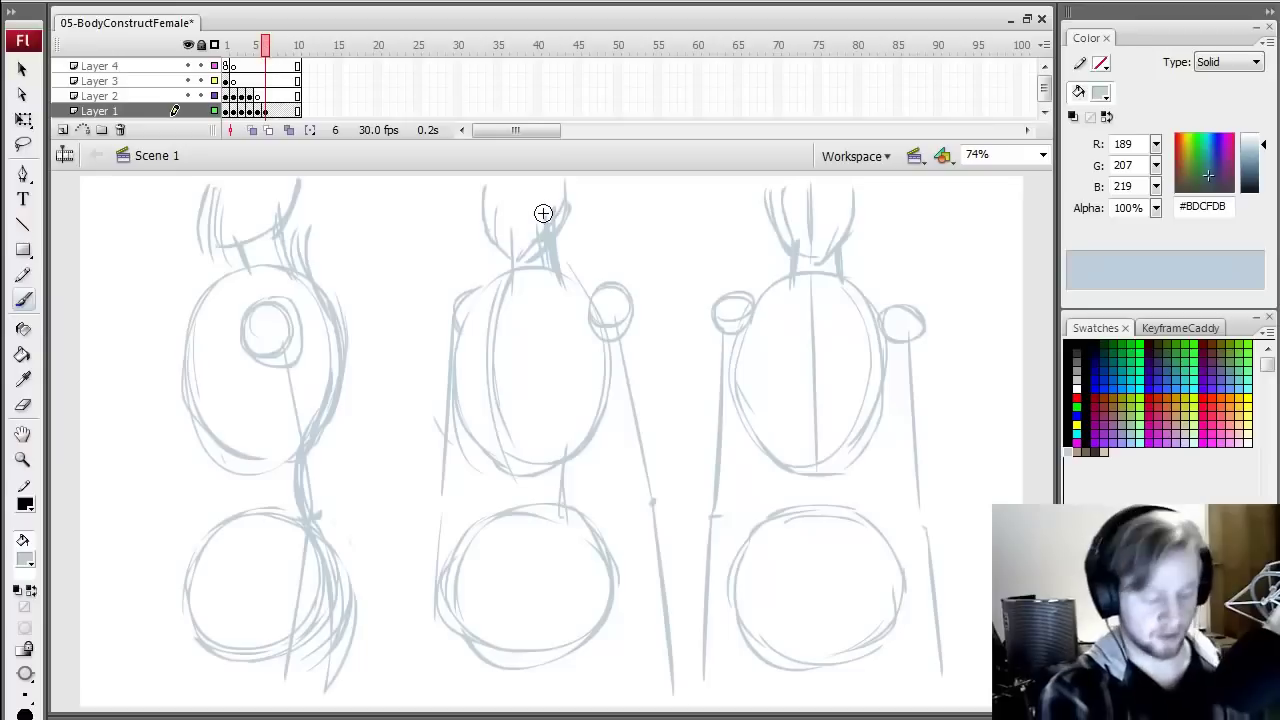
pyautogui.press('e')
pyautogui.click(267, 97)
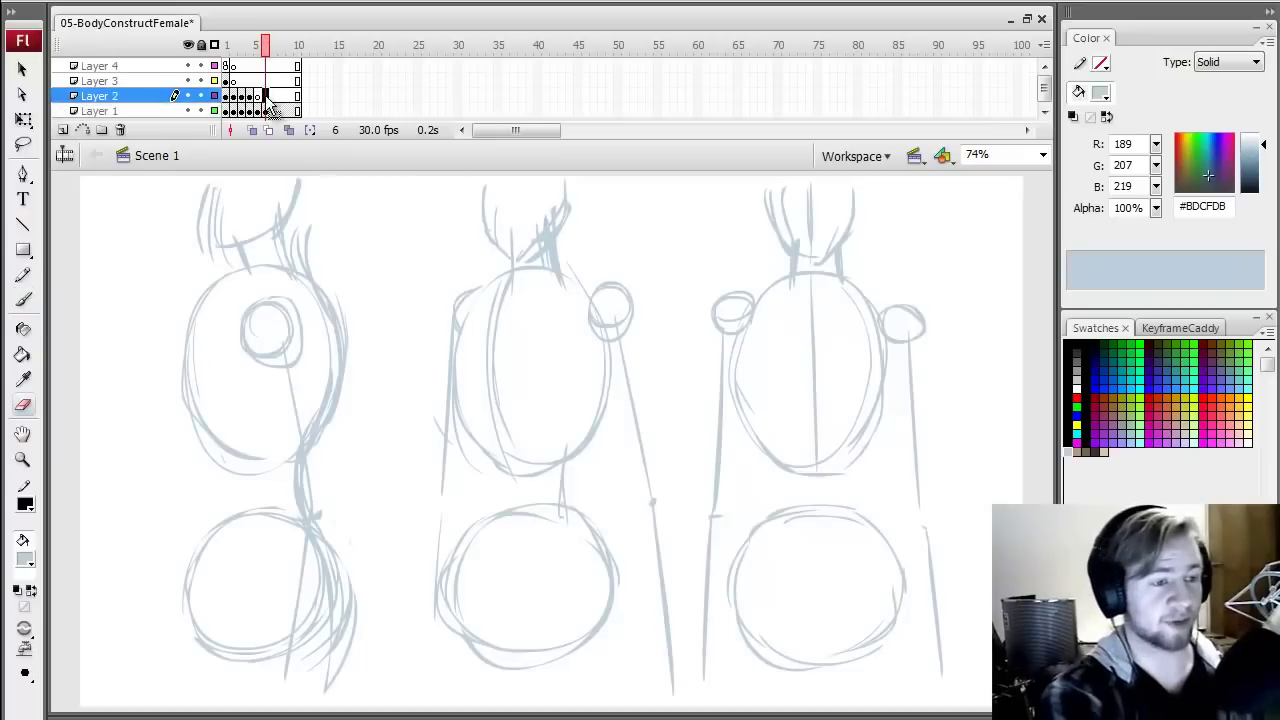
pyautogui.click(269, 50)
pyautogui.click(267, 111)
pyautogui.click(268, 49)
pyautogui.press('b')
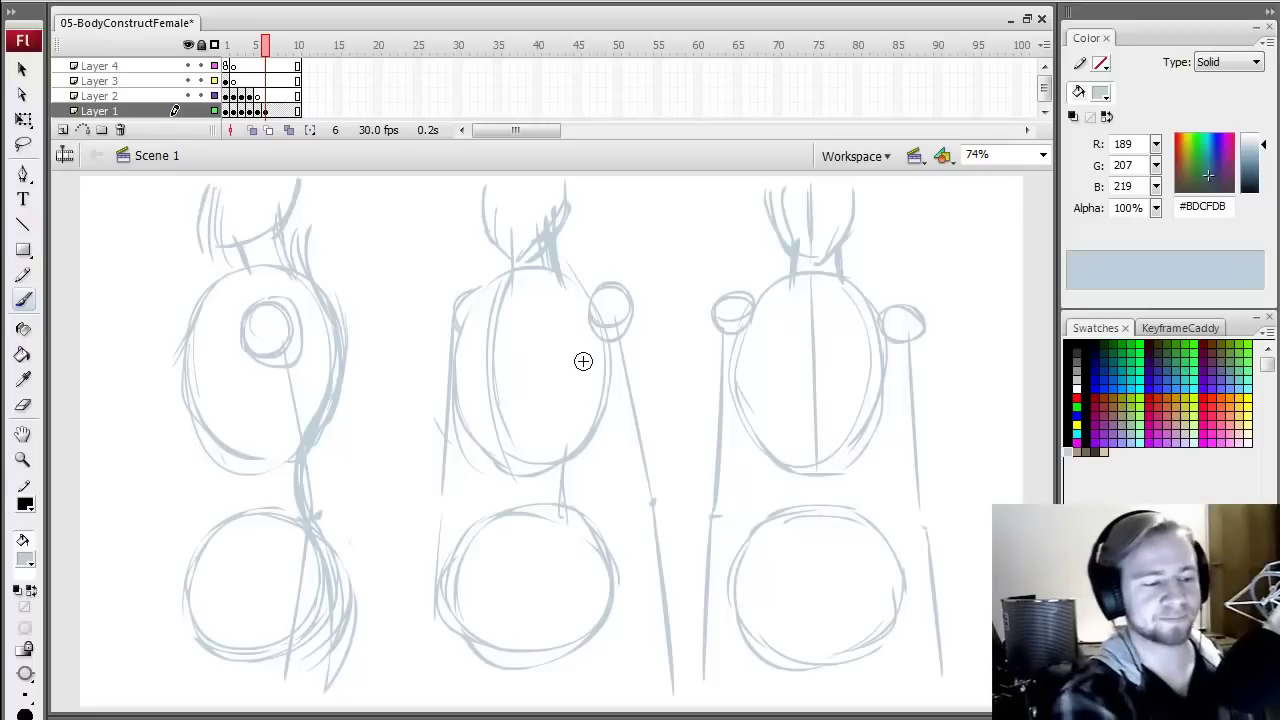
pyautogui.moveTo(147, 301); pyautogui.dragTo(845, 290)
pyautogui.hotkey('ctrl', 'z')
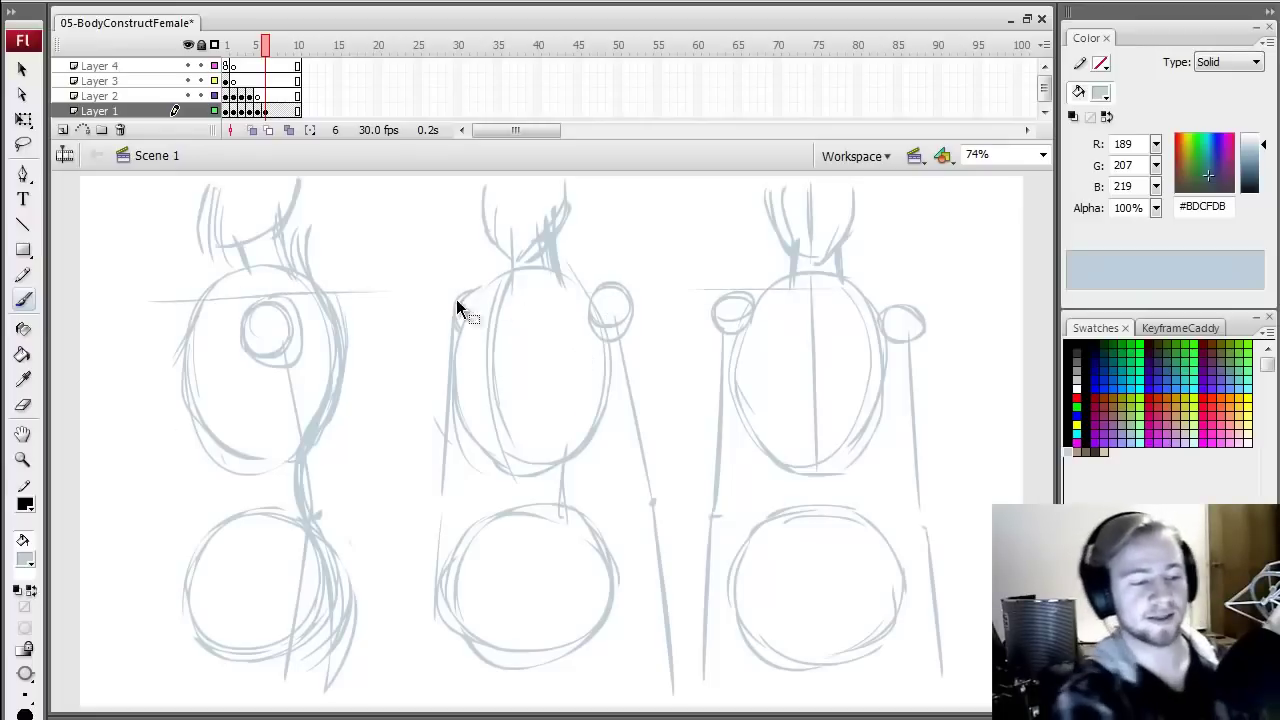
pyautogui.hotkey('ctrl', 'z')
pyautogui.moveTo(186, 292); pyautogui.dragTo(754, 289)
pyautogui.hotkey('ctrl', 'z')
pyautogui.moveTo(168, 301); pyautogui.dragTo(990, 301)
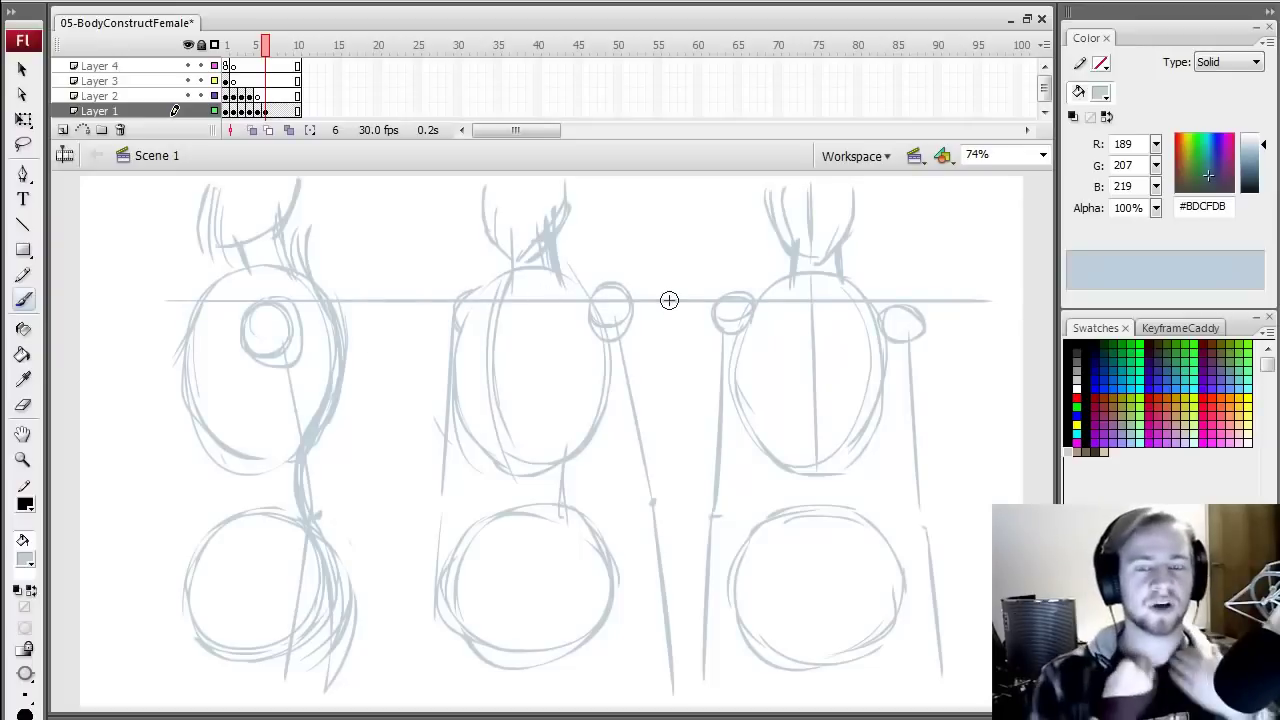
pyautogui.hotkey('ctrl', 'z')
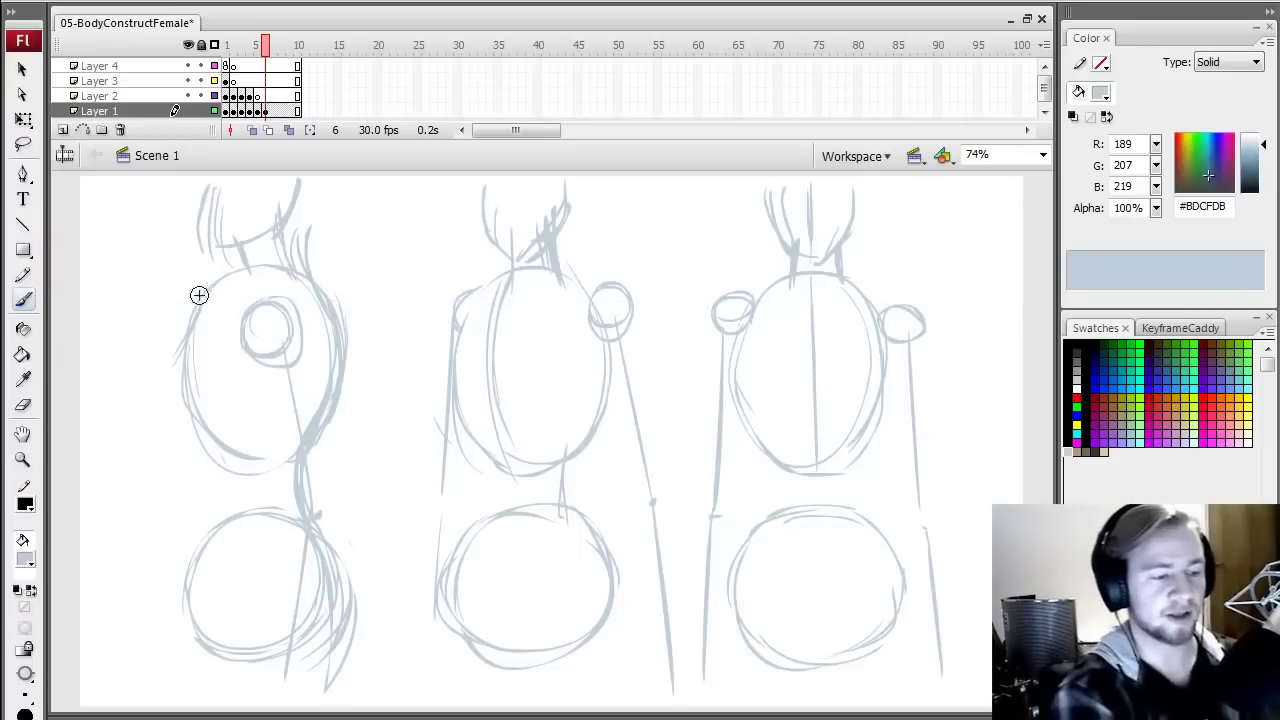
pyautogui.moveTo(160, 295); pyautogui.dragTo(905, 297)
pyautogui.hotkey('ctrl', 'z')
# - Draw a straight horizontal guide across the upper rib cages of all three views and dot the breast starting points along it
pyautogui.moveTo(200, 292)
pyautogui.mouseDown()
pyautogui.moveTo(695, 281)
pyautogui.moveTo(1128, 283)
pyautogui.mouseUp()
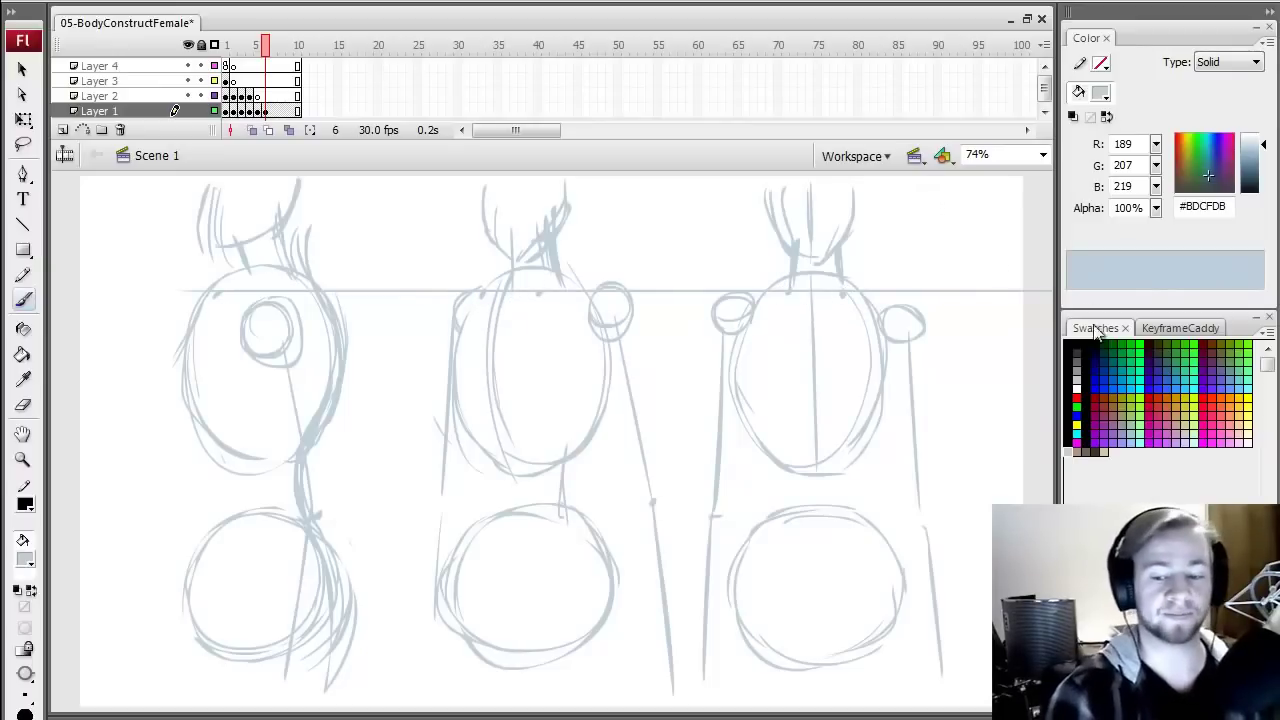
# - Try a red #FF0000 teardrop breast shape from the guide on the front-view rib cage and restore the #BDCFDB fill
pyautogui.click(1076, 397)
pyautogui.moveTo(840, 297); pyautogui.dragTo(834, 313)
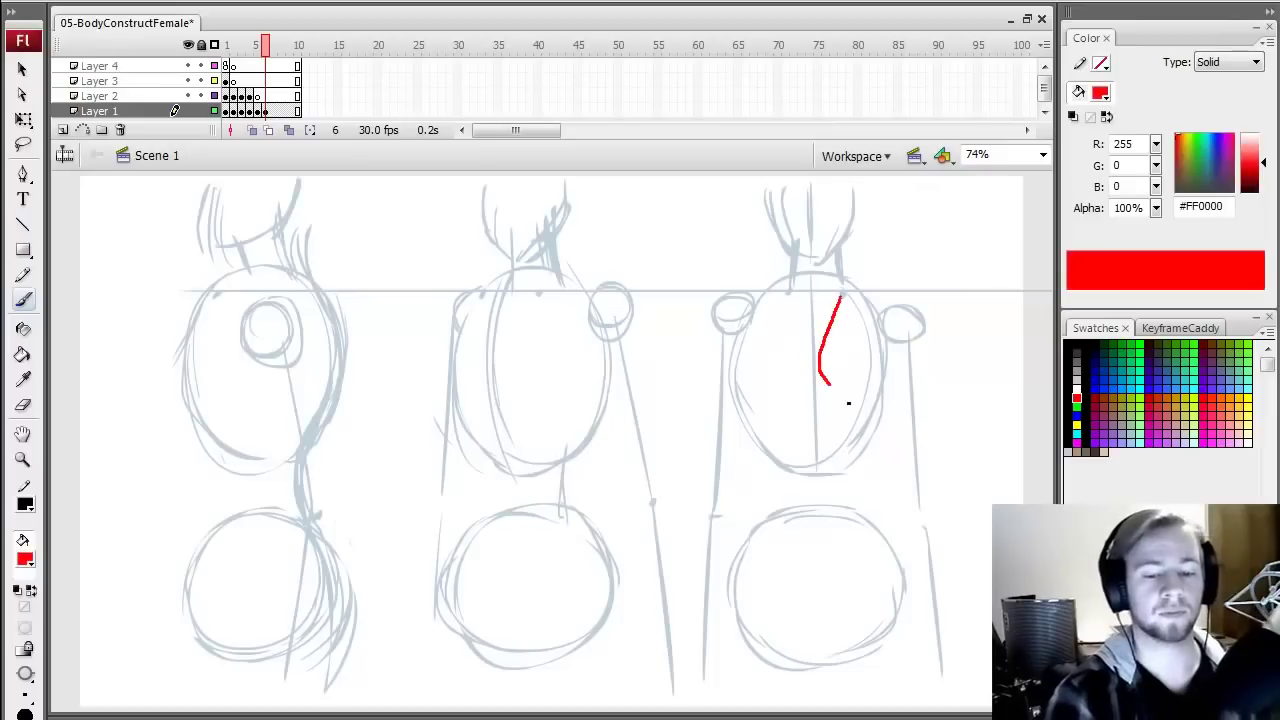
pyautogui.moveTo(874, 353); pyautogui.dragTo(843, 296)
pyautogui.hotkey('ctrl', 'z')
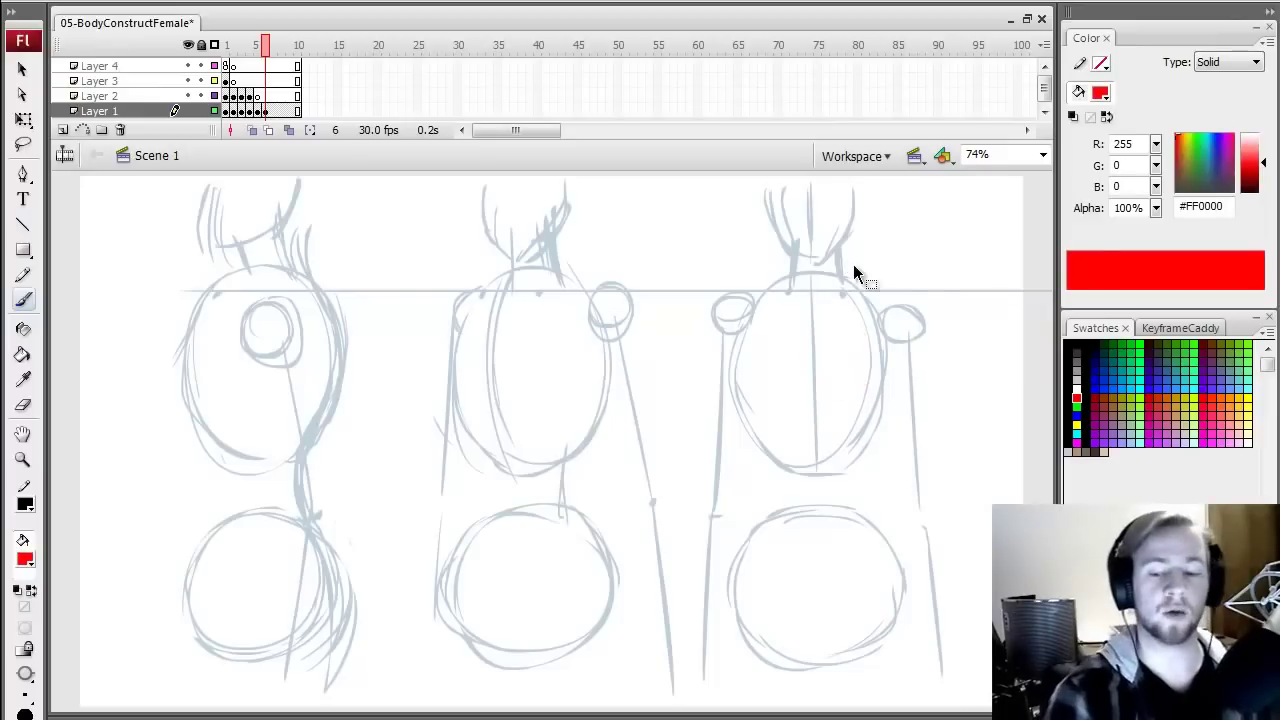
pyautogui.click(1068, 453)
# - On frame 6 of Layer 1, sketch the side-view breast projecting from the front of the rib cage below the guide
pyautogui.click(265, 111)
pyautogui.click(264, 42)
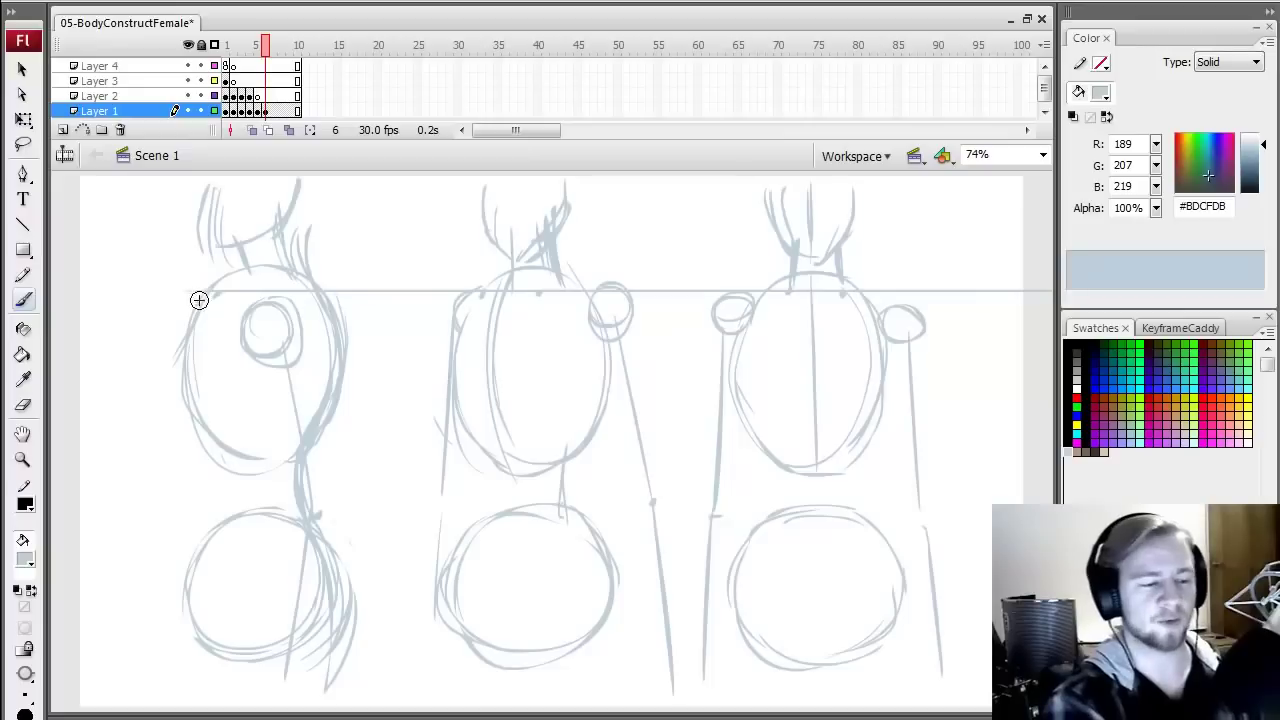
pyautogui.moveTo(191, 316)
pyautogui.mouseDown()
pyautogui.moveTo(160, 365)
pyautogui.moveTo(200, 411)
pyautogui.moveTo(224, 414)
pyautogui.moveTo(224, 393)
pyautogui.mouseUp()
pyautogui.moveTo(217, 298); pyautogui.dragTo(203, 391)
# - Erase the heavy spine curve behind the side-view rib cage and redraw a slimmer back and lower-back curve
pyautogui.moveTo(317, 296)
pyautogui.mouseDown()
pyautogui.moveTo(268, 445)
pyautogui.moveTo(343, 343)
pyautogui.moveTo(297, 463)
pyautogui.moveTo(303, 507)
pyautogui.mouseUp()
pyautogui.press('e')
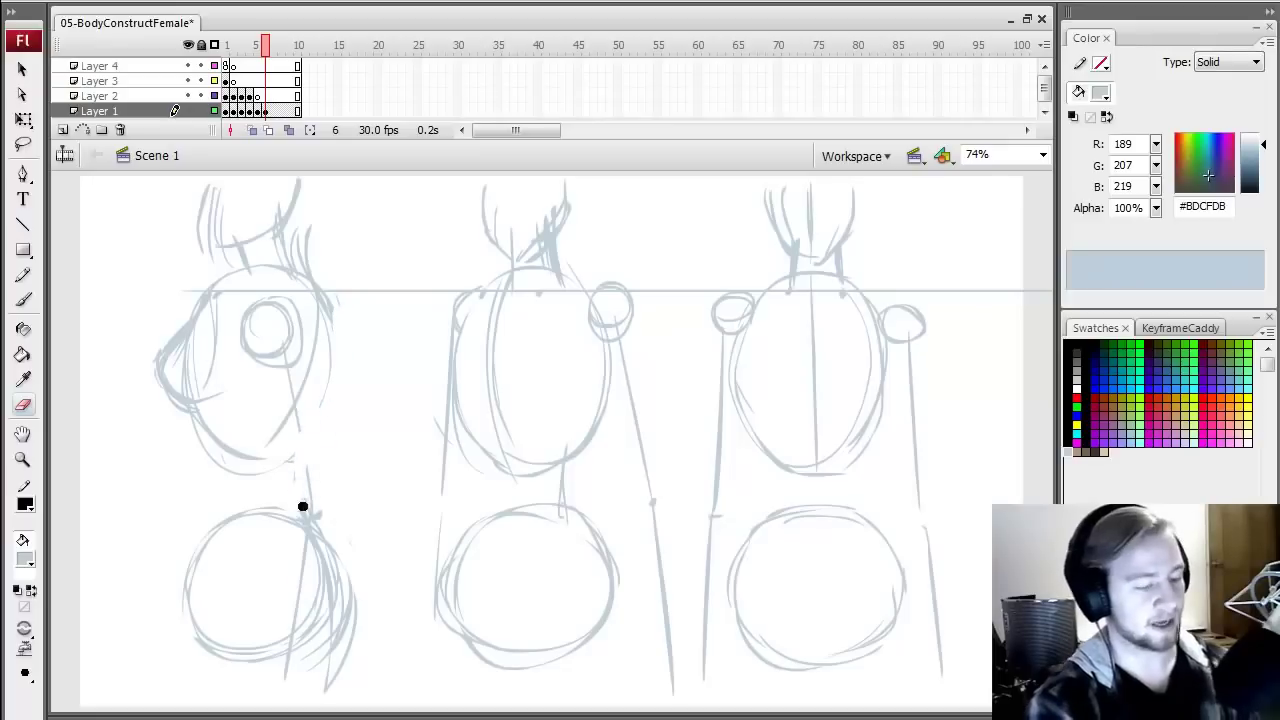
pyautogui.press('b')
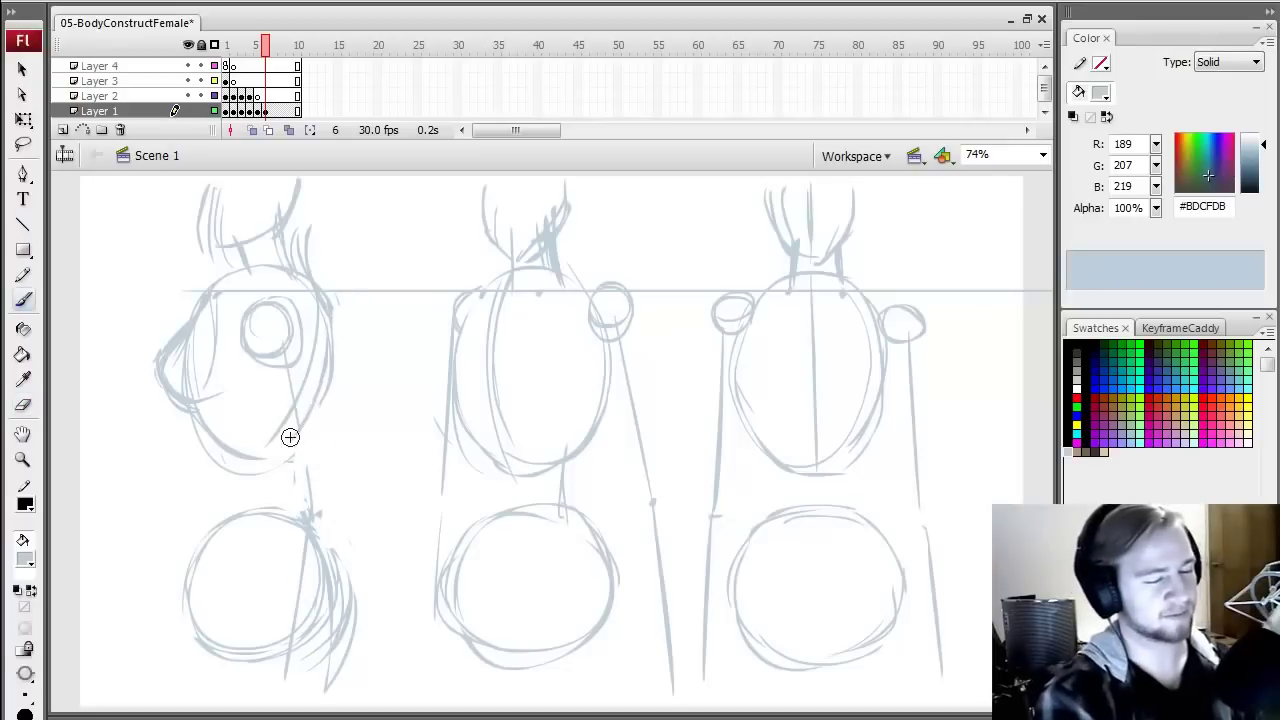
pyautogui.moveTo(281, 436); pyautogui.dragTo(277, 500)
pyautogui.moveTo(279, 410); pyautogui.dragTo(298, 516)
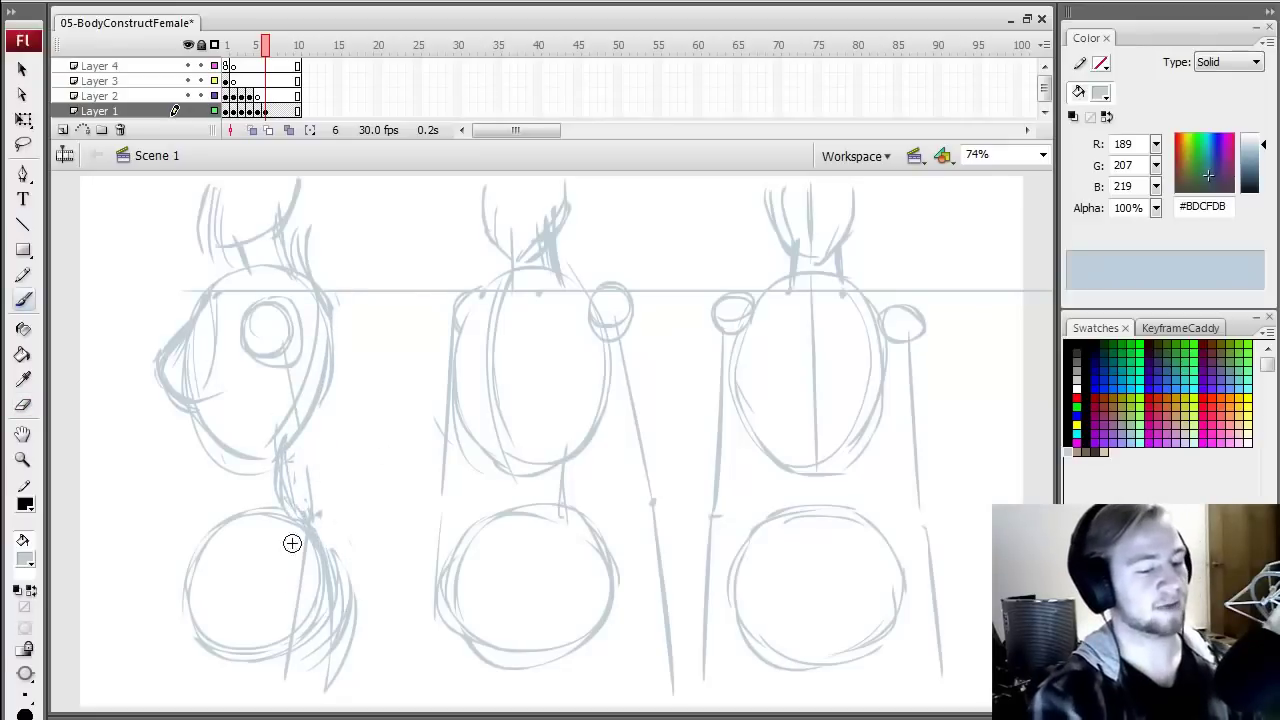
pyautogui.press('e')
pyautogui.moveTo(283, 480); pyautogui.dragTo(333, 348)
pyautogui.press('n')
pyautogui.press('b')
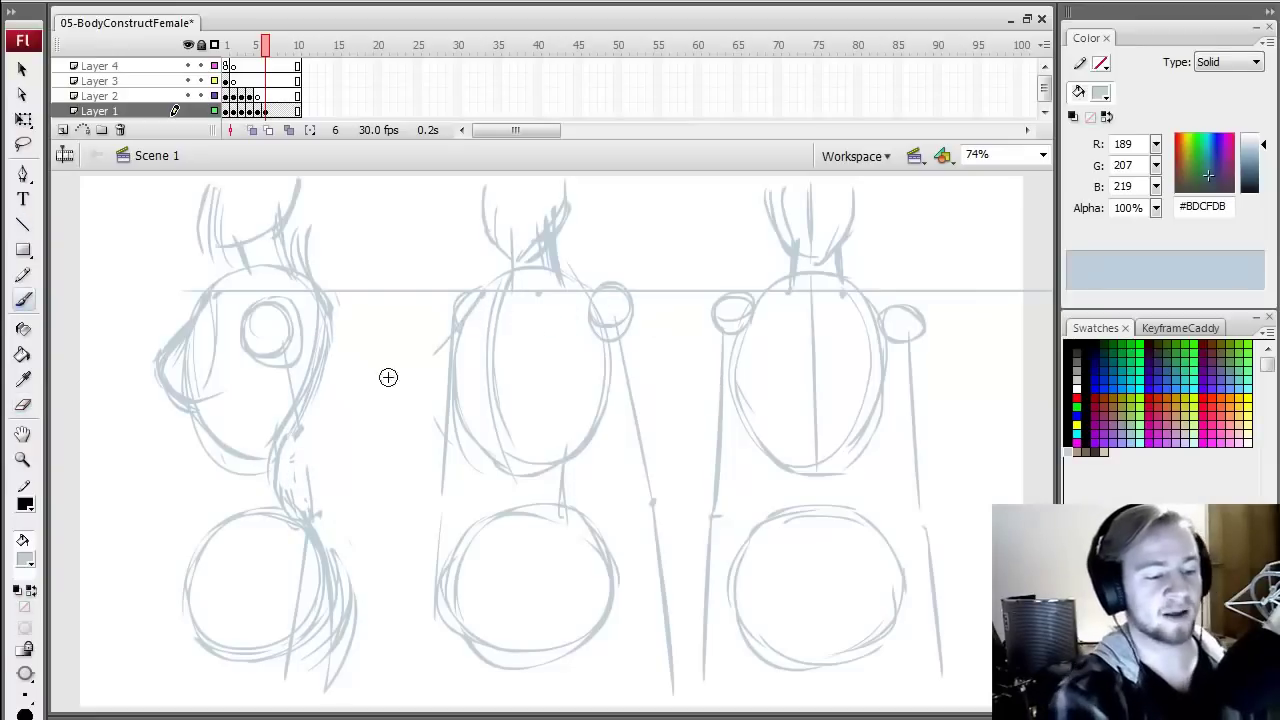
# - Draw a second straight horizontal guide across all three views at the level of the side-view breast's underside
pyautogui.moveTo(160, 403); pyautogui.dragTo(838, 409)
pyautogui.hotkey('ctrl', 'z')
pyautogui.moveTo(915, 463); pyautogui.dragTo(947, 462)
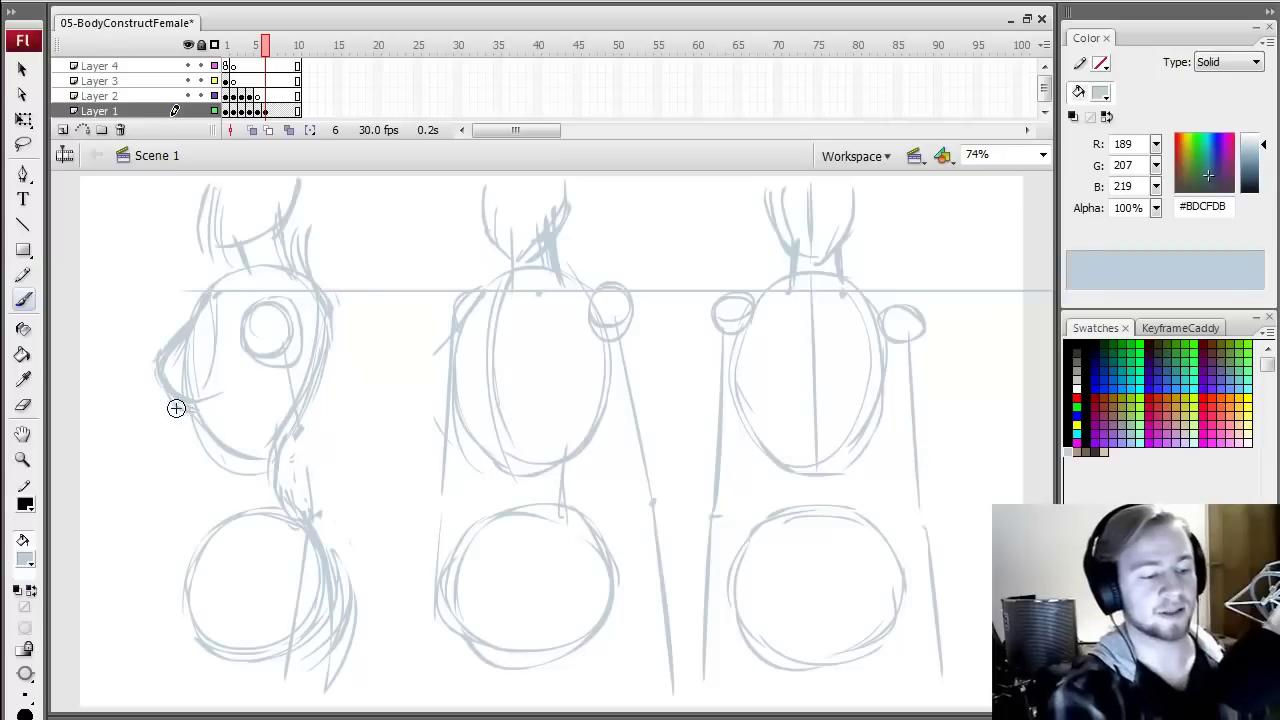
pyautogui.moveTo(165, 412)
pyautogui.mouseDown()
pyautogui.moveTo(494, 428)
pyautogui.moveTo(1038, 412)
pyautogui.mouseUp()
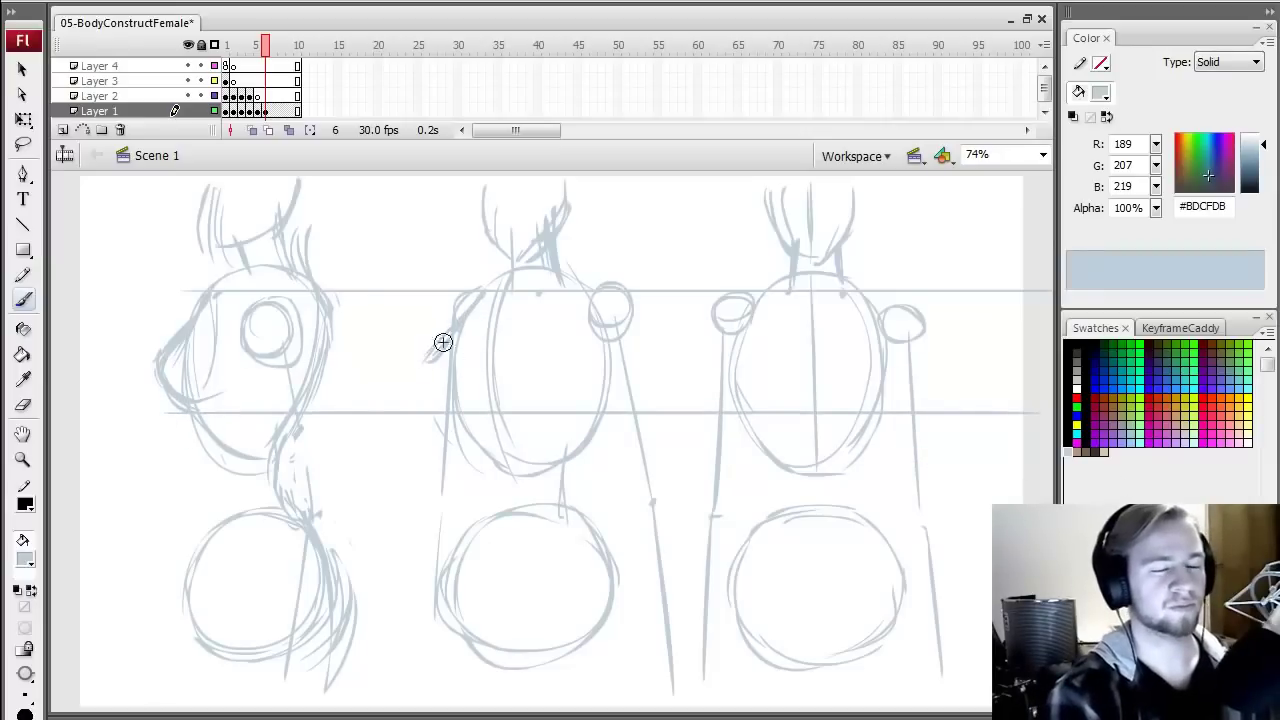
# - Sketch the three-quarter view's two breasts as teardrop shapes with rounded lower circles between the two guides
pyautogui.moveTo(440, 404); pyautogui.dragTo(491, 400)
pyautogui.moveTo(484, 293); pyautogui.dragTo(487, 372)
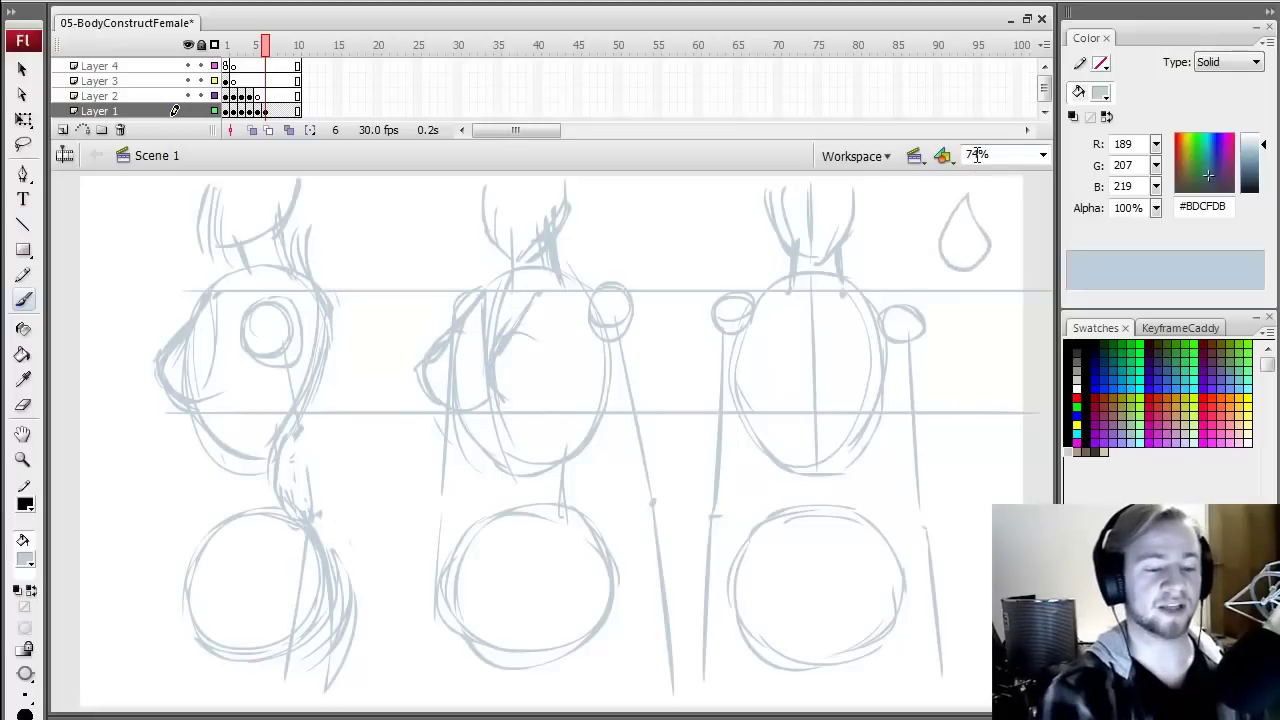
pyautogui.hotkey('ctrl', 'z')
pyautogui.hotkey('ctrl', 'z')
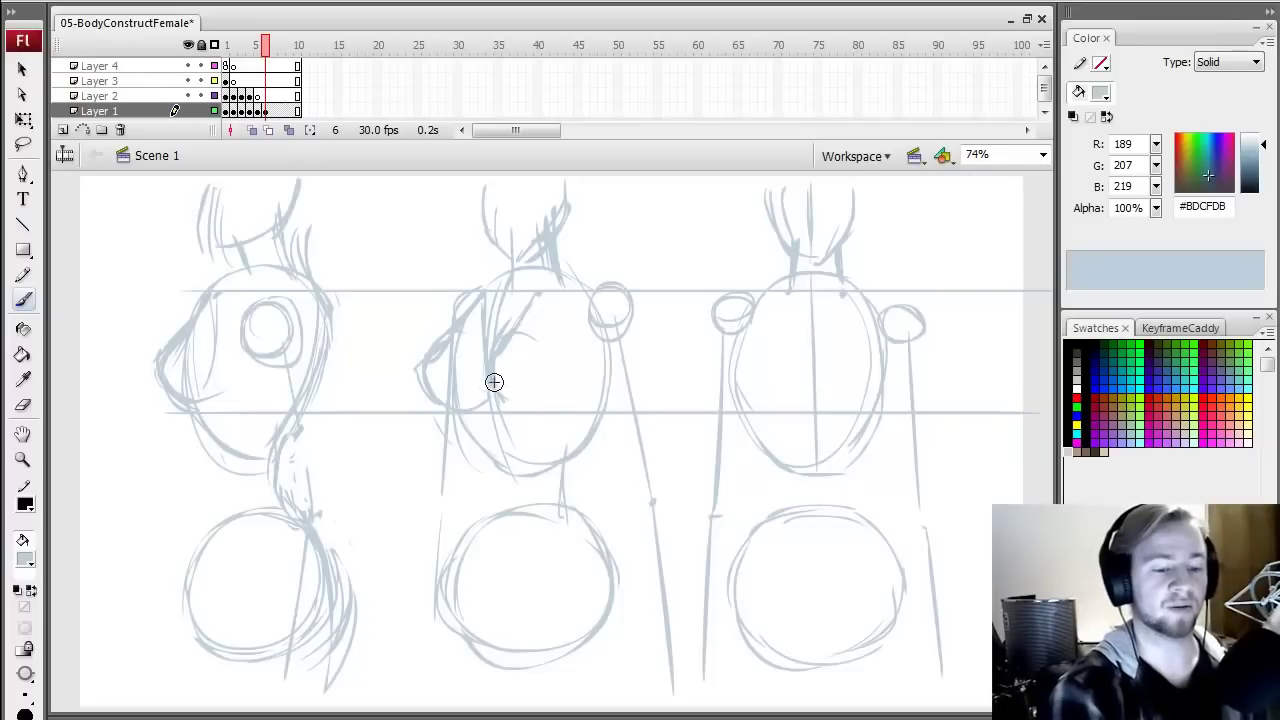
pyautogui.moveTo(582, 389); pyautogui.dragTo(560, 323)
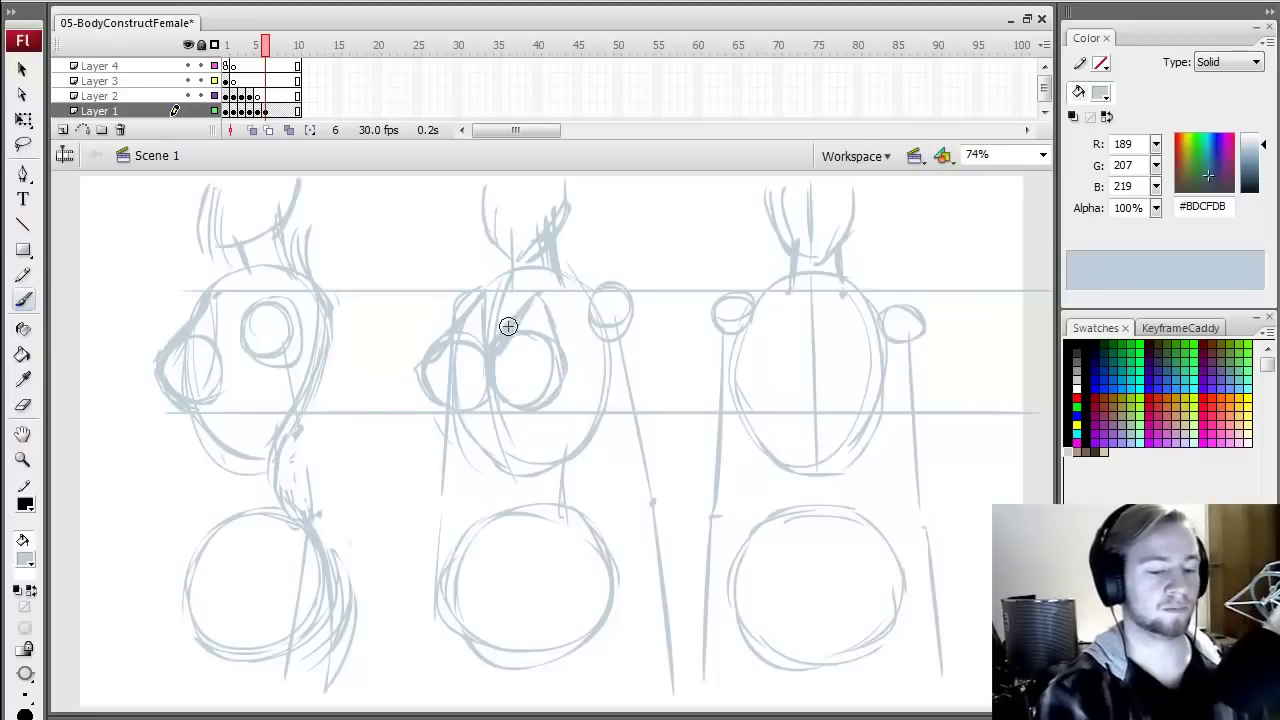
# - Sketch the front view's two breasts as teardrops with rounded lower circles on either side of the centre line
pyautogui.moveTo(785, 295)
pyautogui.mouseDown()
pyautogui.moveTo(767, 381)
pyautogui.moveTo(779, 425)
pyautogui.moveTo(810, 397)
pyautogui.moveTo(757, 384)
pyautogui.moveTo(789, 429)
pyautogui.moveTo(883, 371)
pyautogui.moveTo(836, 402)
pyautogui.mouseUp()
pyautogui.moveTo(797, 294)
pyautogui.mouseDown()
pyautogui.moveTo(819, 409)
pyautogui.moveTo(762, 319)
pyautogui.moveTo(766, 401)
pyautogui.mouseUp()
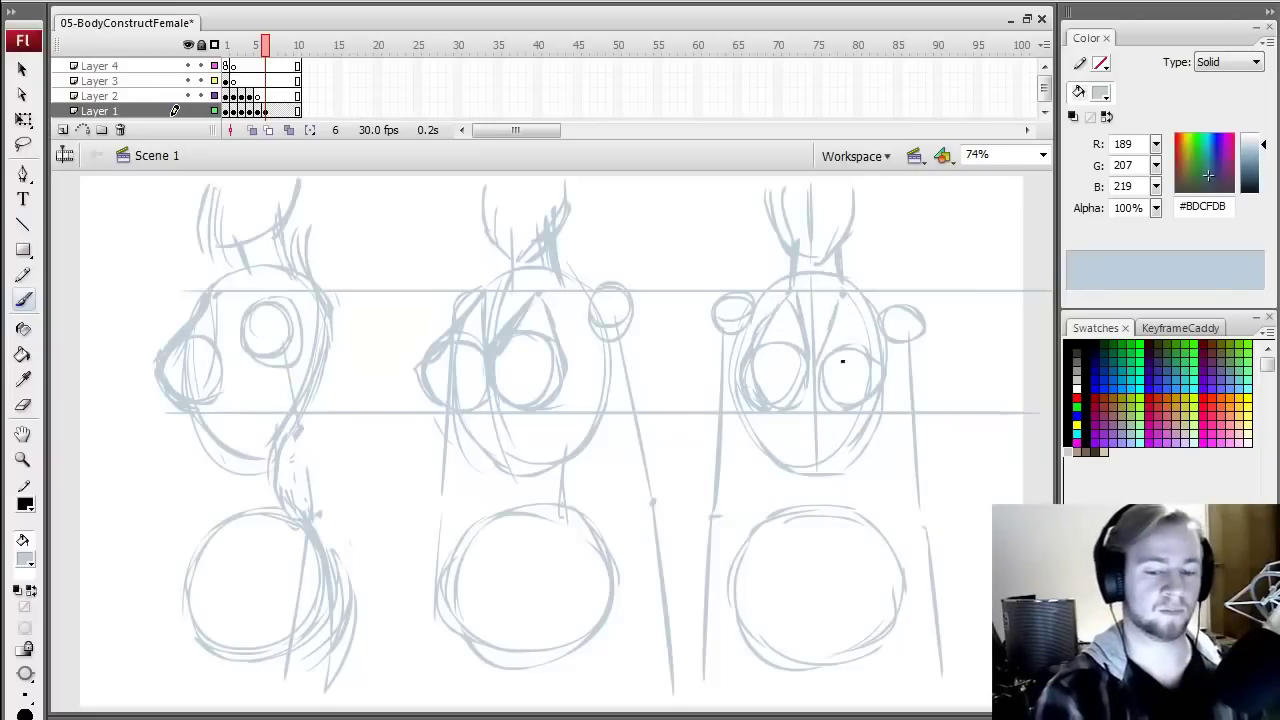
pyautogui.moveTo(848, 296); pyautogui.dragTo(881, 357)
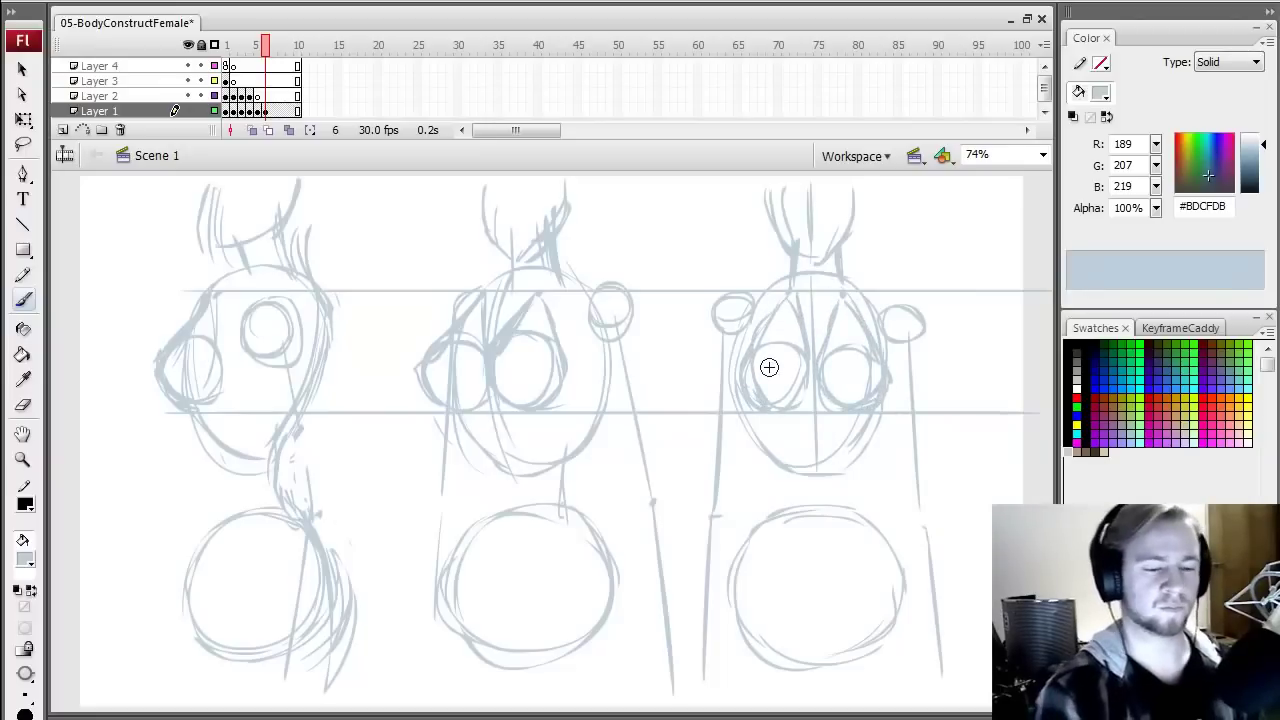
# - Reinforce the outer lower curve of the front view's left breast circle
pyautogui.moveTo(756, 366); pyautogui.dragTo(740, 388)
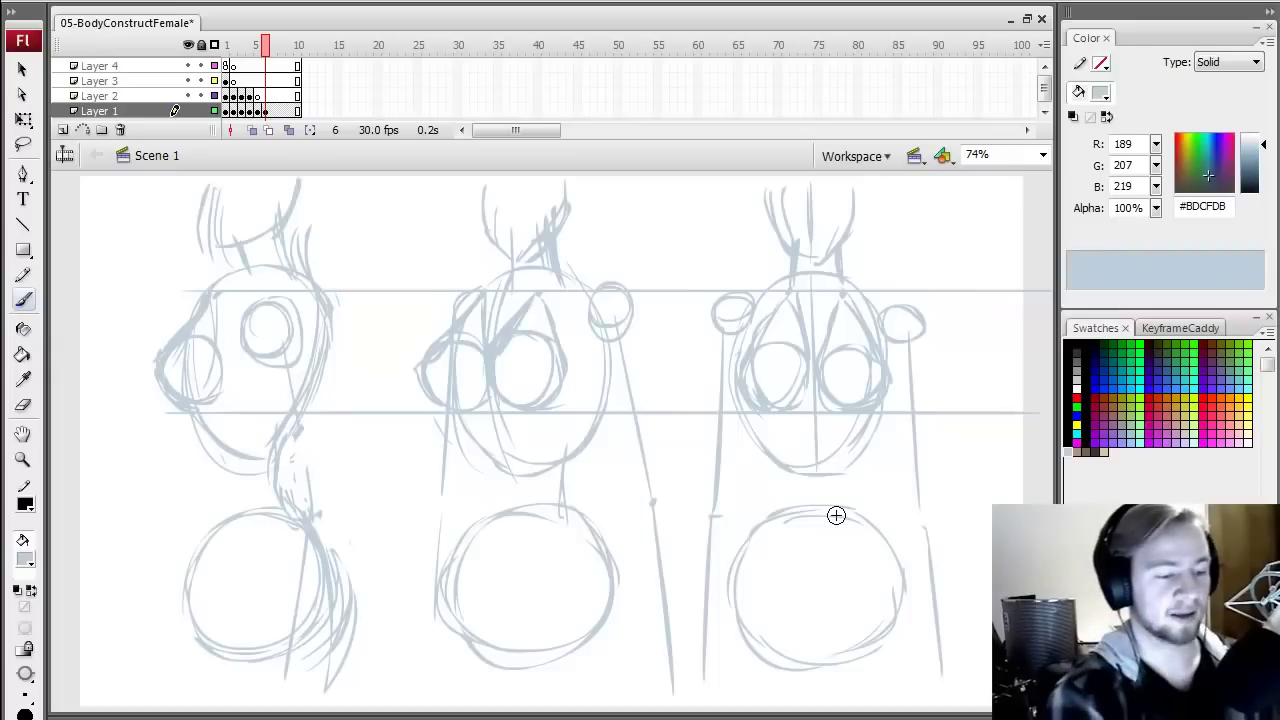
pyautogui.moveTo(267, 364); pyautogui.dragTo(304, 480)
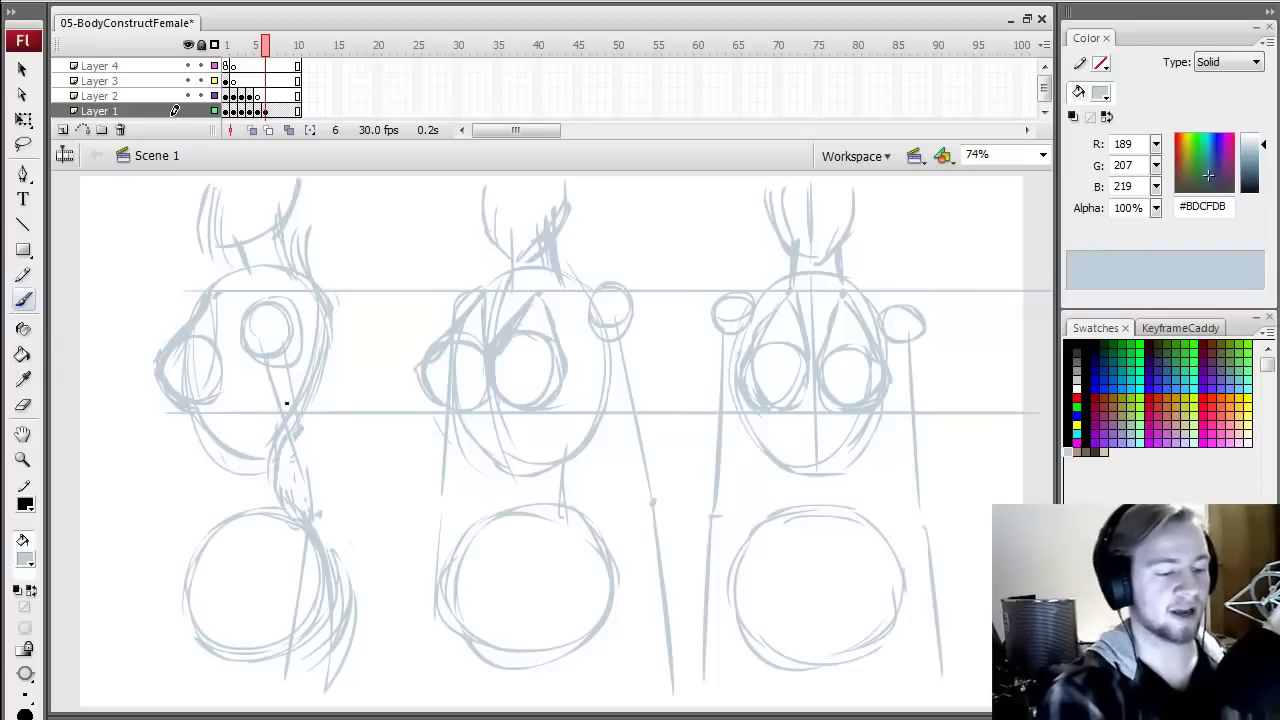
pyautogui.moveTo(286, 403); pyautogui.dragTo(305, 486)
pyautogui.moveTo(299, 366); pyautogui.dragTo(323, 473)
pyautogui.moveTo(292, 334); pyautogui.dragTo(303, 378)
pyautogui.hotkey('ctrl', 'z')
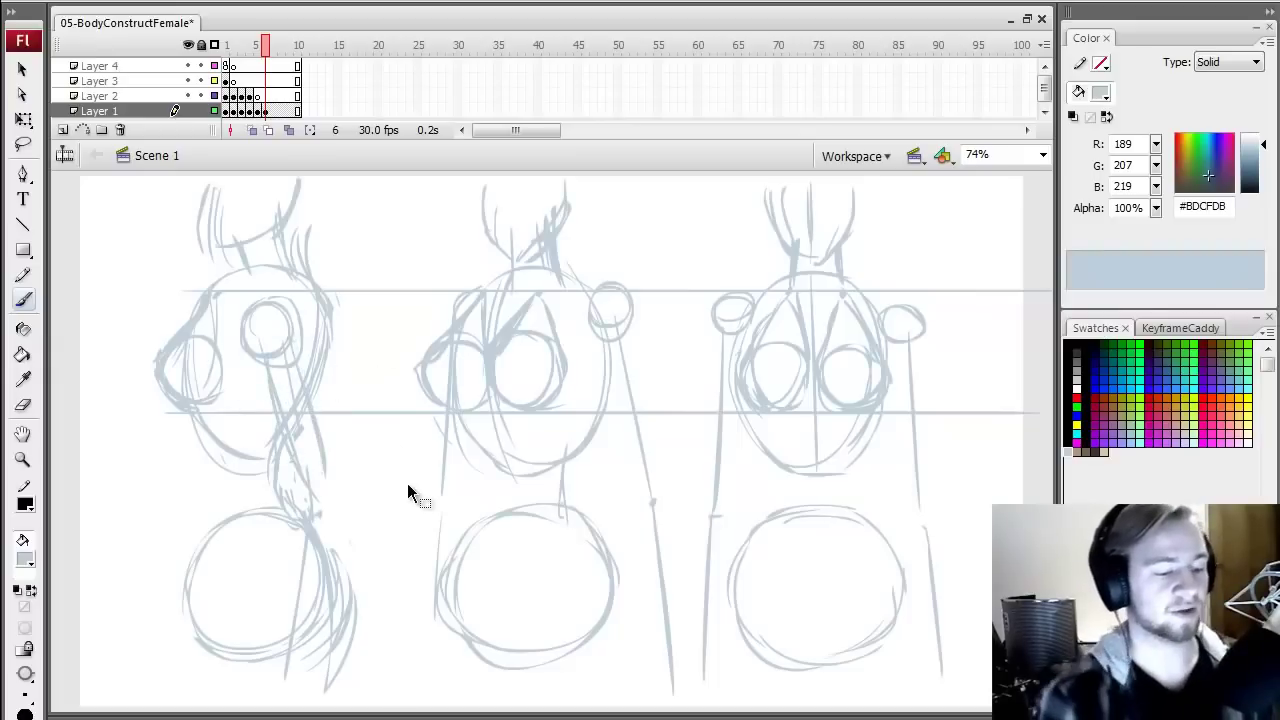
pyautogui.hotkey('ctrl', 'z')
pyautogui.hotkey('ctrl', 'z')
pyautogui.hotkey('ctrl', 'z')
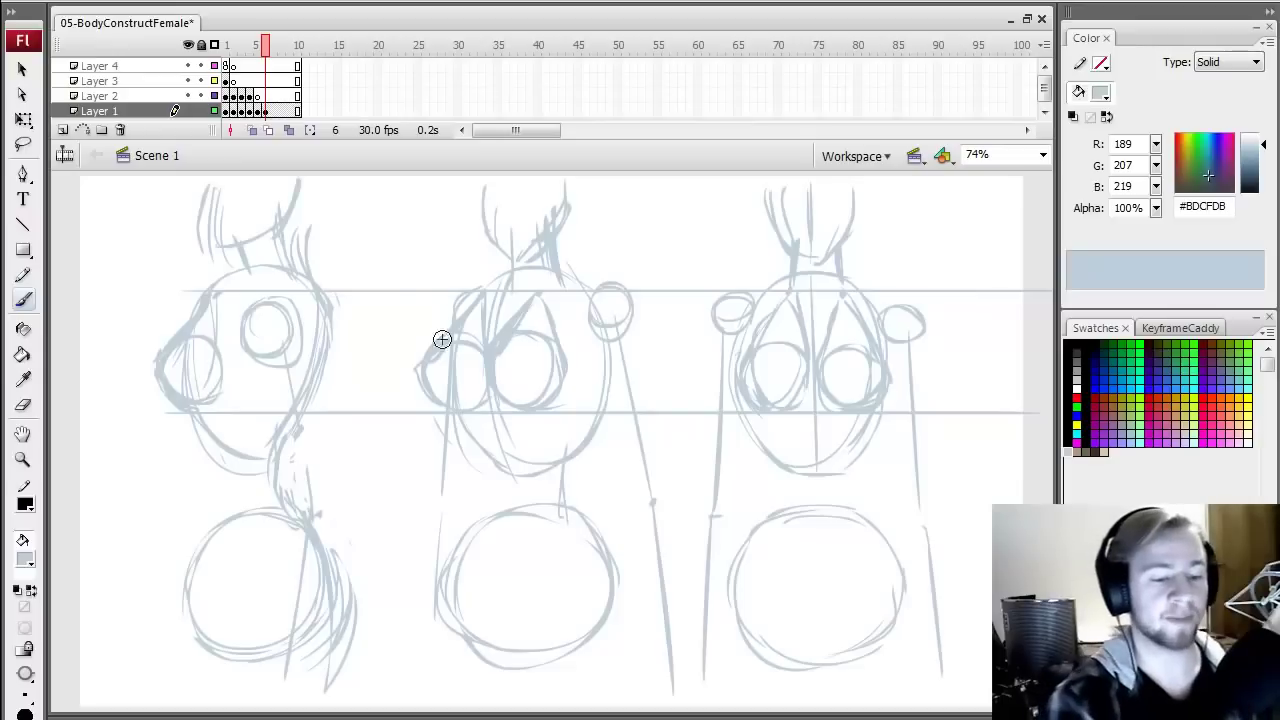
pyautogui.press('l')
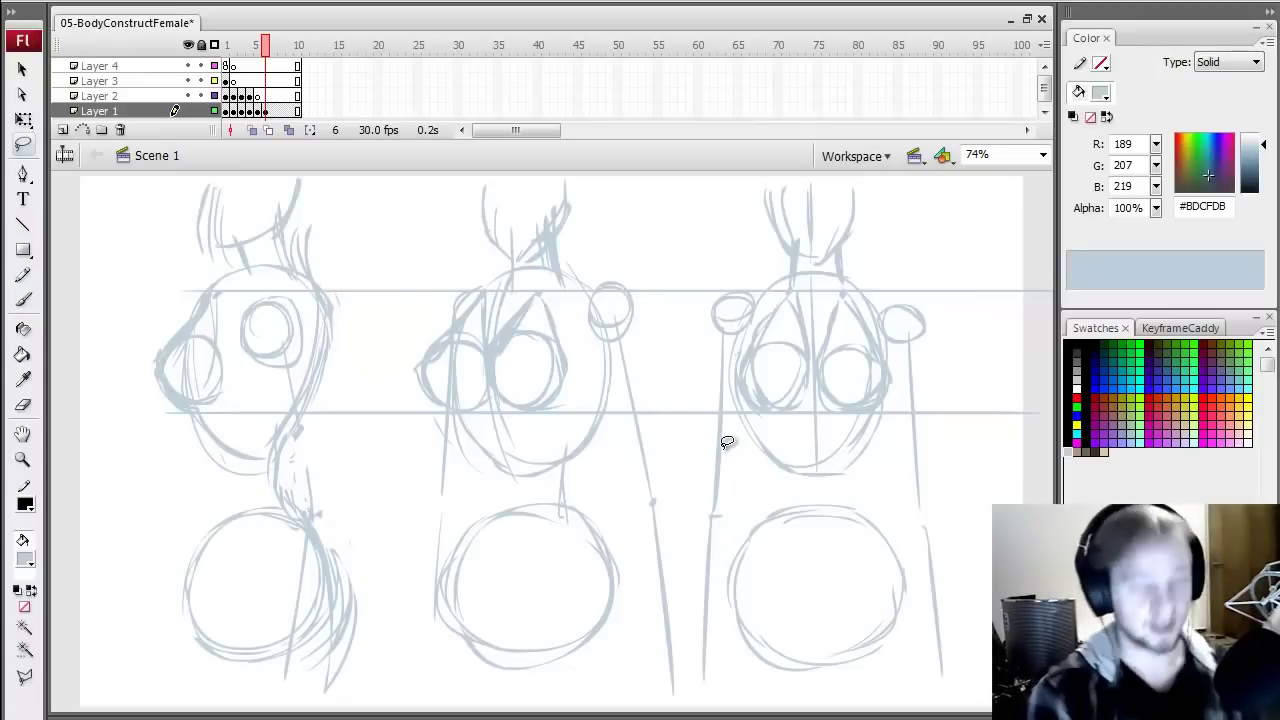
pyautogui.press('b')
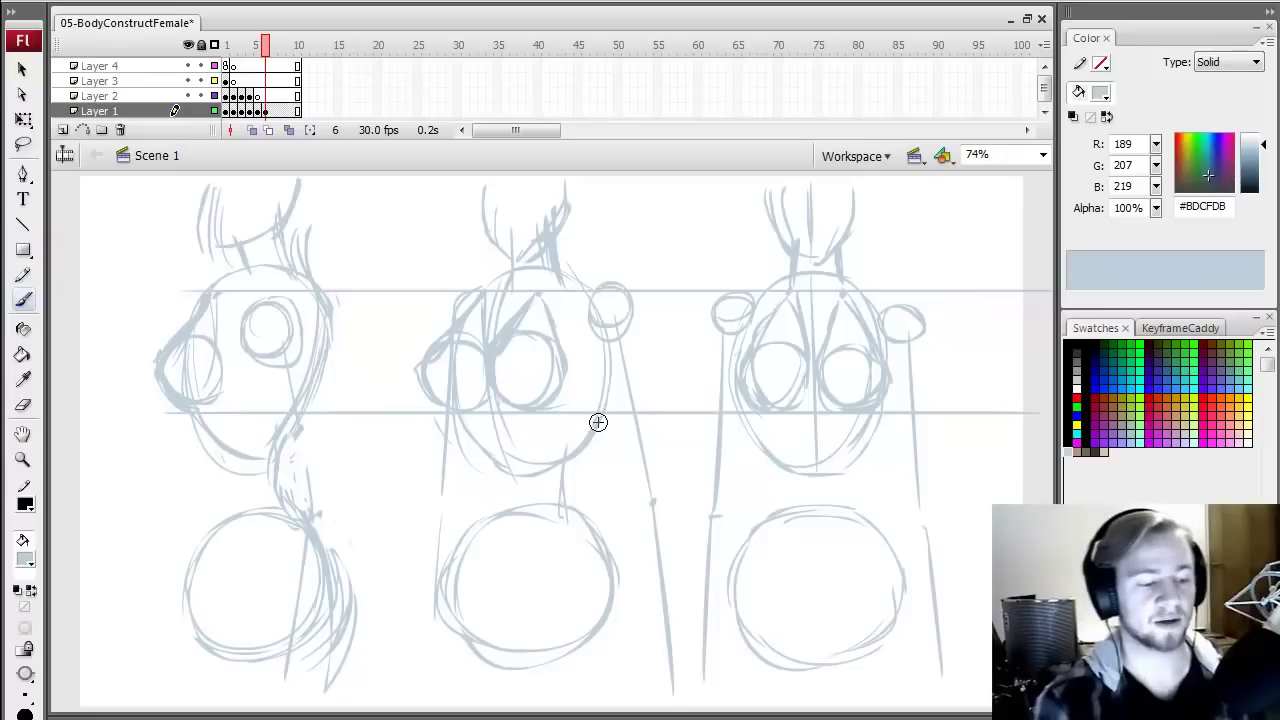
# - Sketch the side view's belly line from the rib cage to the hip circle and strengthen the lower-back and buttock curve
pyautogui.moveTo(190, 414)
pyautogui.mouseDown()
pyautogui.moveTo(202, 469)
pyautogui.moveTo(200, 458)
pyautogui.moveTo(209, 506)
pyautogui.mouseUp()
pyautogui.moveTo(207, 494); pyautogui.dragTo(210, 514)
pyautogui.moveTo(201, 464); pyautogui.dragTo(206, 526)
pyautogui.moveTo(279, 484)
pyautogui.mouseDown()
pyautogui.moveTo(314, 523)
pyautogui.moveTo(325, 580)
pyautogui.mouseUp()
pyautogui.press('e')
pyautogui.press('b')
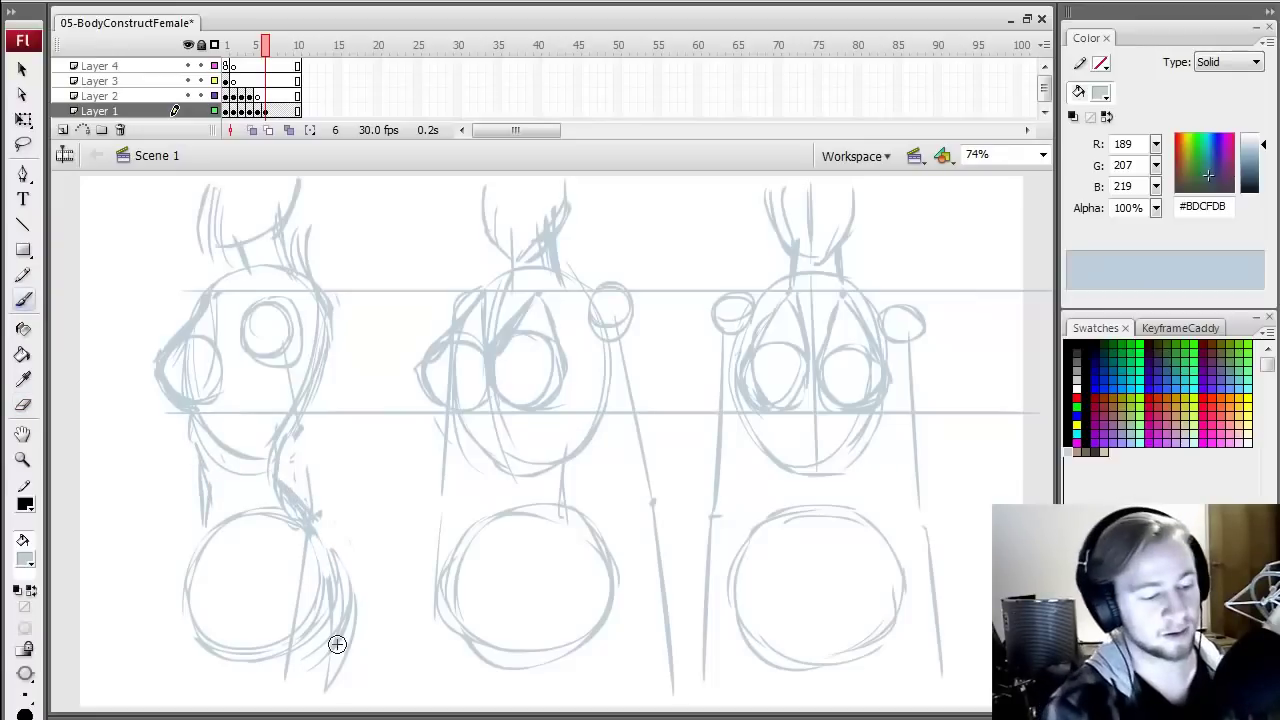
pyautogui.moveTo(317, 518)
pyautogui.mouseDown()
pyautogui.moveTo(358, 574)
pyautogui.moveTo(346, 630)
pyautogui.mouseUp()
pyautogui.moveTo(318, 518); pyautogui.dragTo(324, 523)
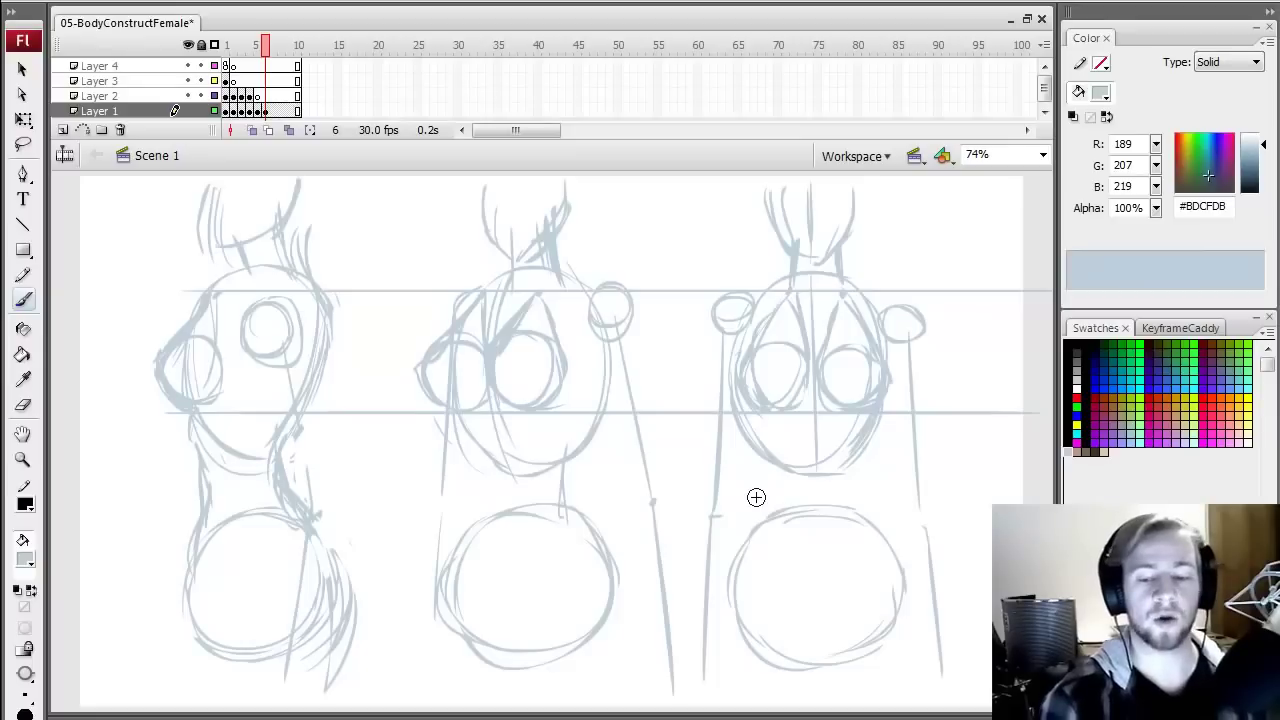
pyautogui.click(1077, 398)
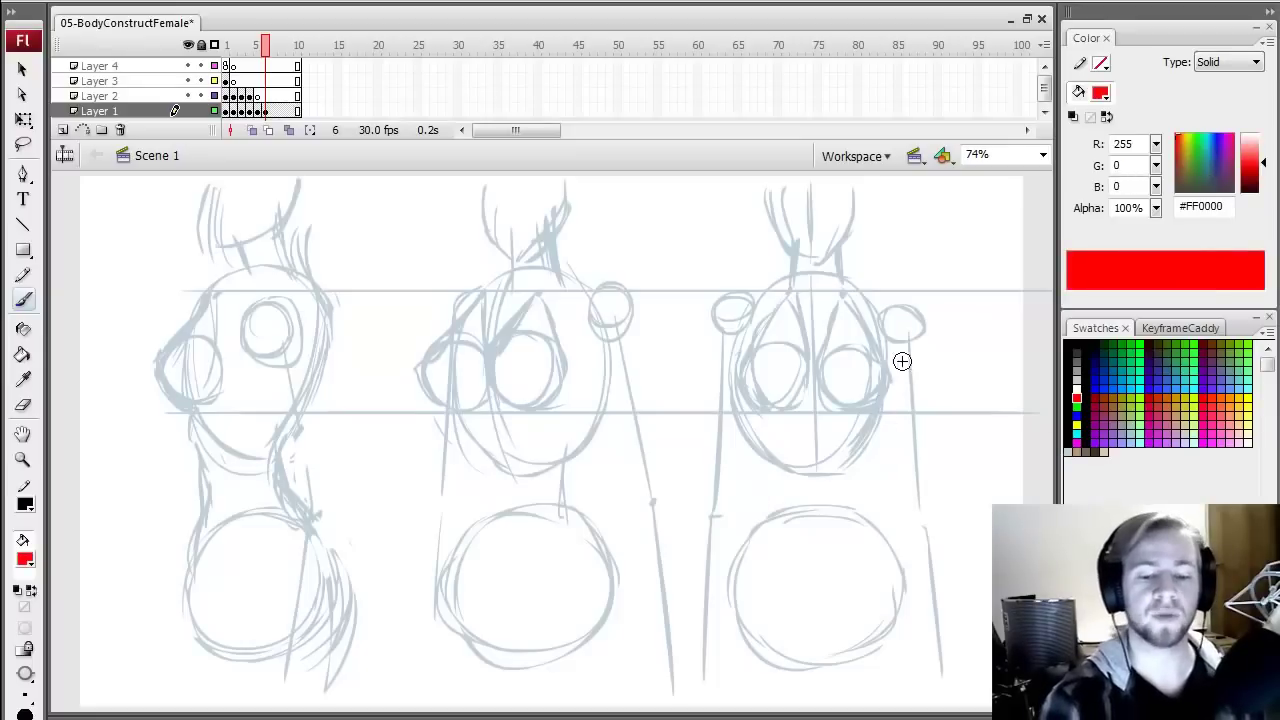
pyautogui.moveTo(894, 358); pyautogui.dragTo(893, 362)
pyautogui.moveTo(896, 374); pyautogui.dragTo(886, 445)
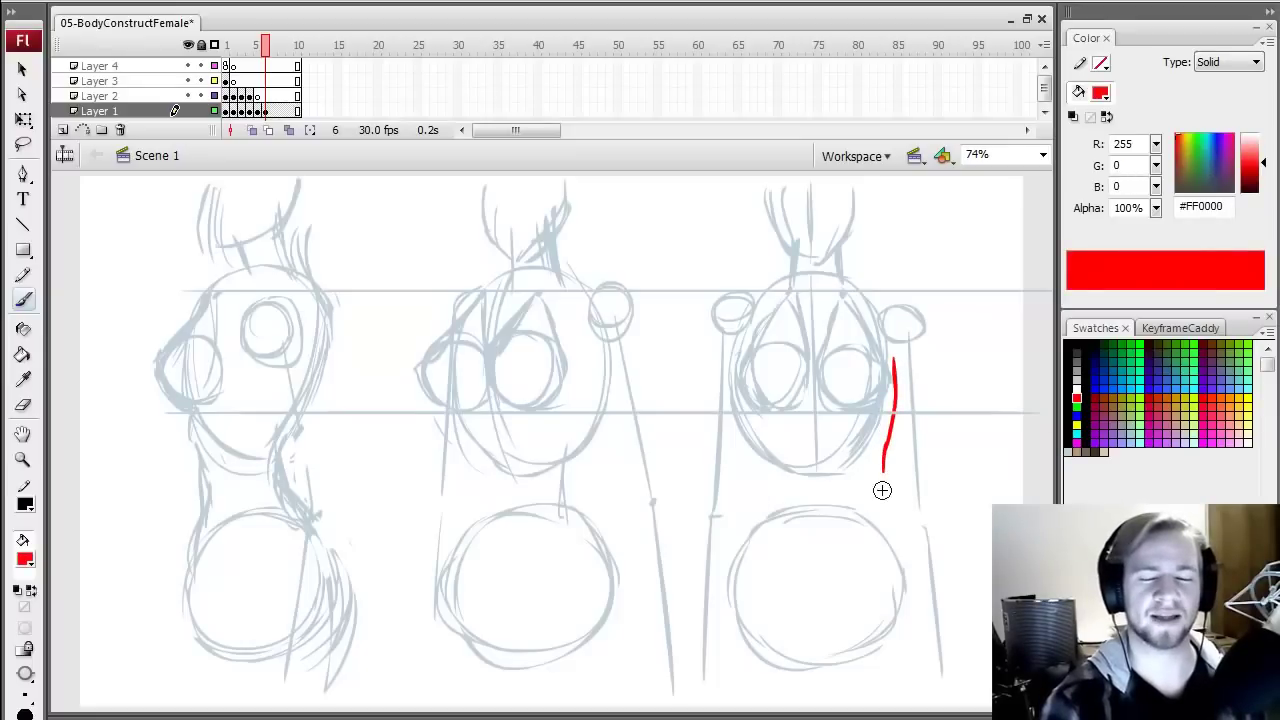
pyautogui.moveTo(866, 508)
pyautogui.mouseDown()
pyautogui.moveTo(903, 505)
pyautogui.moveTo(916, 595)
pyautogui.moveTo(956, 524)
pyautogui.moveTo(932, 585)
pyautogui.mouseUp()
pyautogui.moveTo(727, 350)
pyautogui.mouseDown()
pyautogui.moveTo(780, 474)
pyautogui.moveTo(726, 380)
pyautogui.moveTo(767, 461)
pyautogui.mouseUp()
pyautogui.moveTo(725, 362); pyautogui.dragTo(744, 425)
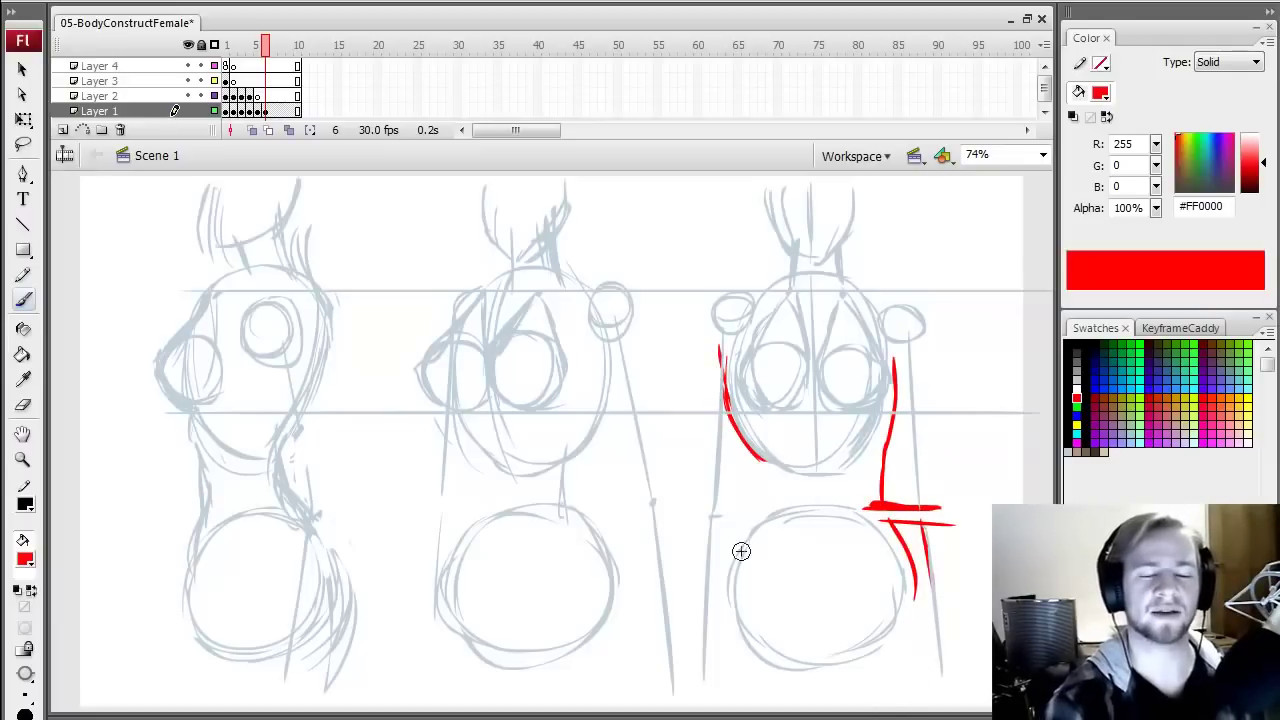
pyautogui.moveTo(765, 476); pyautogui.dragTo(726, 648)
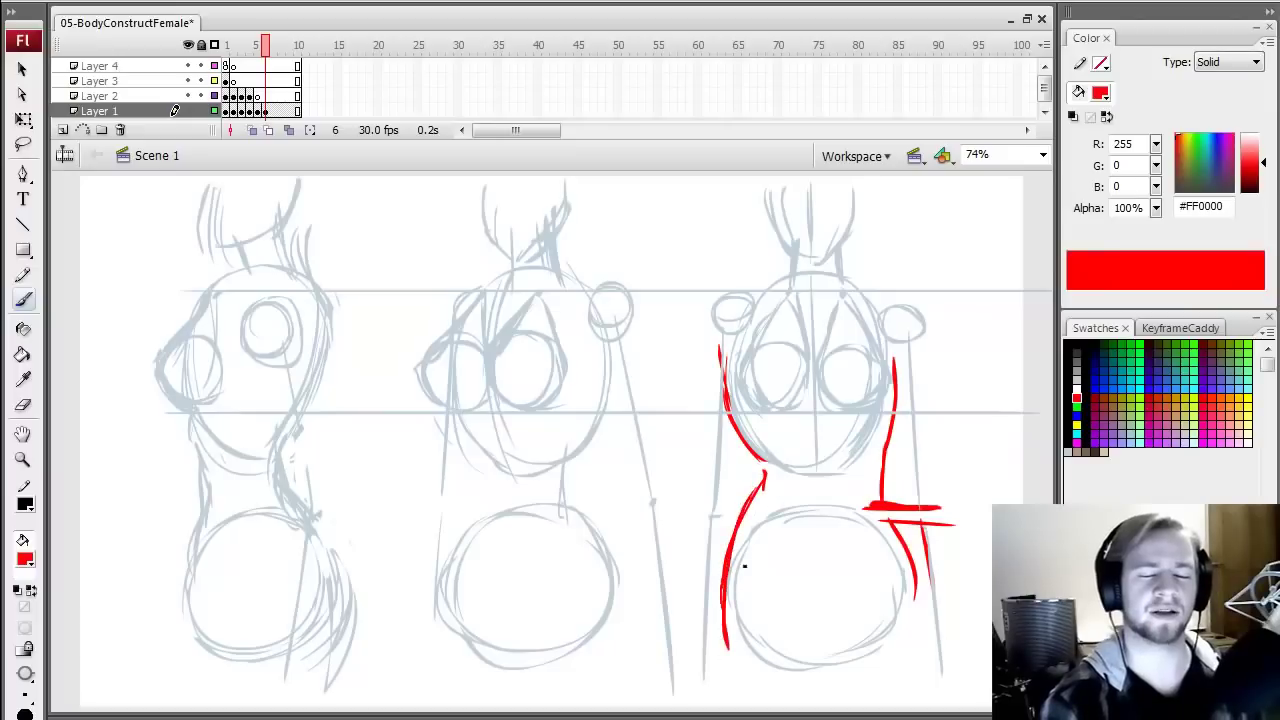
pyautogui.moveTo(750, 505); pyautogui.dragTo(730, 640)
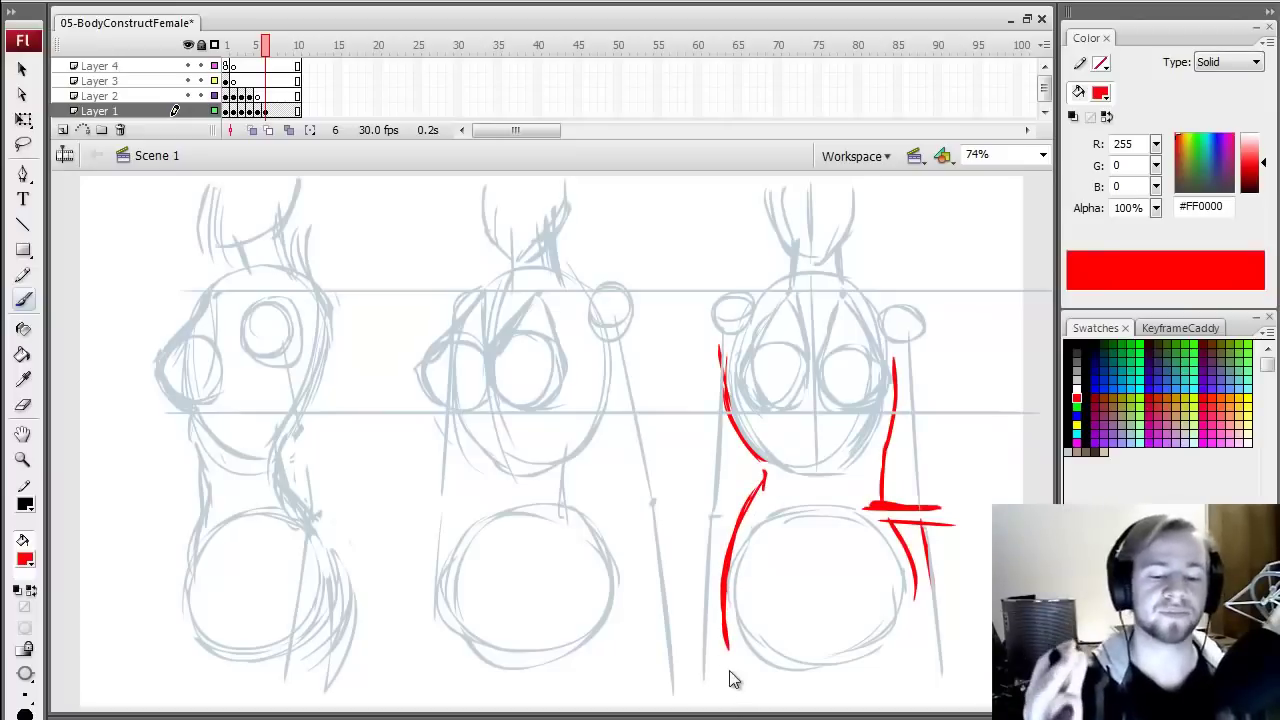
pyautogui.hotkey('ctrl', 'z')
pyautogui.hotkey('ctrl', 'z')
pyautogui.hotkey('ctrl', 'z')
pyautogui.hotkey('ctrl', 'z')
pyautogui.hotkey('ctrl', 'z')
pyautogui.hotkey('ctrl', 'z')
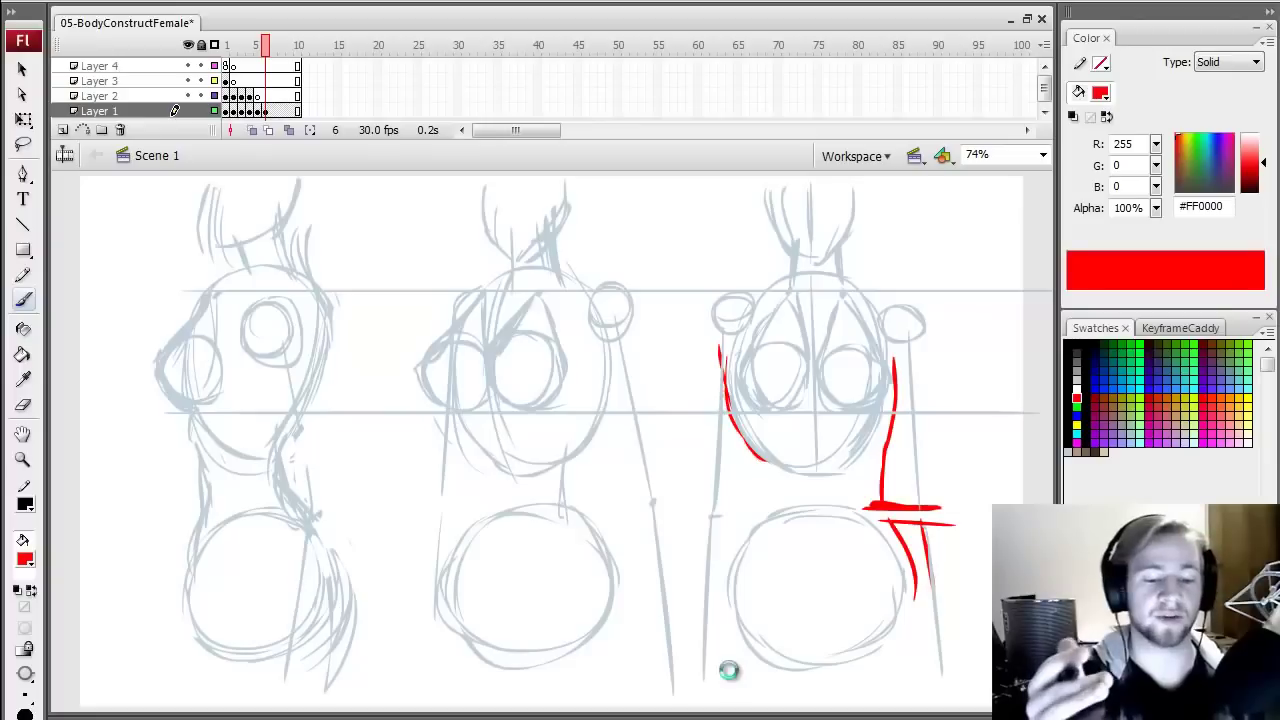
pyautogui.hotkey('ctrl', 'z')
pyautogui.hotkey('ctrl', 'z')
pyautogui.hotkey('ctrl', 'z')
pyautogui.hotkey('ctrl', 'z')
pyautogui.hotkey('ctrl', 'z')
pyautogui.hotkey('ctrl', 'z')
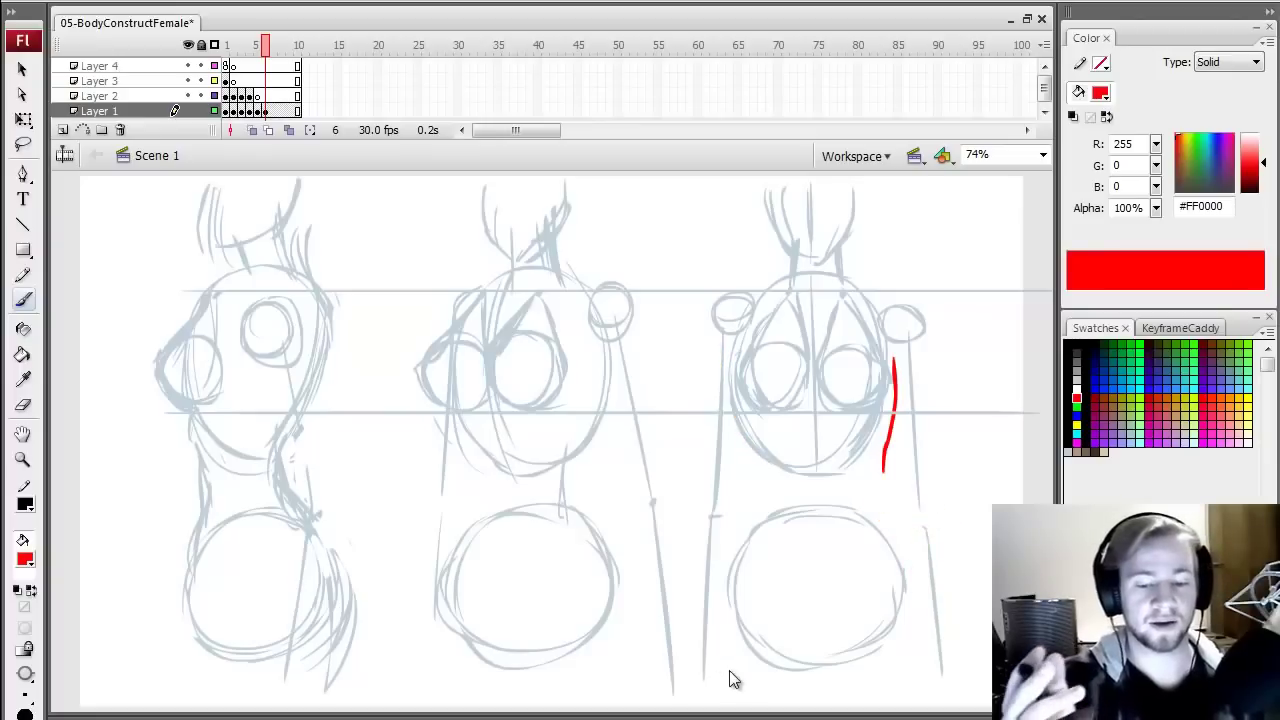
pyautogui.hotkey('ctrl', 'z')
pyautogui.hotkey('ctrl', 'z')
pyautogui.hotkey('ctrl', 'z')
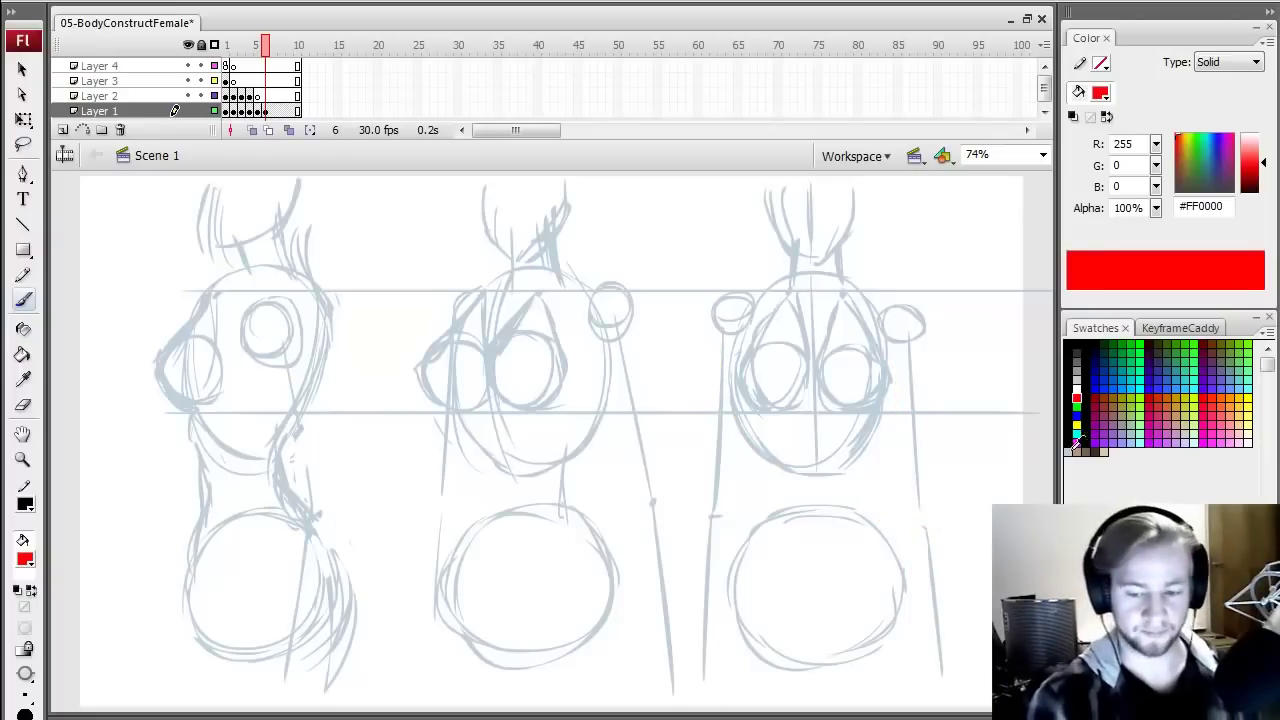
pyautogui.click(1075, 449)
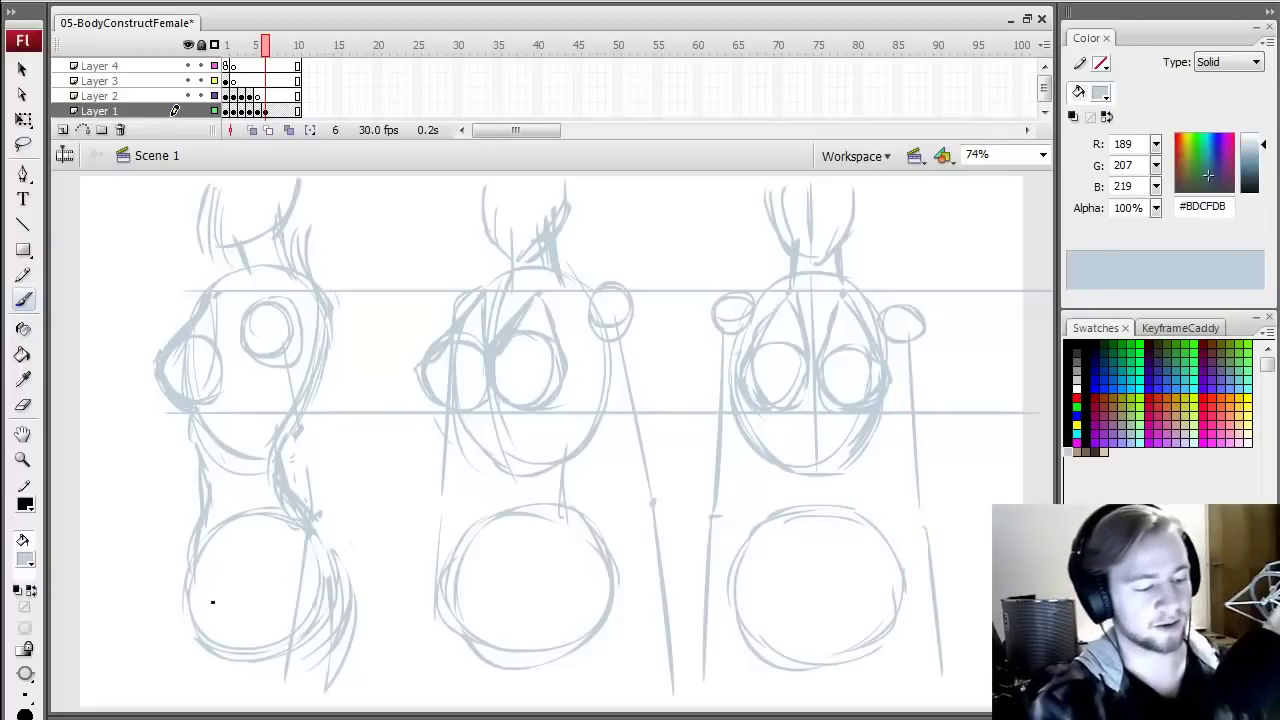
# - Reinforce the side view's hip and buttock contours and sketch the thigh crease inside the hip circle
pyautogui.moveTo(318, 535); pyautogui.dragTo(346, 613)
pyautogui.moveTo(207, 645)
pyautogui.mouseDown()
pyautogui.moveTo(214, 696)
pyautogui.moveTo(280, 563)
pyautogui.moveTo(331, 652)
pyautogui.moveTo(354, 541)
pyautogui.moveTo(338, 528)
pyautogui.mouseUp()
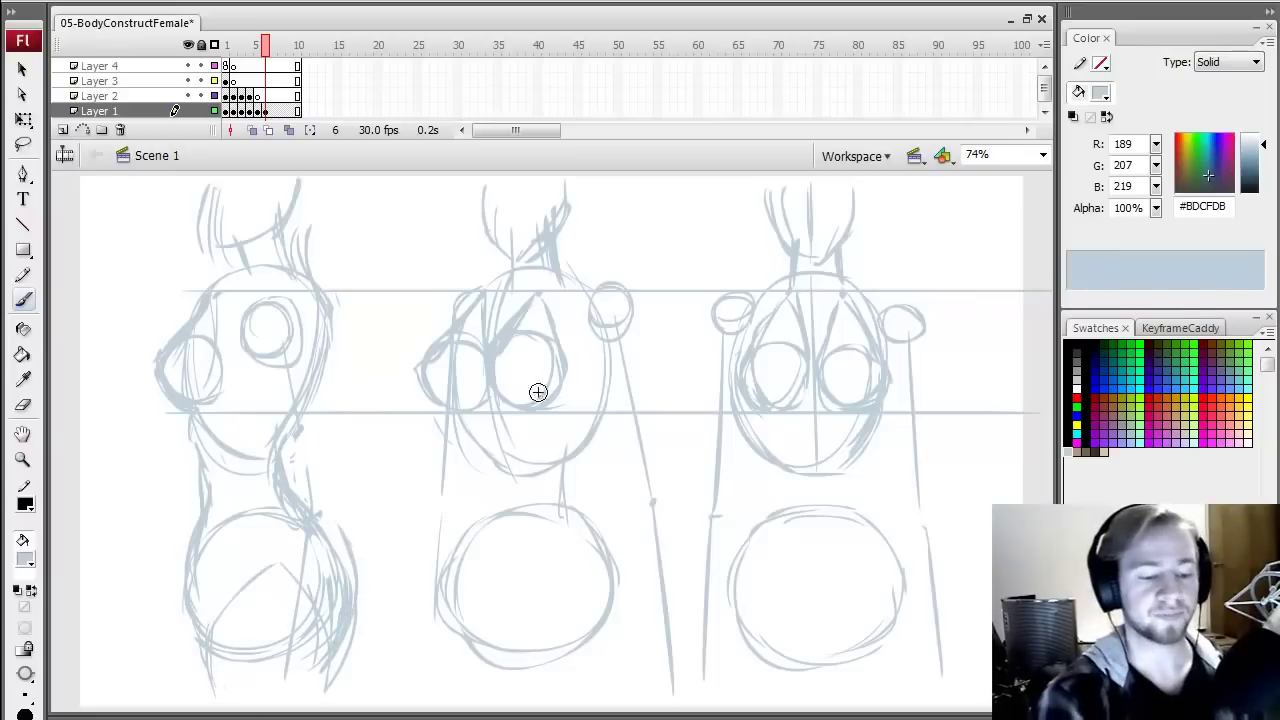
# - Strengthen the three-quarter view's right rib-cage contour down into the waist, and erase the excess lines at the waist
pyautogui.moveTo(607, 342); pyautogui.dragTo(574, 446)
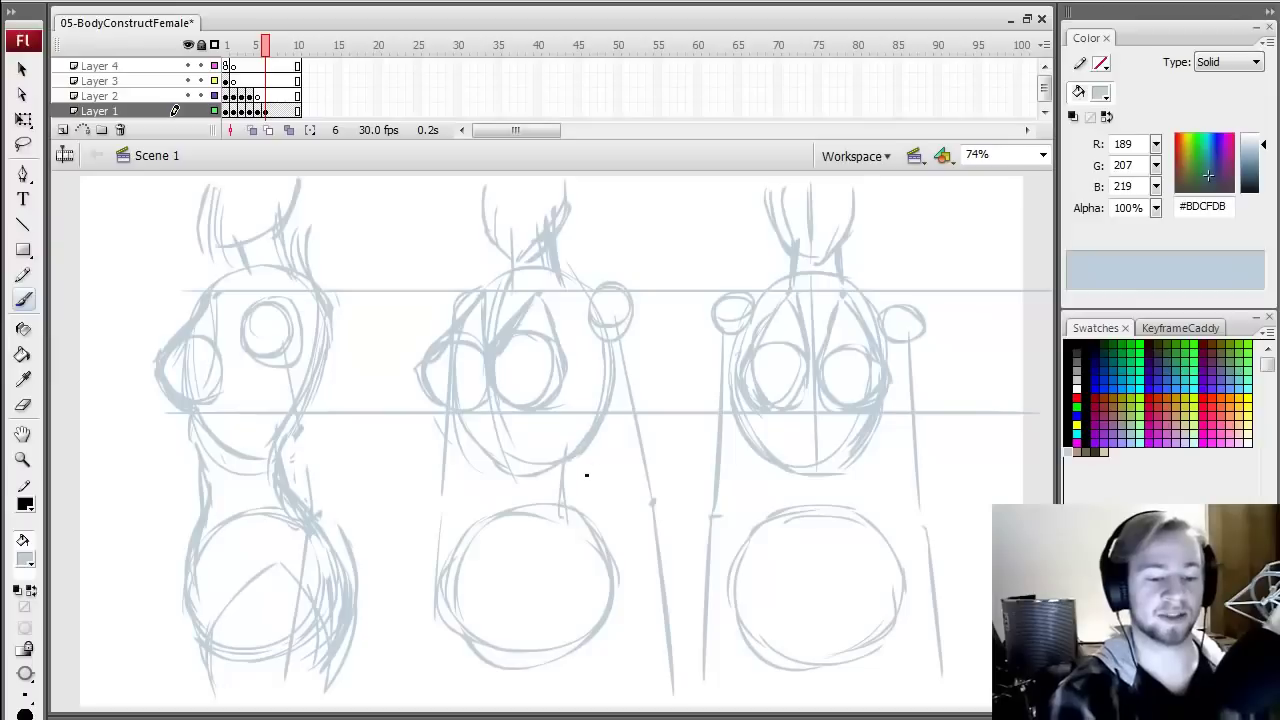
pyautogui.moveTo(606, 364); pyautogui.dragTo(566, 455)
pyautogui.moveTo(614, 393); pyautogui.dragTo(570, 491)
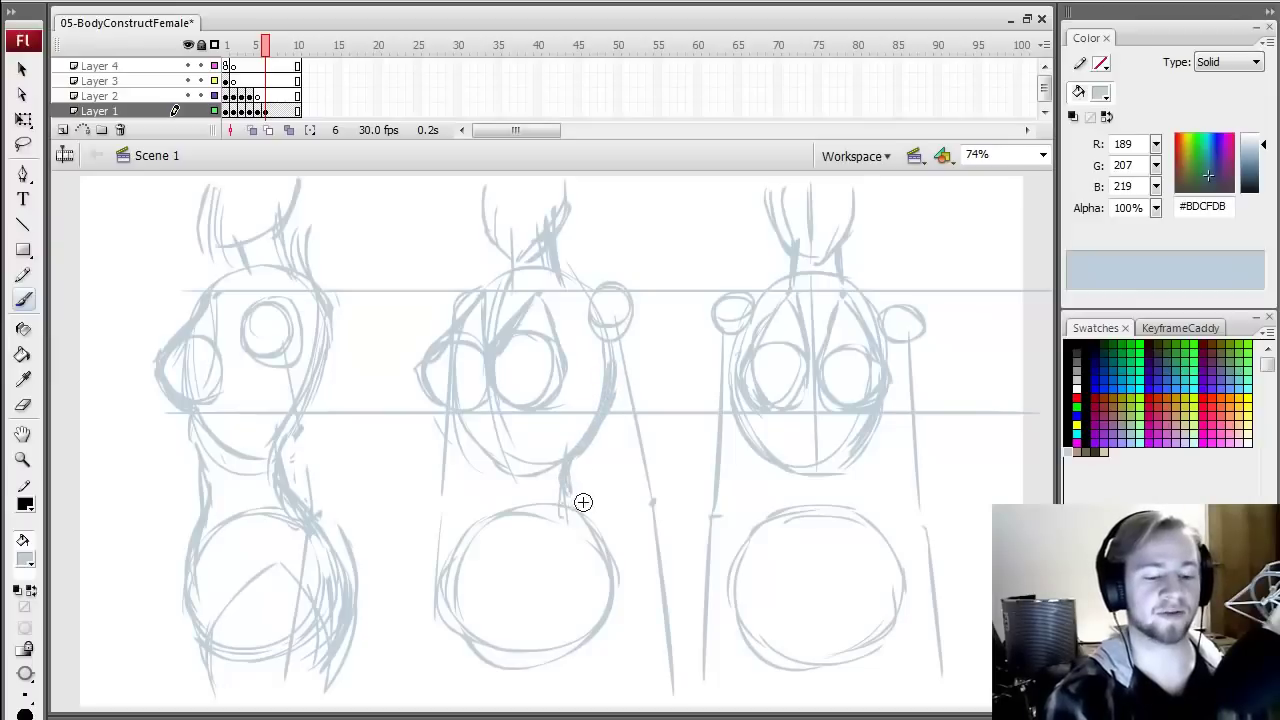
pyautogui.moveTo(607, 534); pyautogui.dragTo(611, 568)
pyautogui.press('e')
pyautogui.moveTo(571, 480); pyautogui.dragTo(583, 503)
pyautogui.press('b')
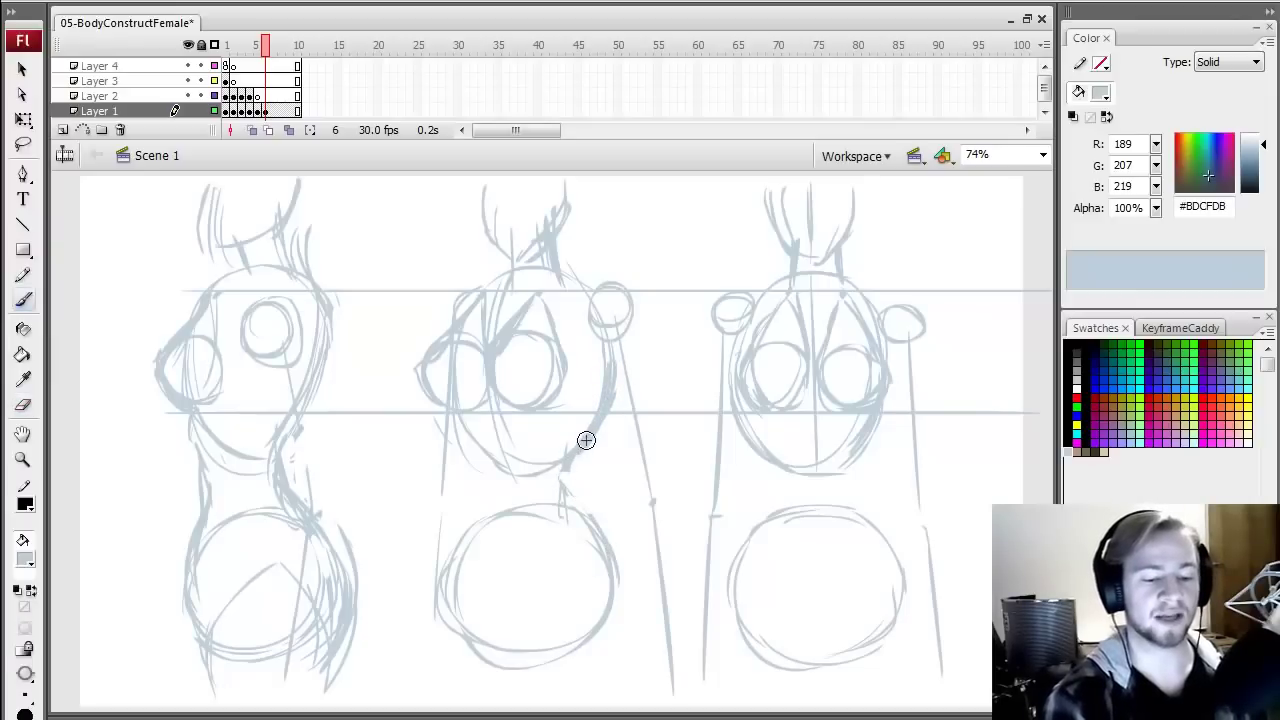
pyautogui.press('v')
pyautogui.press('b')
pyautogui.moveTo(537, 453); pyautogui.dragTo(658, 465)
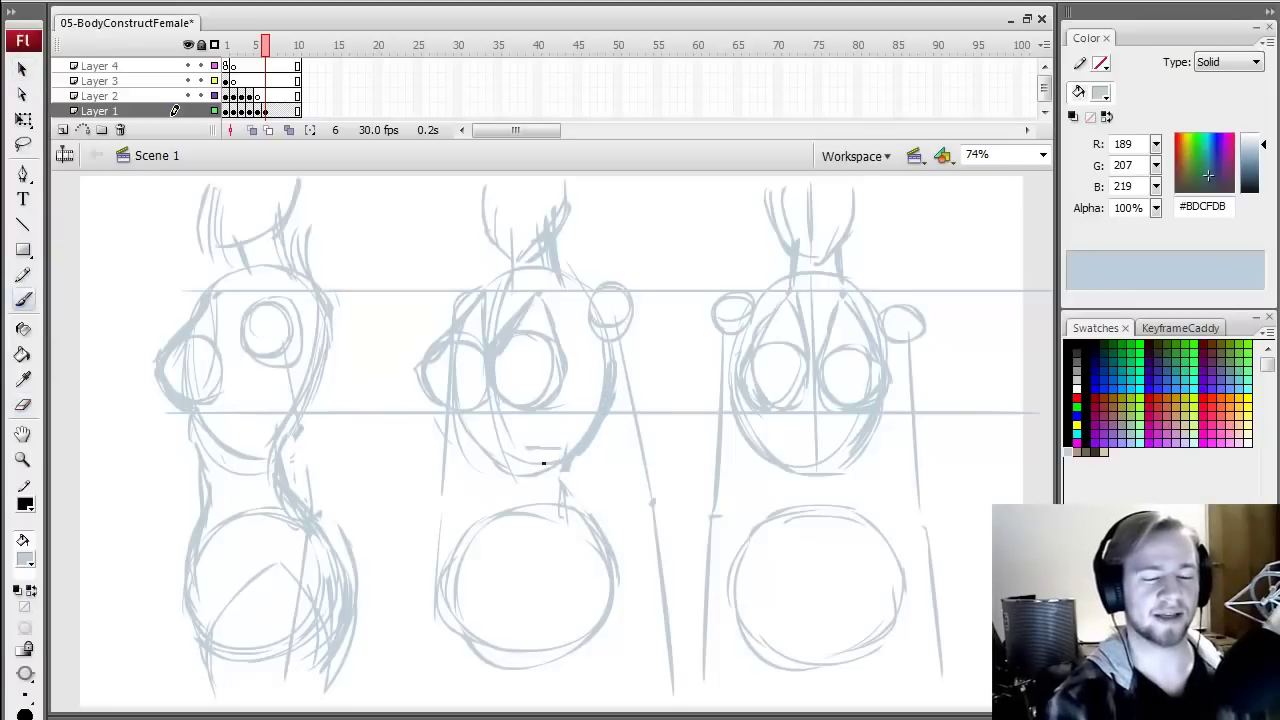
pyautogui.moveTo(530, 450)
pyautogui.mouseDown()
pyautogui.moveTo(629, 462)
pyautogui.moveTo(574, 467)
pyautogui.moveTo(611, 544)
pyautogui.mouseUp()
pyautogui.hotkey('ctrl', 'z')
pyautogui.hotkey('ctrl', 'z')
# - Sketch the three-quarter view's waist-to-hip curve and outline the pelvis with upper and lower curves around the hip circle
pyautogui.moveTo(566, 472)
pyautogui.mouseDown()
pyautogui.moveTo(603, 527)
pyautogui.moveTo(613, 620)
pyautogui.mouseUp()
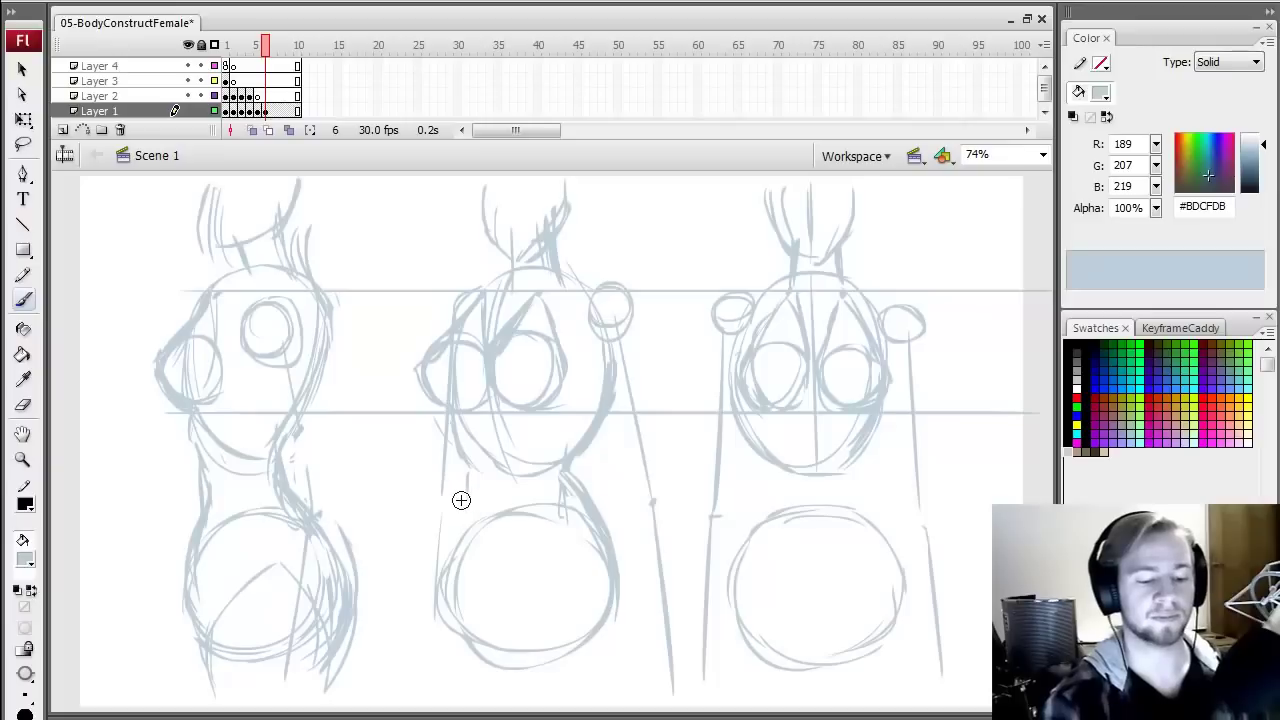
pyautogui.moveTo(460, 502)
pyautogui.mouseDown()
pyautogui.moveTo(536, 538)
pyautogui.moveTo(586, 517)
pyautogui.moveTo(475, 504)
pyautogui.moveTo(611, 511)
pyautogui.mouseUp()
pyautogui.moveTo(471, 622)
pyautogui.mouseDown()
pyautogui.moveTo(522, 654)
pyautogui.moveTo(462, 637)
pyautogui.moveTo(608, 638)
pyautogui.mouseUp()
pyautogui.moveTo(606, 514); pyautogui.dragTo(611, 624)
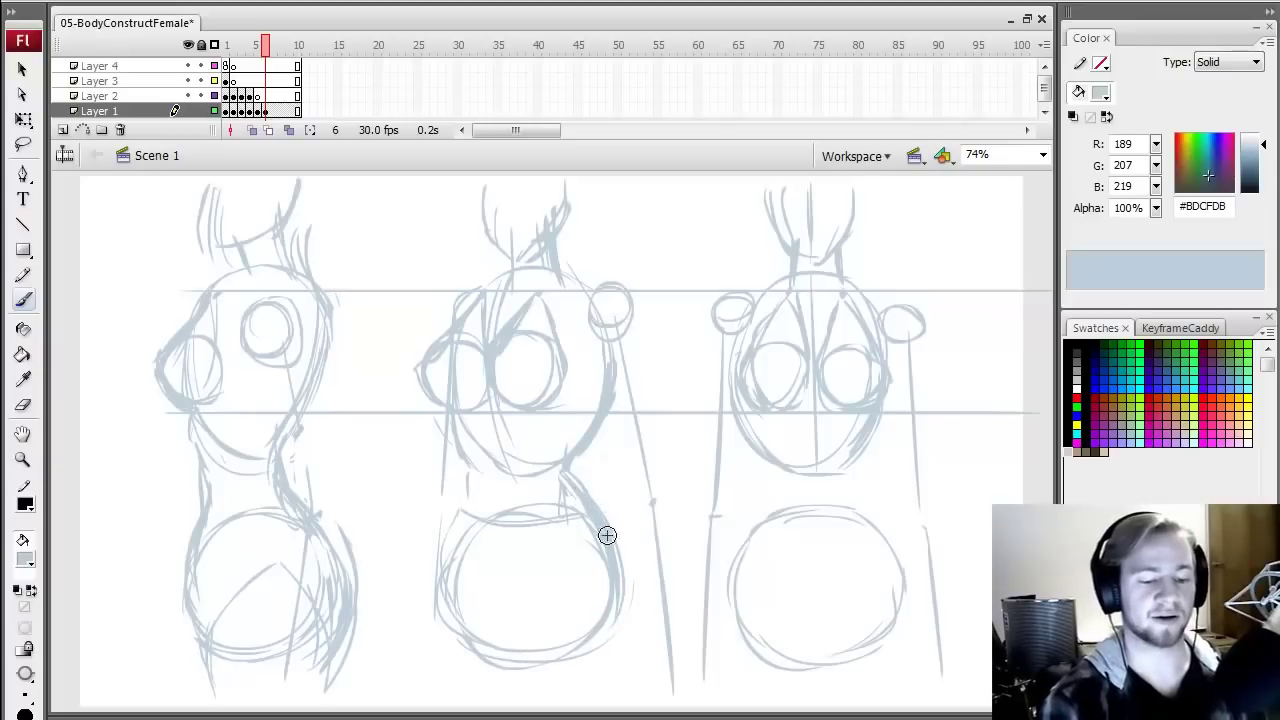
# - Erase the inner edge of the three-quarter view's right hip curve, then redraw that contour and strengthen the left hip
pyautogui.press('e')
pyautogui.moveTo(588, 525); pyautogui.dragTo(604, 592)
pyautogui.press('b')
pyautogui.moveTo(614, 523); pyautogui.dragTo(616, 612)
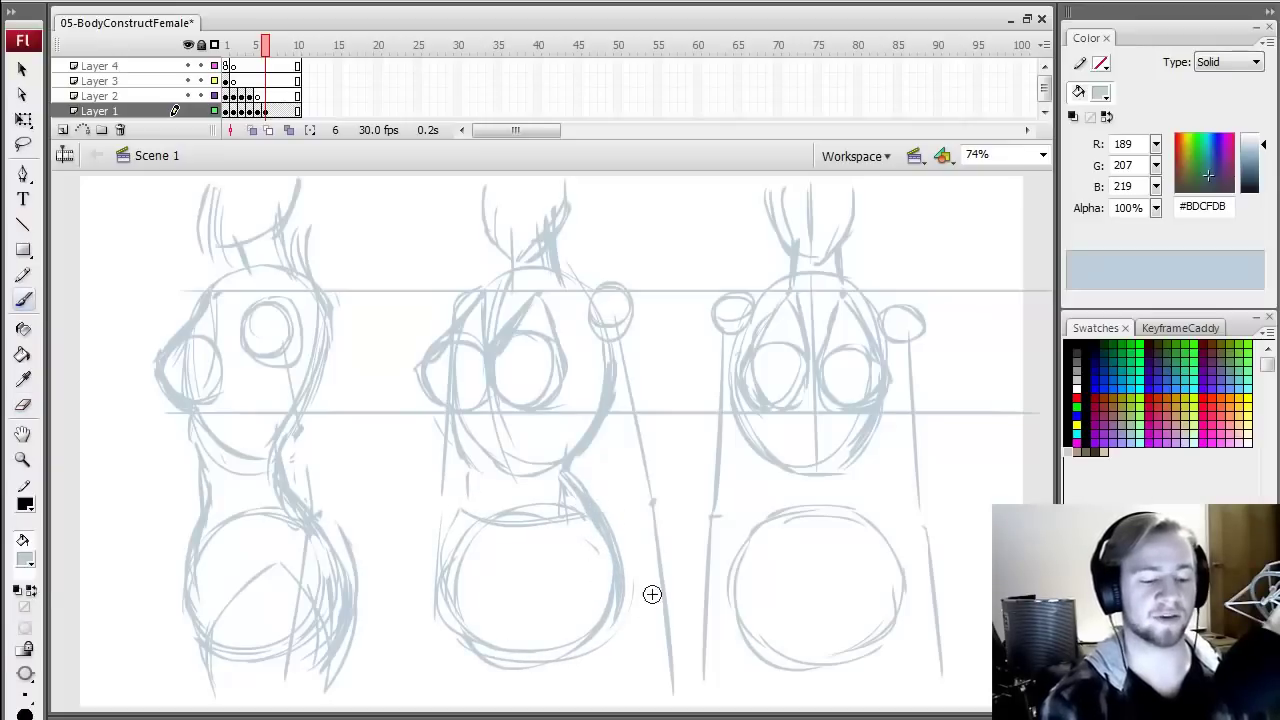
pyautogui.moveTo(459, 520); pyautogui.dragTo(440, 600)
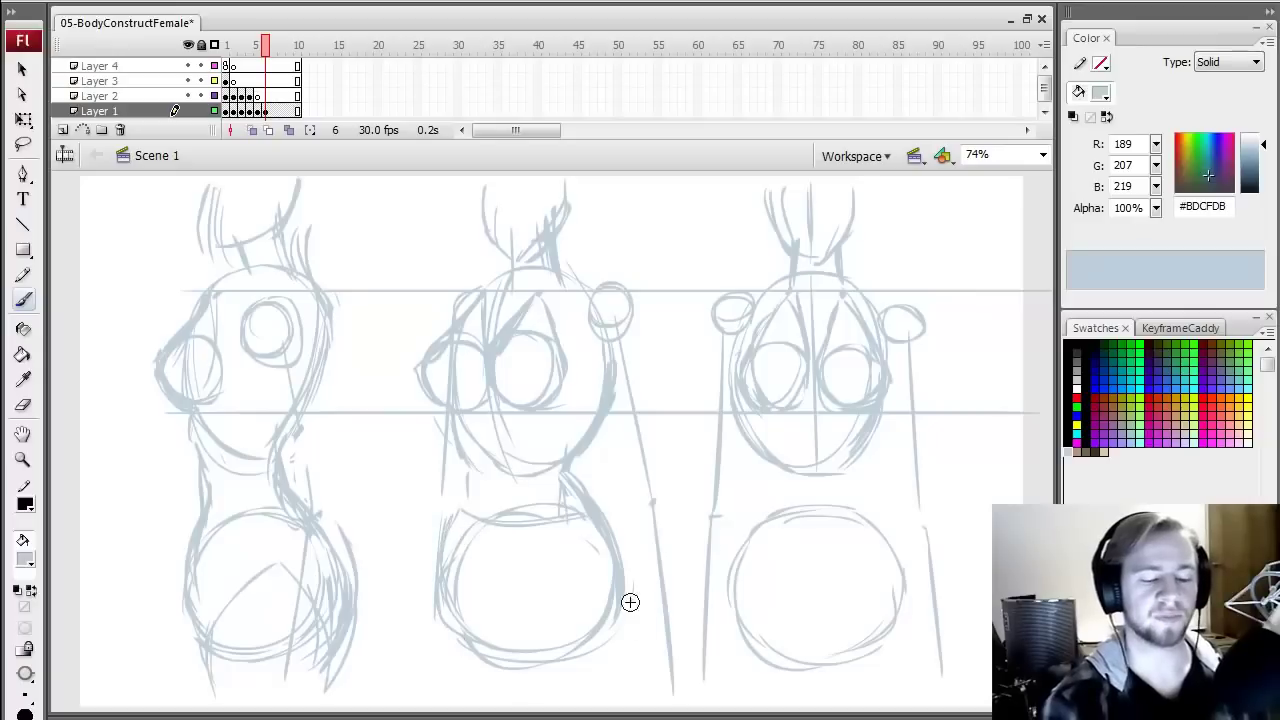
# - Sketch the three-quarter view's near thigh crease and the outer contours of both thighs below the hip circle
pyautogui.moveTo(510, 648)
pyautogui.mouseDown()
pyautogui.moveTo(509, 596)
pyautogui.moveTo(576, 523)
pyautogui.moveTo(626, 661)
pyautogui.mouseUp()
pyautogui.moveTo(521, 588); pyautogui.dragTo(551, 698)
pyautogui.moveTo(508, 614); pyautogui.dragTo(541, 698)
pyautogui.moveTo(608, 536); pyautogui.dragTo(603, 709)
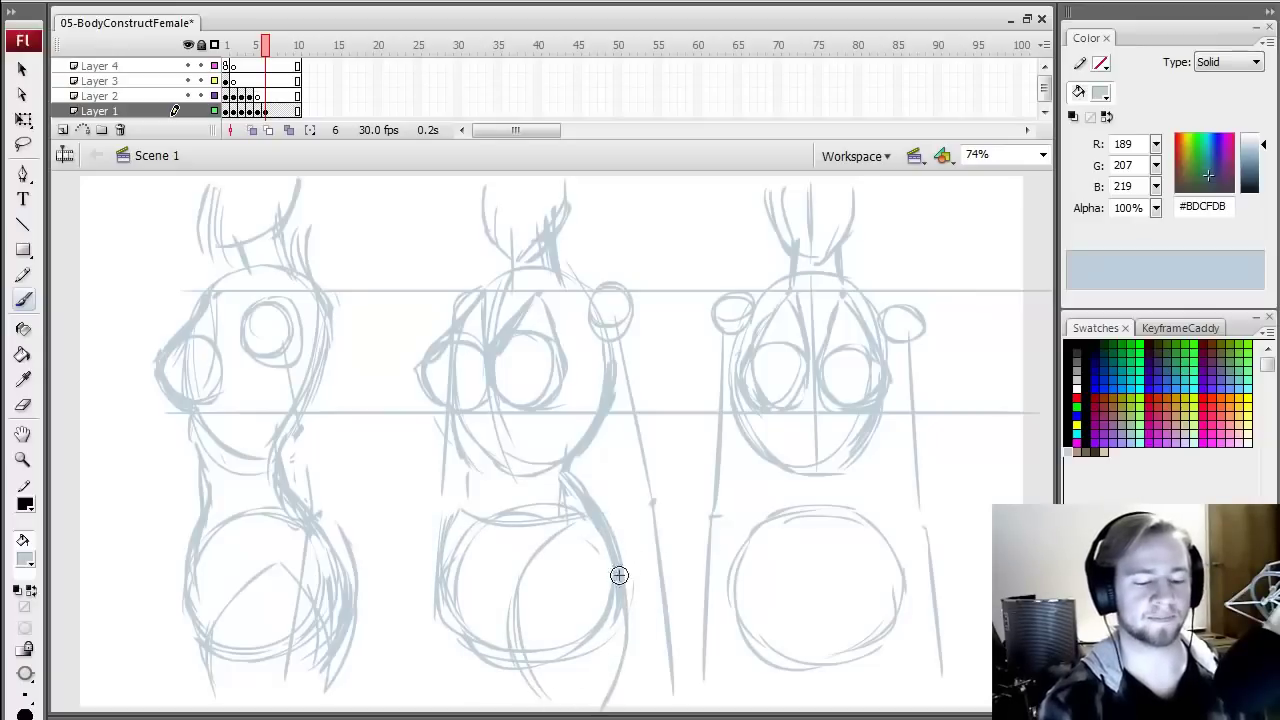
pyautogui.moveTo(619, 577); pyautogui.dragTo(602, 710)
pyautogui.moveTo(438, 590); pyautogui.dragTo(455, 708)
# - Sketch the three-quarter view's groin curves and the centre line running down the abdomen into the pelvis
pyautogui.moveTo(450, 530)
pyautogui.mouseDown()
pyautogui.moveTo(505, 619)
pyautogui.moveTo(509, 671)
pyautogui.mouseUp()
pyautogui.moveTo(467, 552); pyautogui.dragTo(507, 627)
pyautogui.moveTo(475, 493)
pyautogui.mouseDown()
pyautogui.moveTo(516, 653)
pyautogui.moveTo(471, 489)
pyautogui.moveTo(497, 634)
pyautogui.moveTo(469, 497)
pyautogui.moveTo(511, 641)
pyautogui.mouseUp()
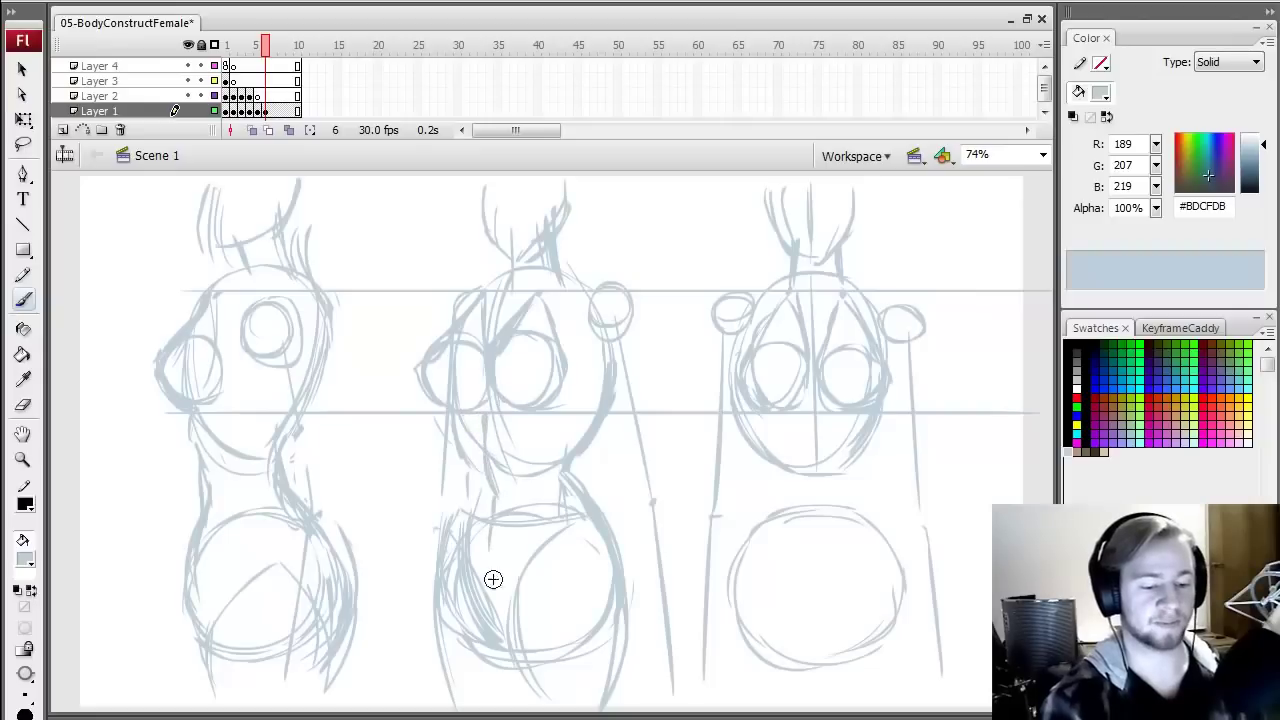
pyautogui.press('e')
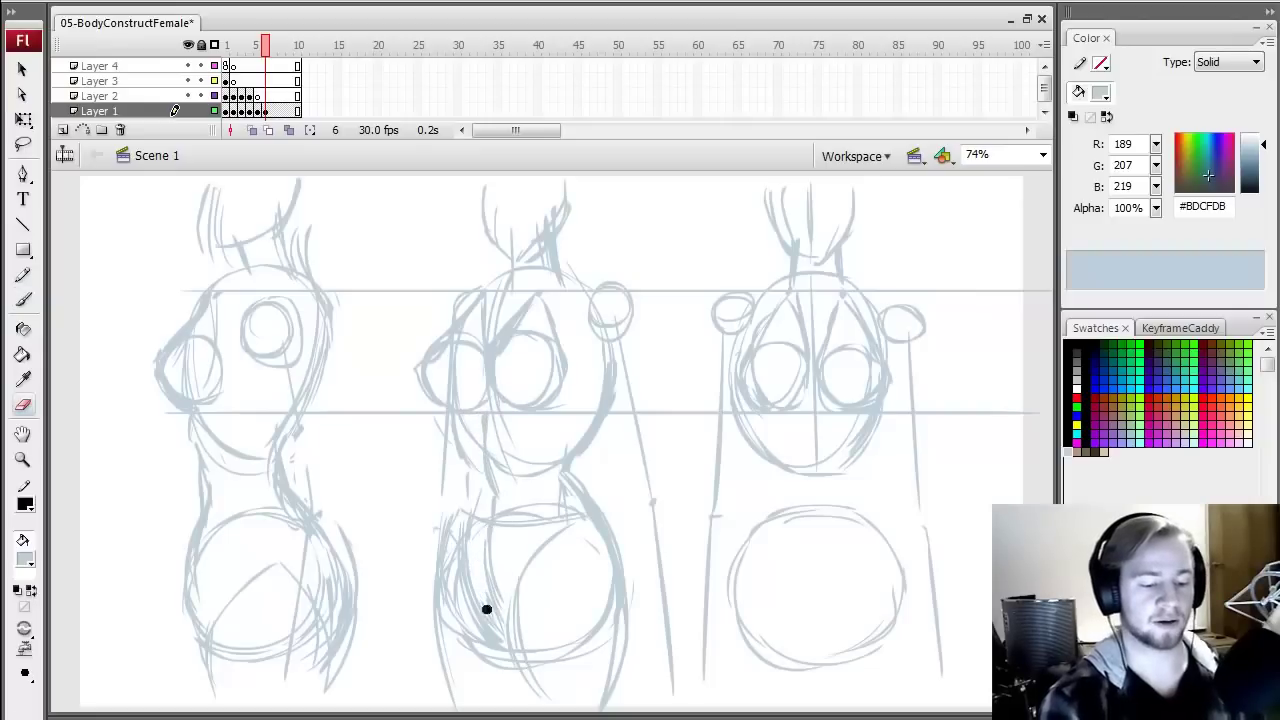
pyautogui.press('b')
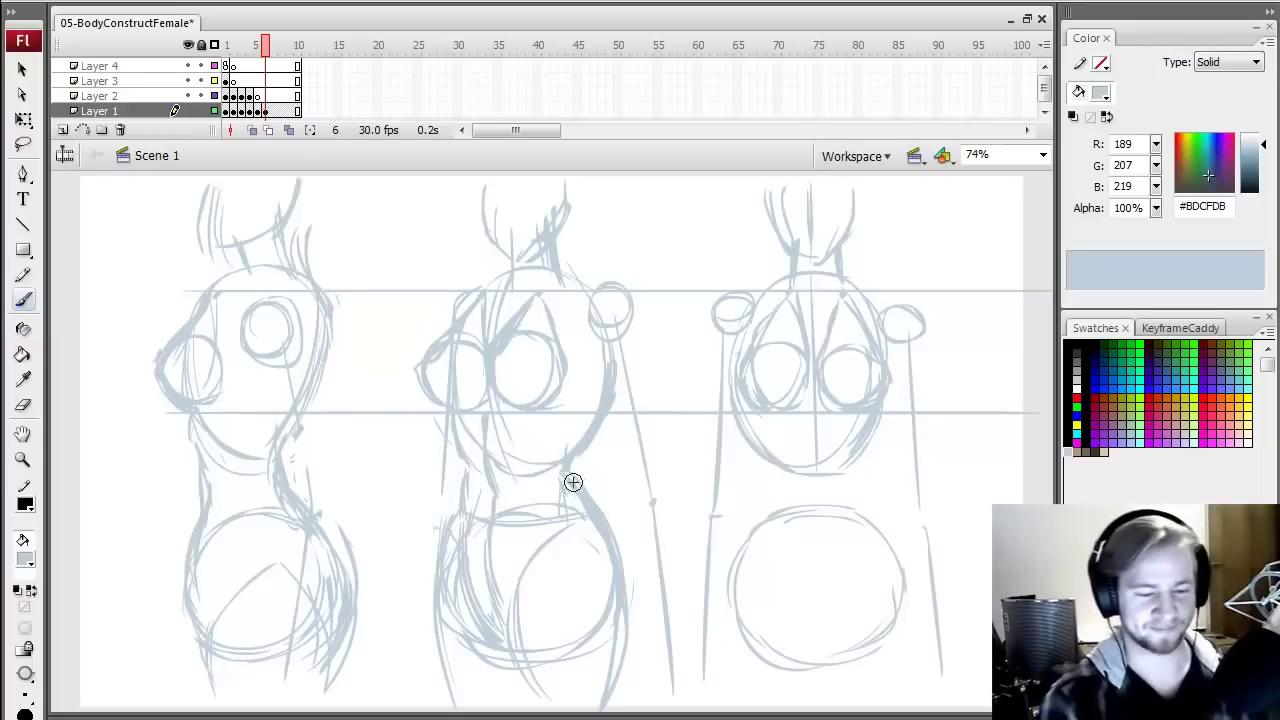
# - Erase the inner edge of the three-quarter view's right hip and redraw a fuller outer contour down the thigh
pyautogui.press('e')
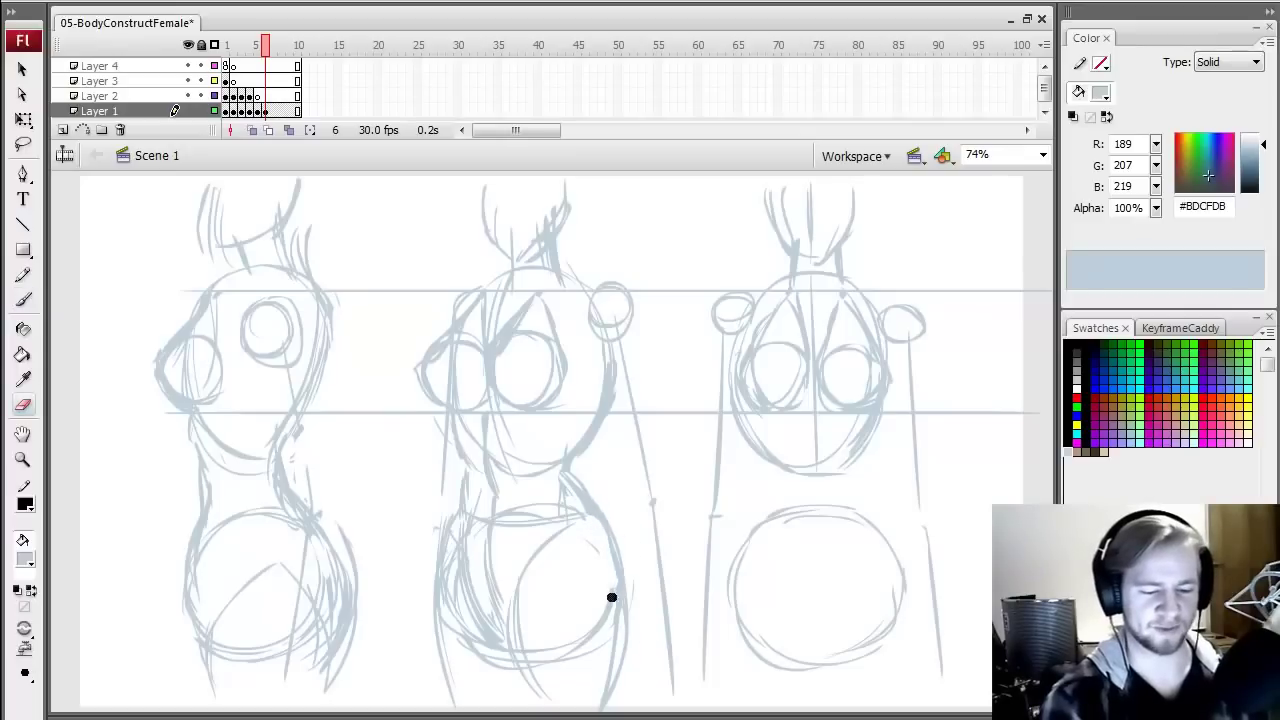
pyautogui.press('b')
pyautogui.moveTo(614, 528); pyautogui.dragTo(624, 704)
pyautogui.press('e')
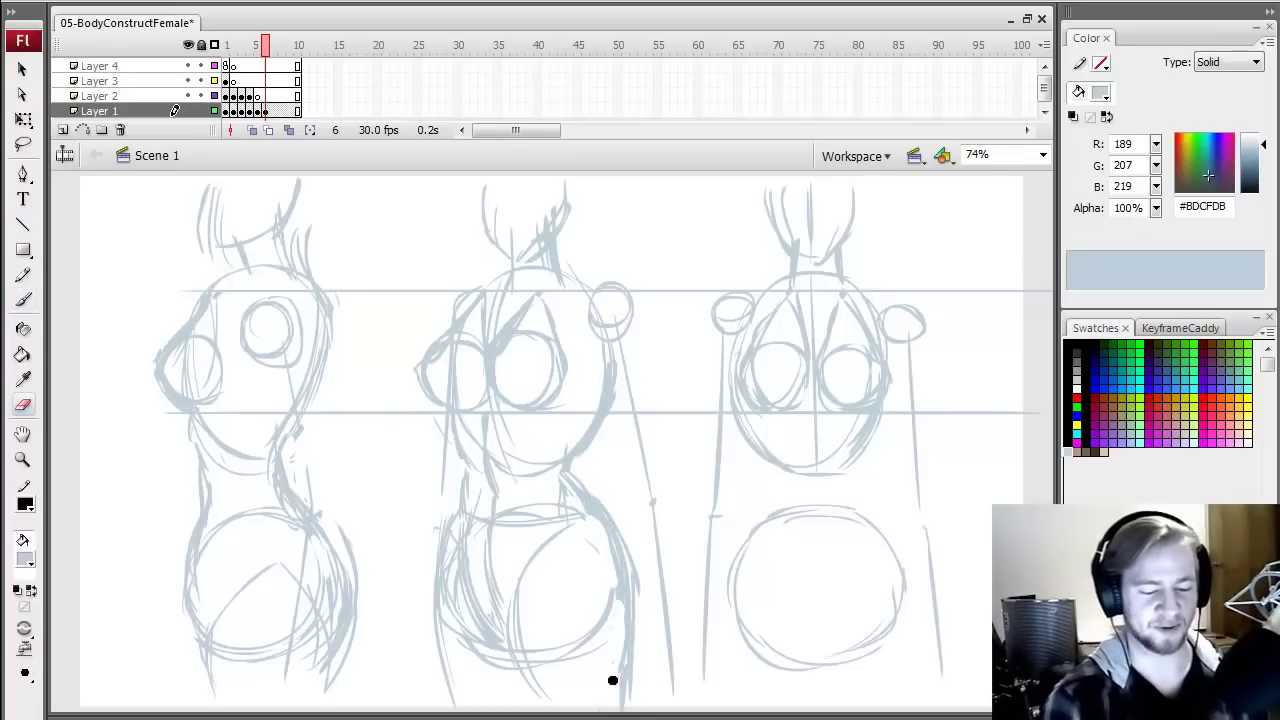
pyautogui.press('b')
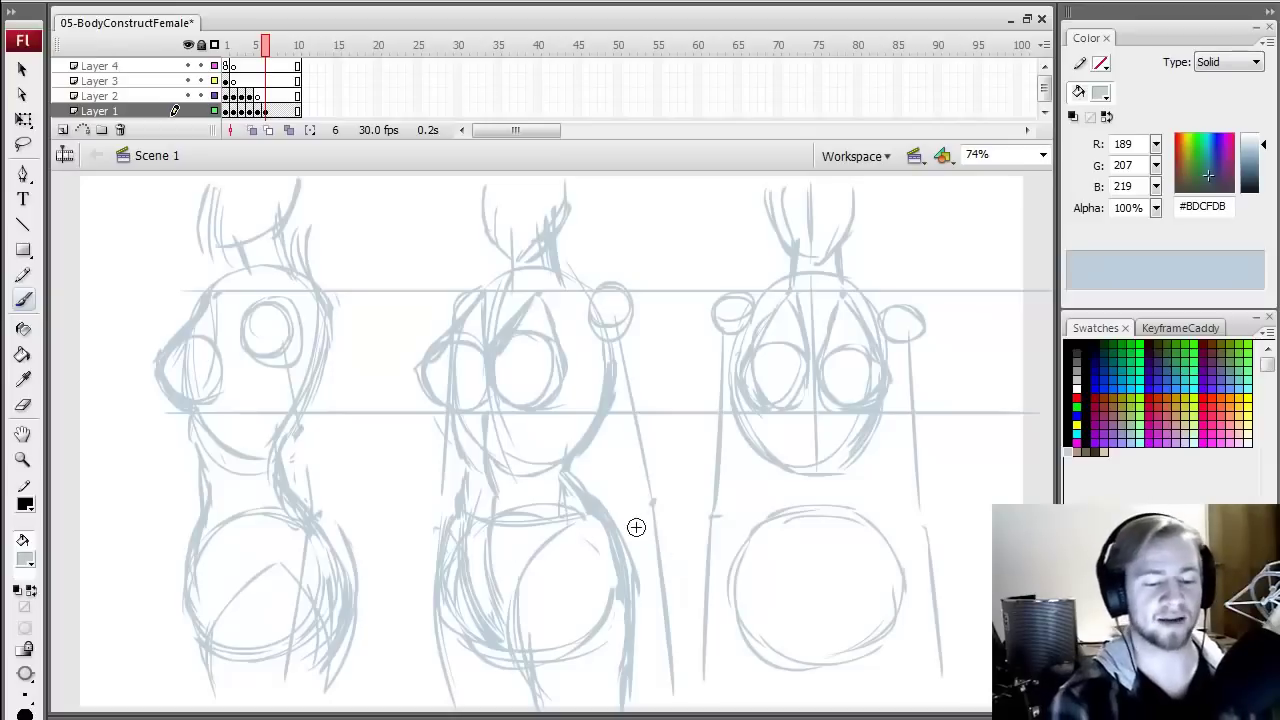
pyautogui.moveTo(622, 504); pyautogui.dragTo(626, 672)
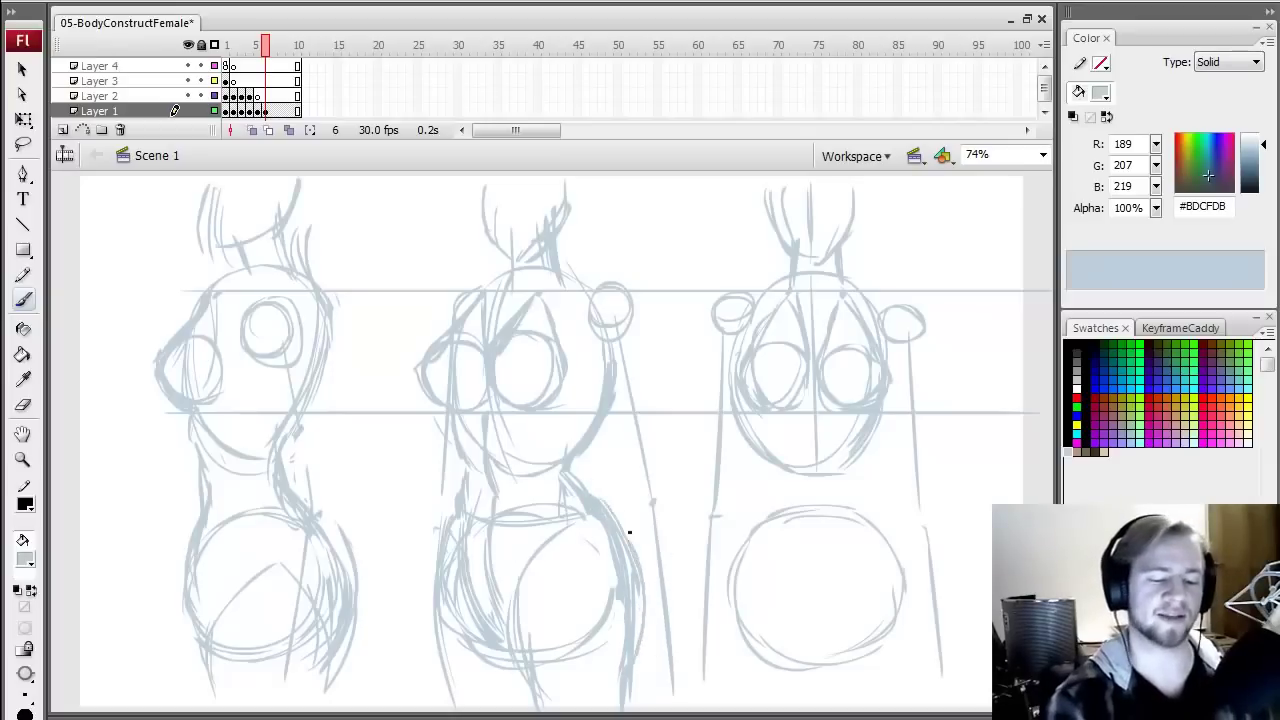
pyautogui.hotkey('ctrl', 'z')
# - Rework the three-quarter view's left hip with a wider contour running from the waist down to the thigh
pyautogui.press('e')
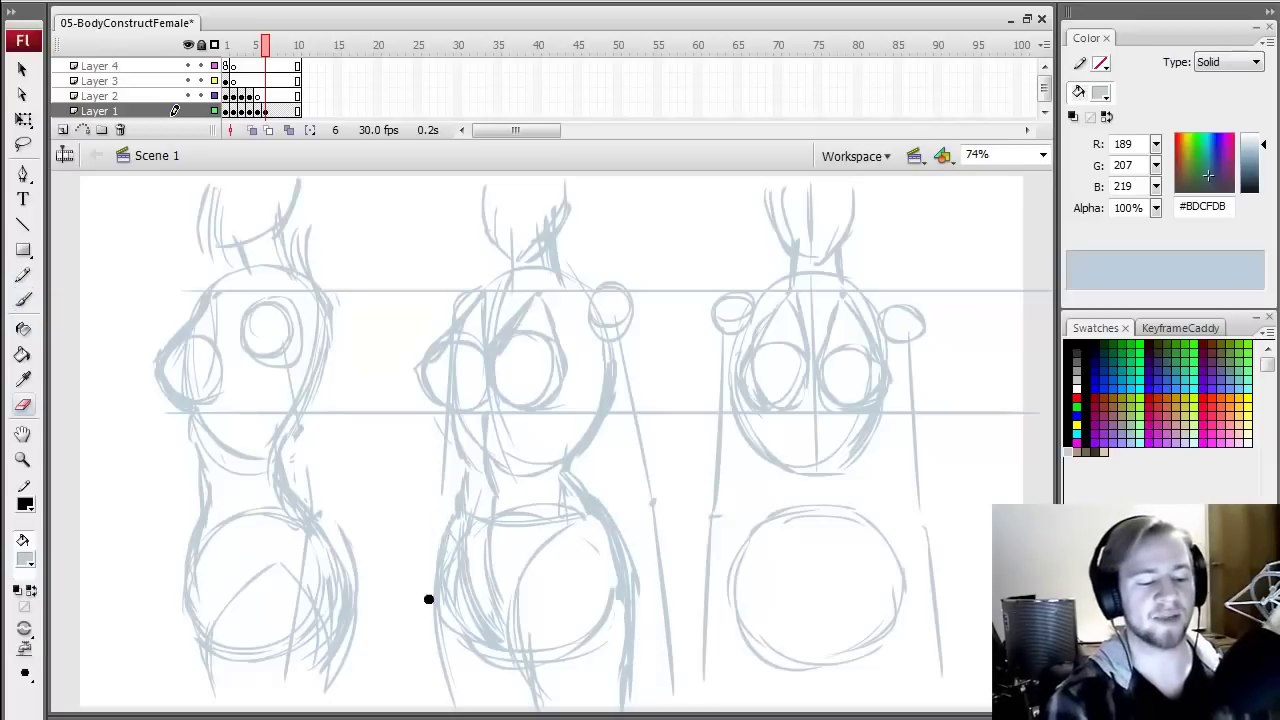
pyautogui.moveTo(448, 517)
pyautogui.mouseDown()
pyautogui.moveTo(449, 672)
pyautogui.moveTo(452, 626)
pyautogui.mouseUp()
pyautogui.hotkey('ctrl', 'z')
pyautogui.press('b')
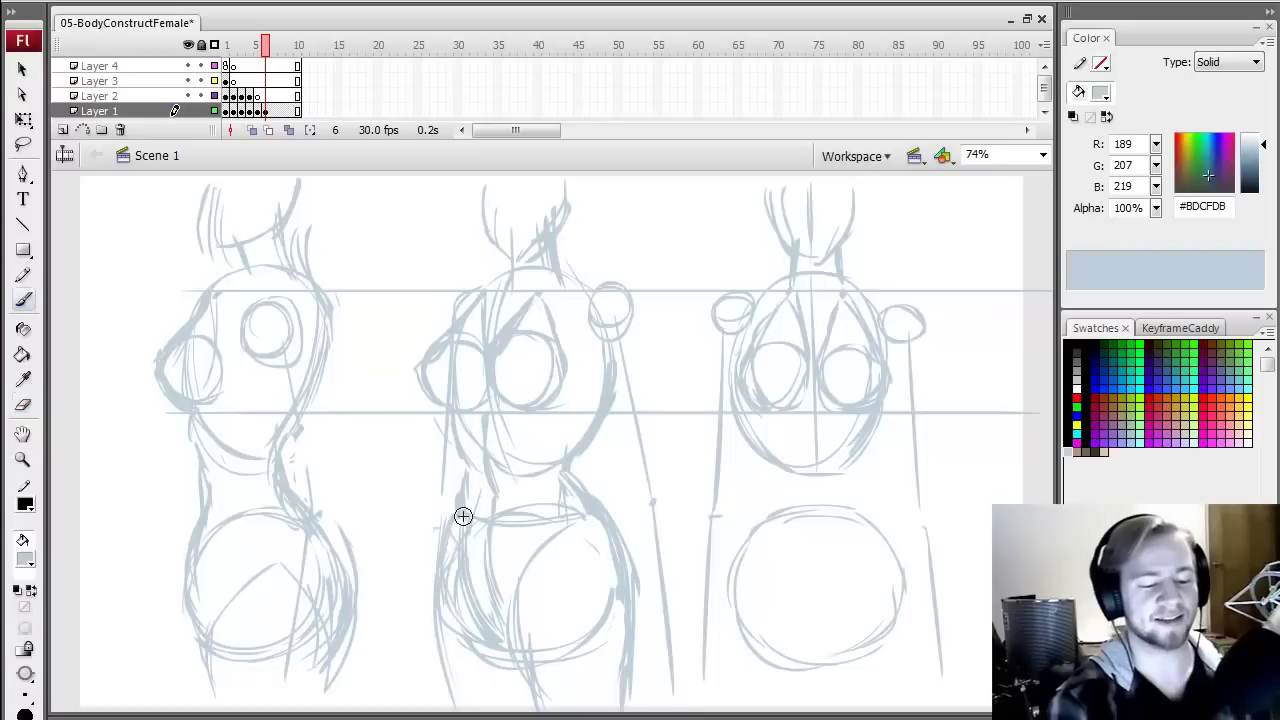
pyautogui.moveTo(456, 505); pyautogui.dragTo(426, 588)
pyautogui.moveTo(434, 530); pyautogui.dragTo(451, 676)
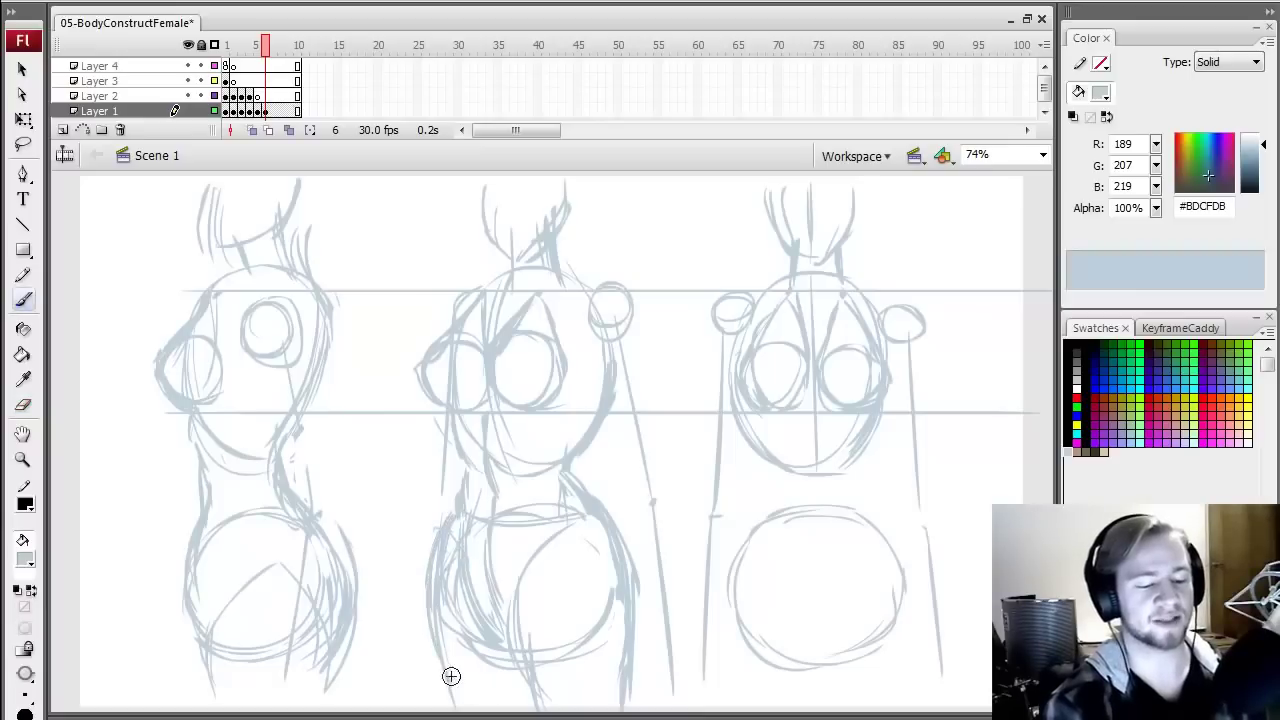
pyautogui.moveTo(432, 538); pyautogui.dragTo(434, 630)
pyautogui.hotkey('ctrl', 'z')
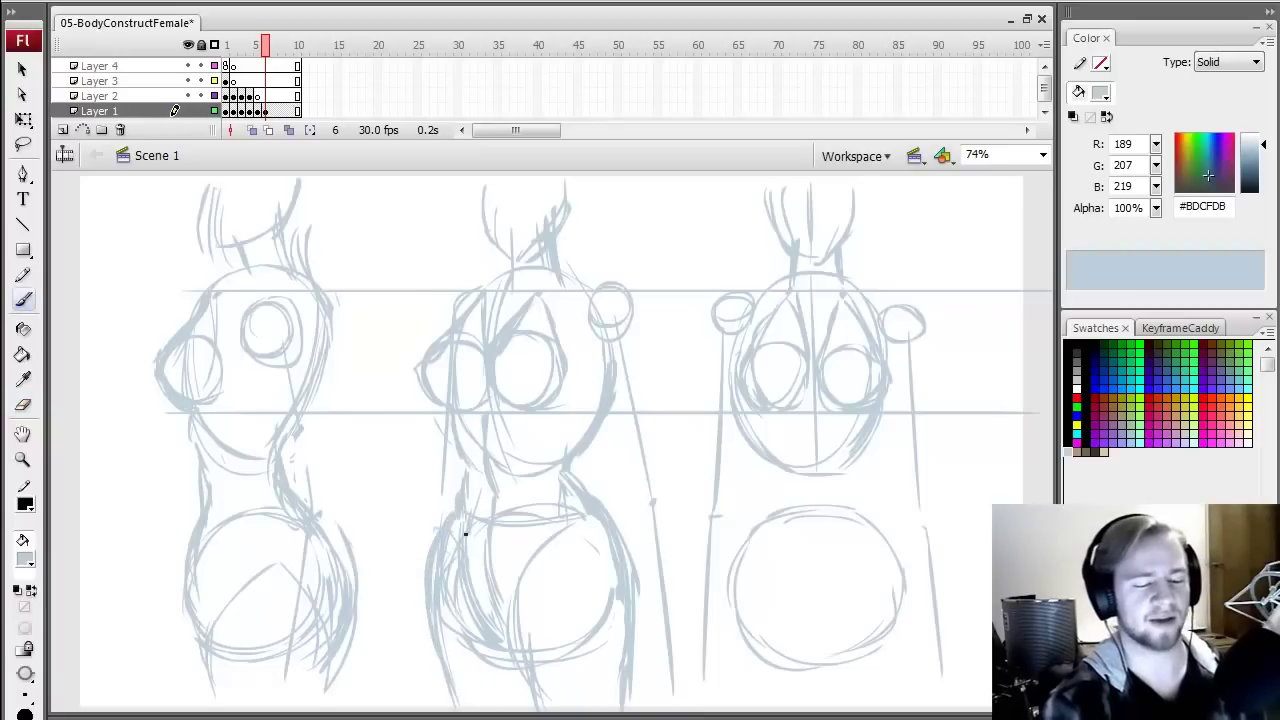
# - Trim the outer edge of the three-quarter view's left hip with the eraser and redraw the line down the thigh
pyautogui.press('e')
pyautogui.moveTo(433, 535); pyautogui.dragTo(460, 706)
pyautogui.press('b')
pyautogui.moveTo(442, 564); pyautogui.dragTo(468, 702)
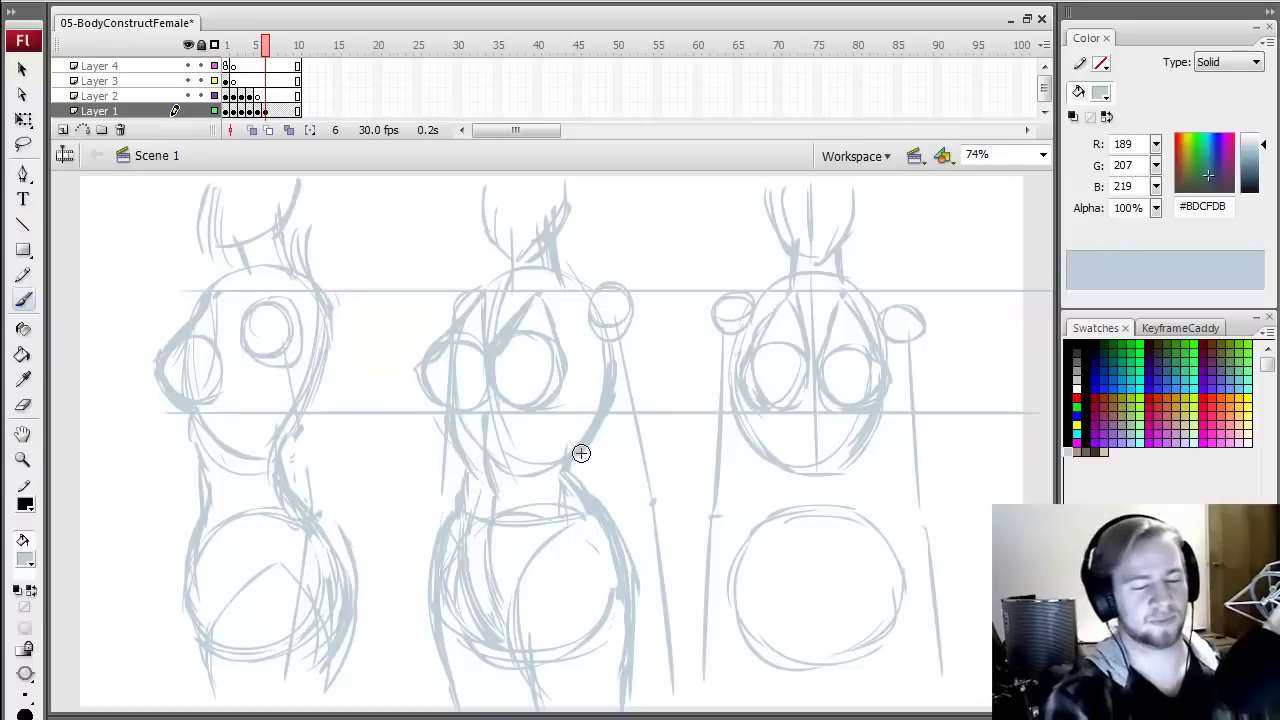
# - Outline the three-quarter view's near arm around its guide lines, from the rounded shoulder down to the forearm
pyautogui.moveTo(606, 338); pyautogui.dragTo(627, 472)
pyautogui.moveTo(614, 414); pyautogui.dragTo(650, 503)
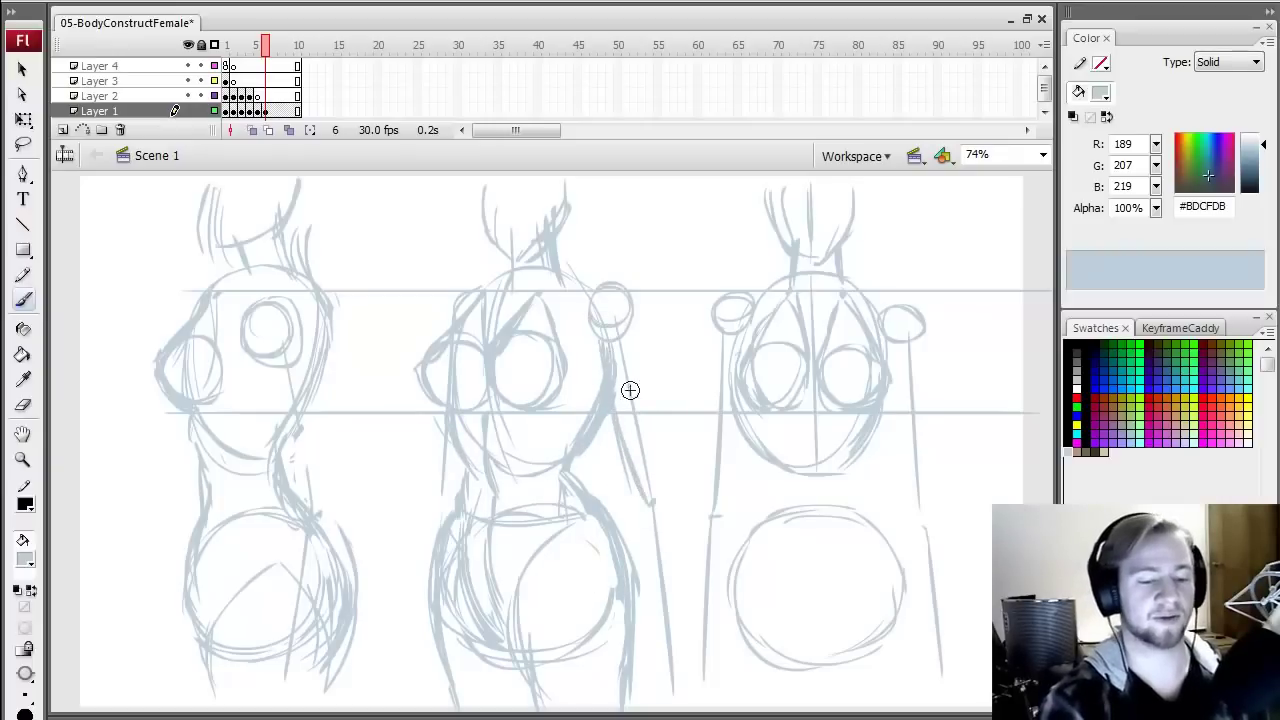
pyautogui.moveTo(630, 328); pyautogui.dragTo(655, 488)
pyautogui.moveTo(657, 428); pyautogui.dragTo(659, 499)
pyautogui.moveTo(640, 494)
pyautogui.mouseDown()
pyautogui.moveTo(663, 637)
pyautogui.moveTo(638, 351)
pyautogui.moveTo(657, 360)
pyautogui.moveTo(656, 428)
pyautogui.mouseUp()
pyautogui.moveTo(655, 406)
pyautogui.mouseDown()
pyautogui.moveTo(626, 300)
pyautogui.moveTo(594, 281)
pyautogui.mouseUp()
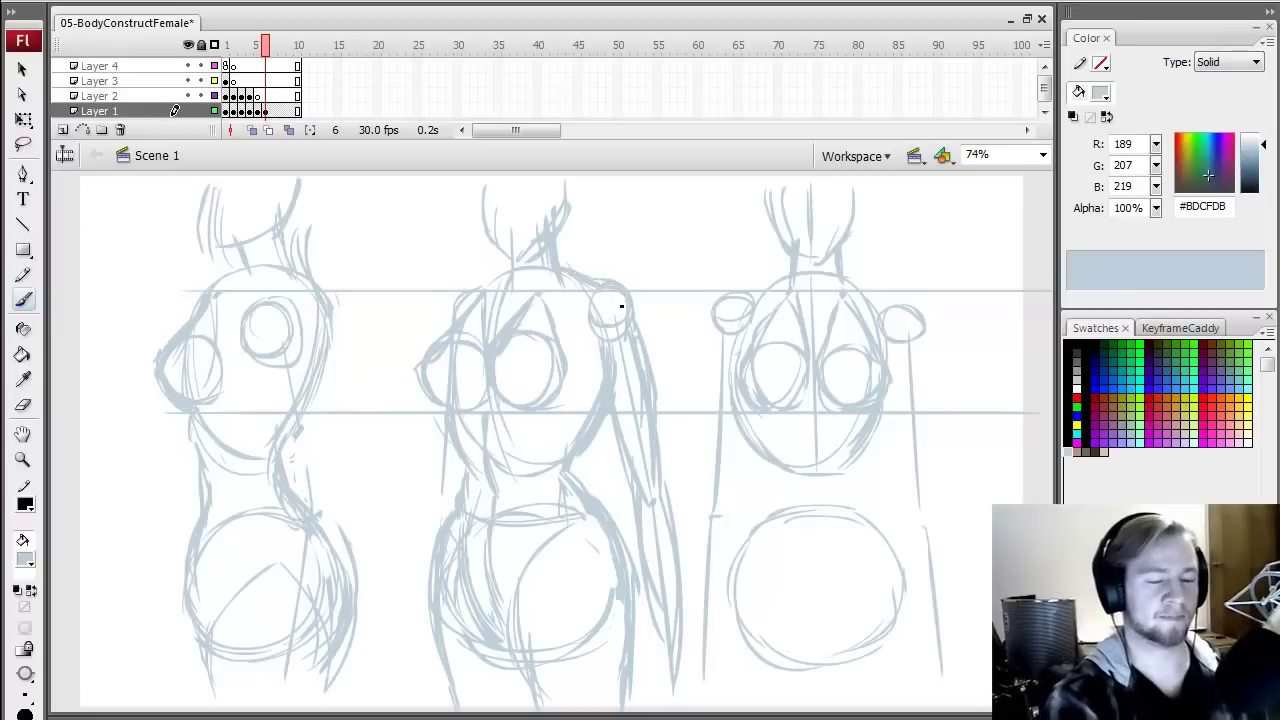
# - Sketch the three-quarter view's far shoulder and the far arm hanging behind the hip
pyautogui.moveTo(507, 266)
pyautogui.mouseDown()
pyautogui.moveTo(466, 288)
pyautogui.moveTo(449, 330)
pyautogui.mouseUp()
pyautogui.moveTo(444, 411); pyautogui.dragTo(416, 608)
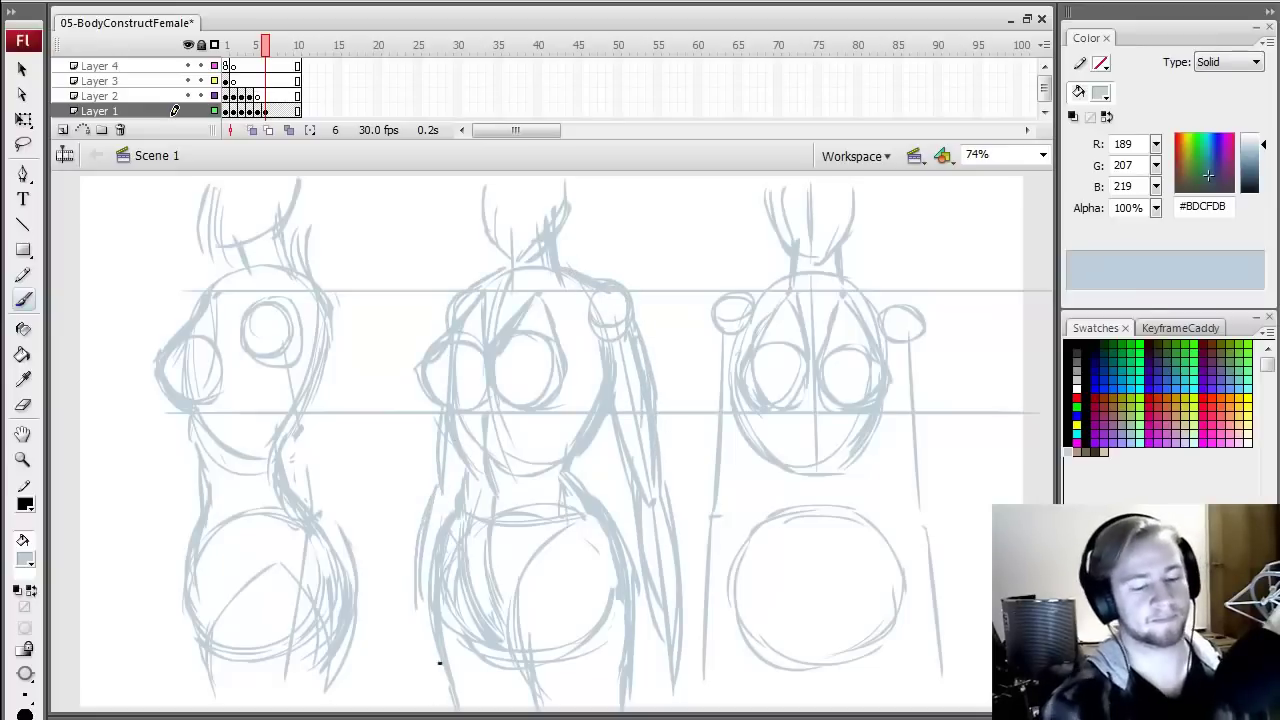
pyautogui.moveTo(424, 503); pyautogui.dragTo(430, 670)
# - Strengthen both sides of the front view's ribcage, tapering them in toward the waist
pyautogui.moveTo(731, 354); pyautogui.dragTo(725, 412)
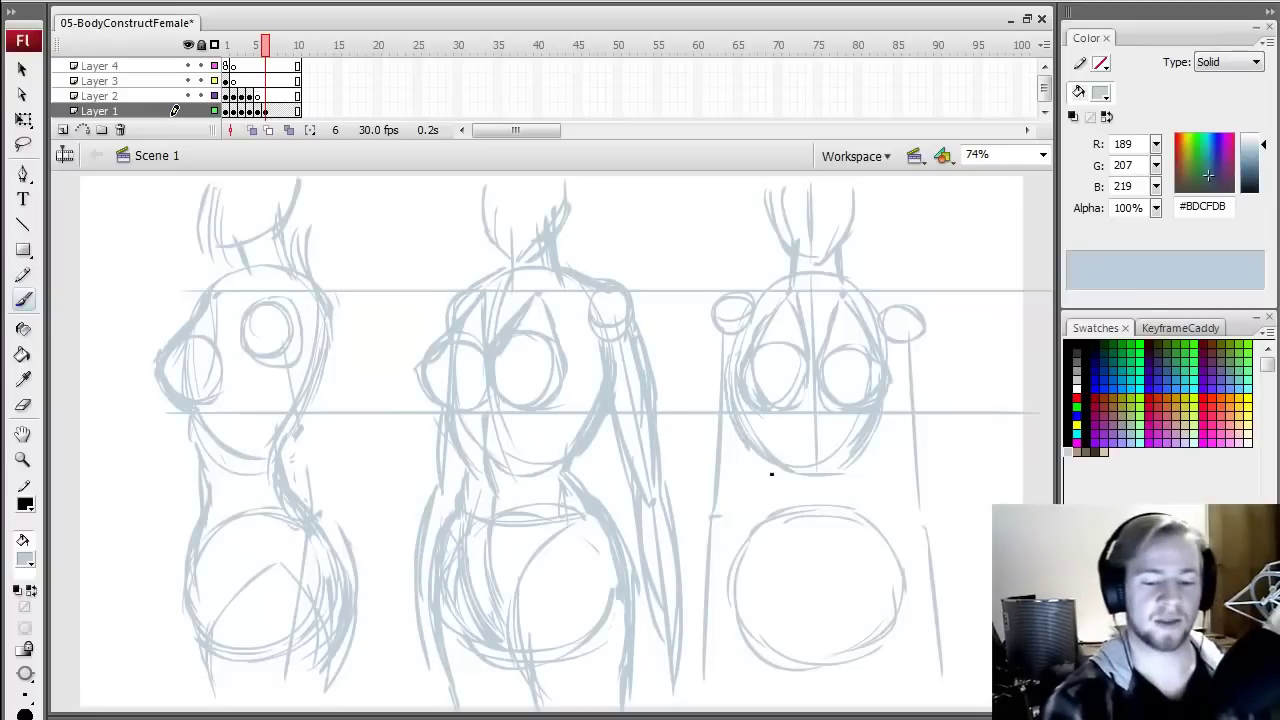
pyautogui.moveTo(886, 393); pyautogui.dragTo(863, 466)
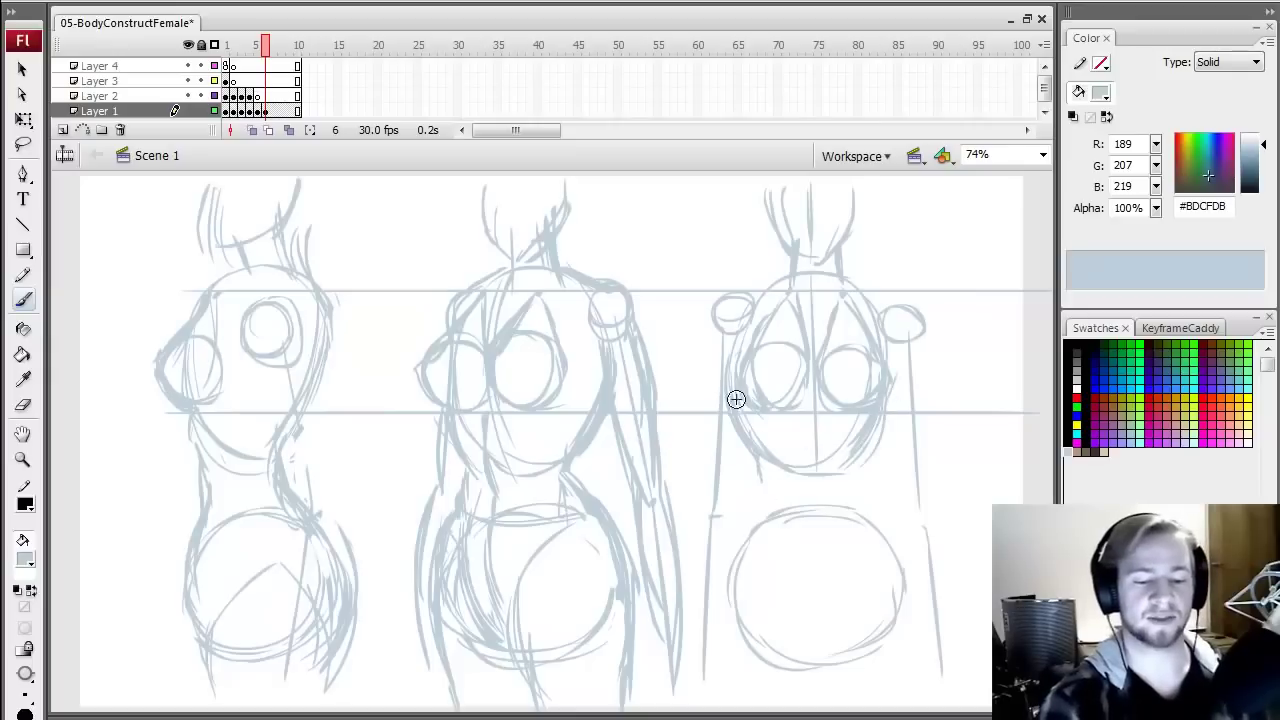
pyautogui.moveTo(440, 460); pyautogui.dragTo(1000, 462)
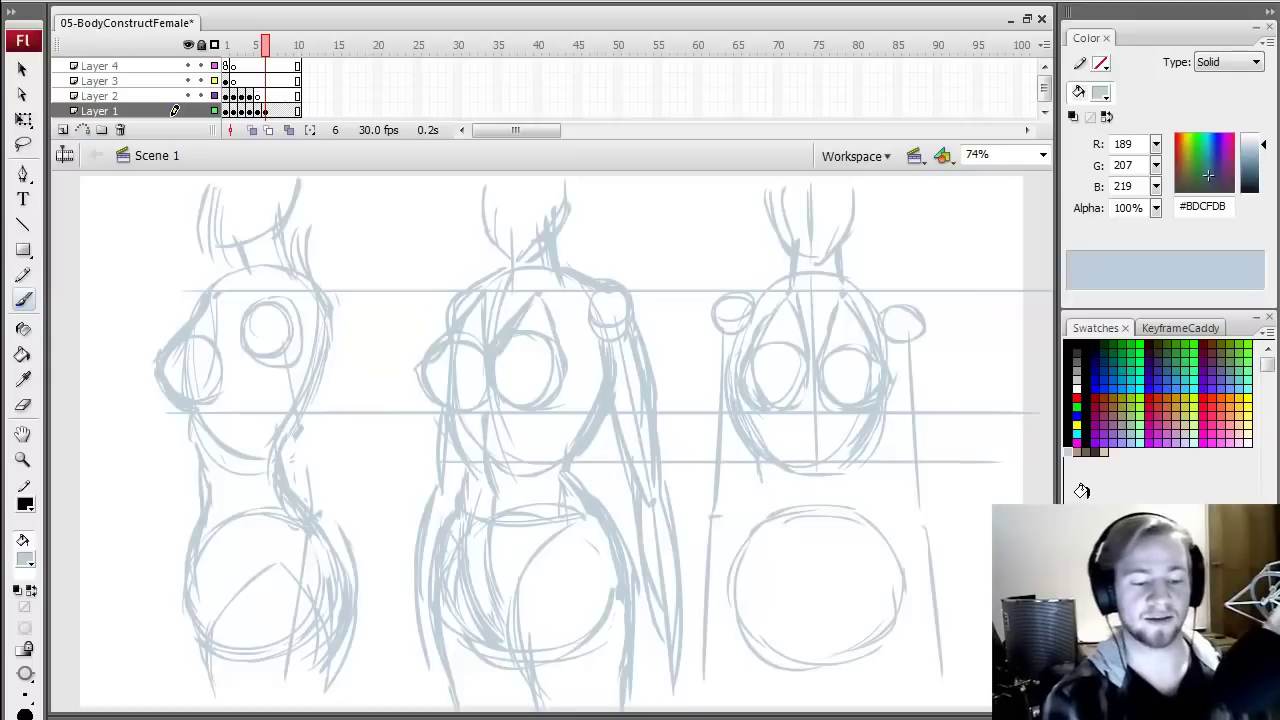
pyautogui.moveTo(430, 546); pyautogui.dragTo(1000, 546)
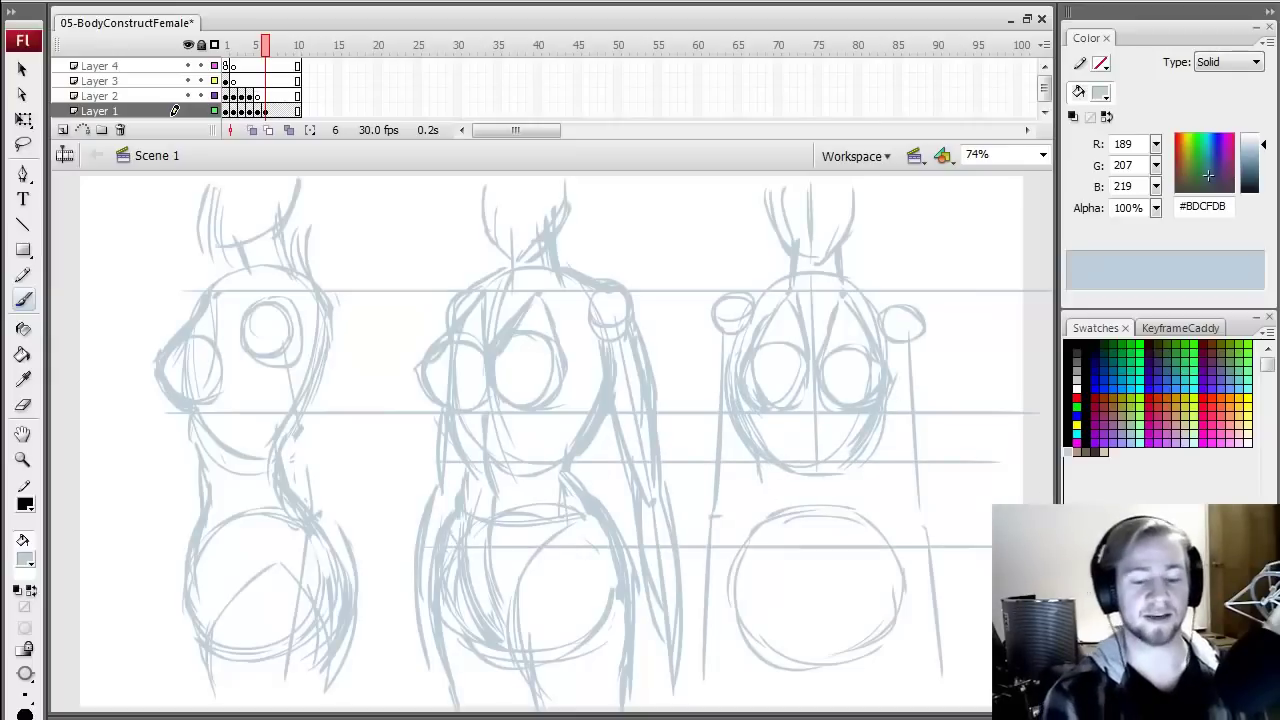
pyautogui.hotkey('ctrl', 'z')
pyautogui.hotkey('ctrl', 'z')
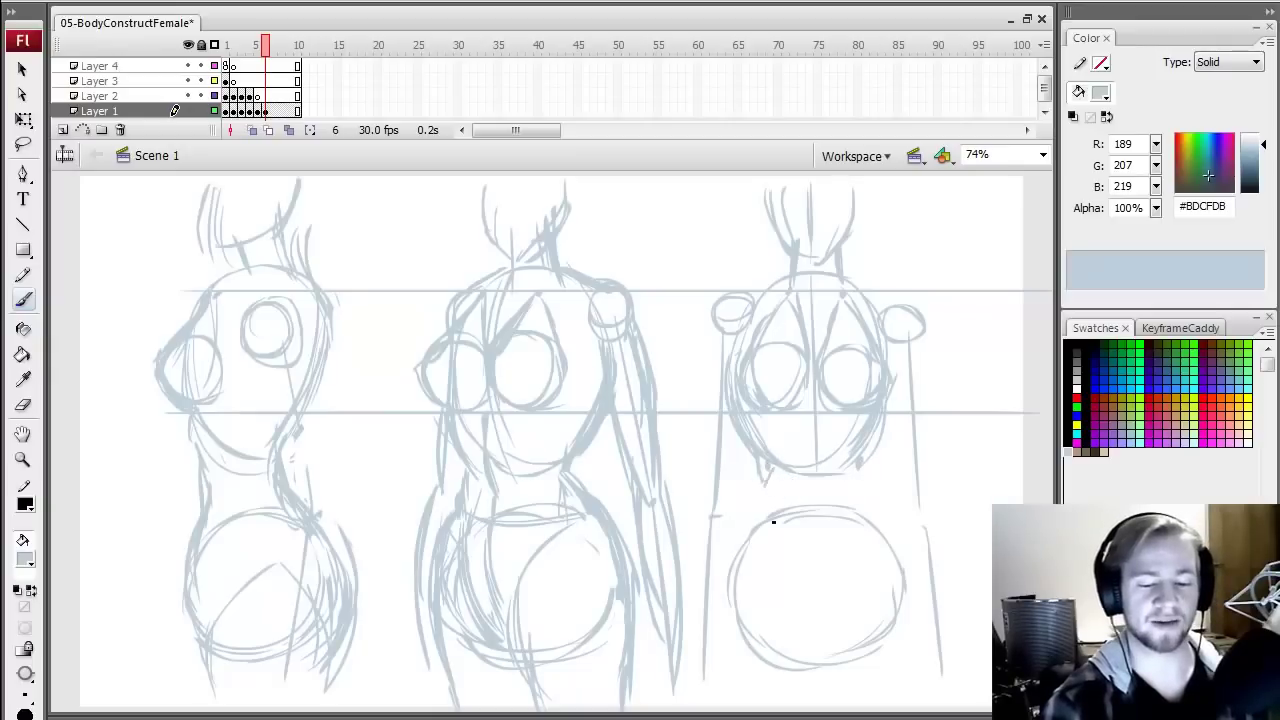
# - Sketch the front view's waist-to-hip curves on both sides of the hip circle
pyautogui.moveTo(758, 492); pyautogui.dragTo(722, 610)
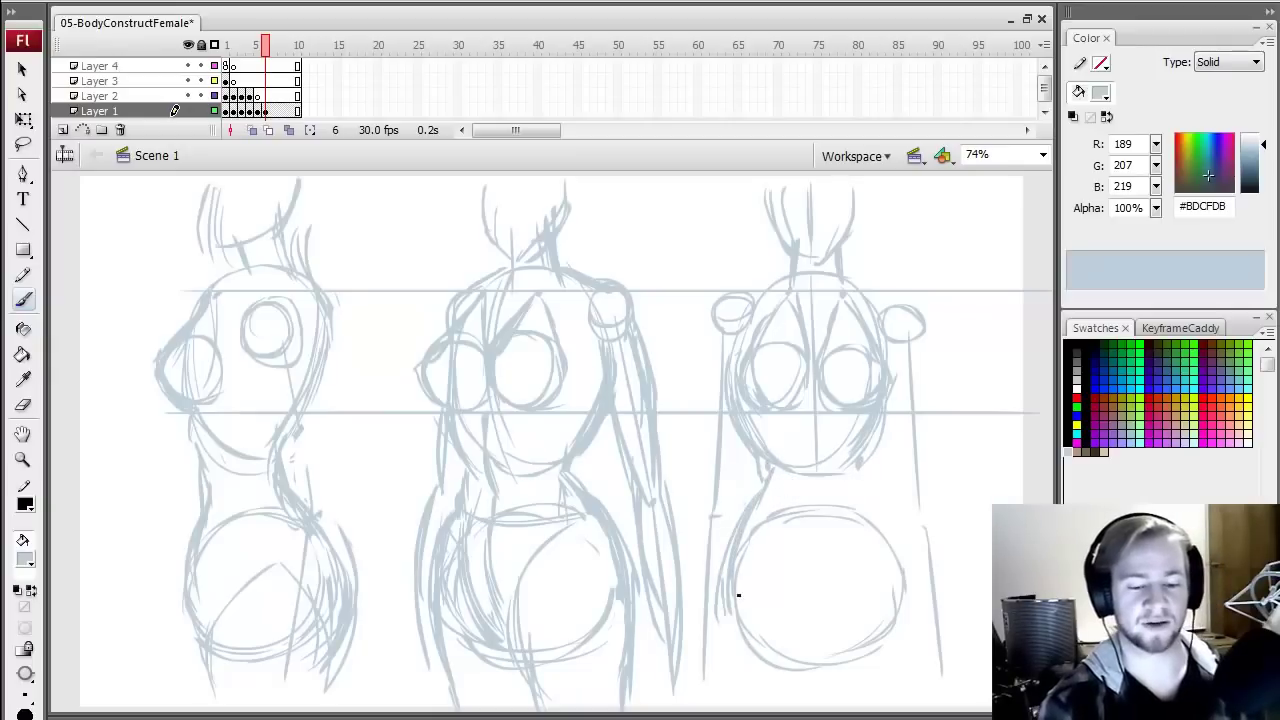
pyautogui.moveTo(722, 562); pyautogui.dragTo(735, 637)
pyautogui.moveTo(858, 468); pyautogui.dragTo(902, 592)
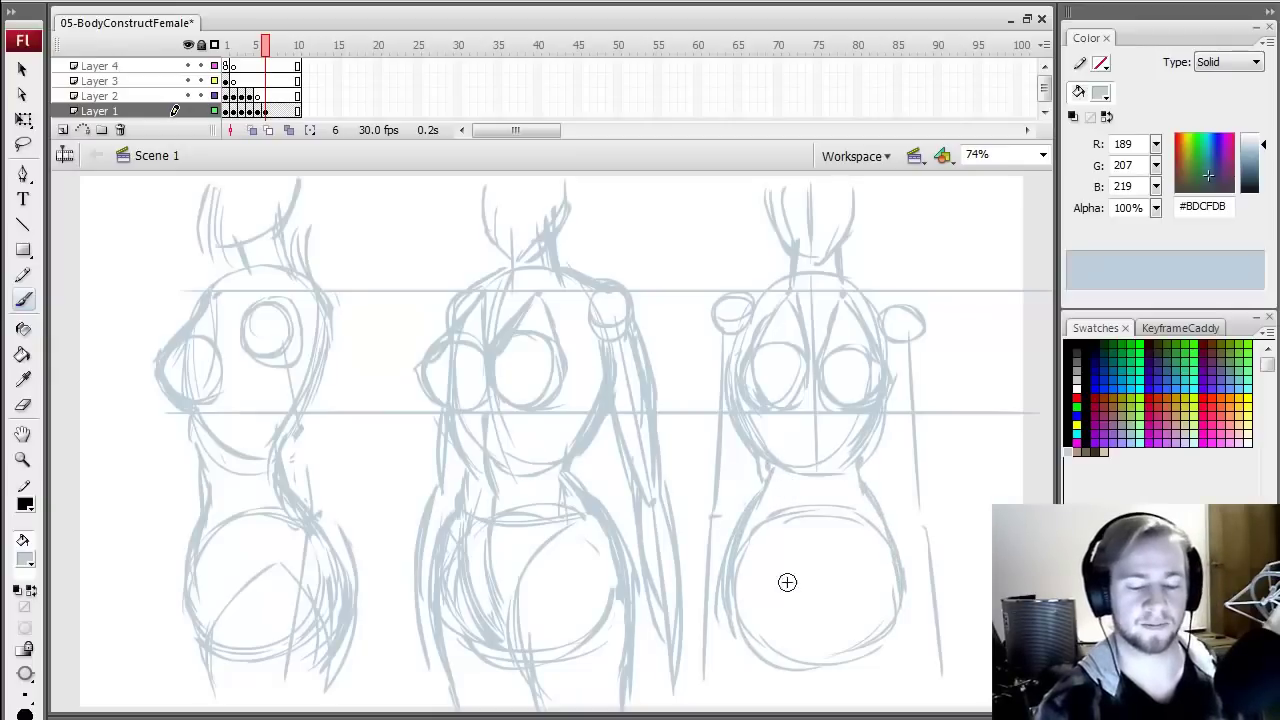
# - Sketch the front view's V-shaped groin from a horizontal crotch guide line and outline the outer hips and inner thighs
pyautogui.moveTo(526, 637)
pyautogui.mouseDown()
pyautogui.moveTo(810, 638)
pyautogui.moveTo(834, 627)
pyautogui.moveTo(848, 568)
pyautogui.mouseUp()
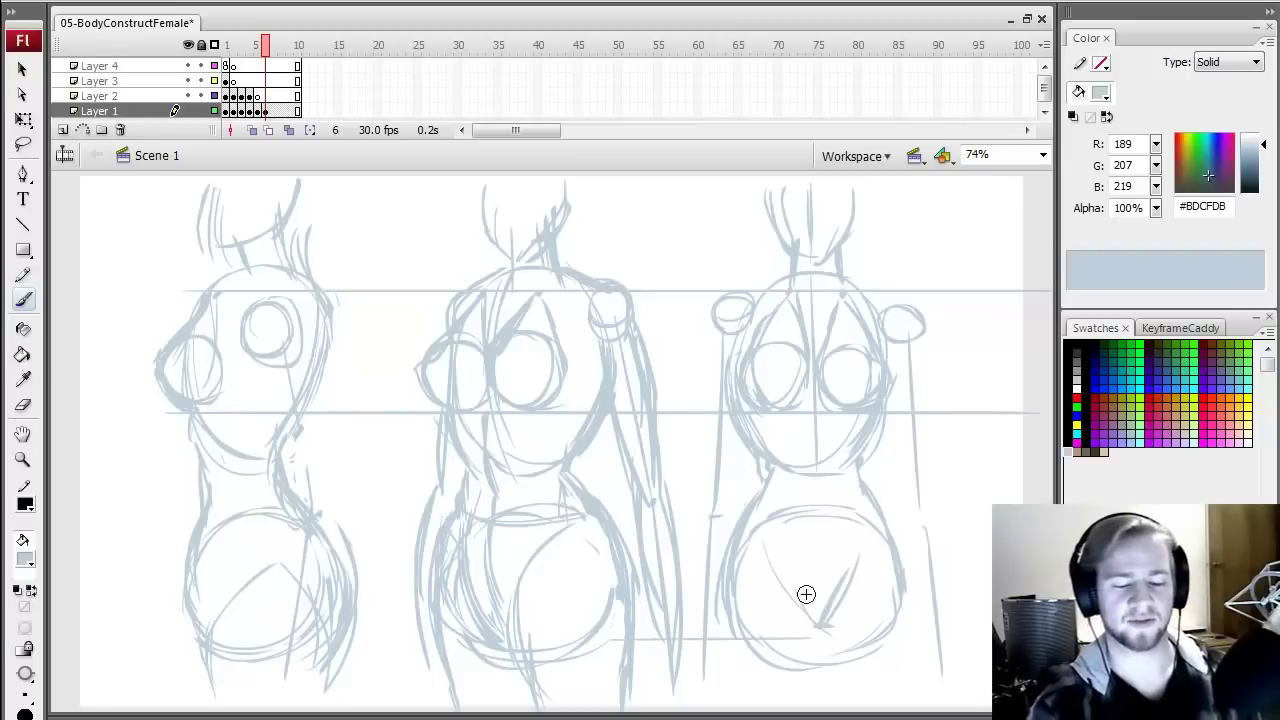
pyautogui.moveTo(895, 490); pyautogui.dragTo(910, 640)
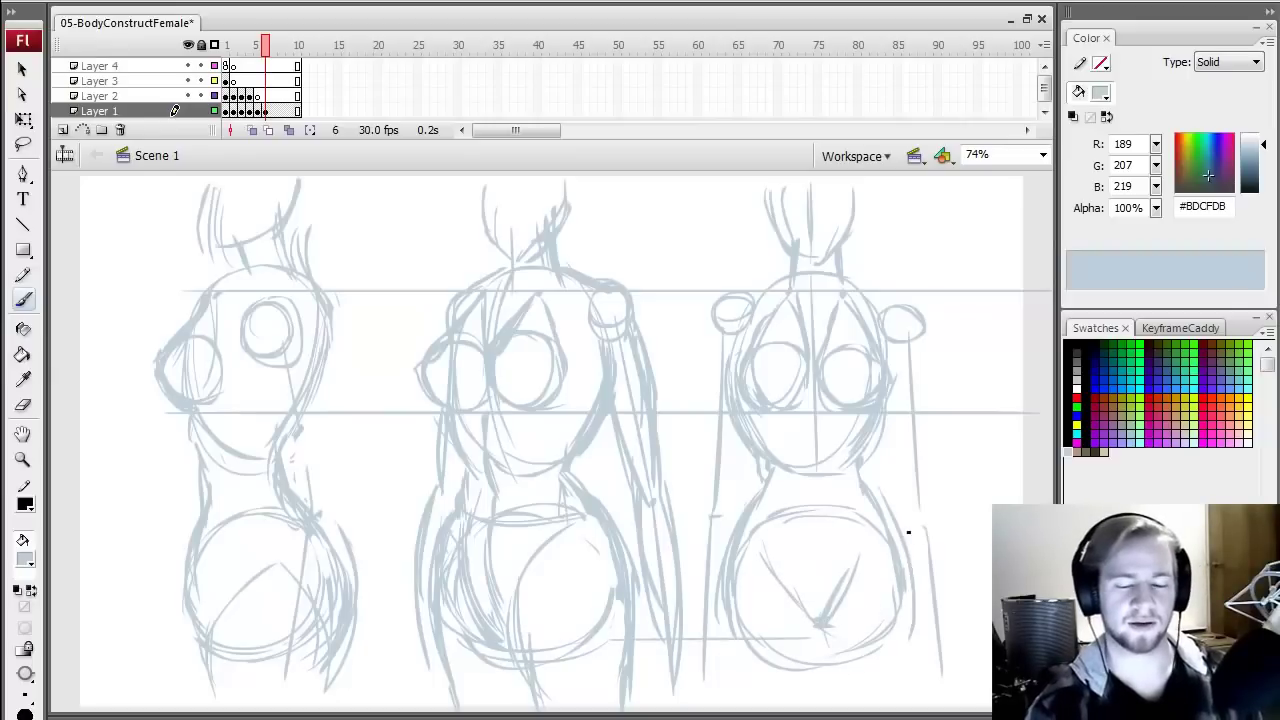
pyautogui.moveTo(908, 531); pyautogui.dragTo(902, 672)
pyautogui.moveTo(823, 622)
pyautogui.mouseDown()
pyautogui.moveTo(837, 672)
pyautogui.moveTo(811, 690)
pyautogui.mouseUp()
pyautogui.moveTo(729, 600); pyautogui.dragTo(743, 696)
pyautogui.moveTo(808, 628); pyautogui.dragTo(802, 702)
pyautogui.moveTo(816, 628); pyautogui.dragTo(830, 694)
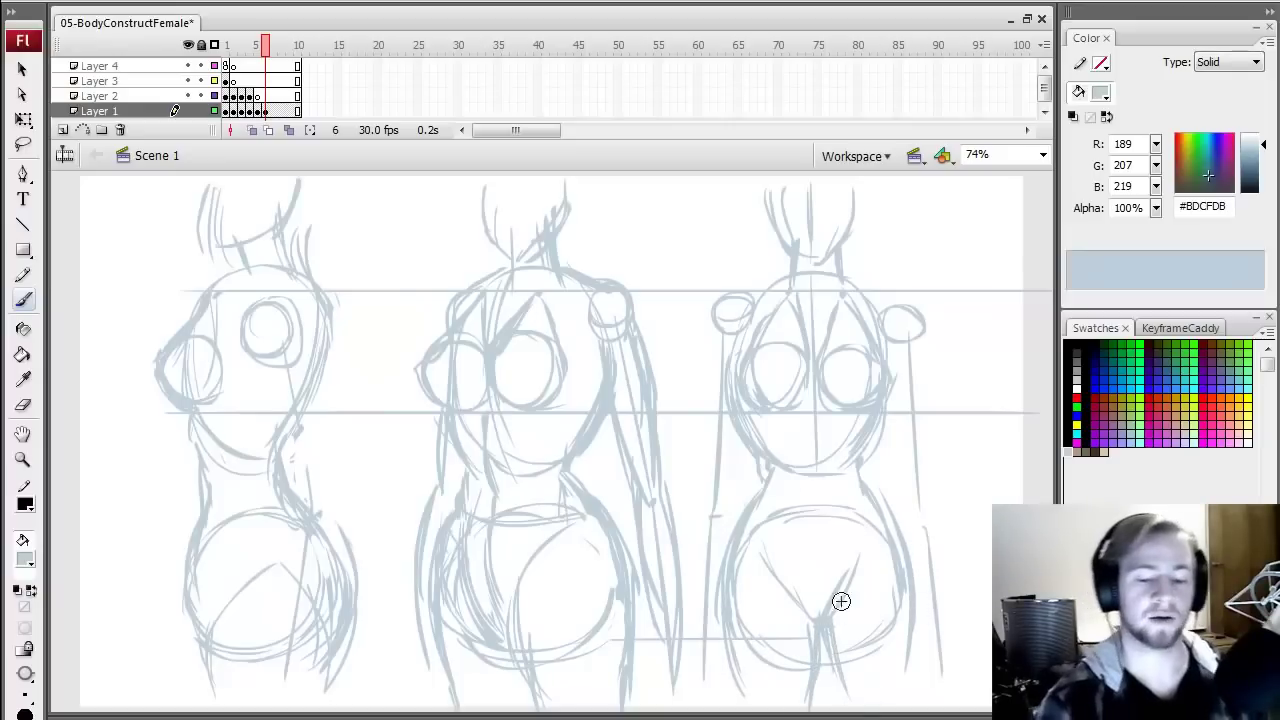
# - Sketch the front view's abdominal contour lines running from the ribcage down into the groin
pyautogui.moveTo(771, 488); pyautogui.dragTo(802, 594)
pyautogui.moveTo(780, 415); pyautogui.dragTo(810, 564)
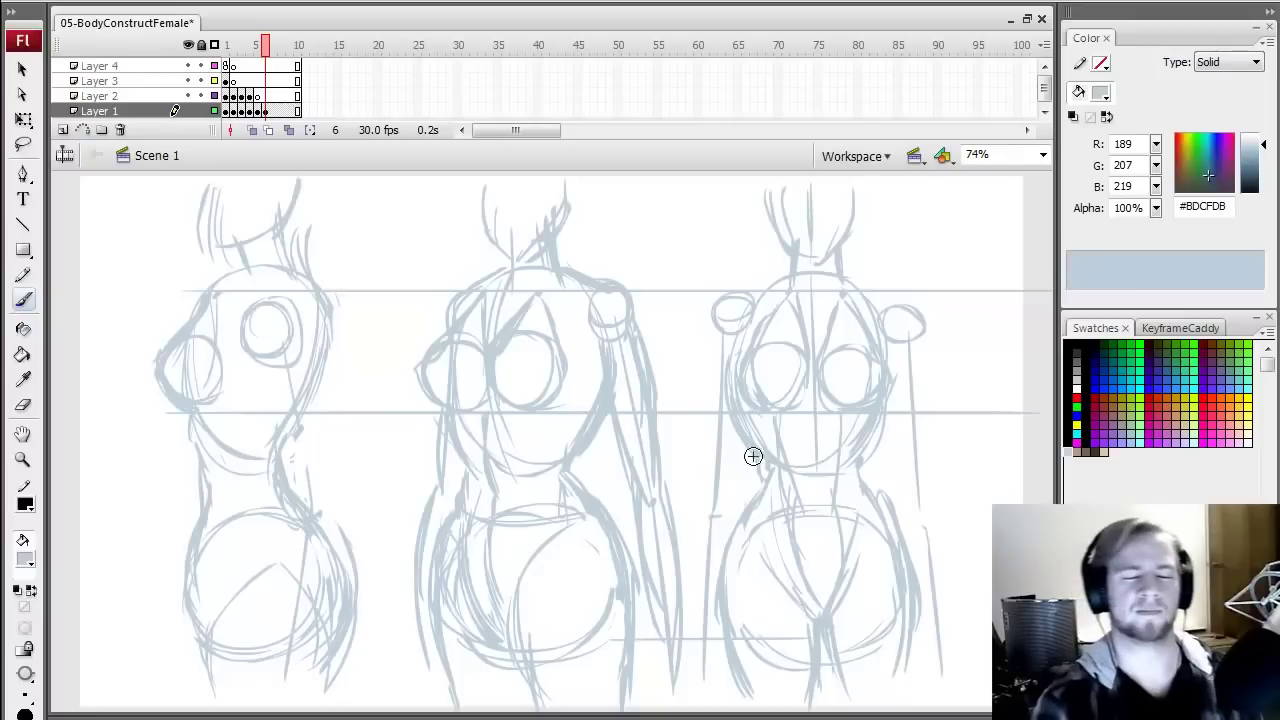
# - Outline the front view's left-hand arm around its guide line, from the shoulder circle down to the forearm
pyautogui.moveTo(729, 322); pyautogui.dragTo(726, 467)
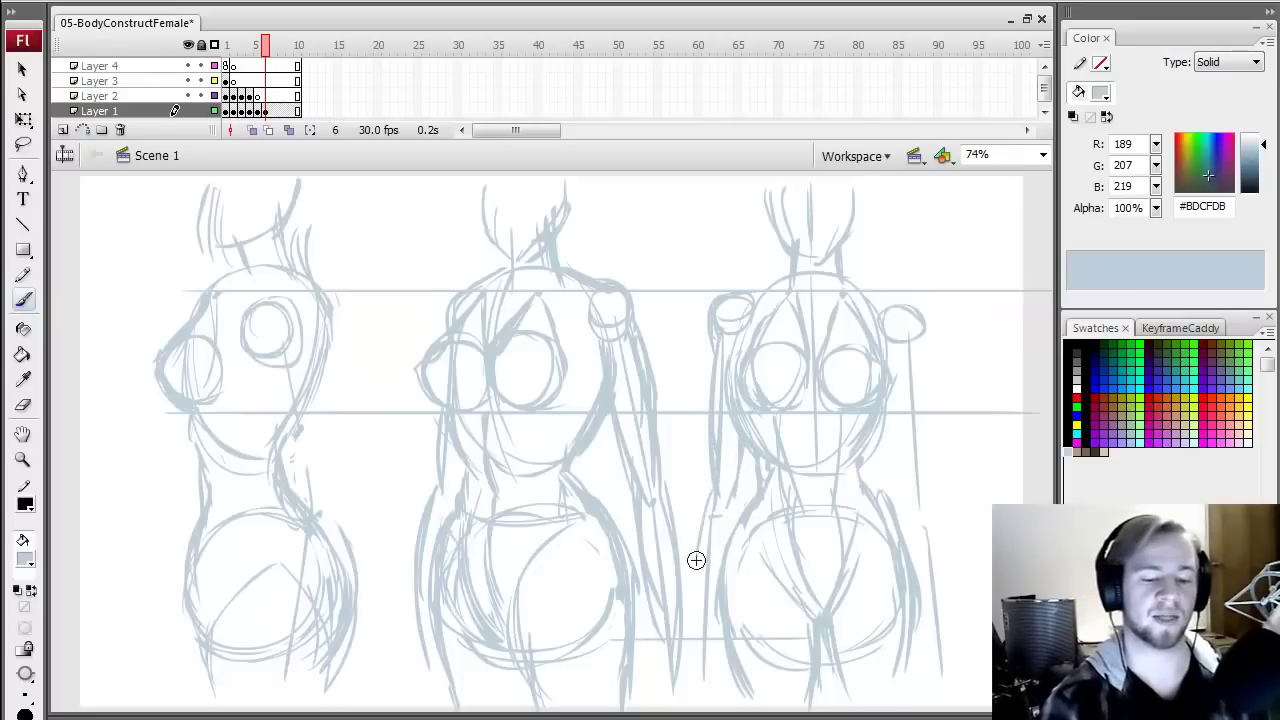
pyautogui.moveTo(716, 636); pyautogui.dragTo(715, 678)
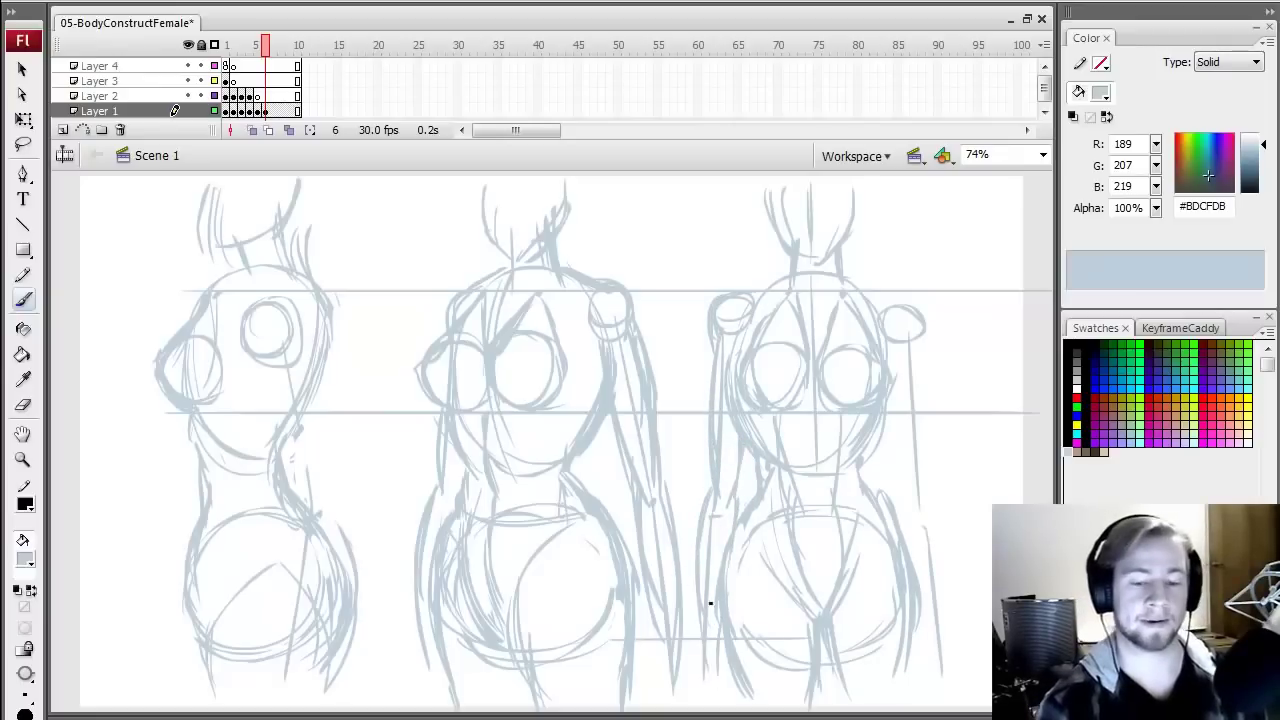
pyautogui.moveTo(709, 588); pyautogui.dragTo(699, 677)
# - Outline the front view's right-hand upper arm and forearm and connect the shoulder to the neck
pyautogui.moveTo(919, 336); pyautogui.dragTo(923, 507)
pyautogui.moveTo(913, 334)
pyautogui.mouseDown()
pyautogui.moveTo(899, 424)
pyautogui.moveTo(902, 365)
pyautogui.moveTo(937, 484)
pyautogui.moveTo(936, 640)
pyautogui.mouseUp()
pyautogui.moveTo(930, 470); pyautogui.dragTo(905, 552)
pyautogui.moveTo(928, 680)
pyautogui.mouseDown()
pyautogui.moveTo(928, 589)
pyautogui.moveTo(943, 670)
pyautogui.mouseUp()
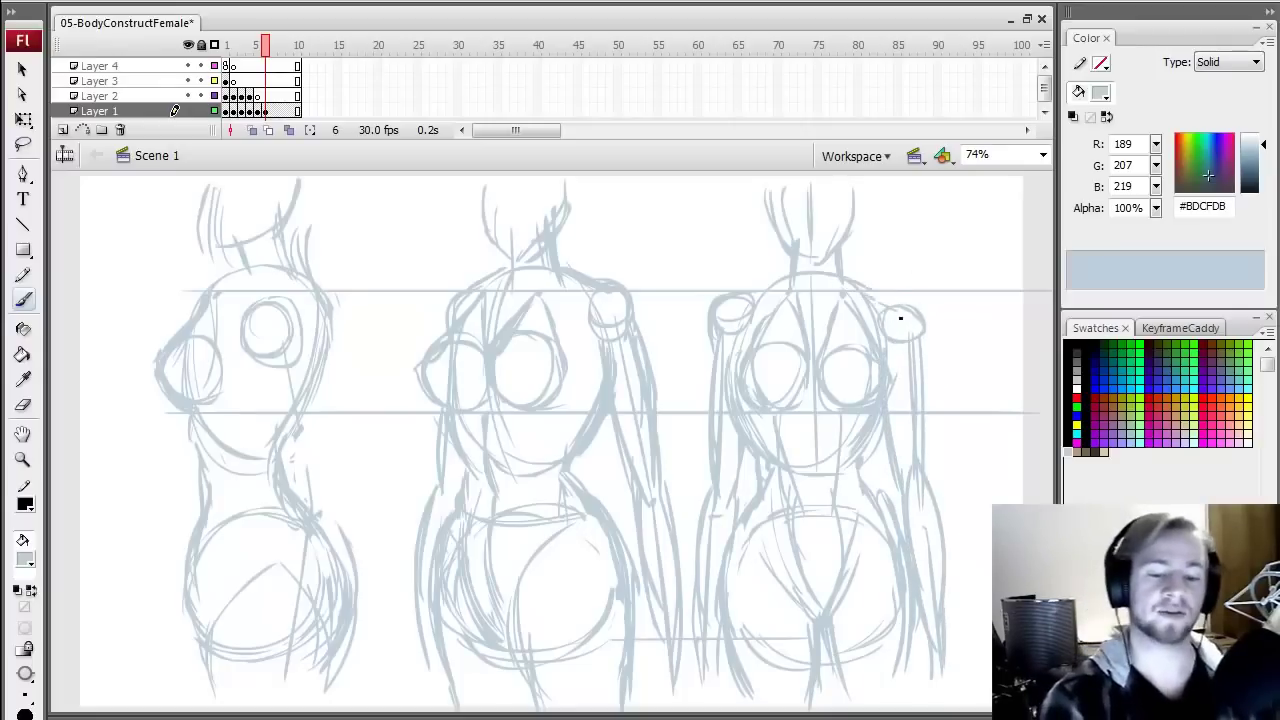
pyautogui.moveTo(900, 318); pyautogui.dragTo(850, 280)
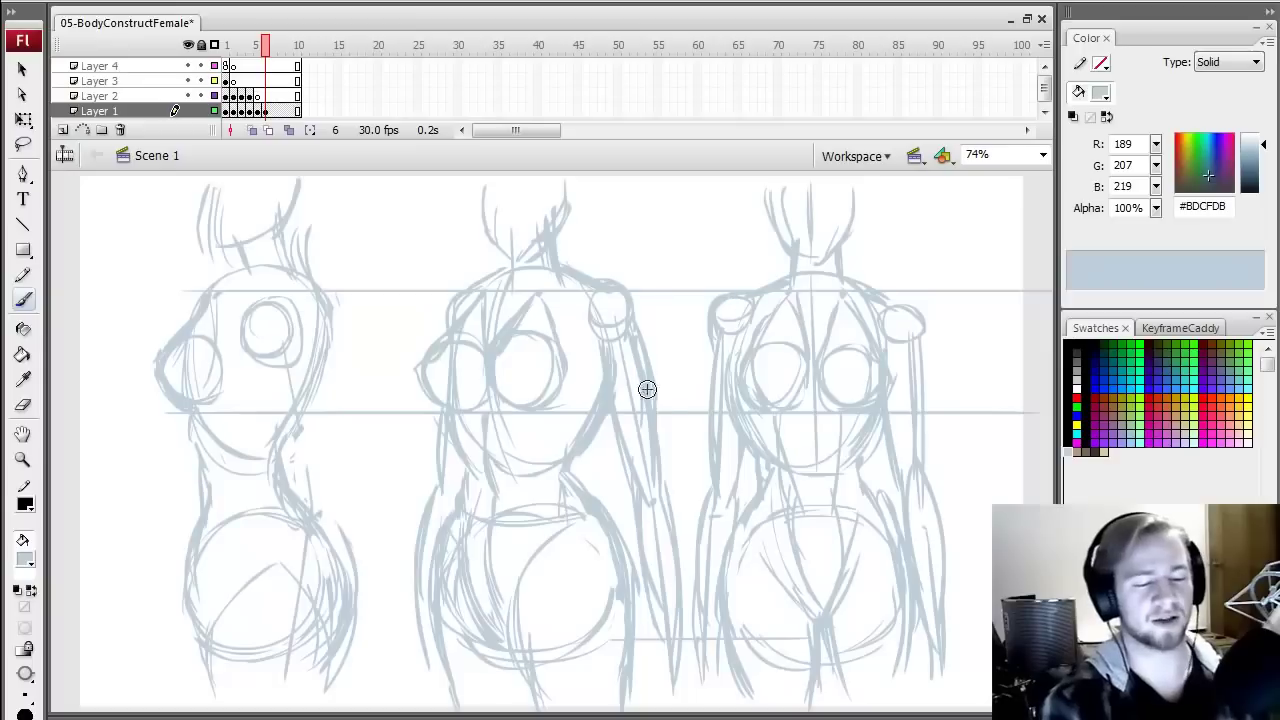
# - Erase the point of the front view's groin and redraw it with a flatter base and cleaner side lines
pyautogui.press('e')
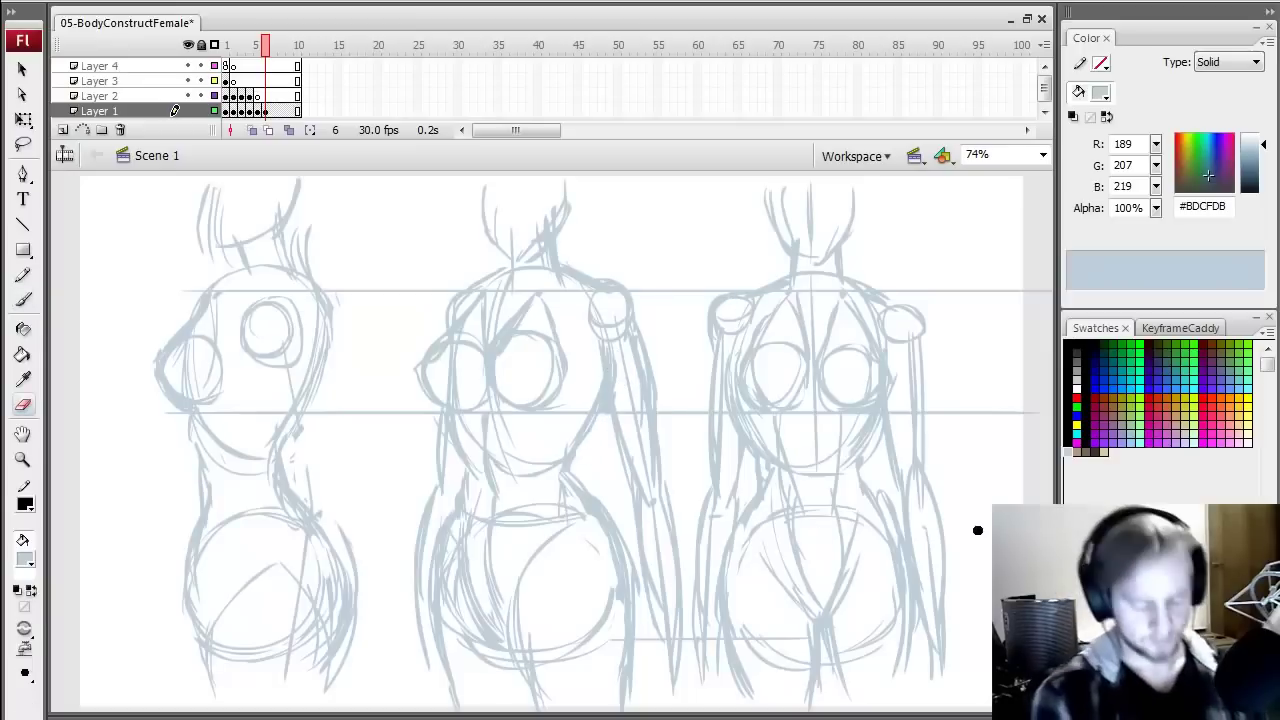
pyautogui.press('b')
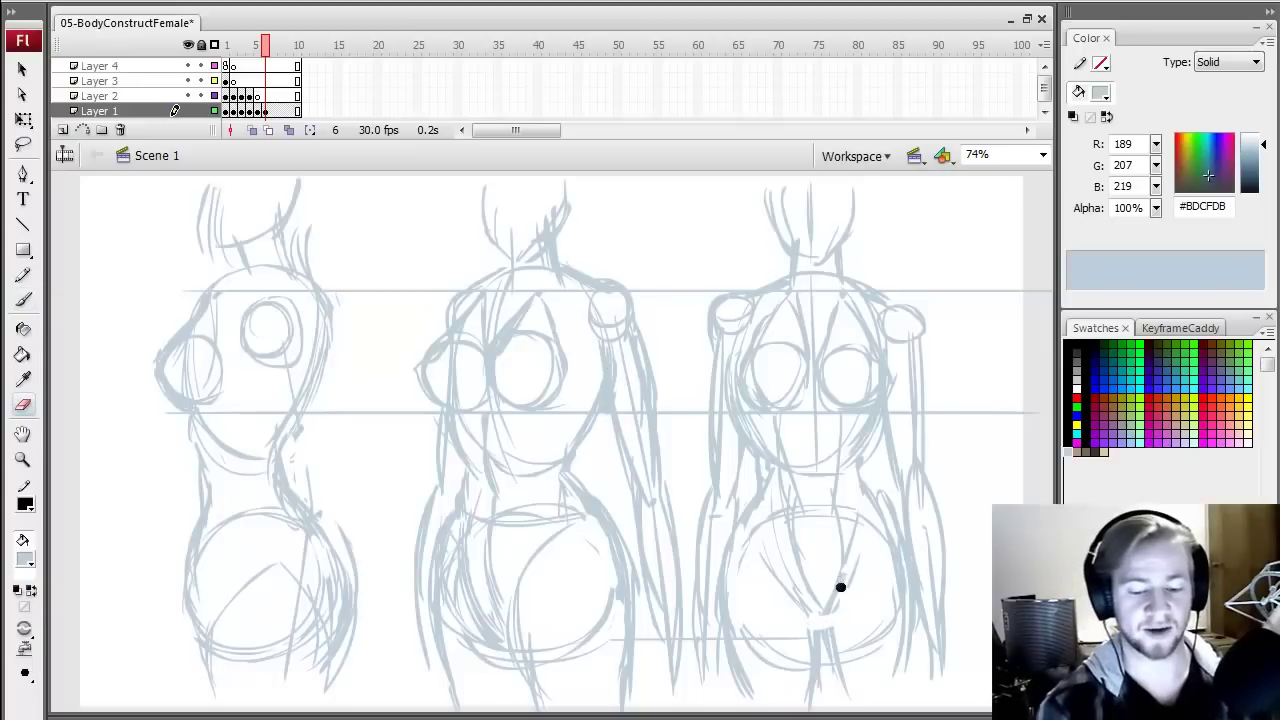
pyautogui.moveTo(834, 626)
pyautogui.mouseDown()
pyautogui.moveTo(866, 558)
pyautogui.moveTo(775, 562)
pyautogui.mouseUp()
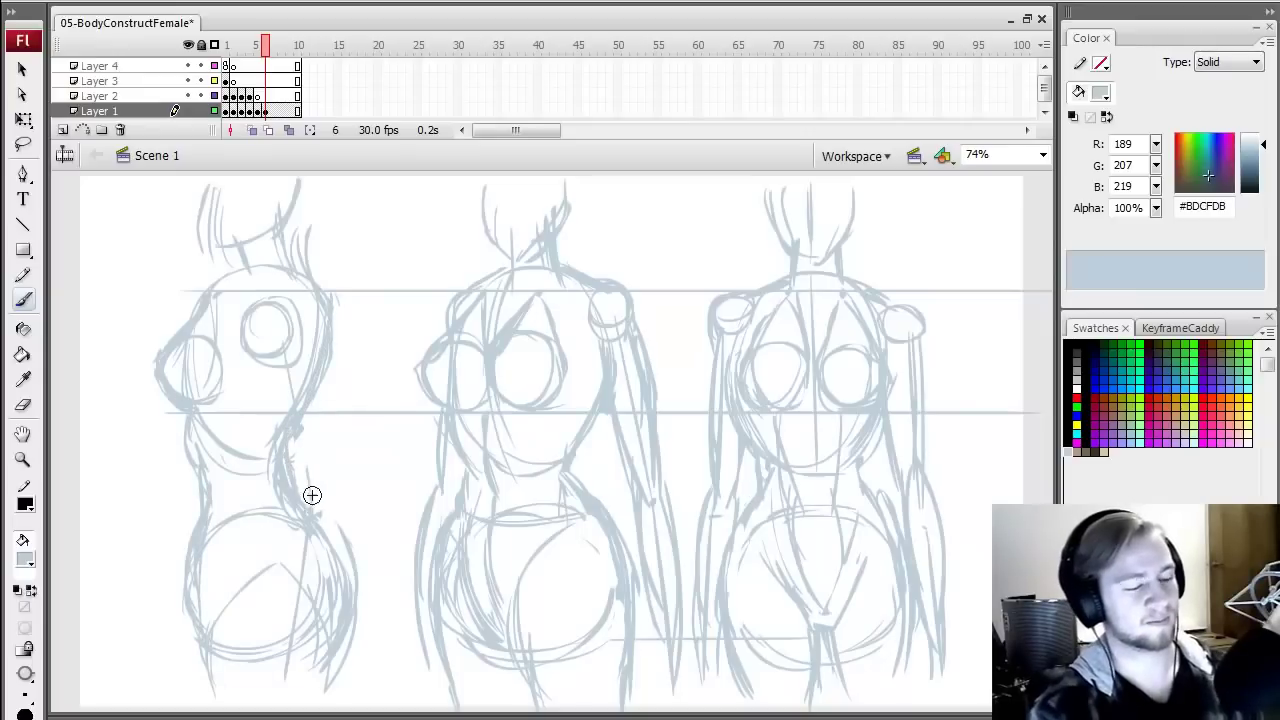
# - Strengthen the side view's buttock contour and sketch the arm hanging from the shoulder circle across the hip
pyautogui.moveTo(316, 512); pyautogui.dragTo(354, 602)
pyautogui.moveTo(264, 346); pyautogui.dragTo(308, 498)
pyautogui.moveTo(295, 336)
pyautogui.mouseDown()
pyautogui.moveTo(321, 400)
pyautogui.moveTo(323, 486)
pyautogui.mouseUp()
pyautogui.moveTo(304, 353)
pyautogui.mouseDown()
pyautogui.moveTo(318, 460)
pyautogui.moveTo(323, 431)
pyautogui.moveTo(325, 498)
pyautogui.mouseUp()
pyautogui.moveTo(297, 364)
pyautogui.mouseDown()
pyautogui.moveTo(314, 480)
pyautogui.moveTo(291, 594)
pyautogui.mouseUp()
pyautogui.moveTo(290, 520); pyautogui.dragTo(273, 680)
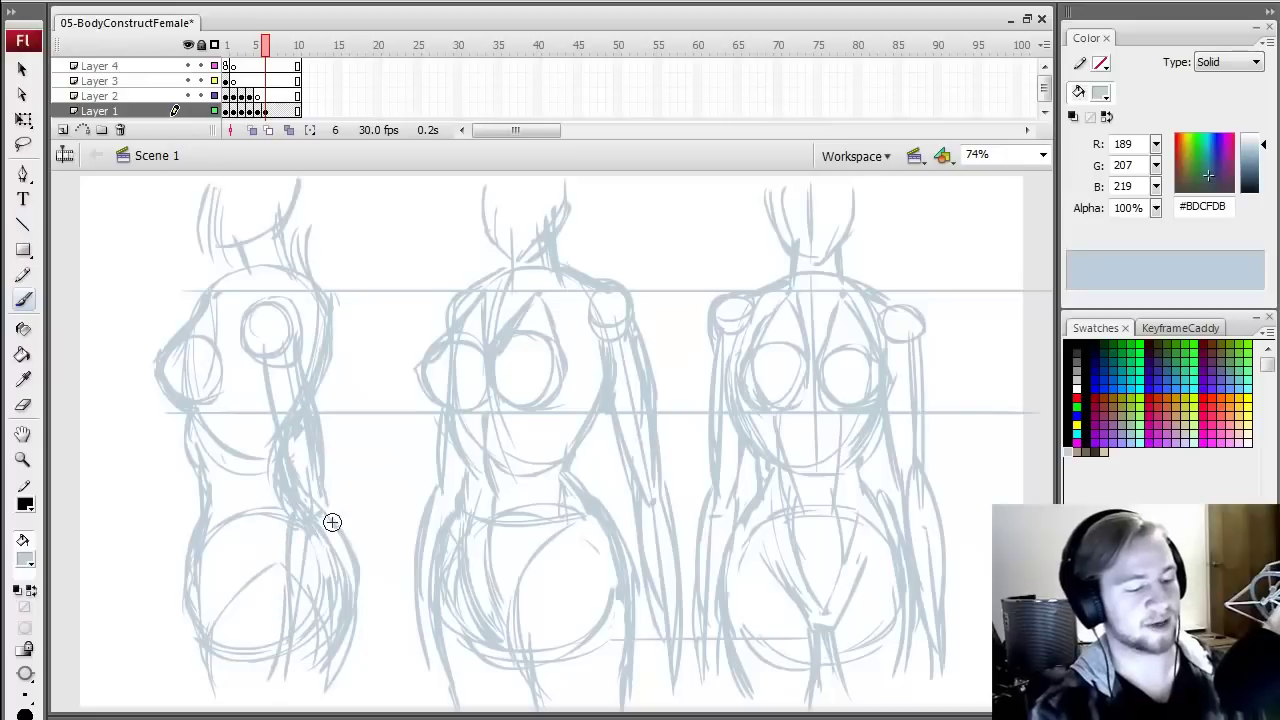
pyautogui.moveTo(325, 508); pyautogui.dragTo(296, 610)
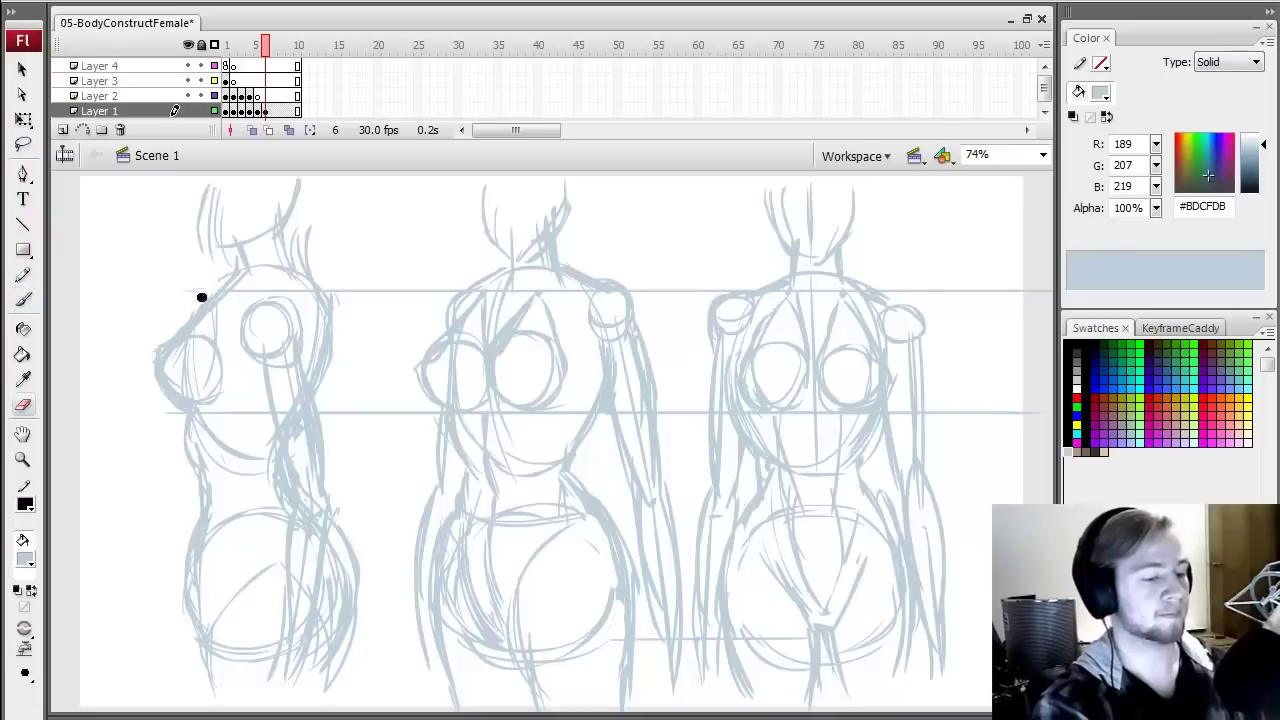
# - Erase the stray lines around the side view's upper chest
pyautogui.press('v')
pyautogui.press('e')
pyautogui.press('b')
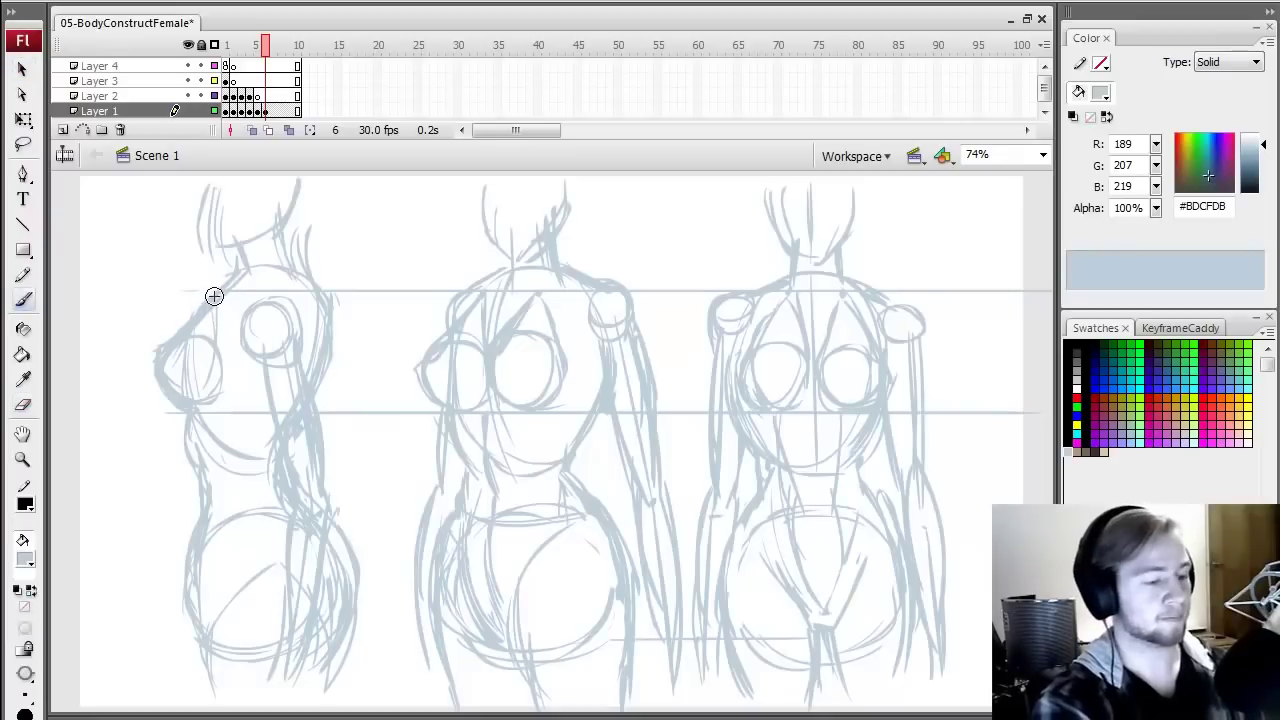
# - Compare the contoured torso sketches with the basic construction shapes on the previous frame
pyautogui.press(',')
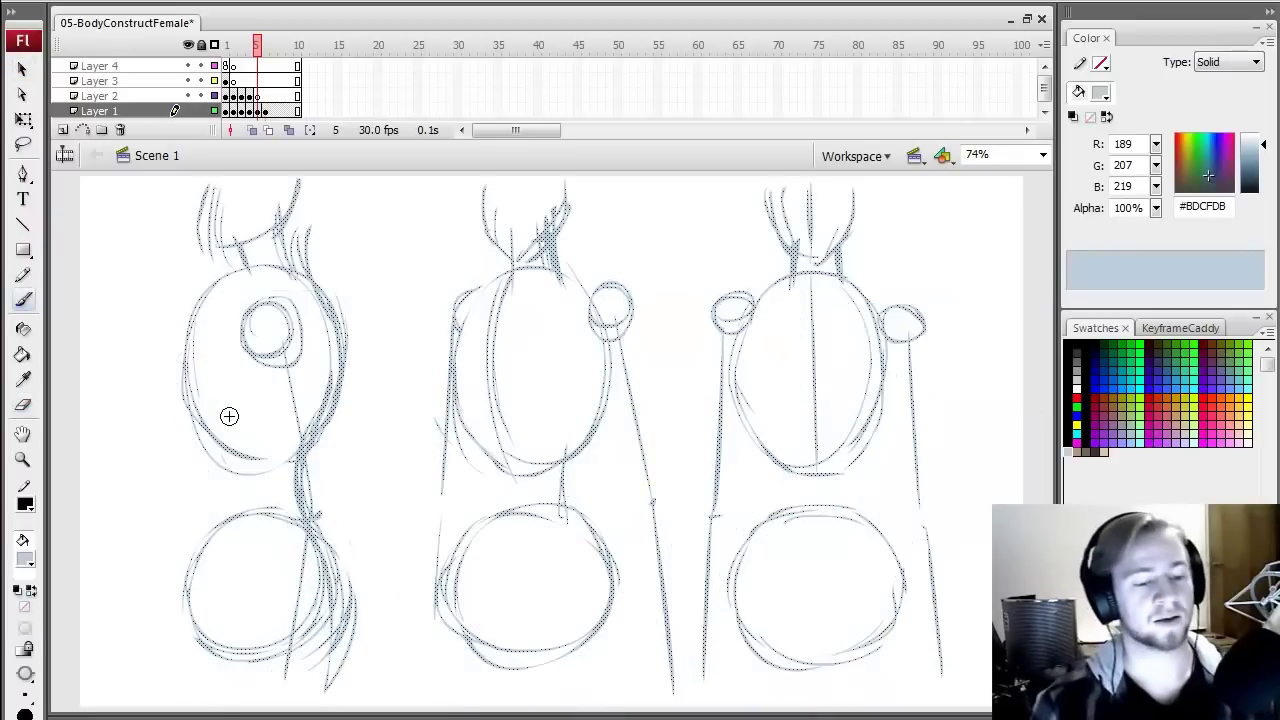
pyautogui.press('.')
pyautogui.press(',')
pyautogui.press('.')
pyautogui.press(',')
pyautogui.press('.')
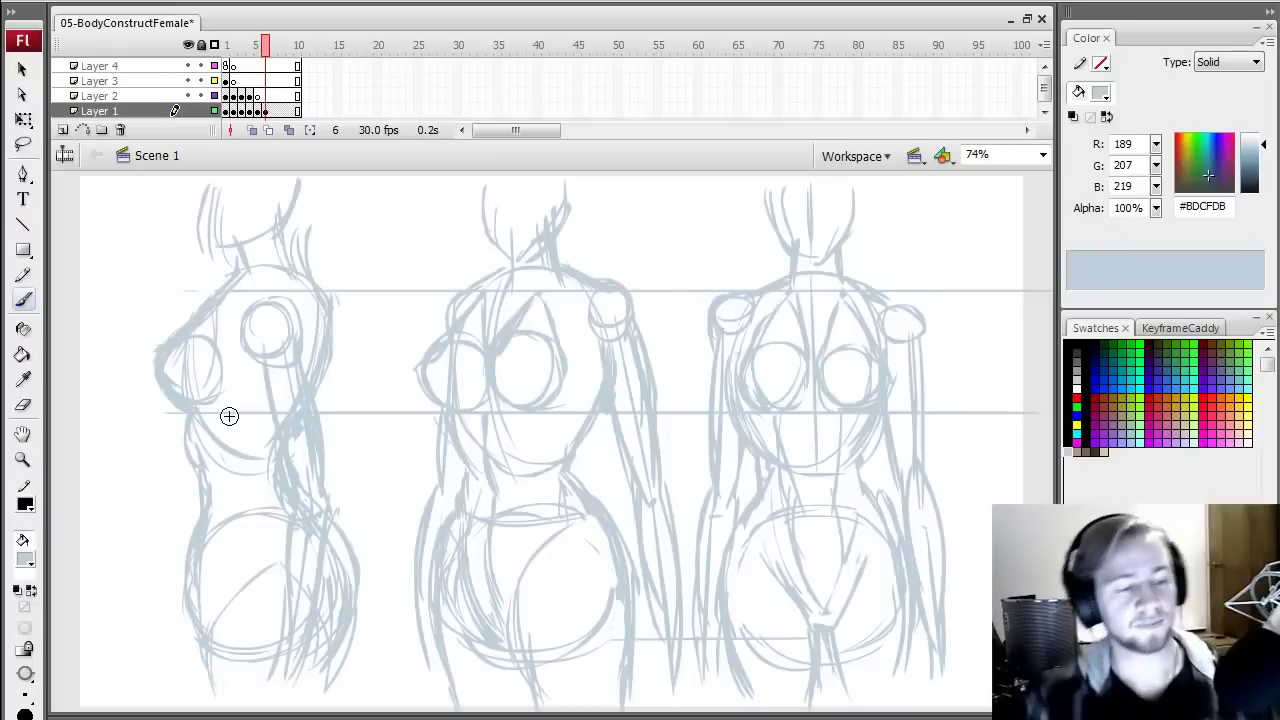
# - Compare the contoured torsos on frame 6 with the construction shapes on frame 5 and the mannequin on frame 2
pyautogui.press(',')
pyautogui.press('.')
pyautogui.press(',')
pyautogui.press('.')
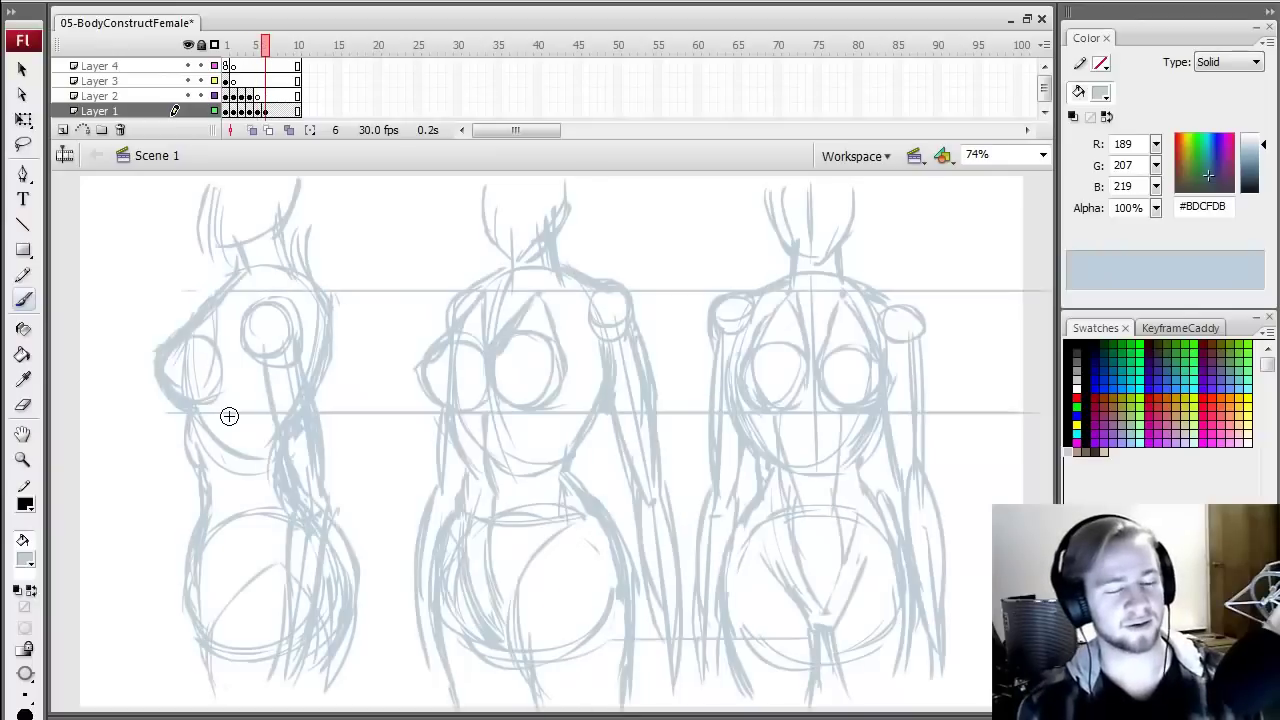
pyautogui.press(',')
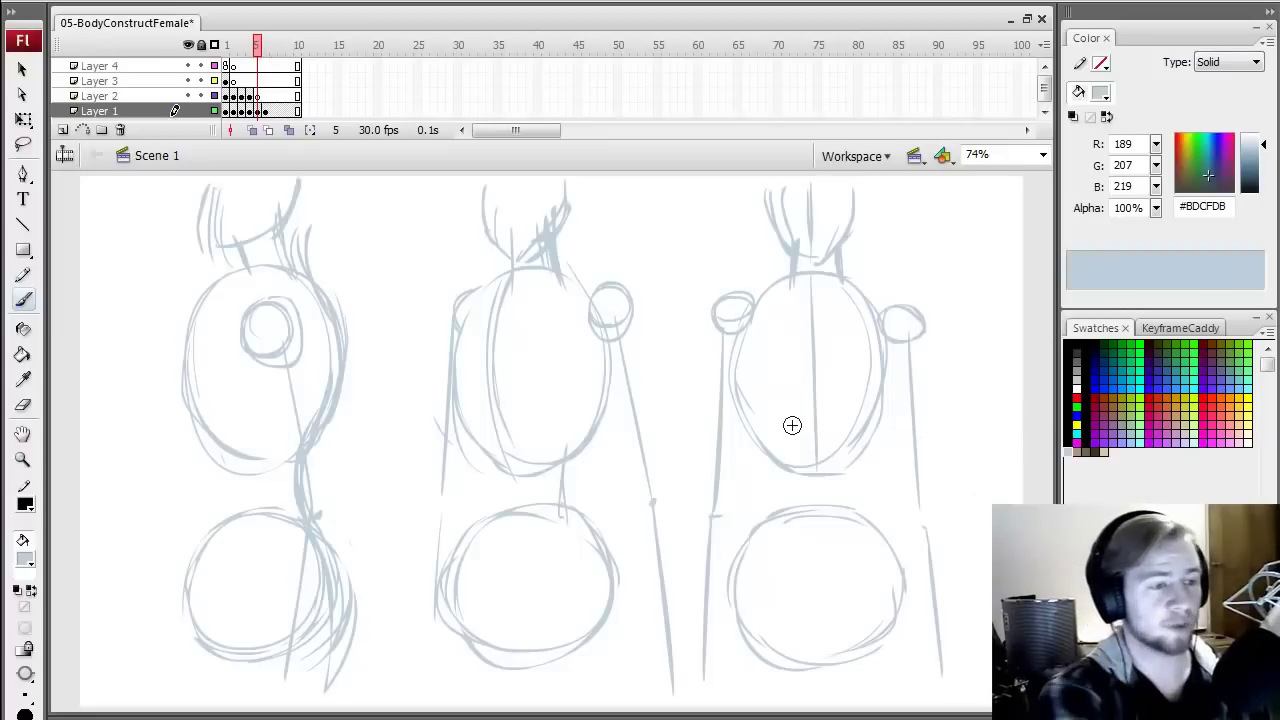
pyautogui.click(233, 46)
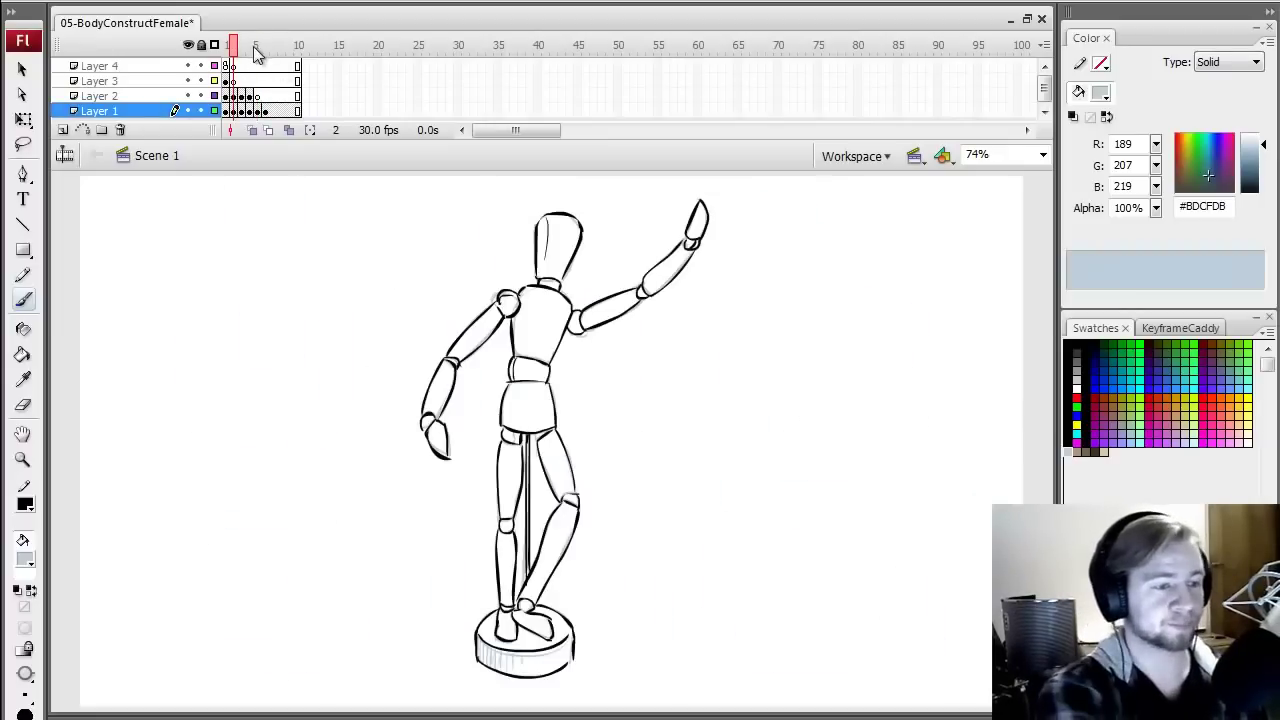
pyautogui.click(257, 45)
pyautogui.press('.')
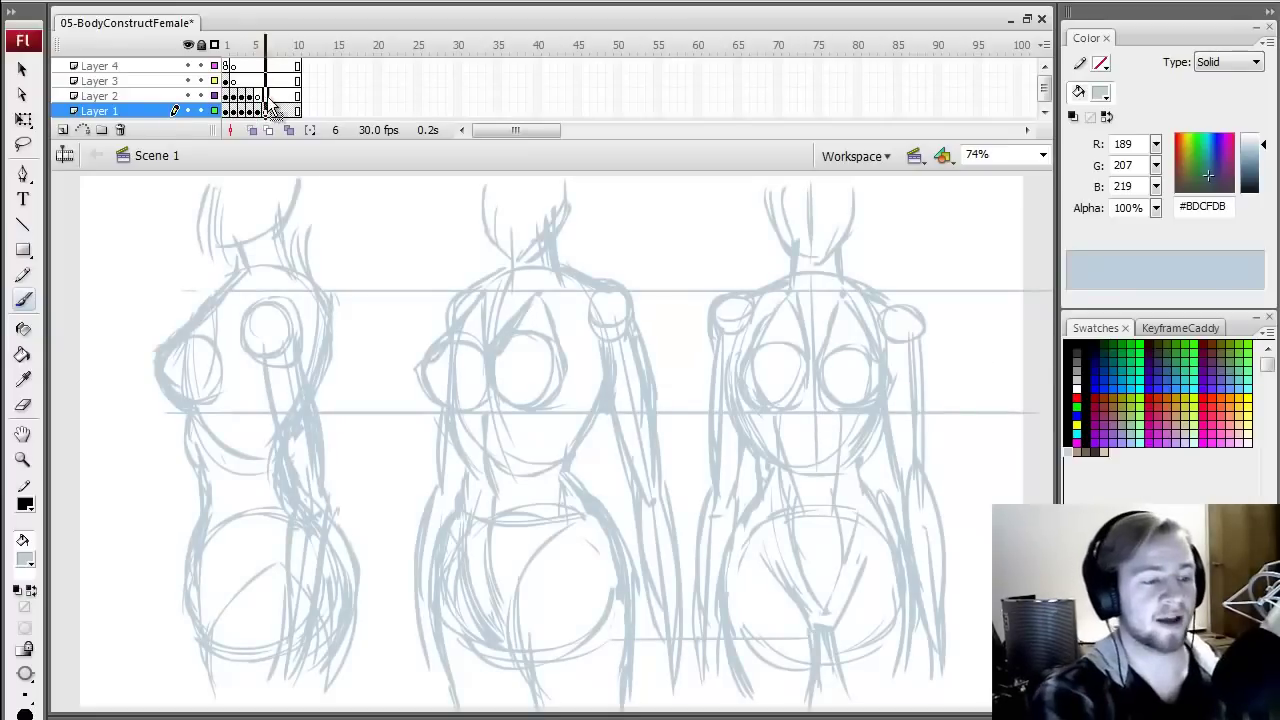
# - Add frame 7 with a copy of the sketch on Layer 1 and a blank Layer 2 keyframe, and set the brush colour to black
pyautogui.click(266, 95)
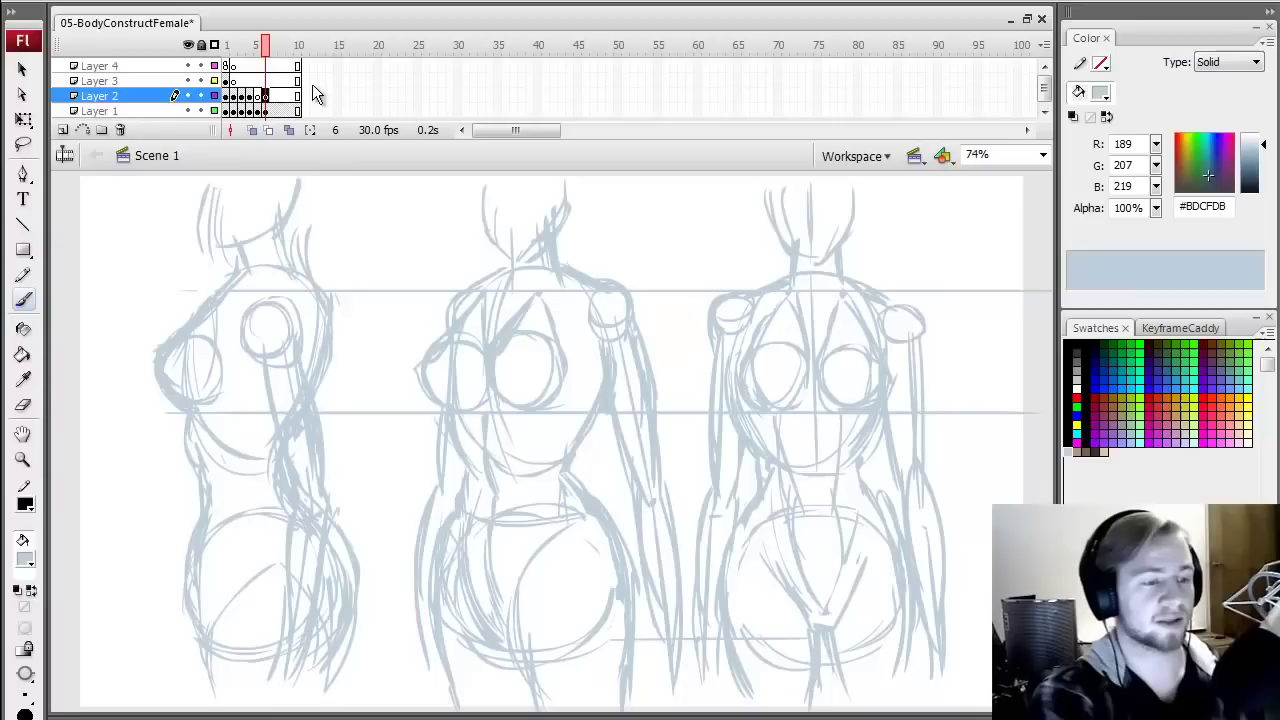
pyautogui.click(1077, 344)
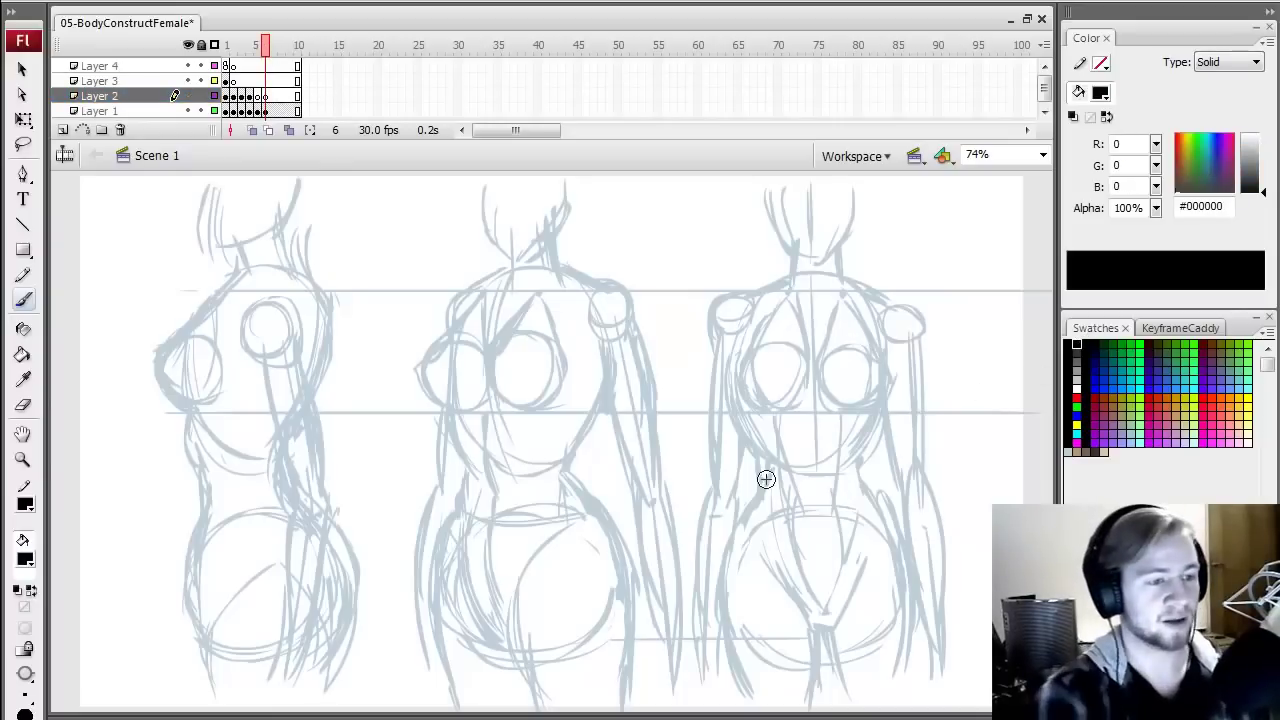
pyautogui.click(274, 96)
pyautogui.click(275, 109)
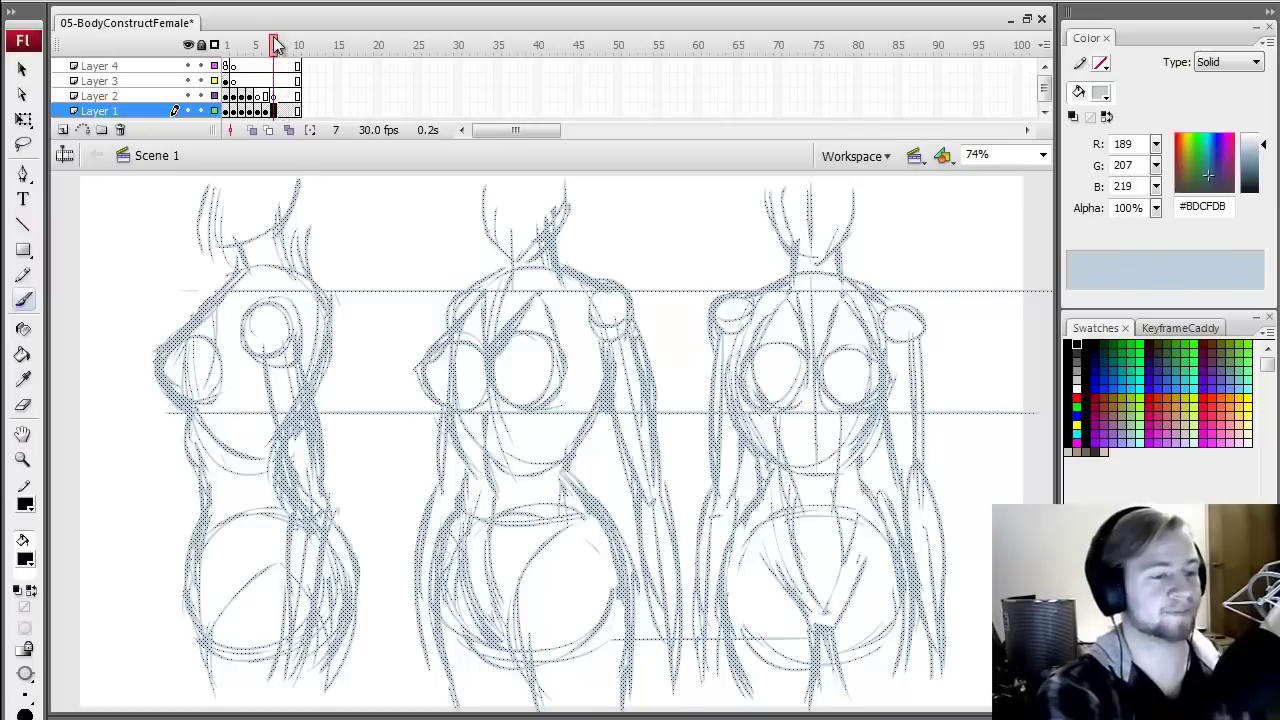
pyautogui.click(276, 42)
pyautogui.click(274, 96)
pyautogui.click(277, 41)
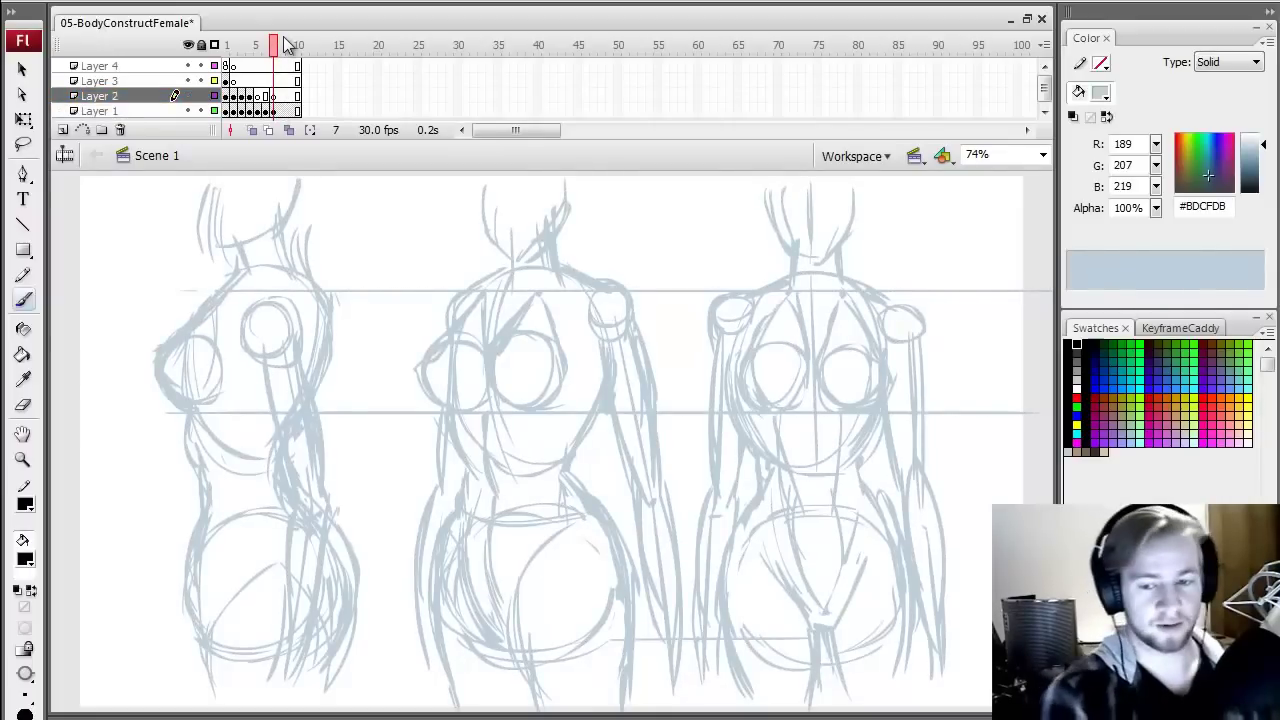
pyautogui.click(1077, 345)
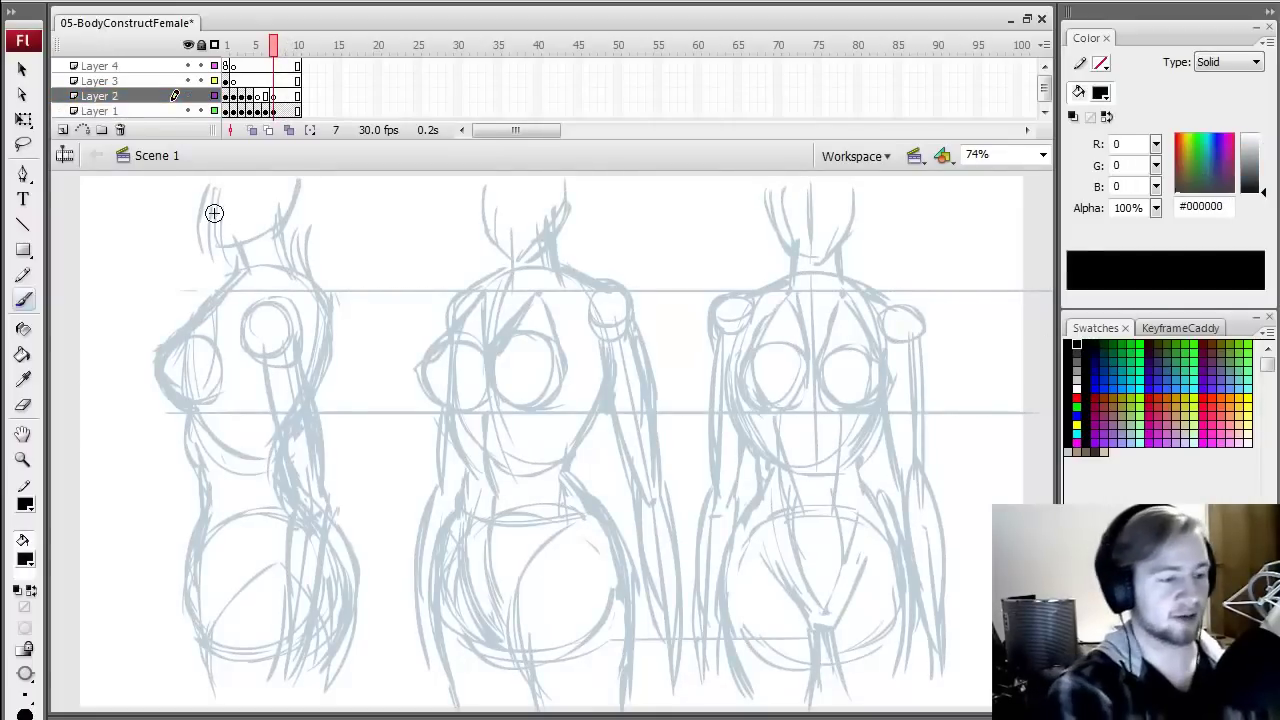
# - Ink the side view's jaw and the front and back of its neck in black on Layer 2
pyautogui.moveTo(206, 192)
pyautogui.mouseDown()
pyautogui.moveTo(214, 222)
pyautogui.moveTo(211, 204)
pyautogui.moveTo(211, 246)
pyautogui.mouseUp()
pyautogui.hotkey('ctrl', 'z')
pyautogui.moveTo(211, 189)
pyautogui.mouseDown()
pyautogui.moveTo(226, 233)
pyautogui.moveTo(208, 240)
pyautogui.moveTo(235, 258)
pyautogui.moveTo(274, 206)
pyautogui.mouseUp()
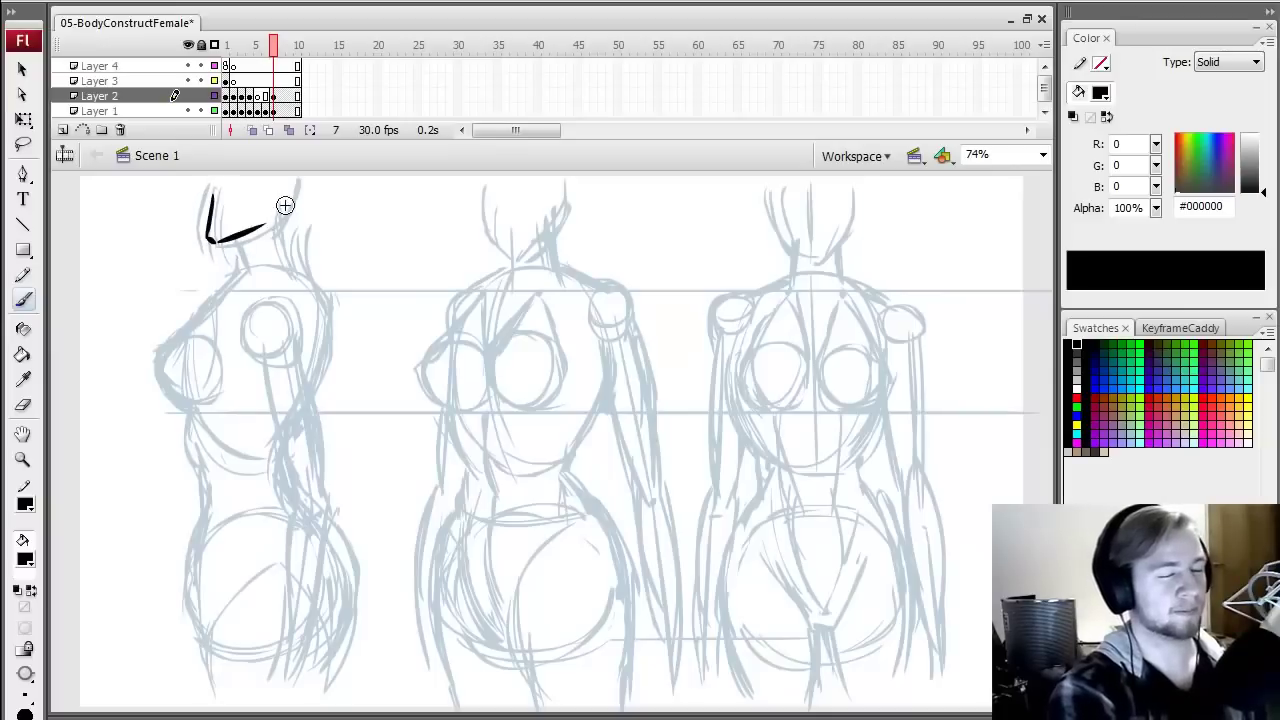
pyautogui.hotkey('ctrl', 'z')
pyautogui.moveTo(213, 240)
pyautogui.mouseDown()
pyautogui.moveTo(270, 210)
pyautogui.moveTo(242, 266)
pyautogui.moveTo(277, 218)
pyautogui.mouseUp()
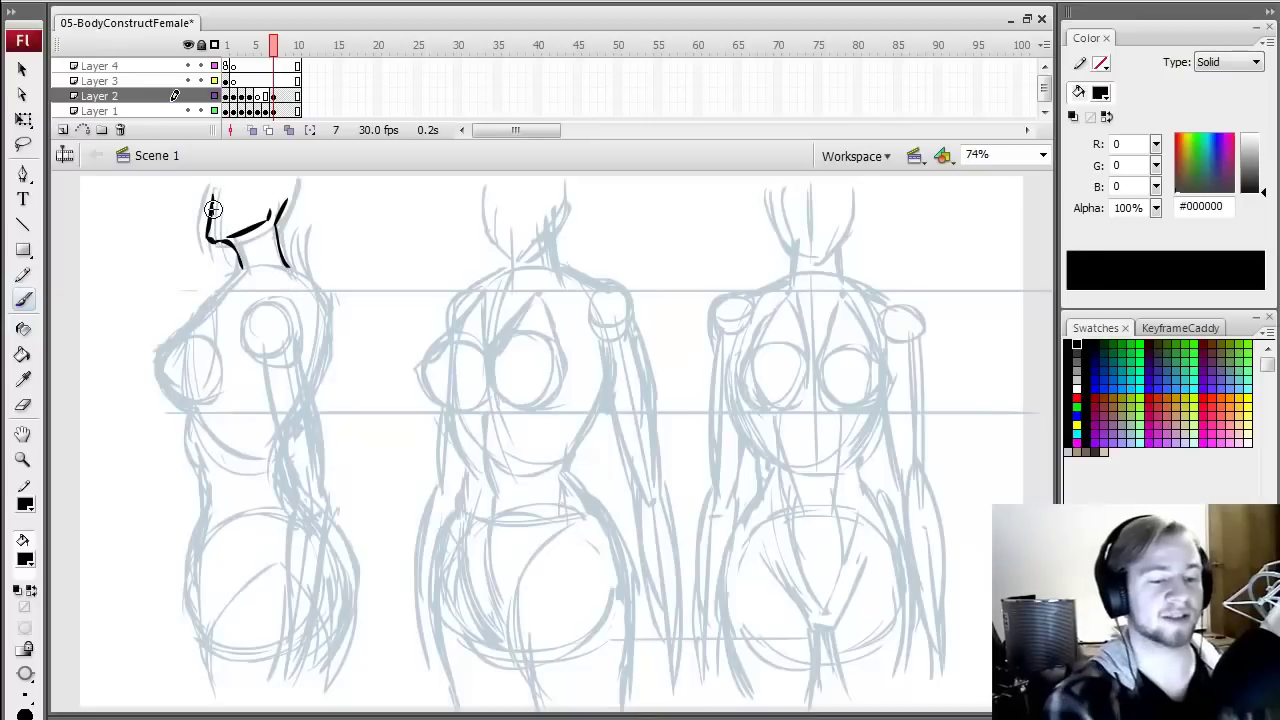
# - Ink the side view's shoulder curves, upper arm and front forearm line over the blue sketch
pyautogui.moveTo(241, 264)
pyautogui.mouseDown()
pyautogui.moveTo(235, 283)
pyautogui.moveTo(299, 311)
pyautogui.moveTo(295, 339)
pyautogui.moveTo(259, 351)
pyautogui.moveTo(295, 490)
pyautogui.mouseUp()
pyautogui.hotkey('ctrl', 'z')
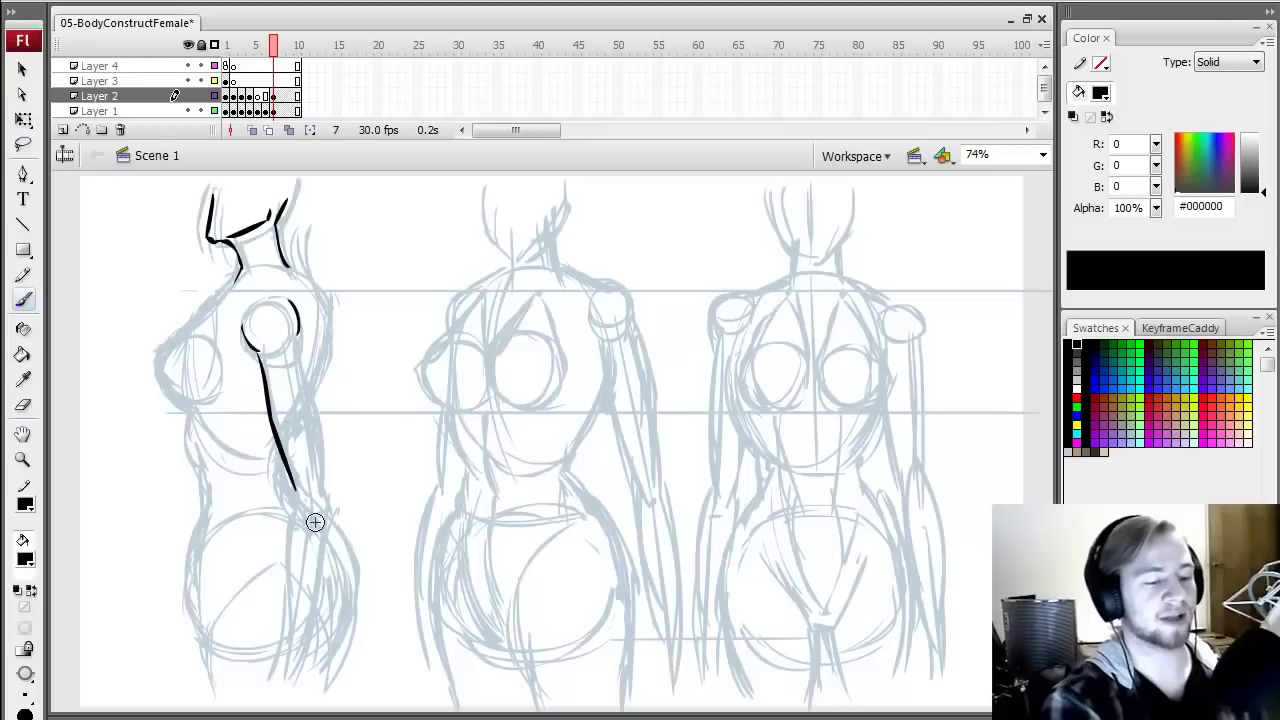
pyautogui.hotkey('ctrl', 'z')
pyautogui.moveTo(258, 352); pyautogui.dragTo(296, 480)
pyautogui.hotkey('ctrl', 'z')
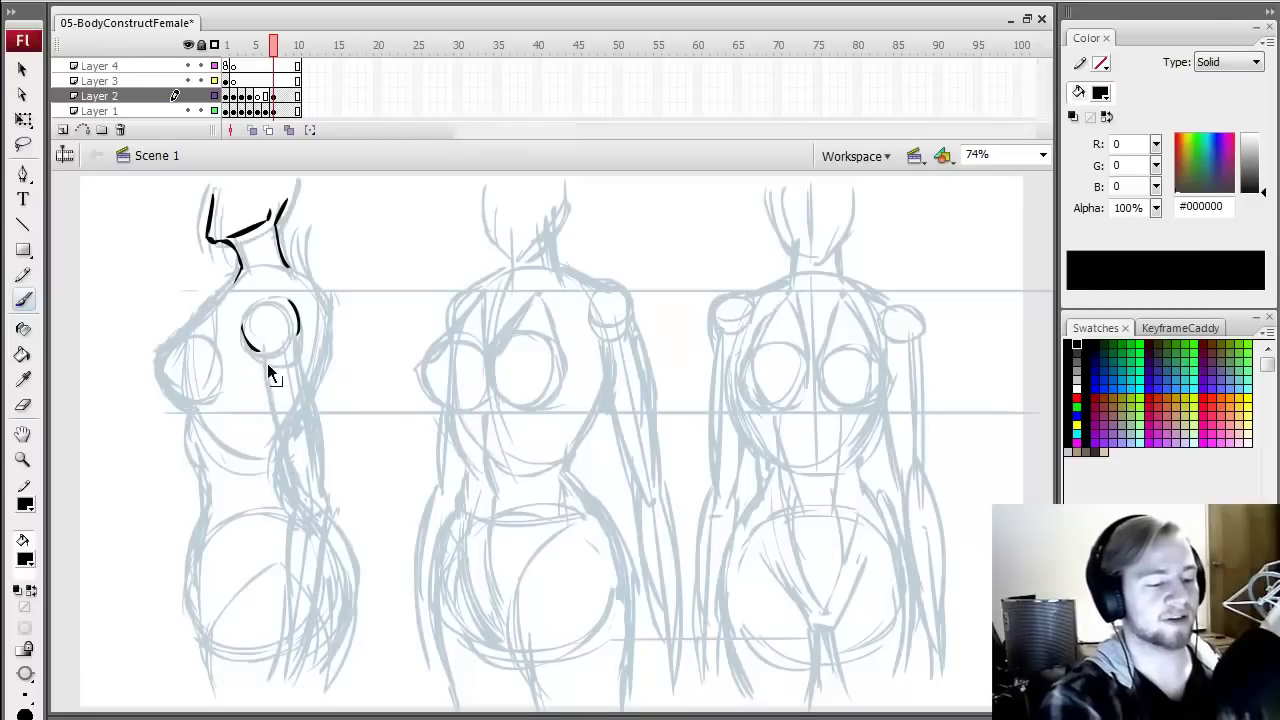
pyautogui.moveTo(260, 352); pyautogui.dragTo(295, 490)
pyautogui.moveTo(297, 334)
pyautogui.mouseDown()
pyautogui.moveTo(322, 499)
pyautogui.moveTo(285, 550)
pyautogui.moveTo(265, 692)
pyautogui.mouseUp()
# - Lock Layer 1 and ink the back of the side view's forearm from the elbow to the wrist
pyautogui.click(201, 110)
pyautogui.press('e')
pyautogui.press('b')
pyautogui.moveTo(322, 476)
pyautogui.mouseDown()
pyautogui.moveTo(333, 525)
pyautogui.moveTo(302, 662)
pyautogui.mouseUp()
pyautogui.hotkey('ctrl', 'z')
pyautogui.moveTo(331, 514); pyautogui.dragTo(300, 684)
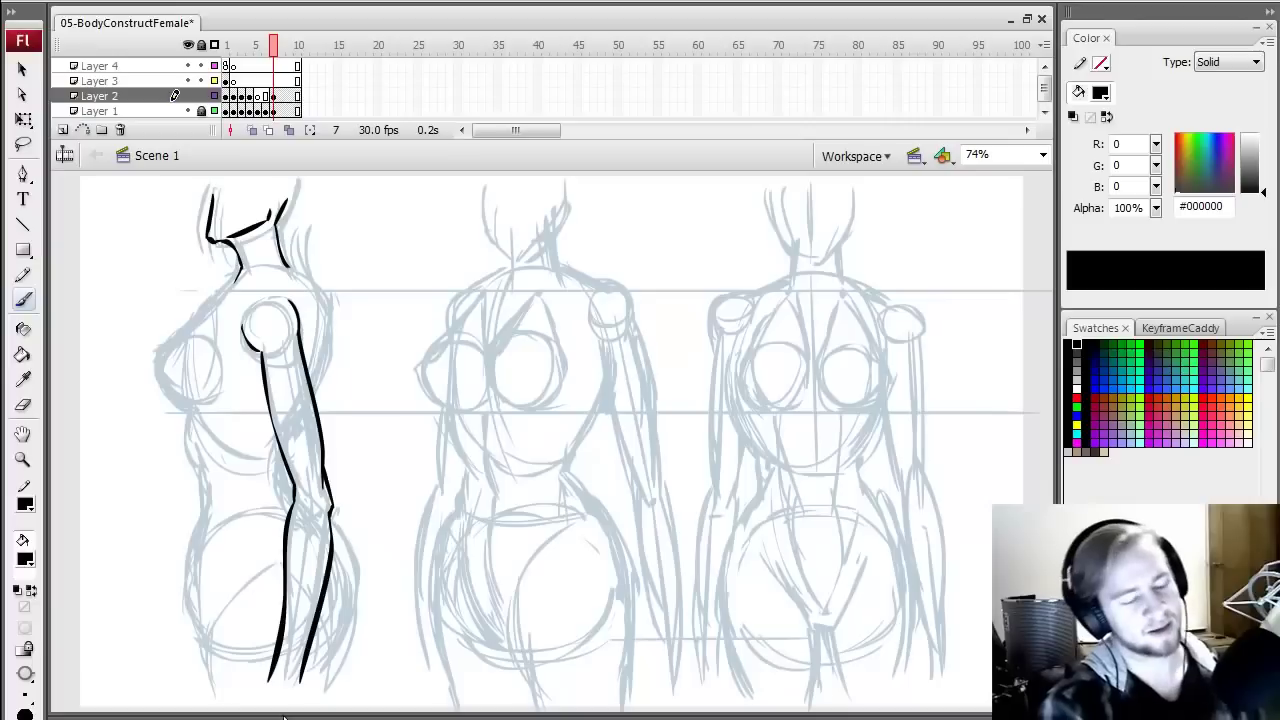
pyautogui.hotkey('ctrl', 'z')
pyautogui.moveTo(331, 509); pyautogui.dragTo(285, 680)
pyautogui.hotkey('ctrl', 'z')
pyautogui.moveTo(332, 508)
pyautogui.mouseDown()
pyautogui.moveTo(340, 563)
pyautogui.moveTo(298, 655)
pyautogui.mouseUp()
# - Trim the inked line at the back of the side view's shoulder with the eraser
pyautogui.press('e')
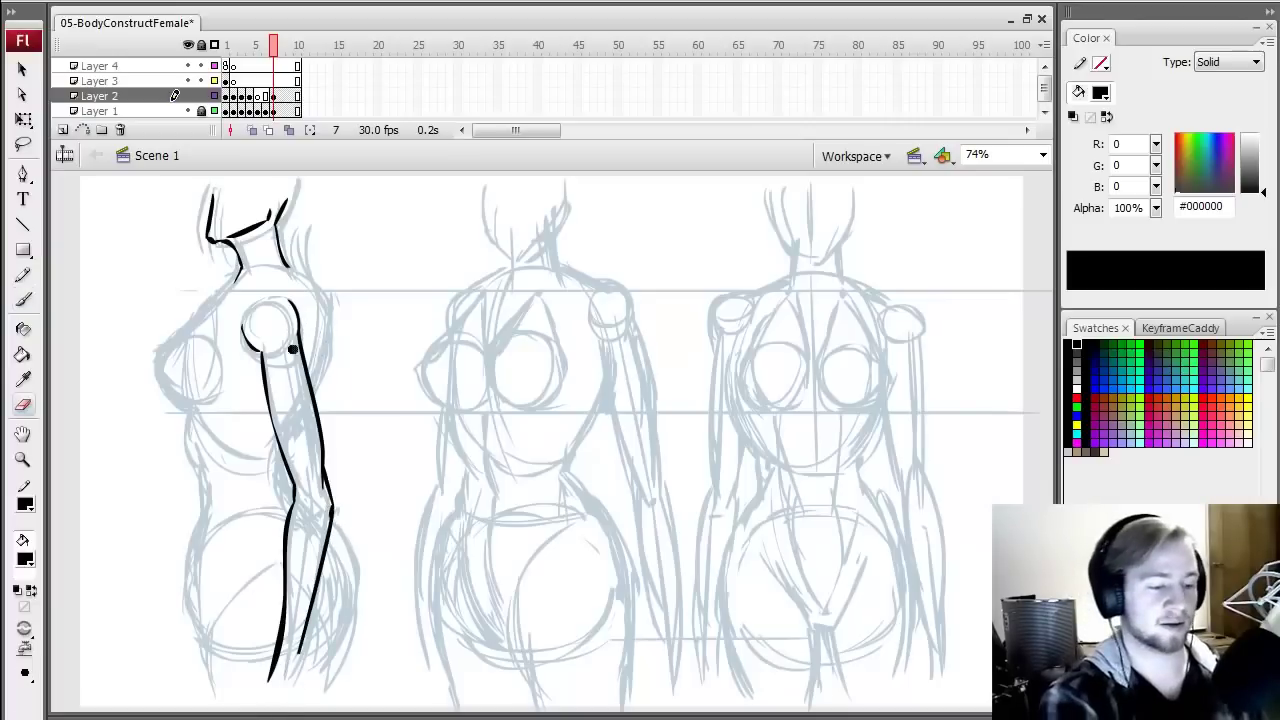
pyautogui.moveTo(292, 348)
pyautogui.mouseDown()
pyautogui.moveTo(290, 297)
pyautogui.moveTo(302, 366)
pyautogui.moveTo(290, 300)
pyautogui.moveTo(302, 350)
pyautogui.mouseUp()
pyautogui.press('b')
pyautogui.press('e')
pyautogui.press('b')
pyautogui.hotkey('ctrl', 'z')
pyautogui.hotkey('ctrl', 'z')
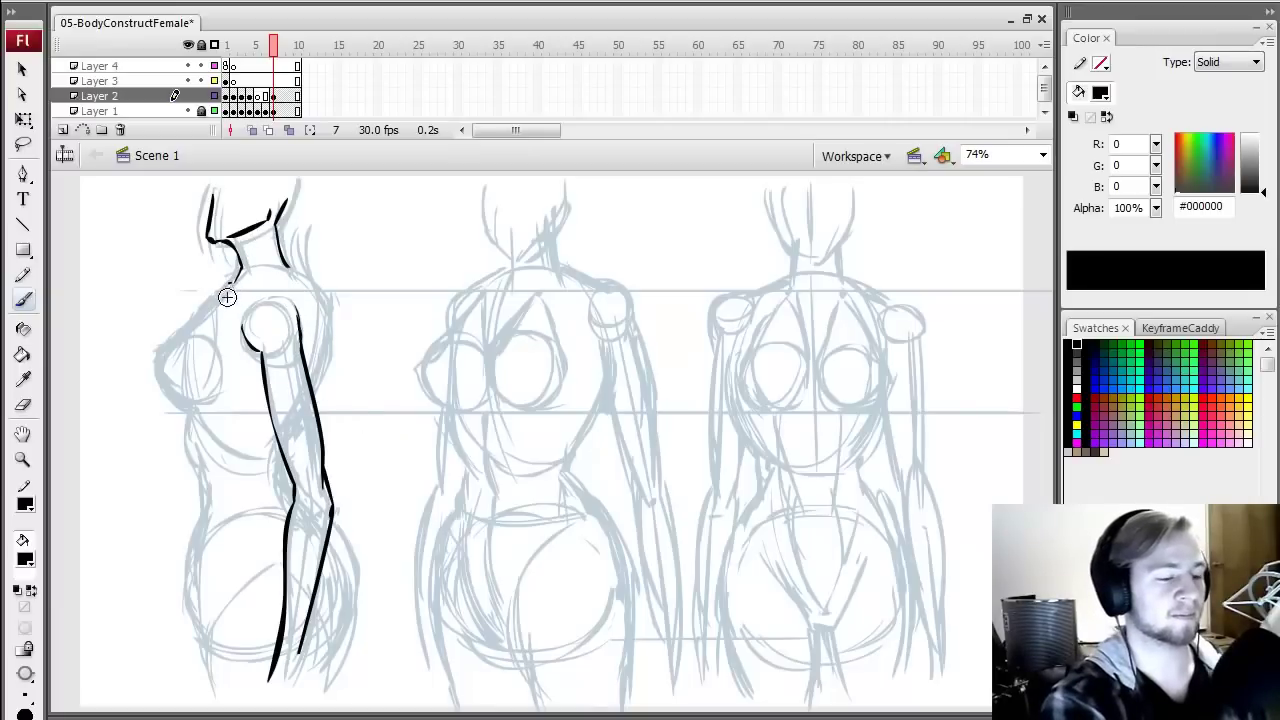
# - Ink the side view's collarbone and upper chest, continuing into the rounded contour of the breast
pyautogui.moveTo(239, 275); pyautogui.dragTo(224, 290)
pyautogui.moveTo(211, 340); pyautogui.dragTo(166, 342)
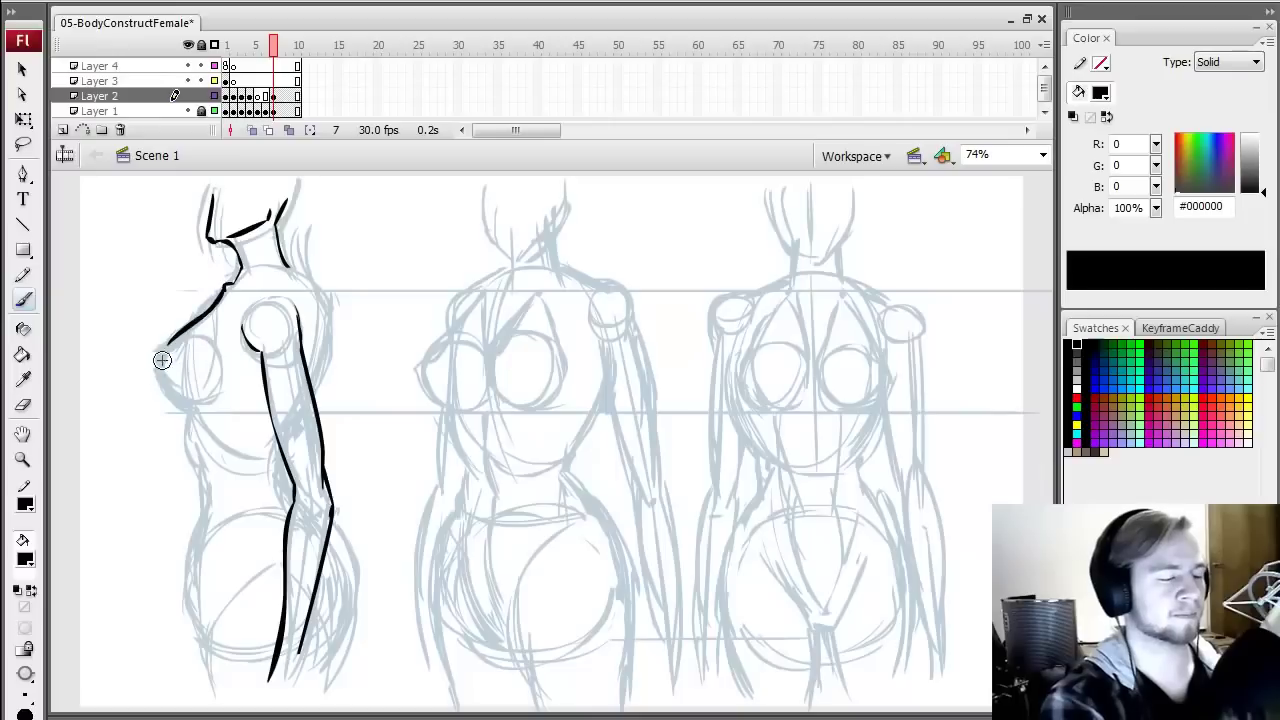
pyautogui.moveTo(183, 413); pyautogui.dragTo(187, 413)
pyautogui.hotkey('ctrl', 'z')
pyautogui.moveTo(170, 342); pyautogui.dragTo(201, 413)
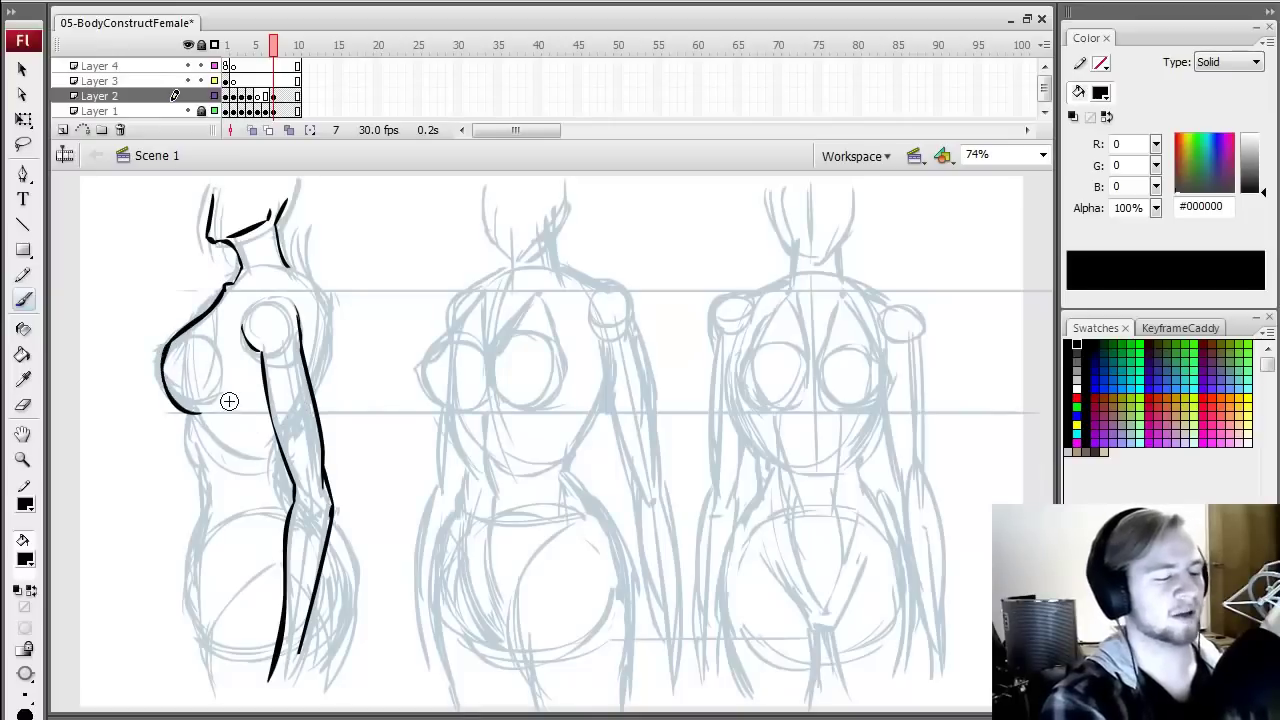
pyautogui.moveTo(172, 342)
pyautogui.mouseDown()
pyautogui.moveTo(220, 395)
pyautogui.moveTo(222, 370)
pyautogui.mouseUp()
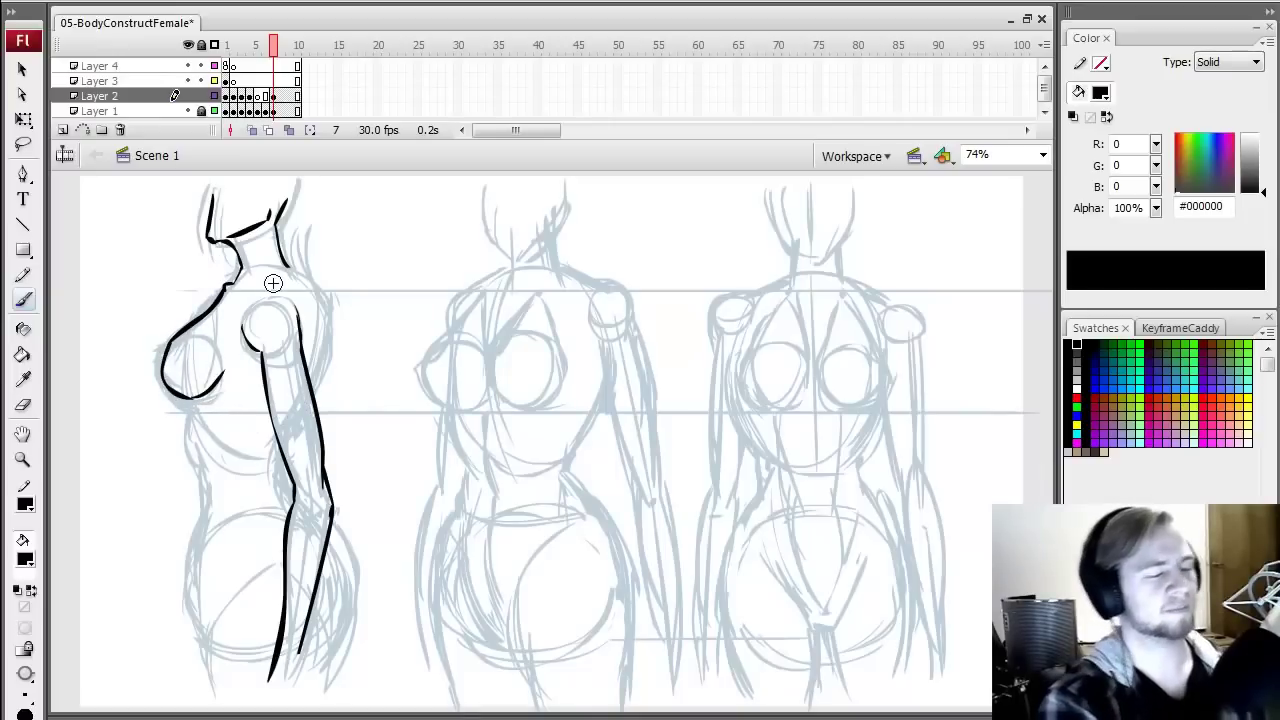
pyautogui.hotkey('ctrl', 'z')
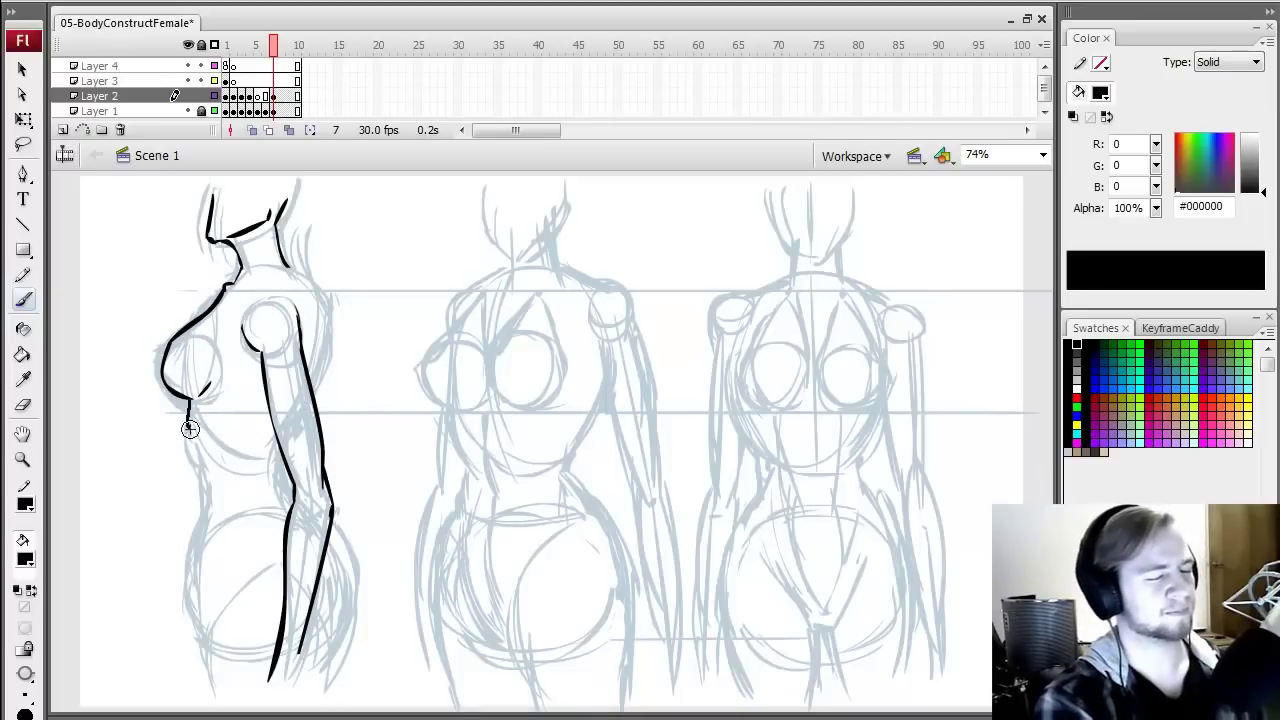
# - Ink the side view's front contour from under the breast to the waist, plus the back contour behind the arm
pyautogui.moveTo(190, 428); pyautogui.dragTo(200, 462)
pyautogui.moveTo(290, 262)
pyautogui.mouseDown()
pyautogui.moveTo(318, 362)
pyautogui.moveTo(312, 297)
pyautogui.moveTo(308, 374)
pyautogui.mouseUp()
pyautogui.hotkey('ctrl', 'z')
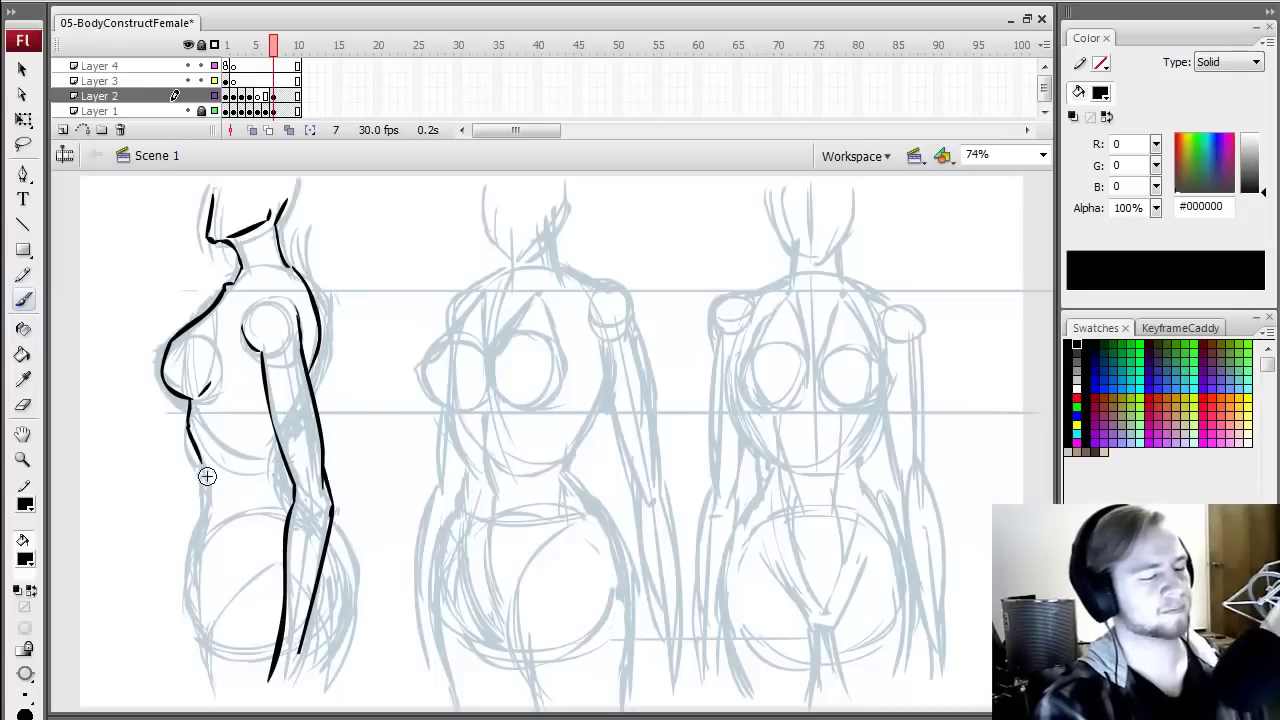
pyautogui.moveTo(201, 465); pyautogui.dragTo(203, 495)
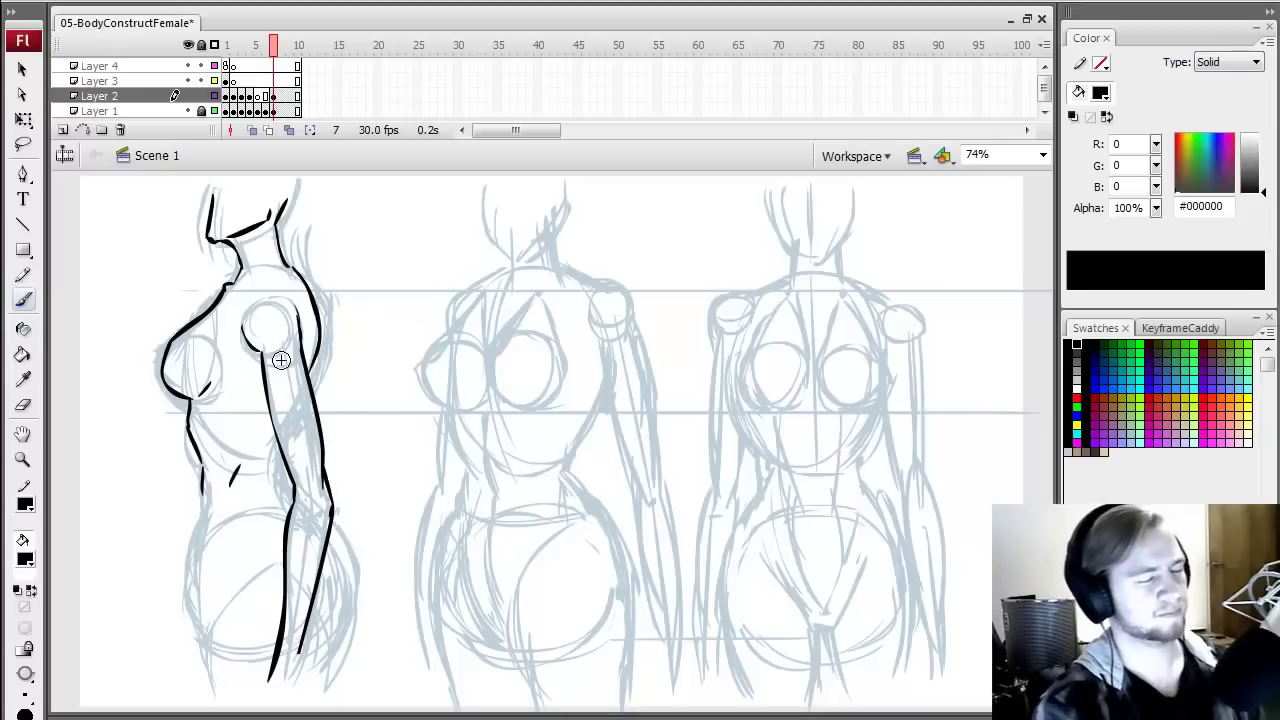
pyautogui.moveTo(283, 460); pyautogui.dragTo(301, 488)
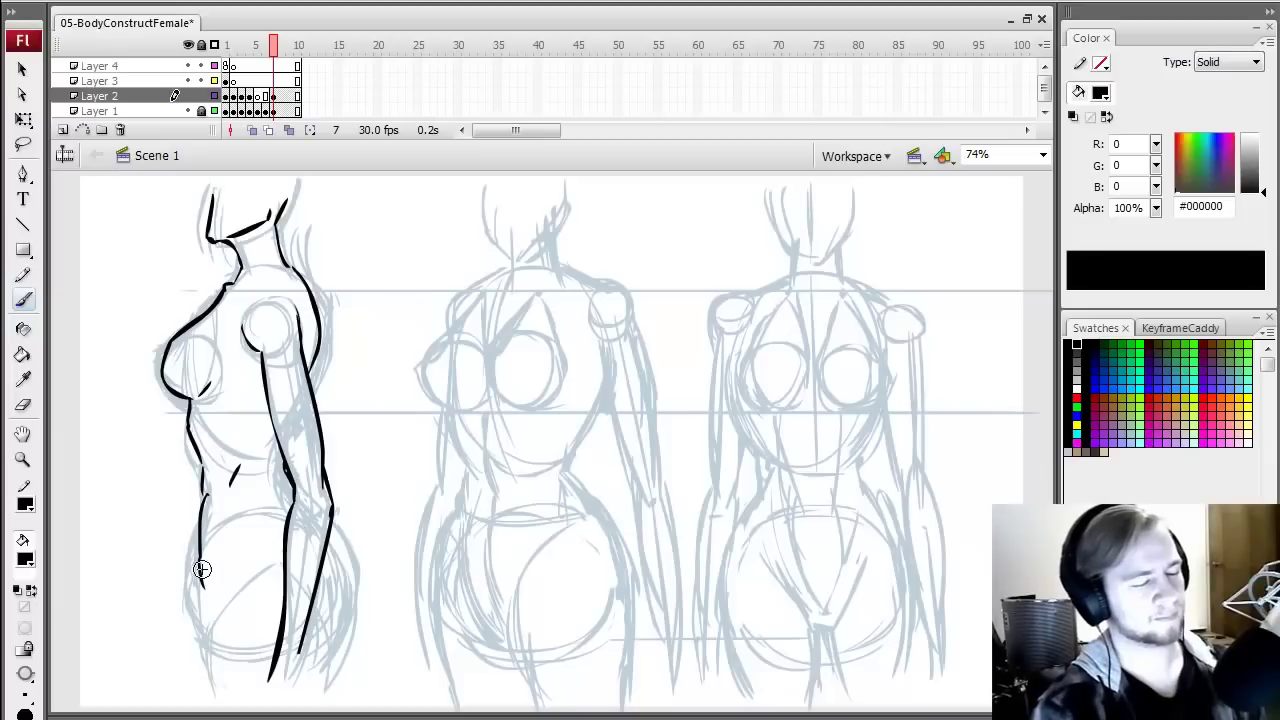
# - Try to ink the side view's front thigh line and the buttock curve behind the forearm
pyautogui.moveTo(202, 594); pyautogui.dragTo(207, 710)
pyautogui.moveTo(335, 545); pyautogui.dragTo(323, 680)
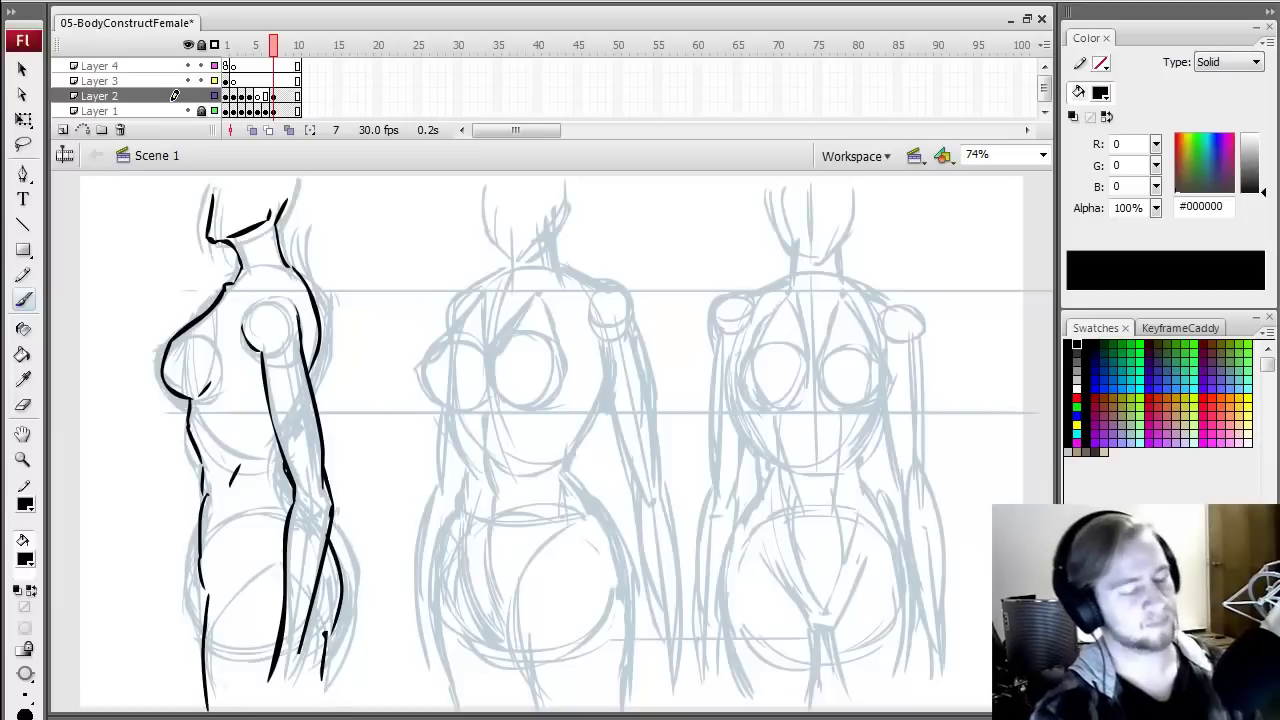
pyautogui.hotkey('ctrl', 'z')
pyautogui.hotkey('ctrl', 'z')
pyautogui.moveTo(338, 542); pyautogui.dragTo(299, 655)
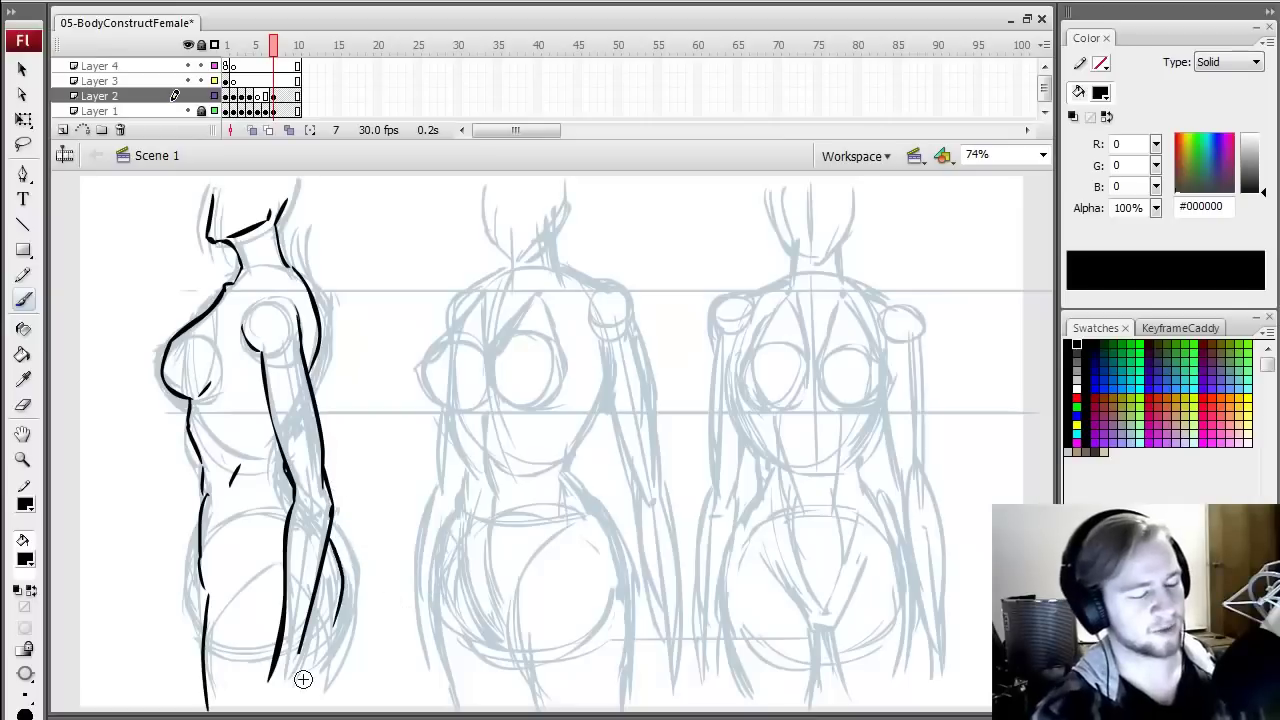
pyautogui.hotkey('ctrl', 'z')
pyautogui.hotkey('ctrl', 'z')
# - Erase the lower end of the side view's belly line and redraw it curving inward to the groin
pyautogui.press('e')
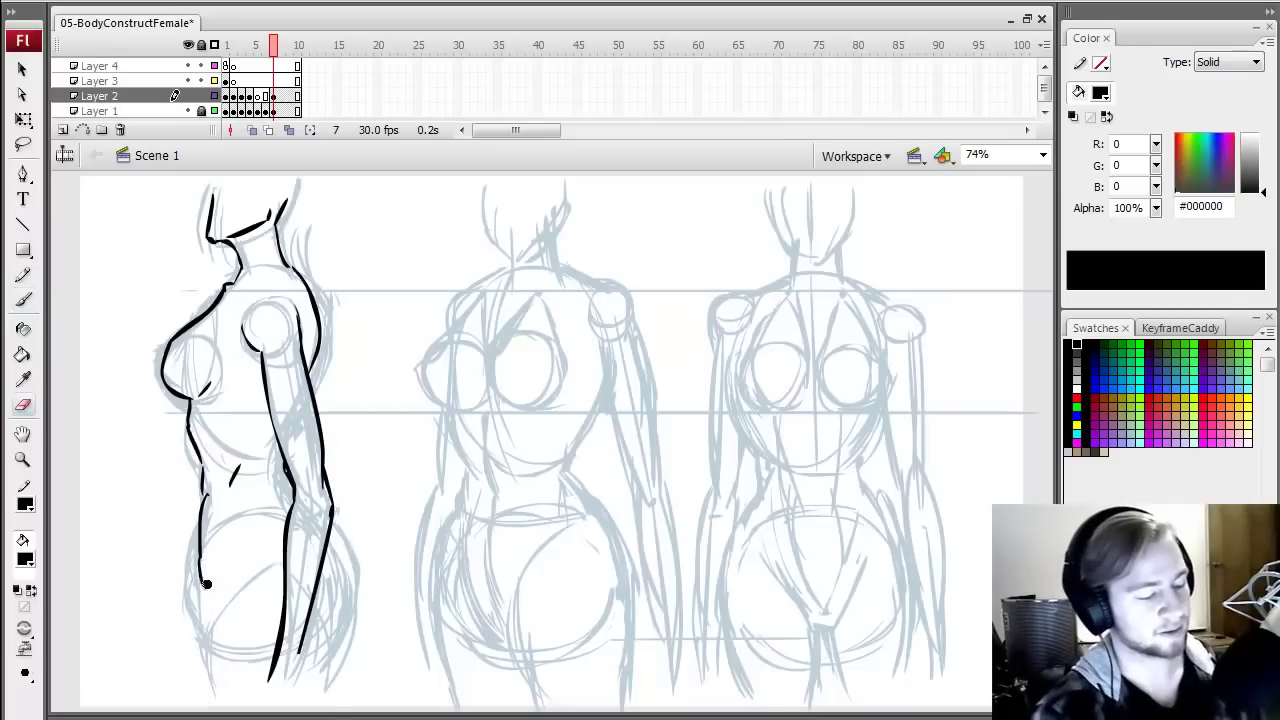
pyautogui.press('b')
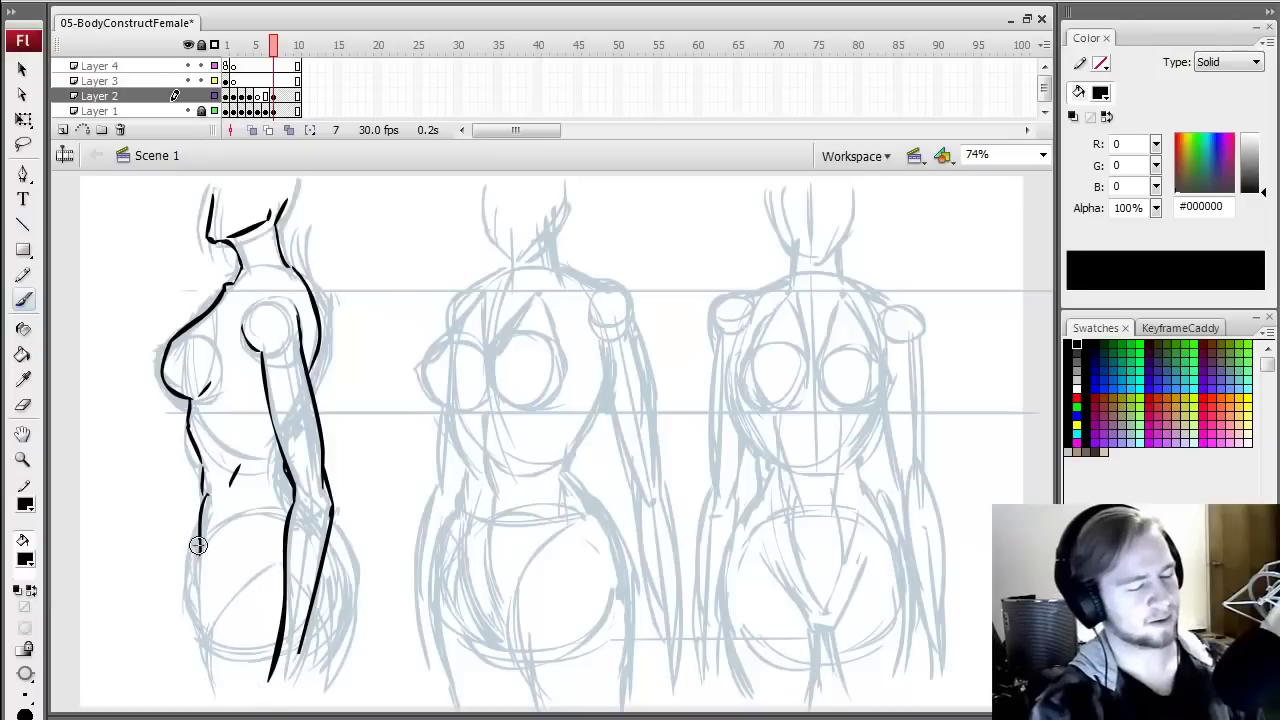
pyautogui.moveTo(198, 545); pyautogui.dragTo(215, 630)
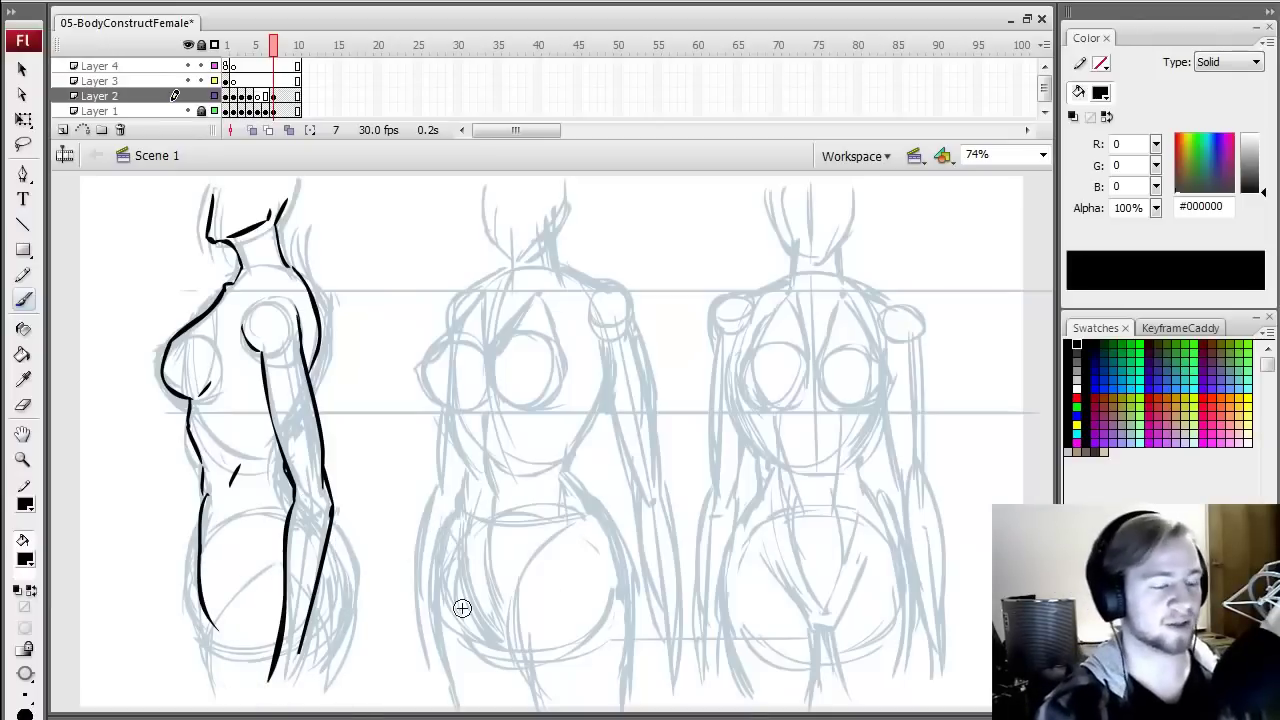
# - Try out a separate buttock and upper thigh contour in the empty space behind the side view
pyautogui.moveTo(350, 517)
pyautogui.mouseDown()
pyautogui.moveTo(369, 537)
pyautogui.moveTo(390, 651)
pyautogui.mouseUp()
pyautogui.hotkey('ctrl', 'z')
pyautogui.moveTo(359, 516)
pyautogui.mouseDown()
pyautogui.moveTo(389, 584)
pyautogui.moveTo(386, 628)
pyautogui.mouseUp()
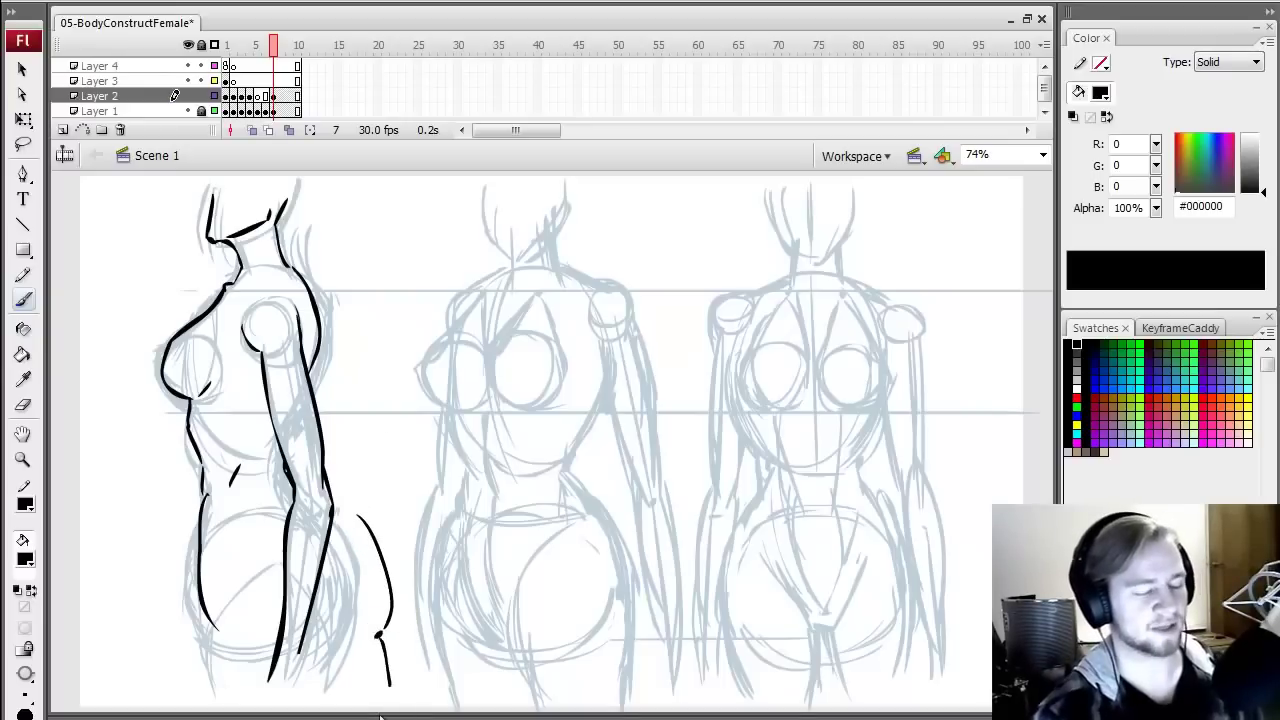
pyautogui.hotkey('ctrl', 'z')
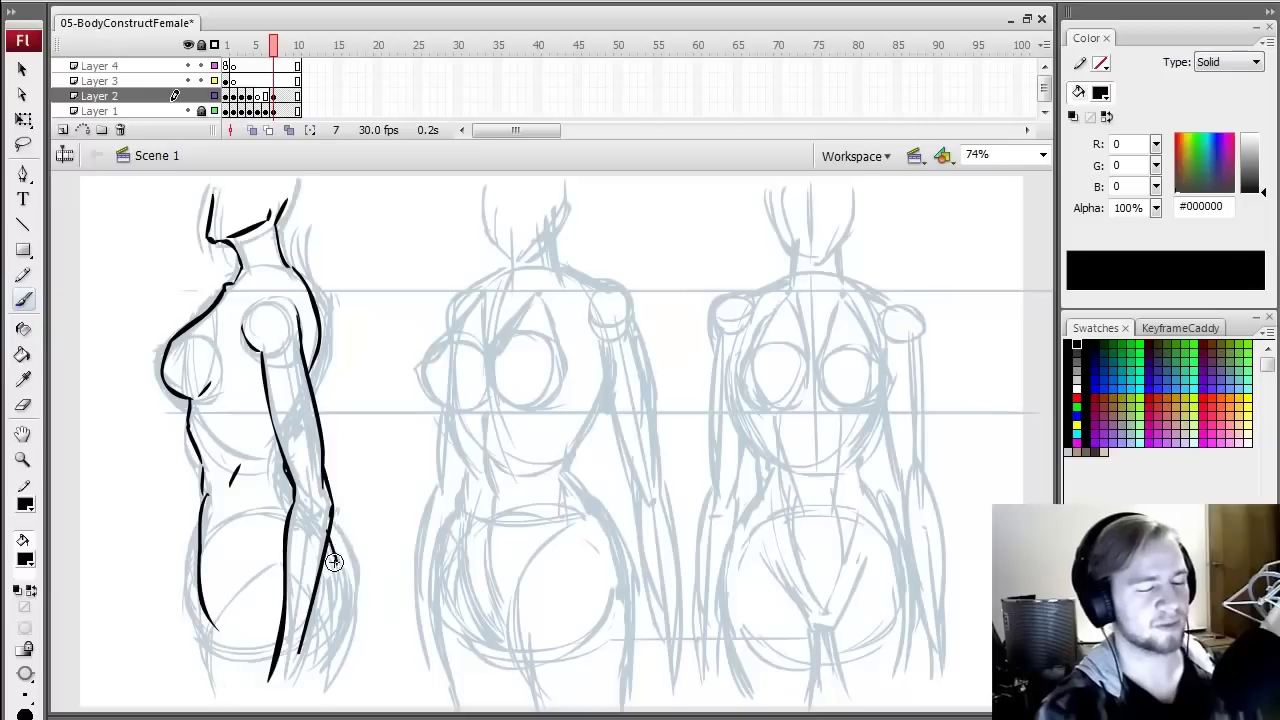
# - Ink the side view's buttock curve behind the forearm and the front and back lines of the thighs
pyautogui.moveTo(330, 540)
pyautogui.mouseDown()
pyautogui.moveTo(354, 578)
pyautogui.moveTo(335, 627)
pyautogui.moveTo(357, 620)
pyautogui.moveTo(331, 664)
pyautogui.mouseUp()
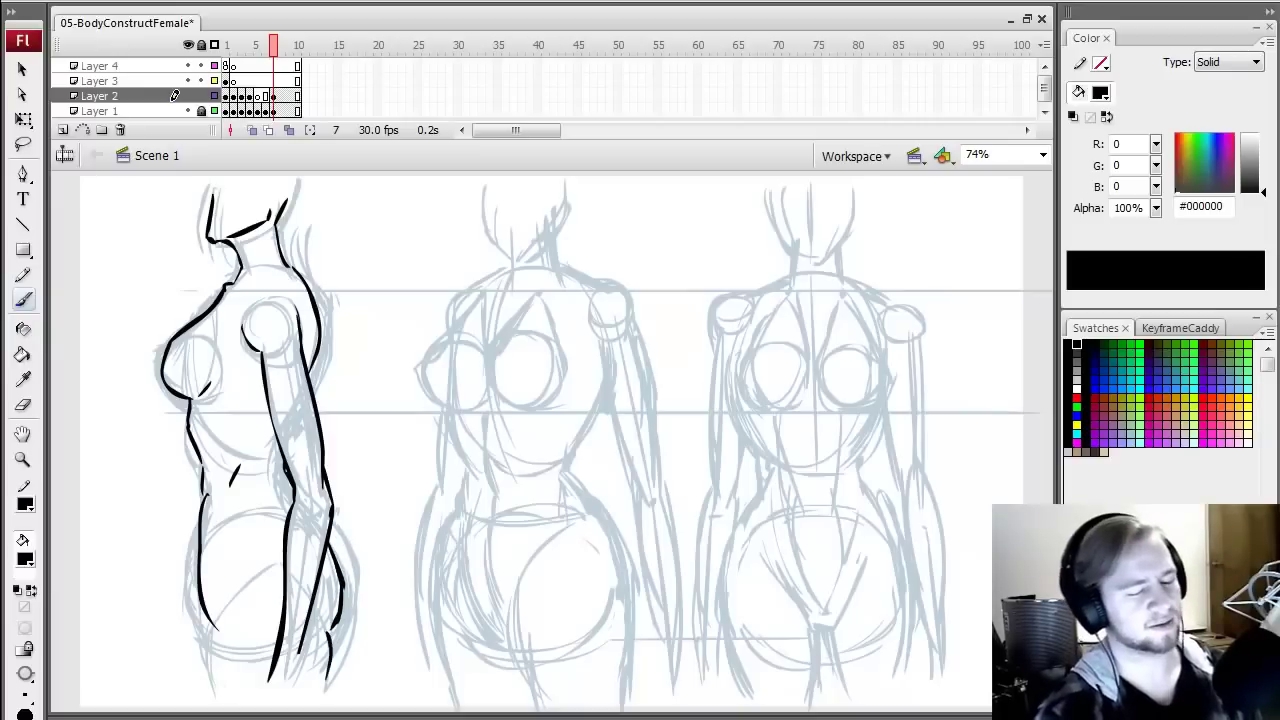
pyautogui.moveTo(229, 628); pyautogui.dragTo(242, 678)
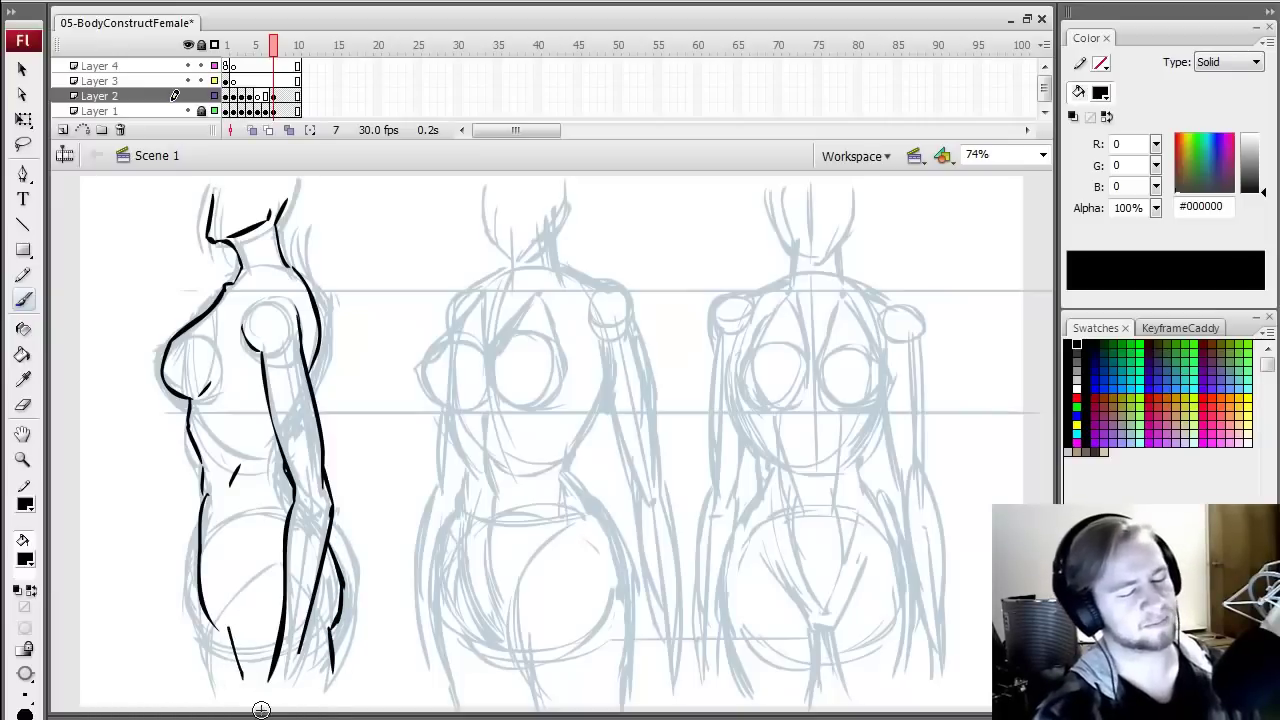
pyautogui.moveTo(200, 604); pyautogui.dragTo(210, 678)
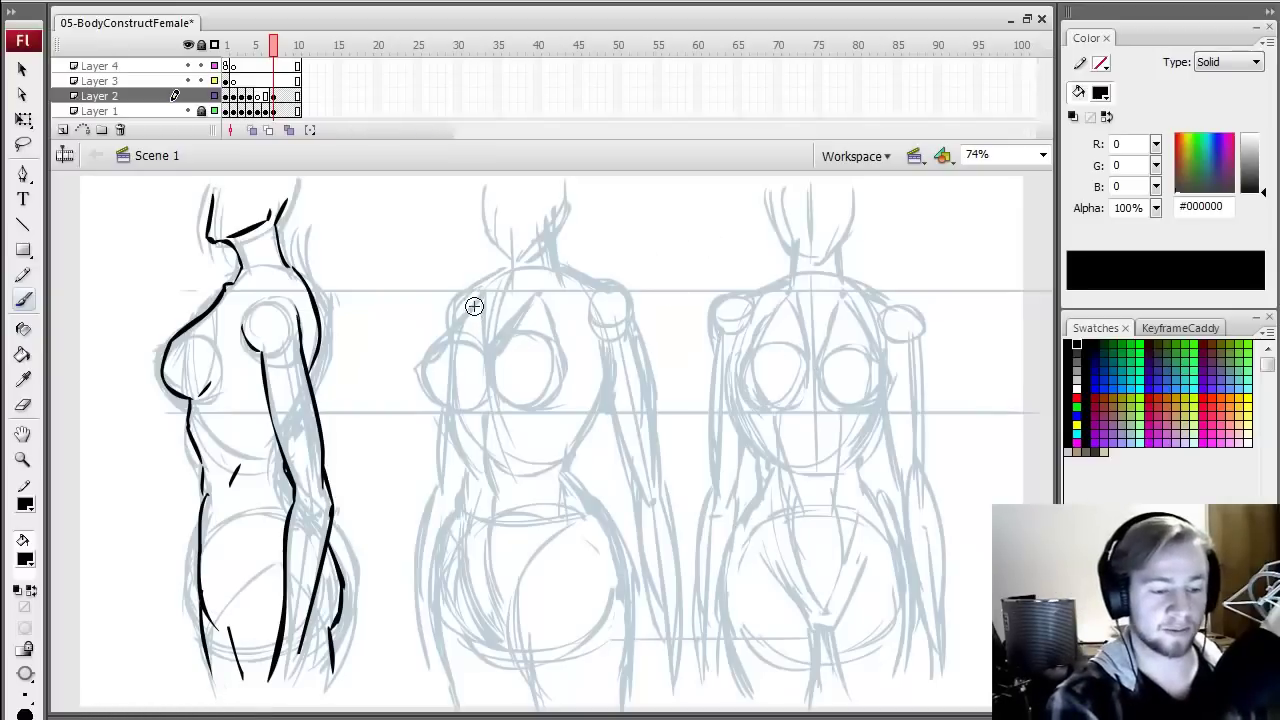
# - Ink the three-quarter view's breasts, running the far contour down from the chest and reworking the near breast's inner curve
pyautogui.moveTo(474, 300); pyautogui.dragTo(425, 354)
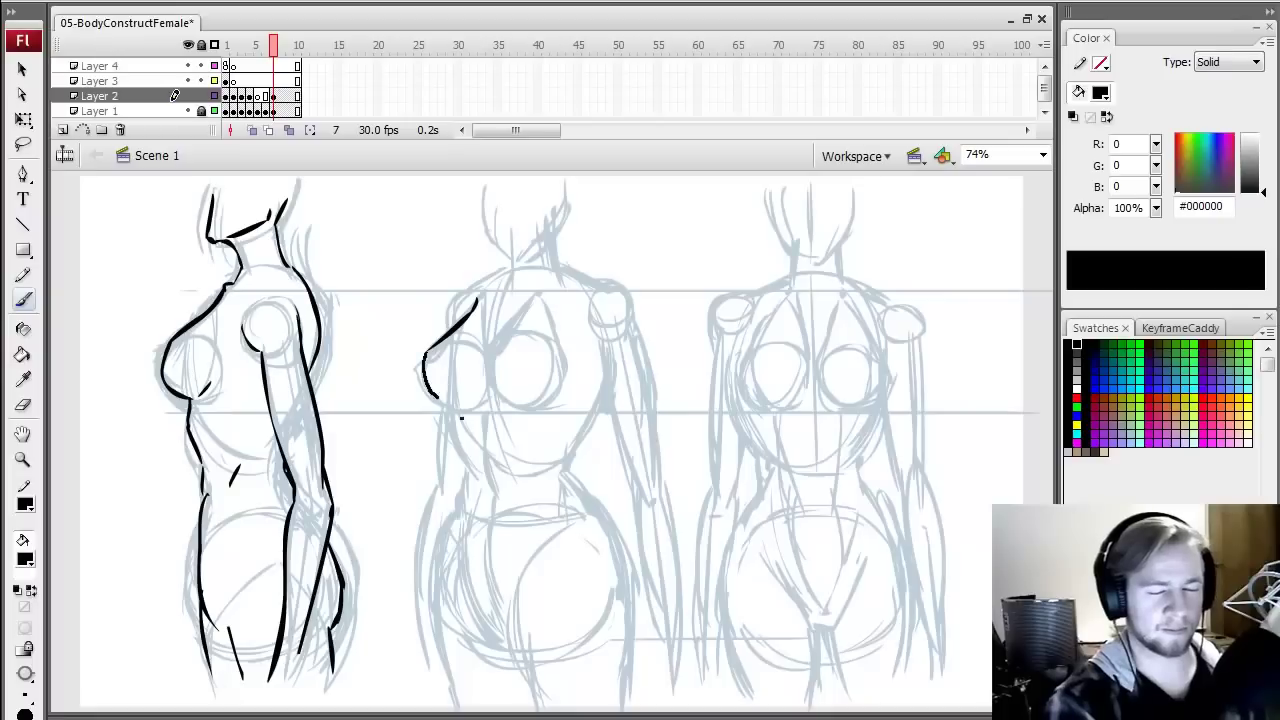
pyautogui.moveTo(461, 418); pyautogui.dragTo(480, 402)
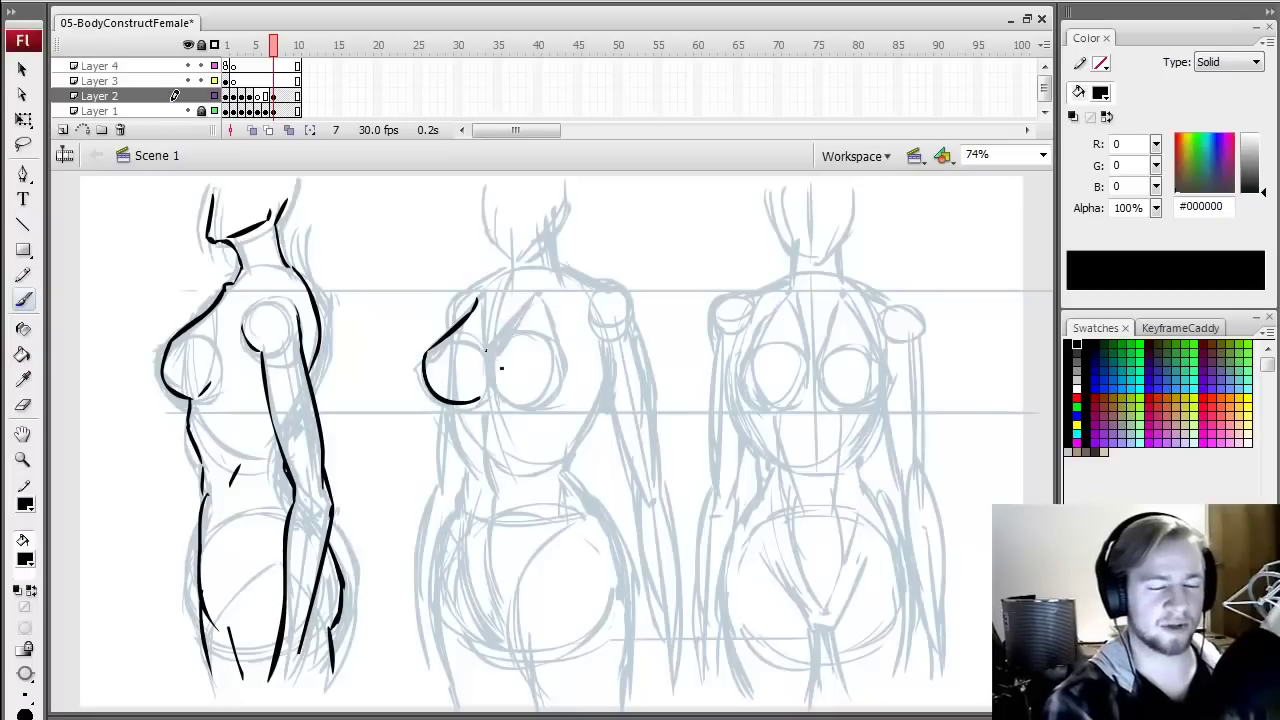
pyautogui.moveTo(486, 350)
pyautogui.mouseDown()
pyautogui.moveTo(506, 405)
pyautogui.moveTo(562, 395)
pyautogui.mouseUp()
pyautogui.press('q')
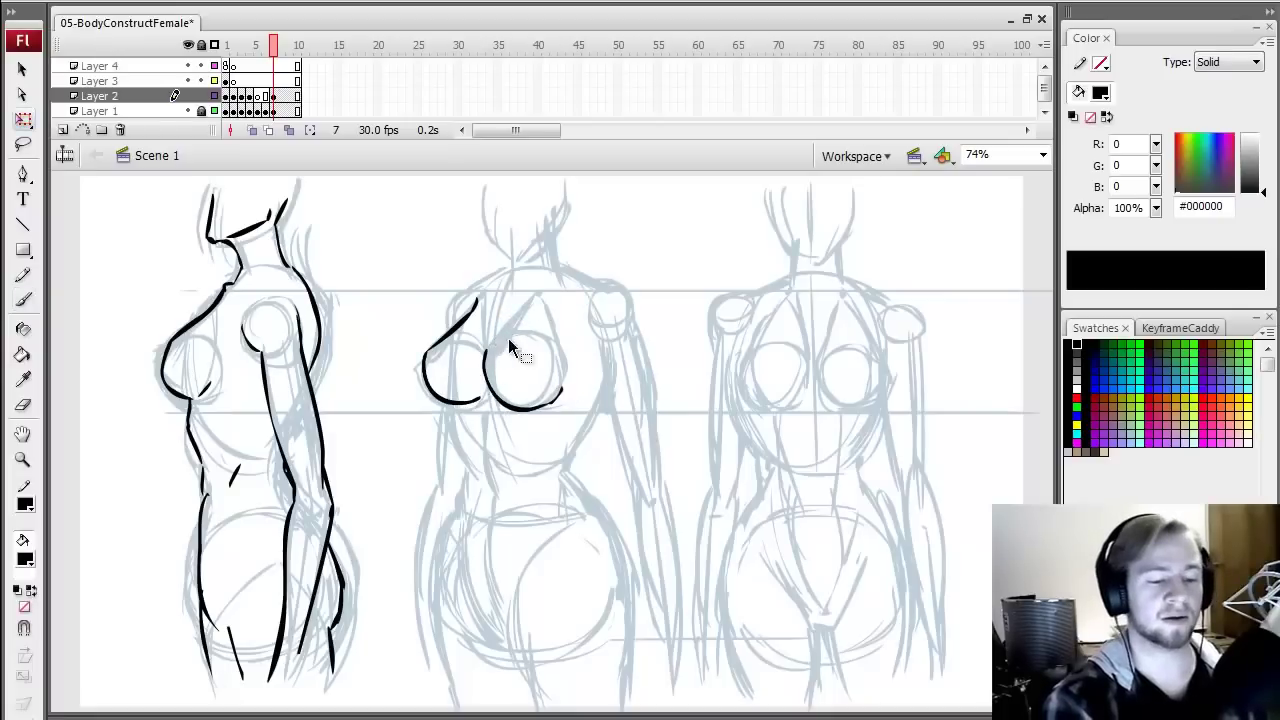
pyautogui.moveTo(508, 338); pyautogui.dragTo(476, 385)
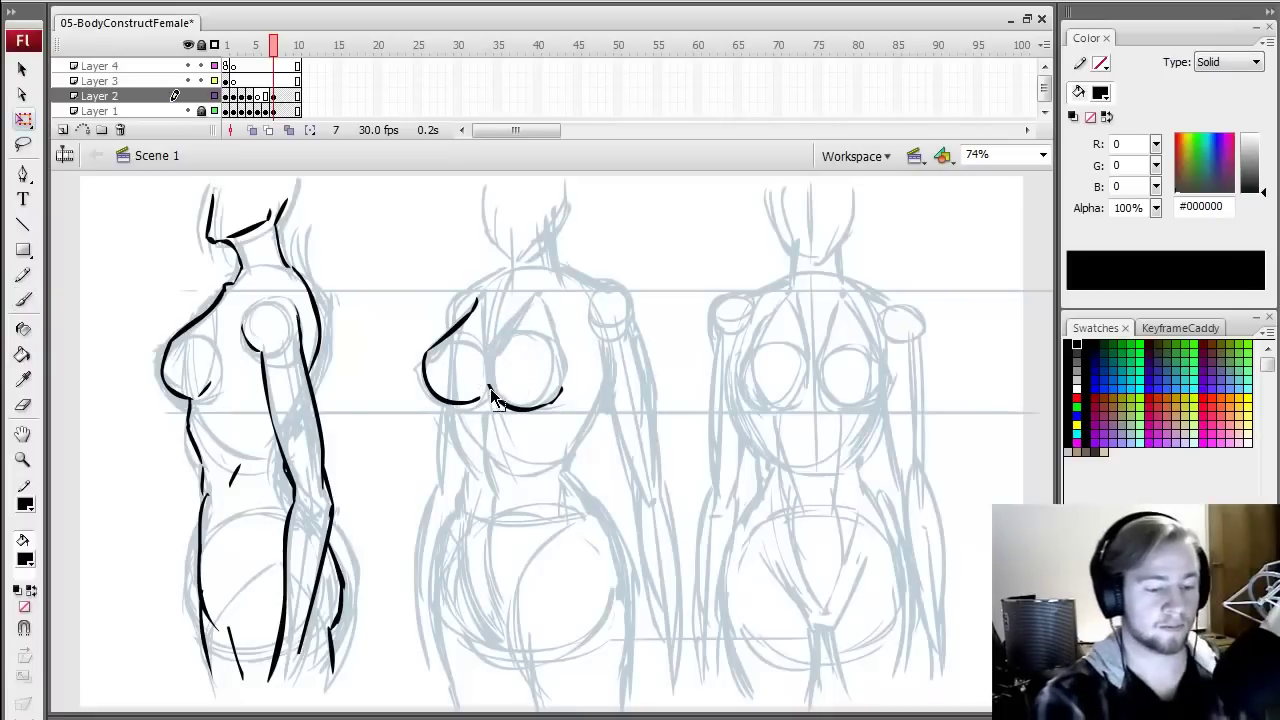
pyautogui.press('b')
pyautogui.moveTo(500, 336); pyautogui.dragTo(488, 386)
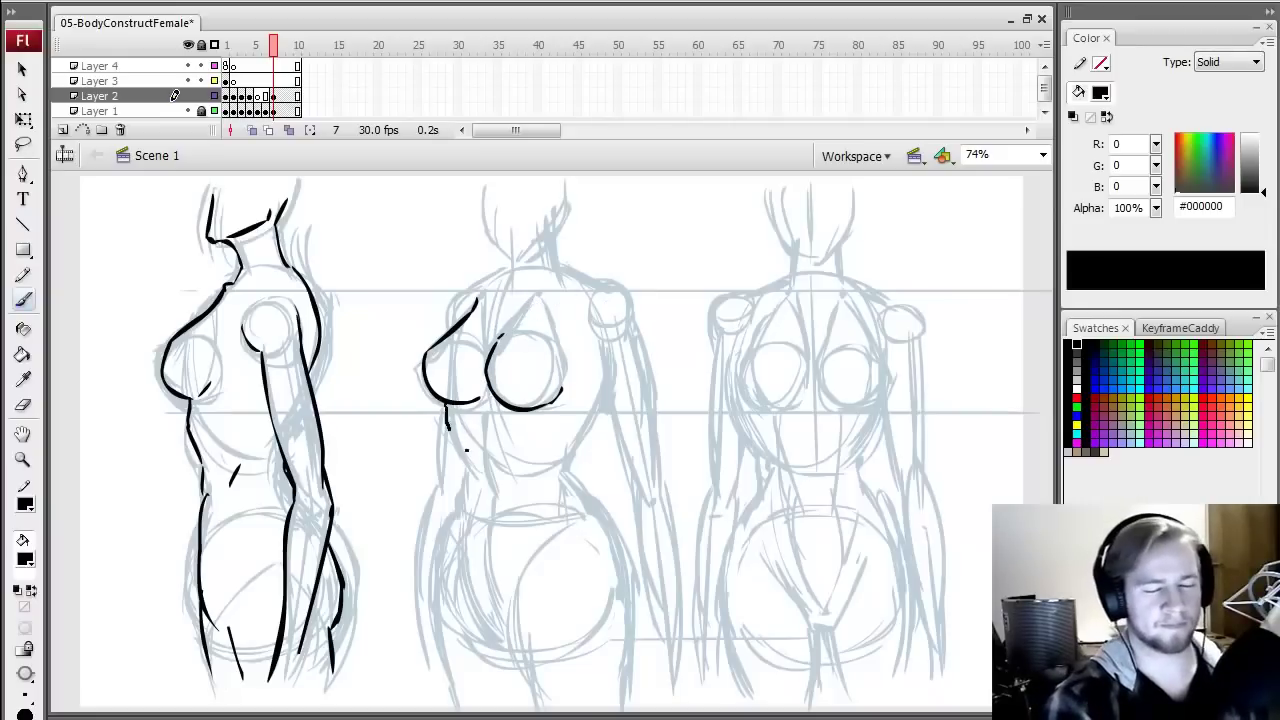
# - Ink the three-quarter view's far ribcage edge below the breast and the slope from the neck to the near shoulder
pyautogui.moveTo(446, 405); pyautogui.dragTo(472, 466)
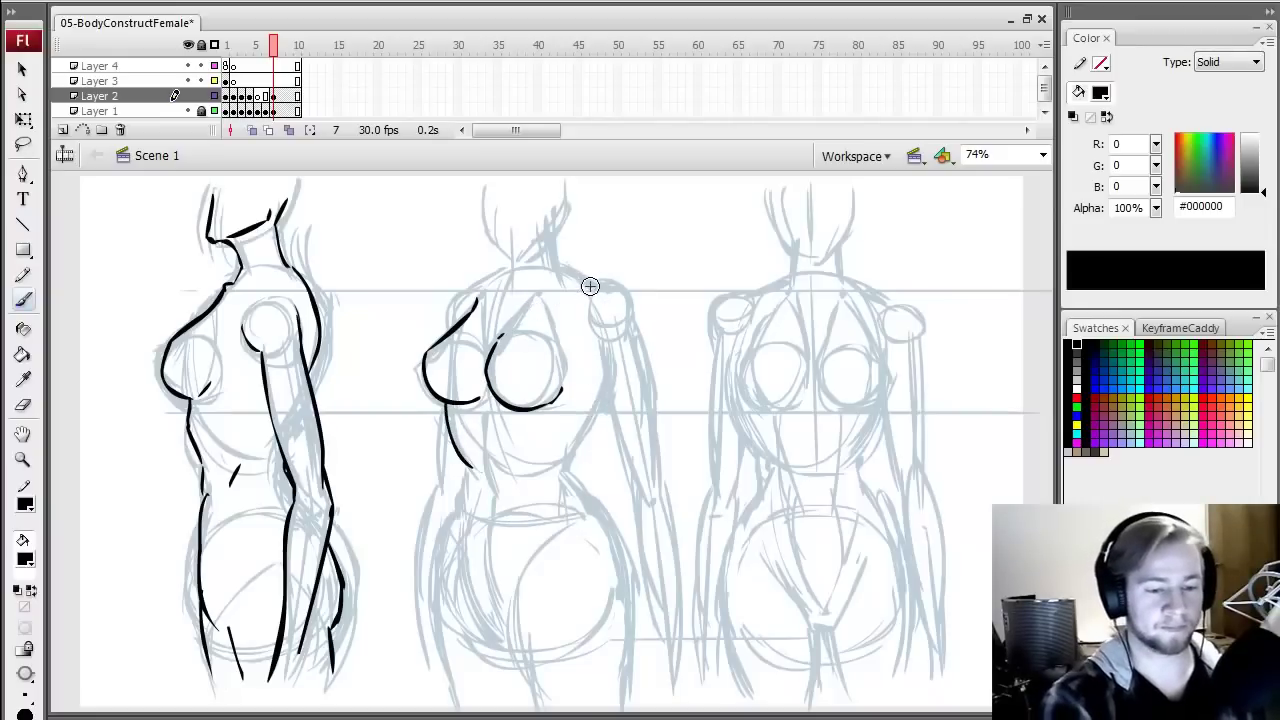
pyautogui.hotkey('ctrl', 'z')
pyautogui.moveTo(560, 270); pyautogui.dragTo(597, 292)
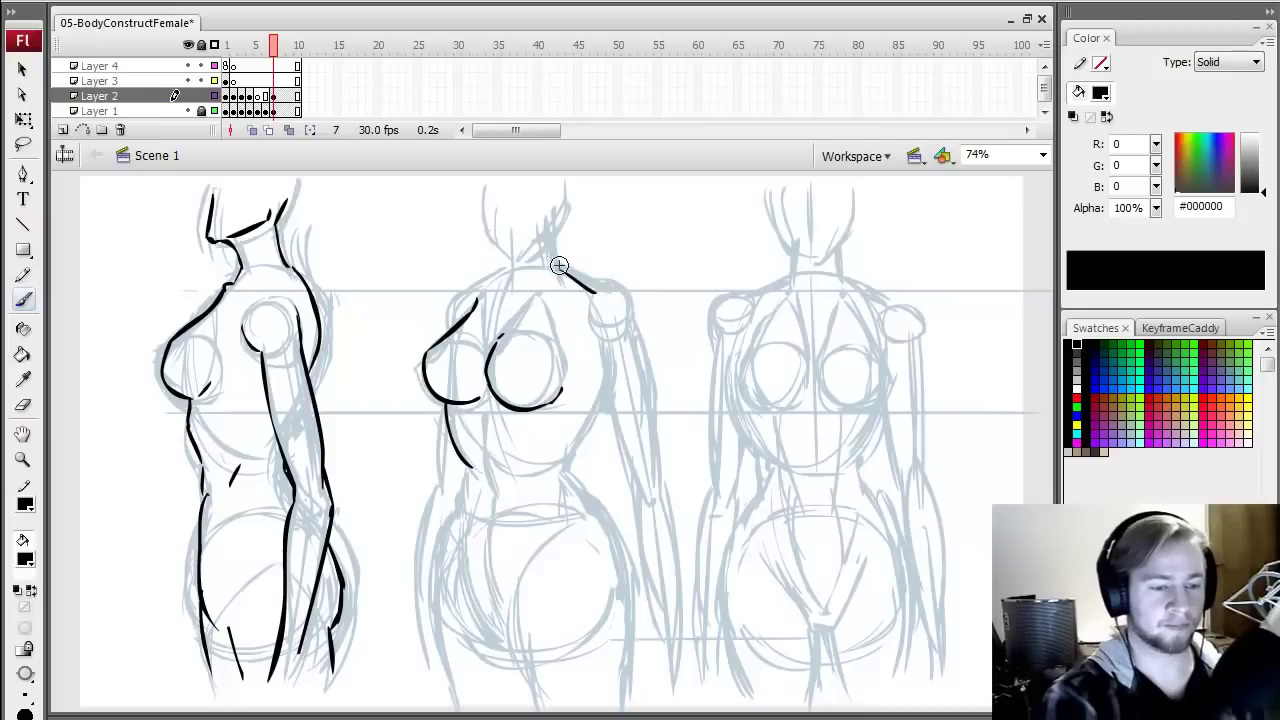
# - Ink the three-quarter view's jawline and chin, plus the rounded contours of the far and near shoulders
pyautogui.moveTo(485, 210); pyautogui.dragTo(506, 260)
pyautogui.hotkey('ctrl', 'z')
pyautogui.moveTo(486, 209)
pyautogui.mouseDown()
pyautogui.moveTo(503, 257)
pyautogui.moveTo(560, 208)
pyautogui.mouseUp()
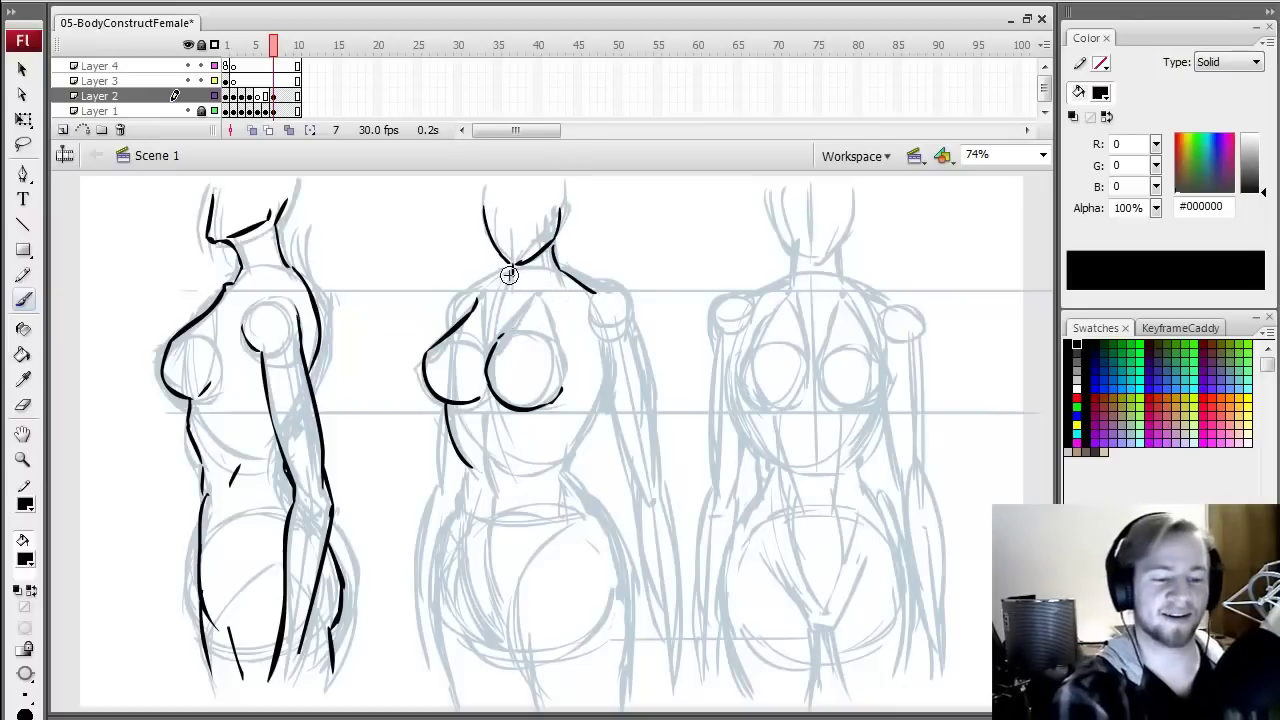
pyautogui.moveTo(512, 270)
pyautogui.mouseDown()
pyautogui.moveTo(471, 287)
pyautogui.moveTo(458, 322)
pyautogui.mouseUp()
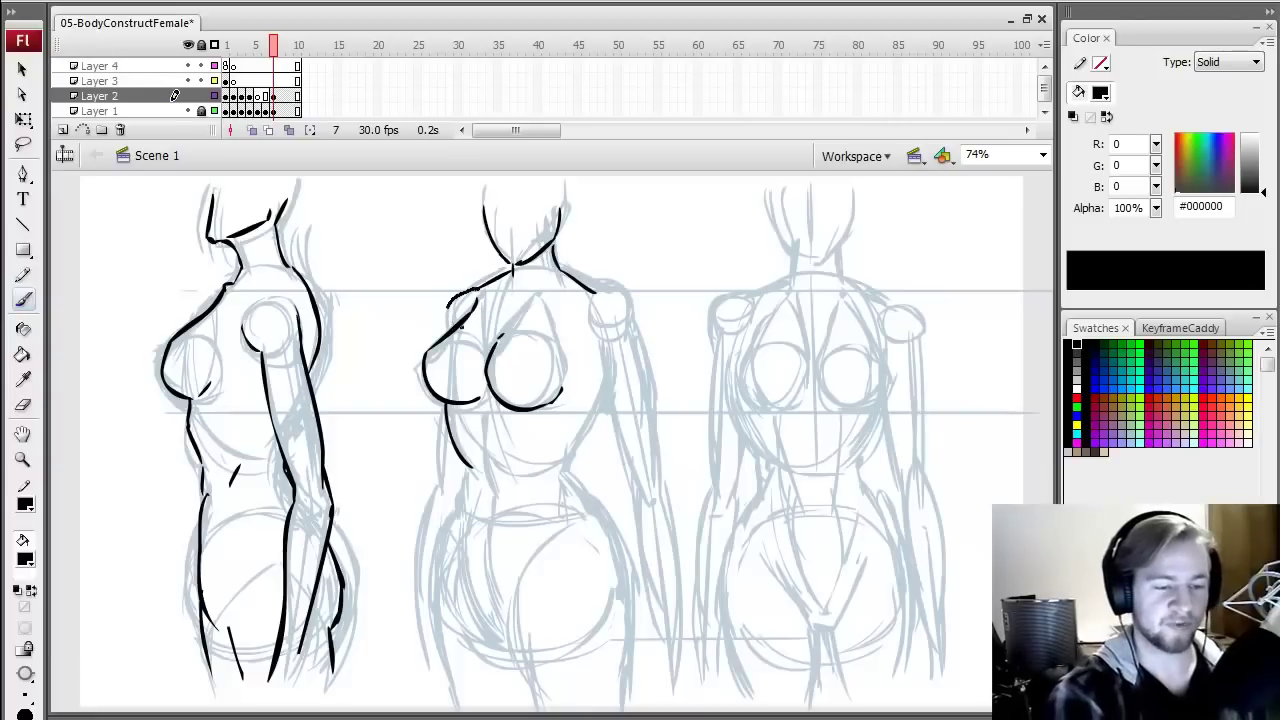
pyautogui.hotkey('ctrl', 'z')
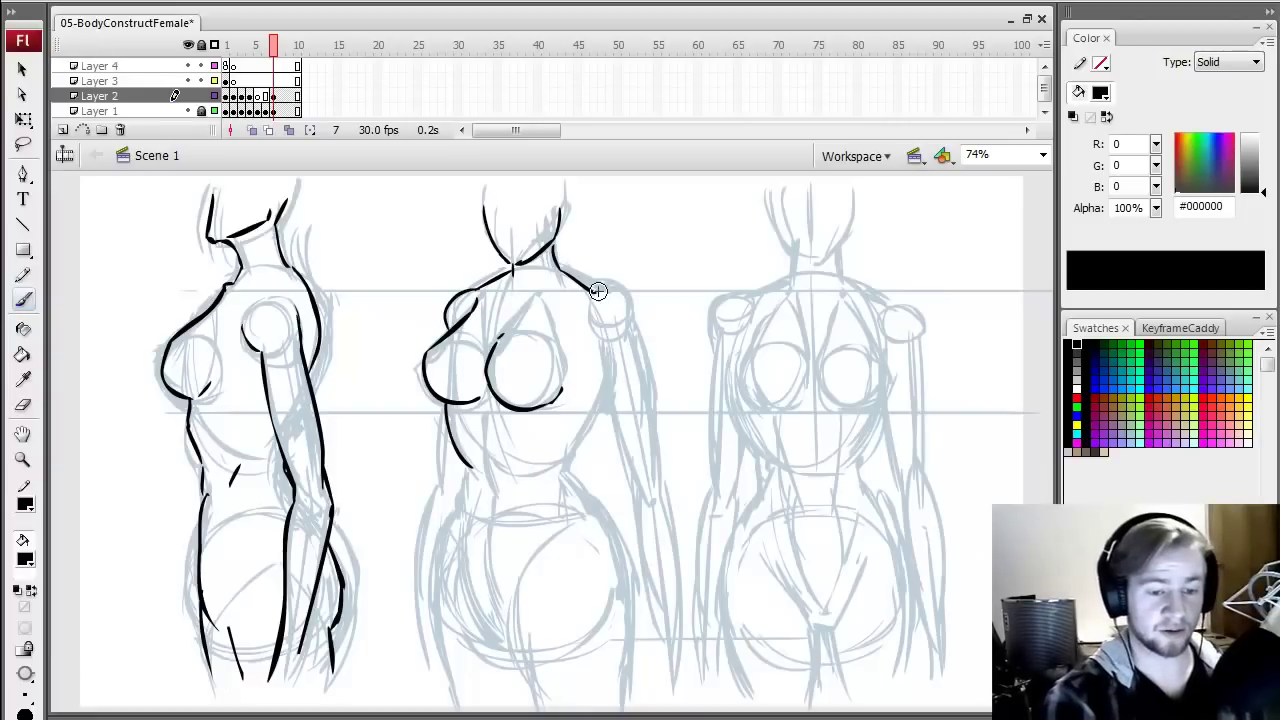
pyautogui.moveTo(628, 330); pyautogui.dragTo(594, 292)
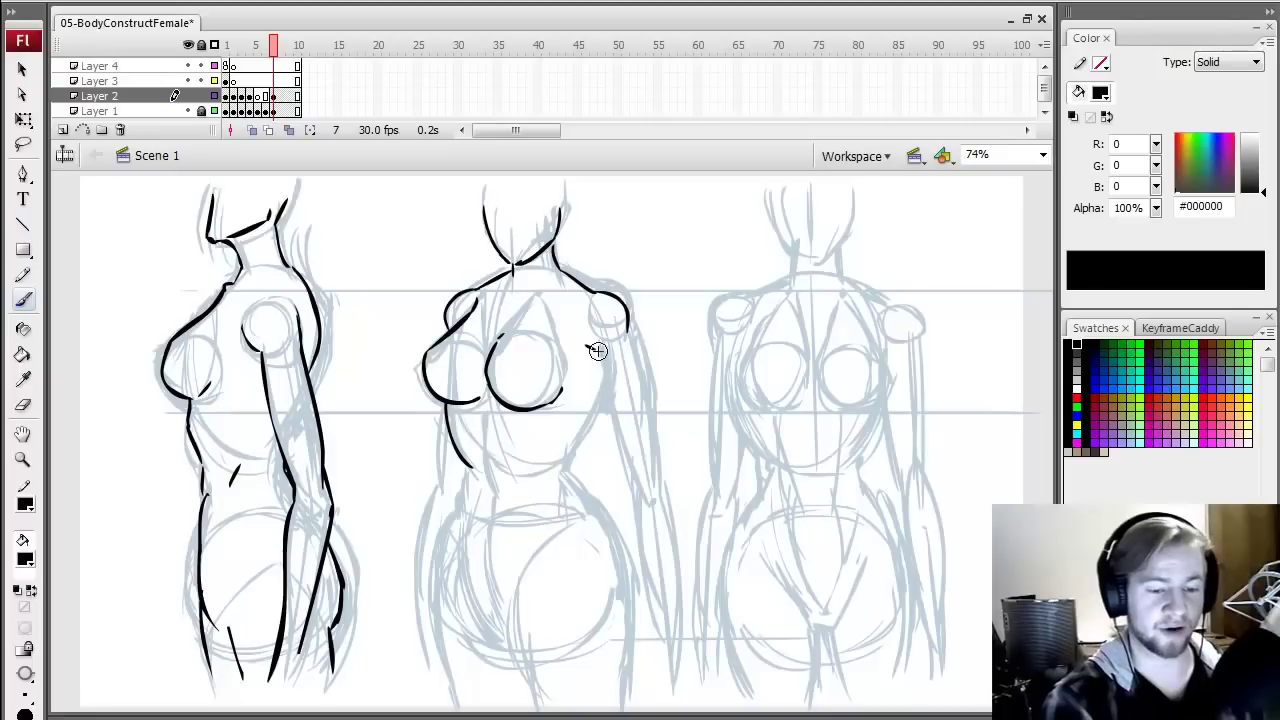
# - Ink the inner and outer contours of the three-quarter view's near upper arm from the shoulder to the elbow
pyautogui.moveTo(597, 350); pyautogui.dragTo(637, 474)
pyautogui.hotkey('ctrl', 'z')
pyautogui.moveTo(597, 350); pyautogui.dragTo(636, 478)
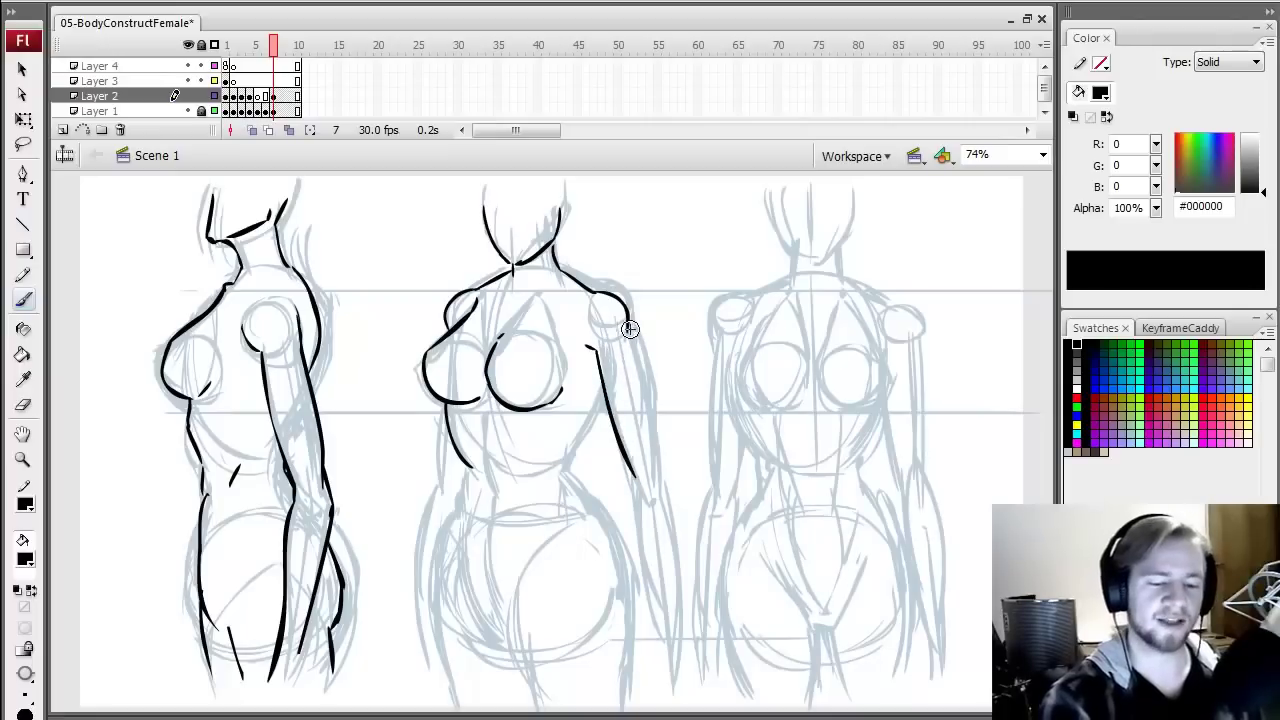
pyautogui.moveTo(628, 324); pyautogui.dragTo(656, 495)
pyautogui.hotkey('ctrl', 'z')
pyautogui.moveTo(628, 324); pyautogui.dragTo(652, 452)
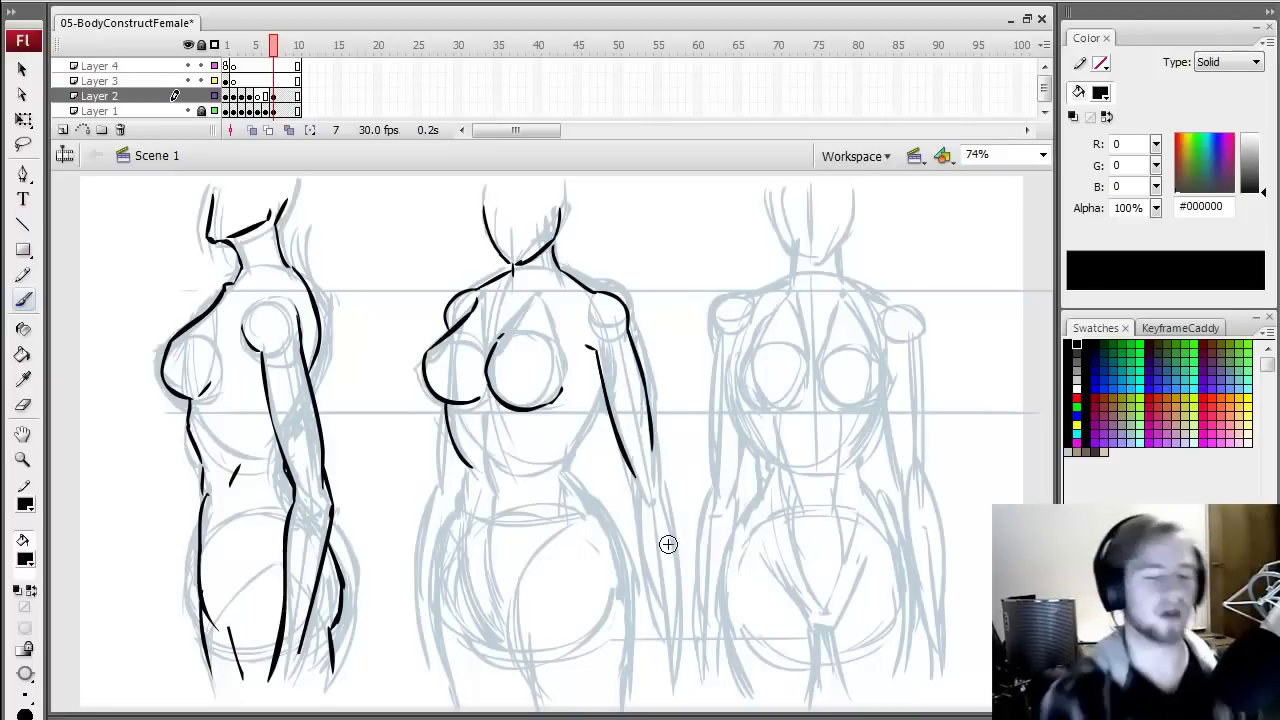
# - Ink the three-quarter view's near torso side from the armpit to the waist and extend the outer arm line at the elbow
pyautogui.moveTo(602, 386); pyautogui.dragTo(557, 459)
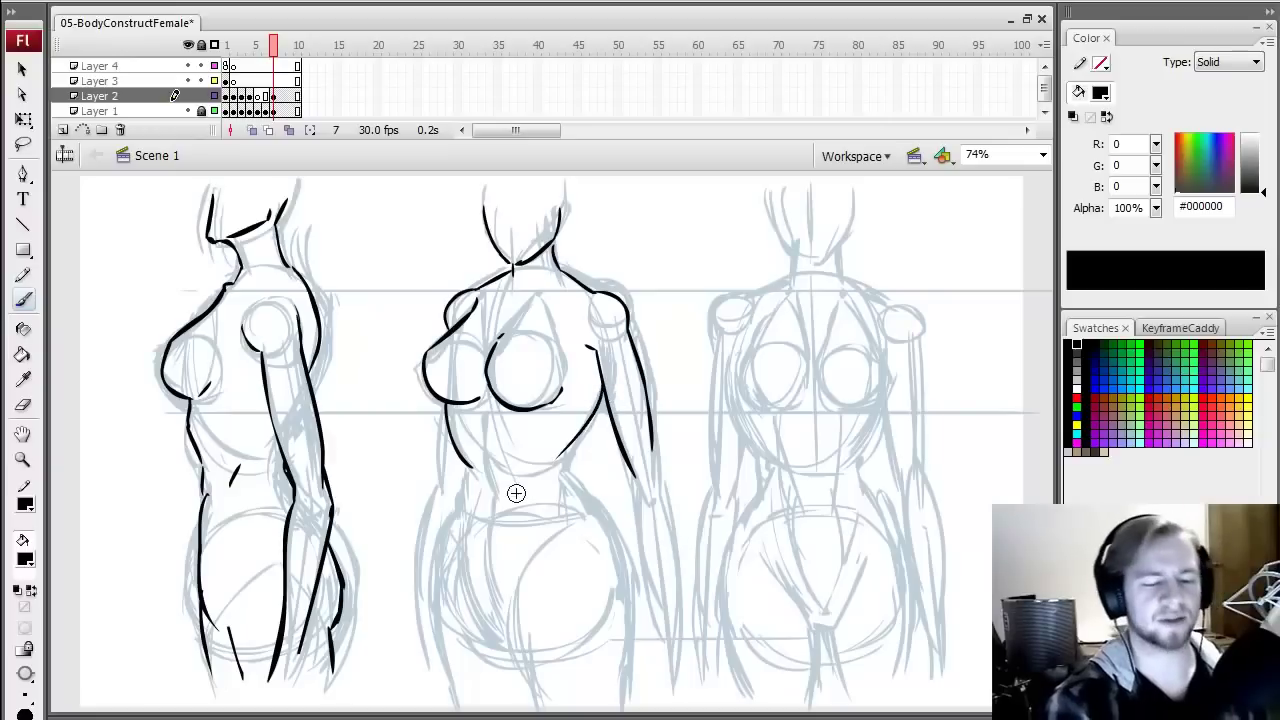
pyautogui.hotkey('ctrl', 'z')
pyautogui.moveTo(604, 384)
pyautogui.mouseDown()
pyautogui.moveTo(560, 486)
pyautogui.moveTo(576, 466)
pyautogui.mouseUp()
pyautogui.moveTo(652, 436)
pyautogui.mouseDown()
pyautogui.moveTo(655, 489)
pyautogui.moveTo(654, 450)
pyautogui.moveTo(651, 500)
pyautogui.mouseUp()
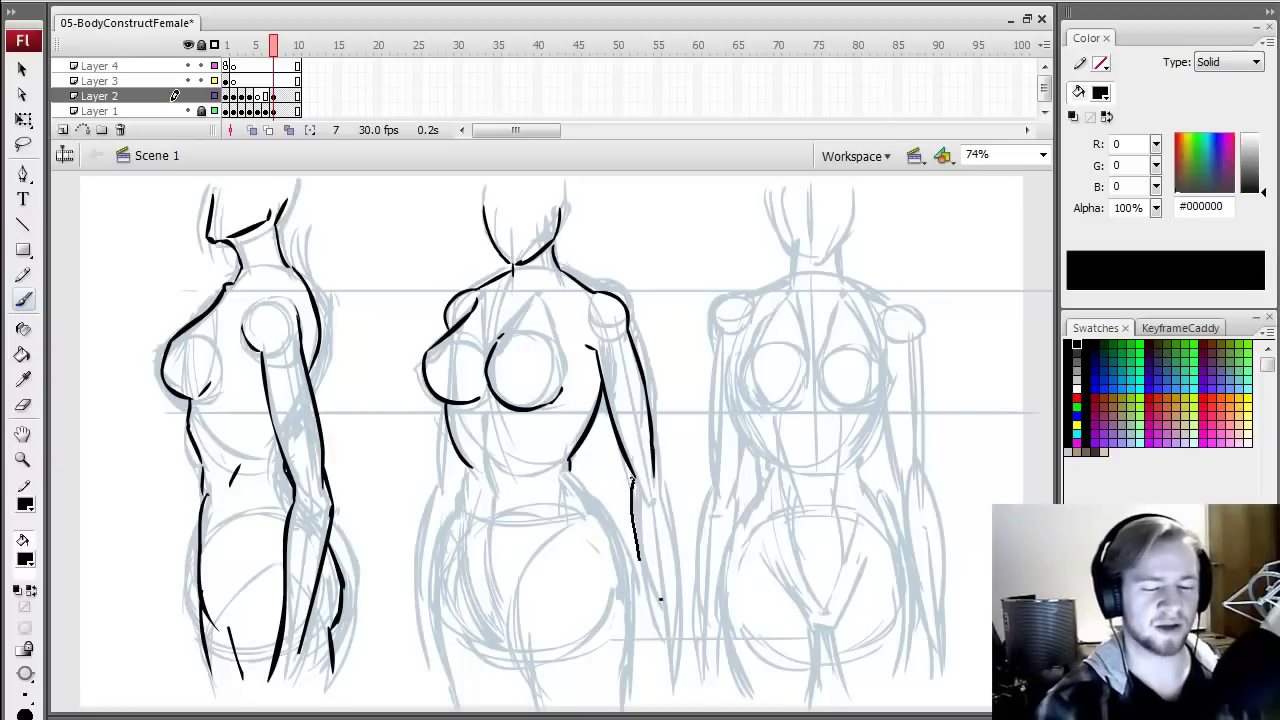
# - Ink the inner and outer contours of the three-quarter view's near forearm, tapering from the elbow to the wrist
pyautogui.moveTo(661, 599); pyautogui.dragTo(664, 638)
pyautogui.hotkey('ctrl', 'z')
pyautogui.moveTo(635, 481); pyautogui.dragTo(669, 632)
pyautogui.hotkey('ctrl', 'z')
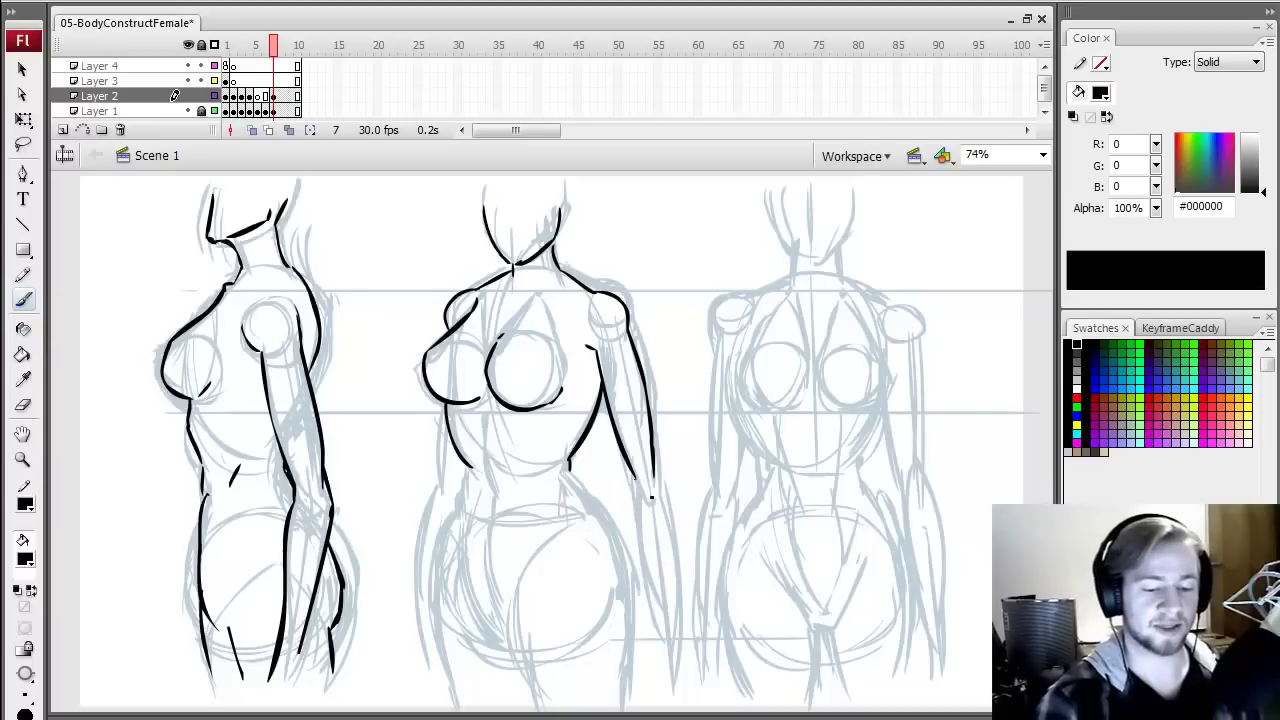
pyautogui.moveTo(635, 480)
pyautogui.mouseDown()
pyautogui.moveTo(660, 637)
pyautogui.moveTo(695, 606)
pyautogui.moveTo(681, 643)
pyautogui.mouseUp()
pyautogui.hotkey('ctrl', 'z')
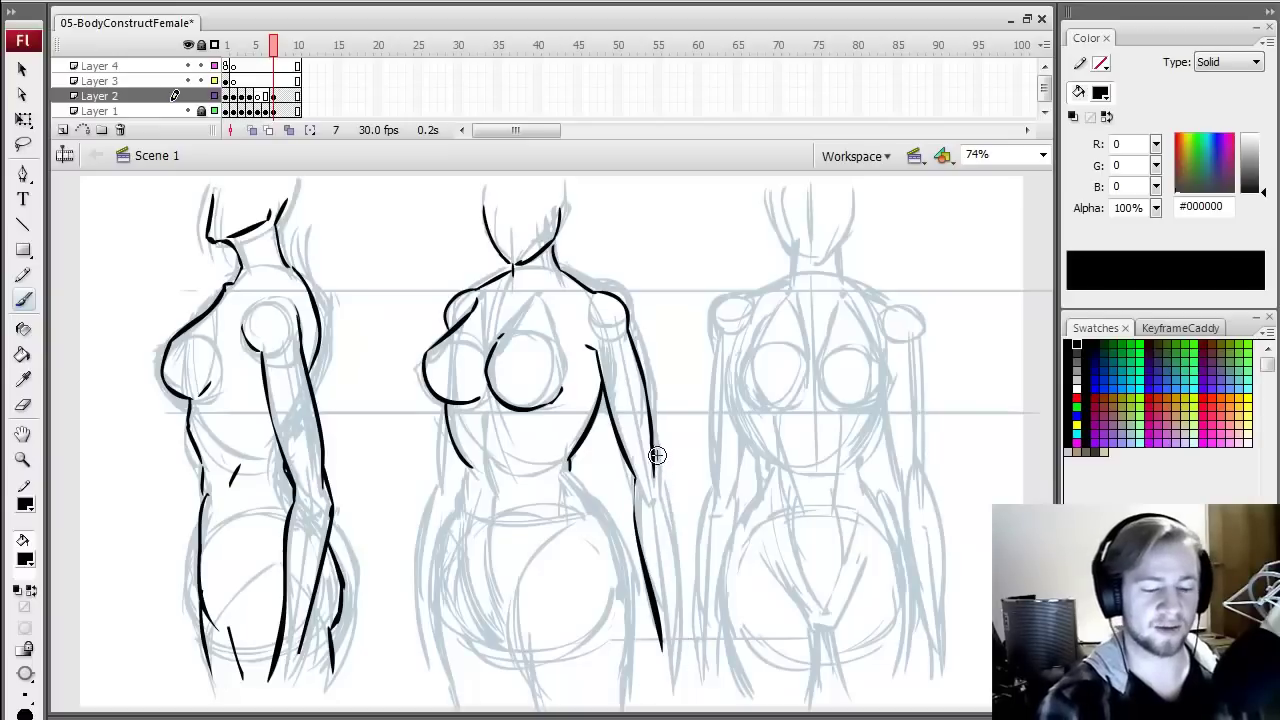
pyautogui.moveTo(665, 488); pyautogui.dragTo(672, 655)
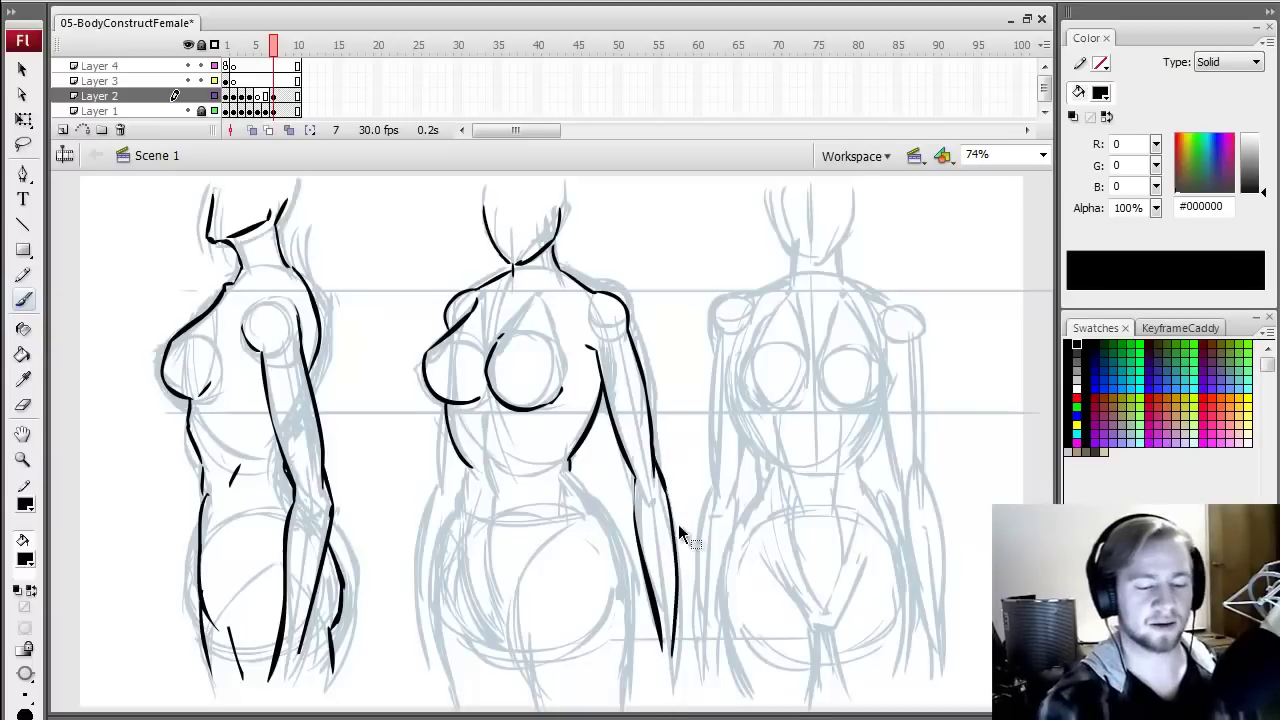
pyautogui.hotkey('ctrl', 'z')
pyautogui.moveTo(659, 469); pyautogui.dragTo(679, 631)
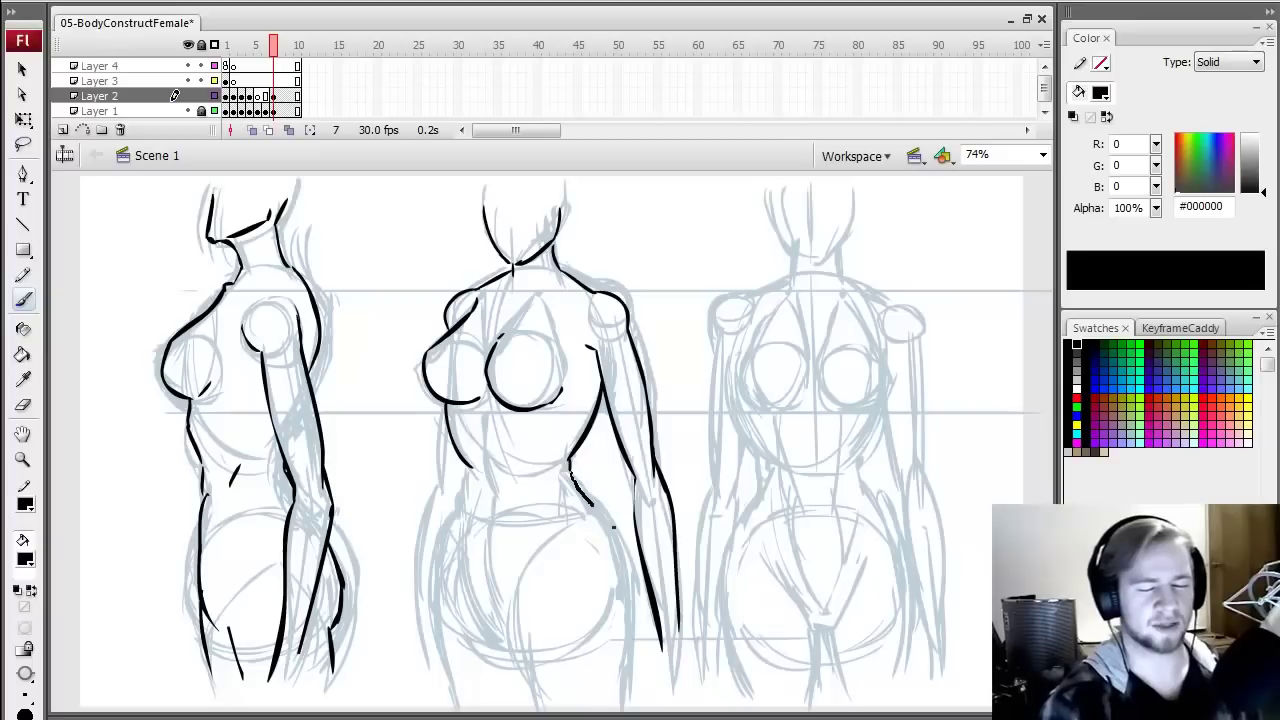
# - Ink the three-quarter view's waist and hip contours on both sides, continuing into the thighs and the crotch
pyautogui.moveTo(613, 525); pyautogui.dragTo(637, 648)
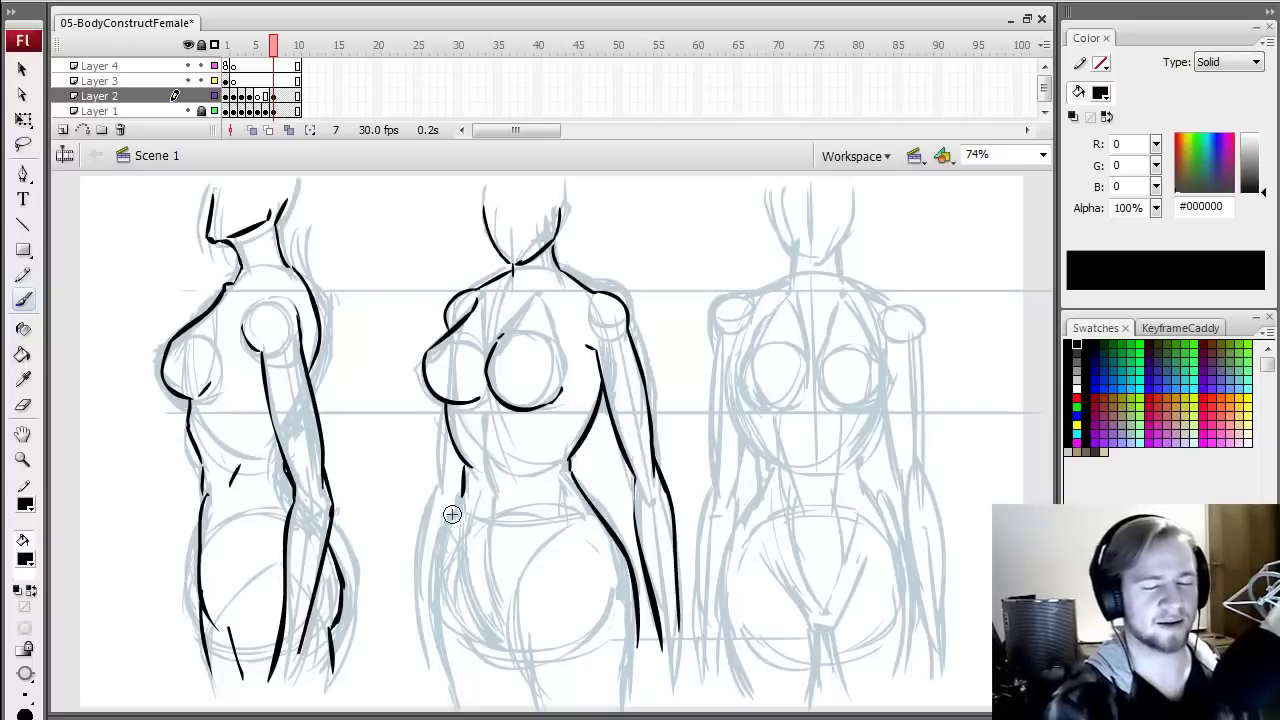
pyautogui.moveTo(464, 491)
pyautogui.mouseDown()
pyautogui.moveTo(436, 571)
pyautogui.moveTo(440, 688)
pyautogui.mouseUp()
pyautogui.hotkey('ctrl', 'z')
pyautogui.moveTo(463, 497)
pyautogui.mouseDown()
pyautogui.moveTo(437, 608)
pyautogui.moveTo(455, 650)
pyautogui.moveTo(522, 645)
pyautogui.moveTo(540, 710)
pyautogui.mouseUp()
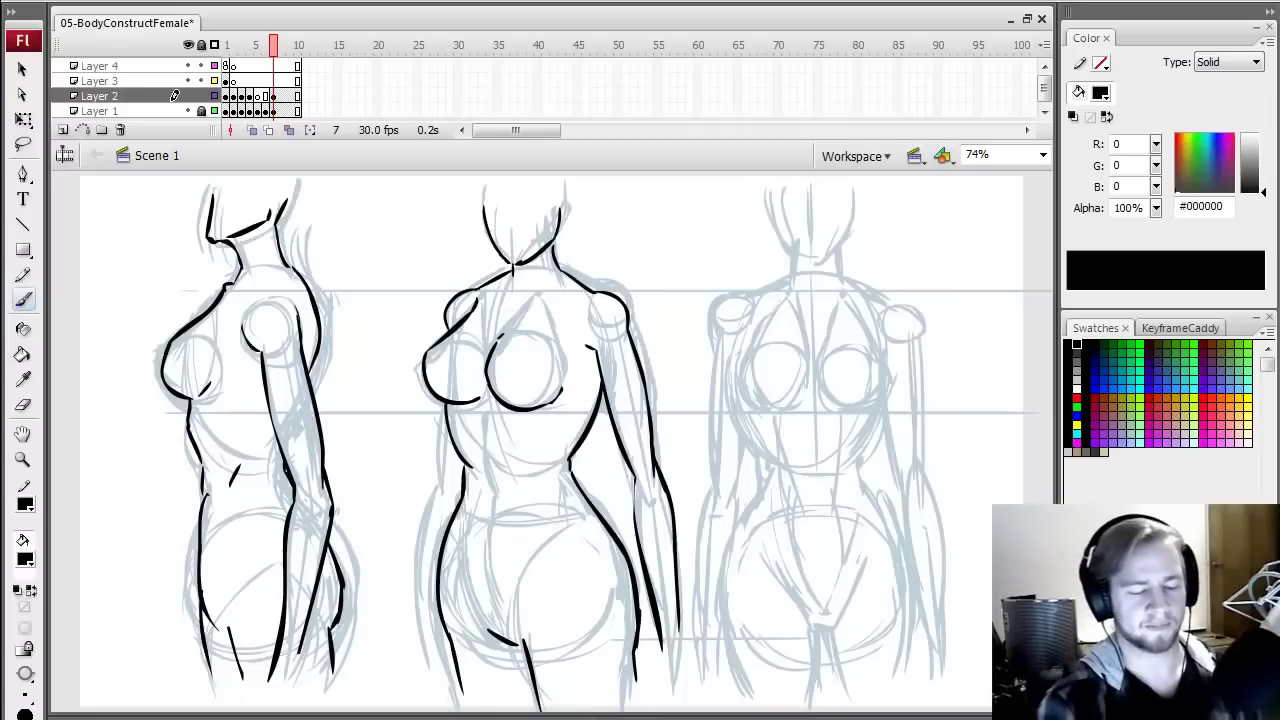
# - Redraw the lower end of the three-quarter view's far thigh line and erase the near thigh's inner and outer lower lines
pyautogui.hotkey('ctrl', 'z')
pyautogui.press('e')
pyautogui.press('b')
pyautogui.moveTo(449, 644)
pyautogui.mouseDown()
pyautogui.moveTo(443, 621)
pyautogui.moveTo(459, 702)
pyautogui.mouseUp()
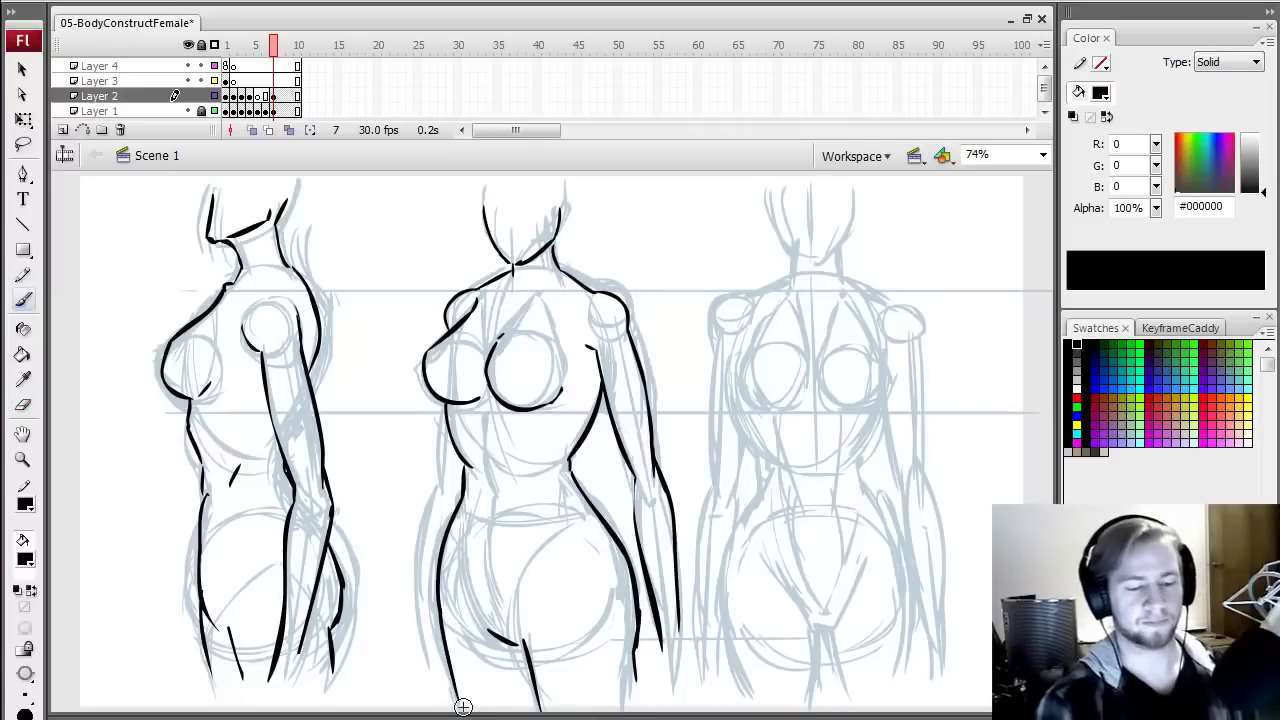
pyautogui.press('e')
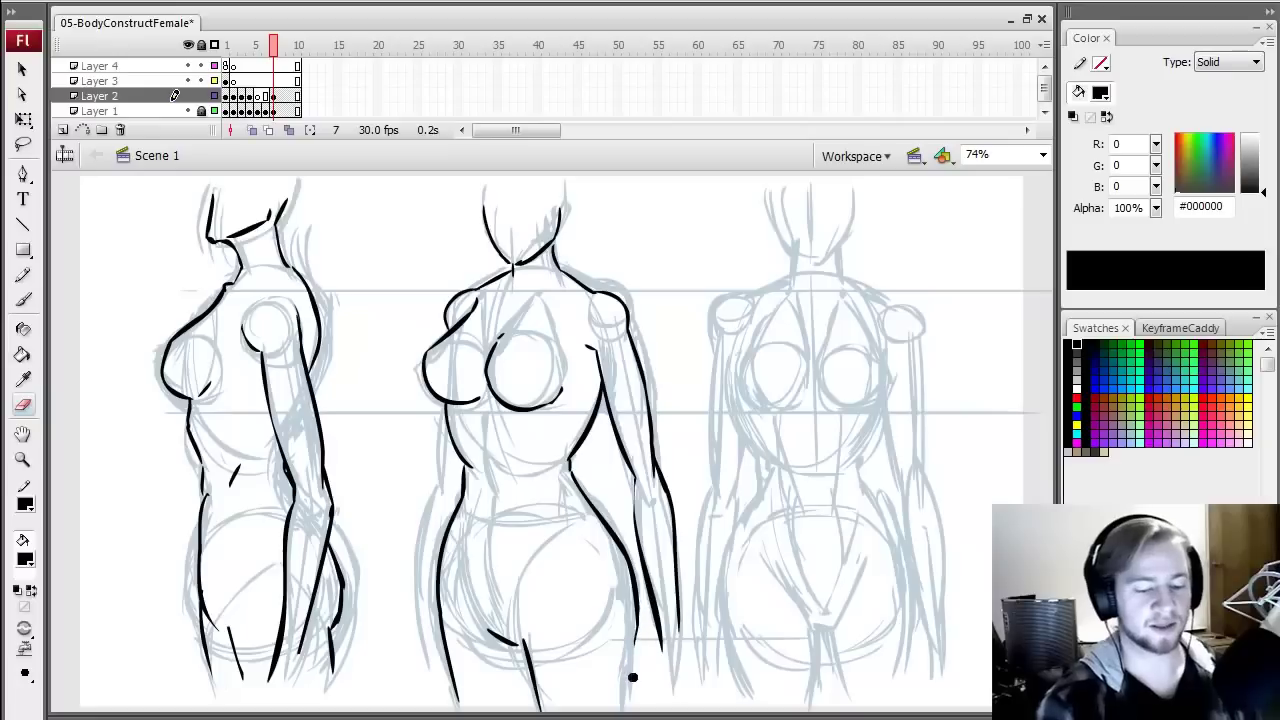
pyautogui.moveTo(526, 625); pyautogui.dragTo(538, 705)
pyautogui.press('b')
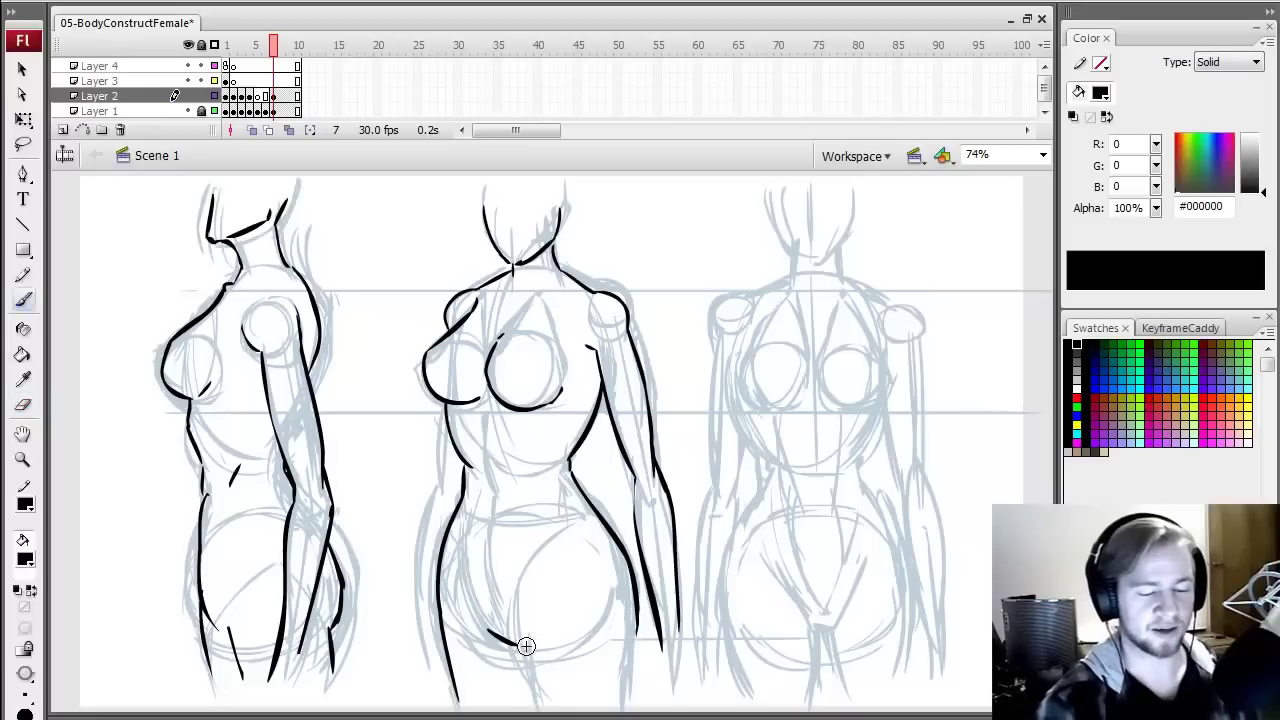
# - Ink the three-quarter view's groin creases and the inner and outer lines of the near thigh
pyautogui.moveTo(516, 636); pyautogui.dragTo(536, 565)
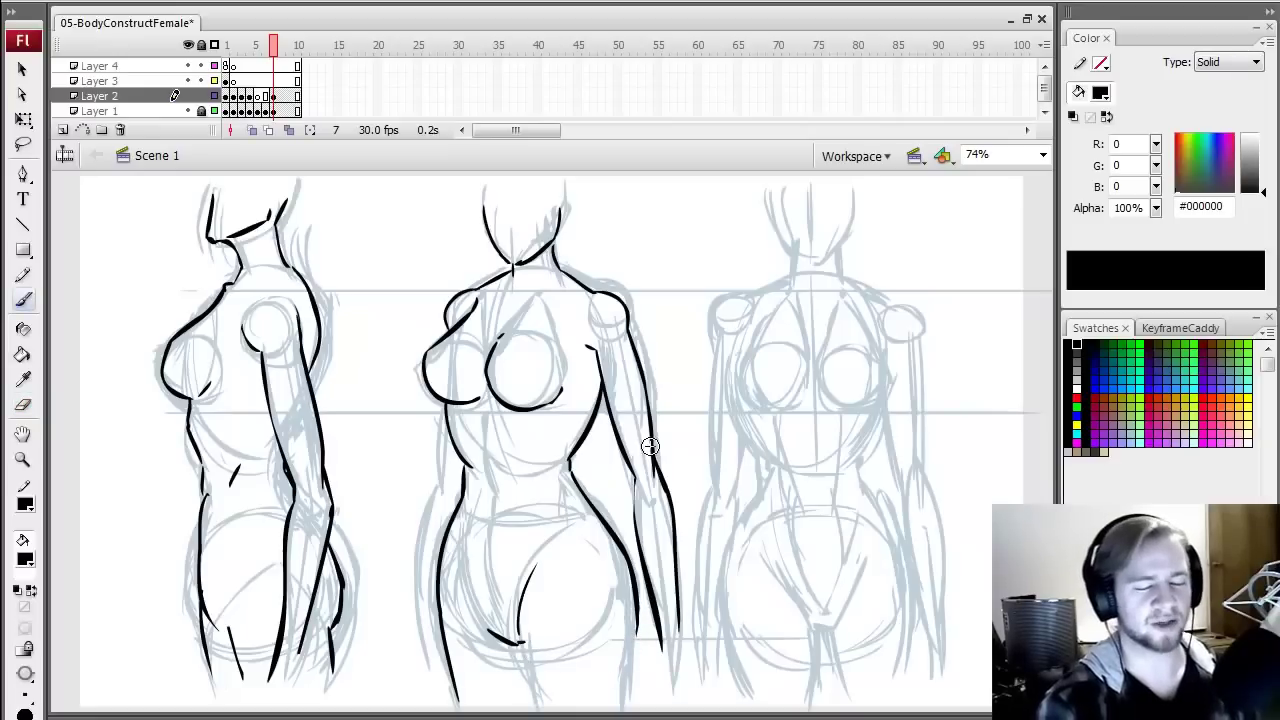
pyautogui.moveTo(477, 610); pyautogui.dragTo(456, 580)
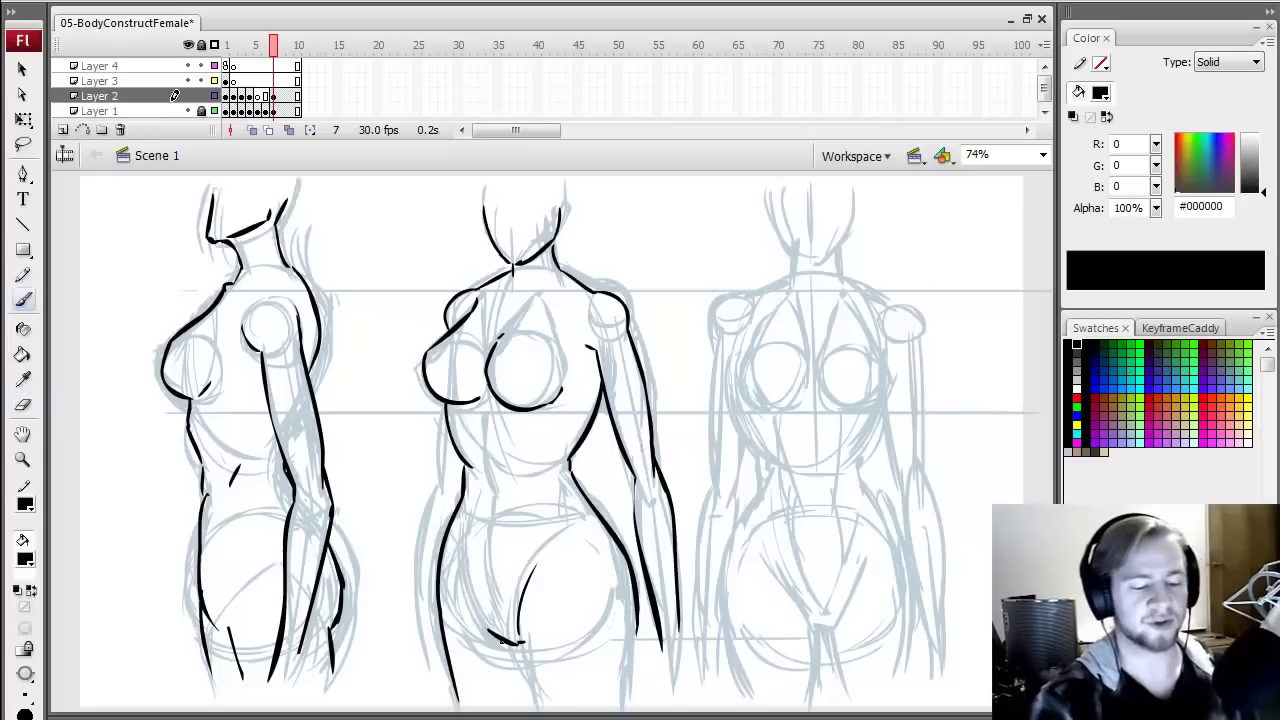
pyautogui.moveTo(522, 638); pyautogui.dragTo(546, 708)
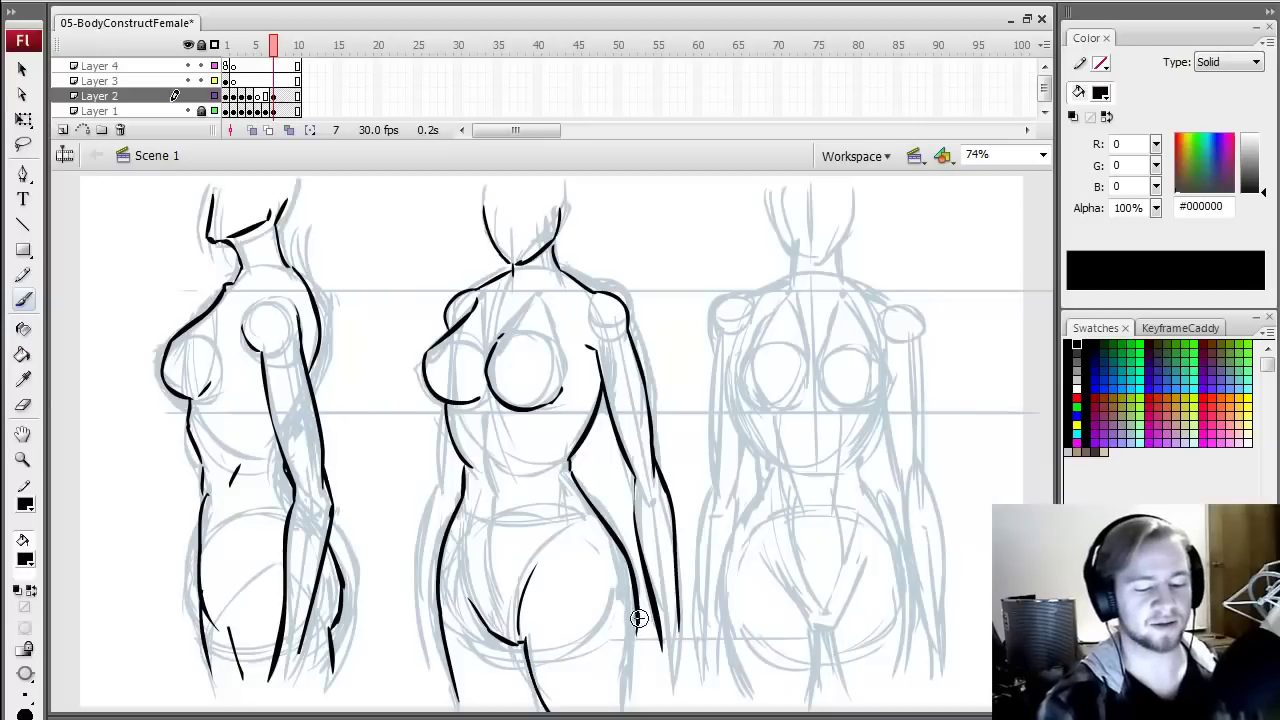
pyautogui.moveTo(655, 655)
pyautogui.mouseDown()
pyautogui.moveTo(638, 605)
pyautogui.moveTo(626, 704)
pyautogui.mouseUp()
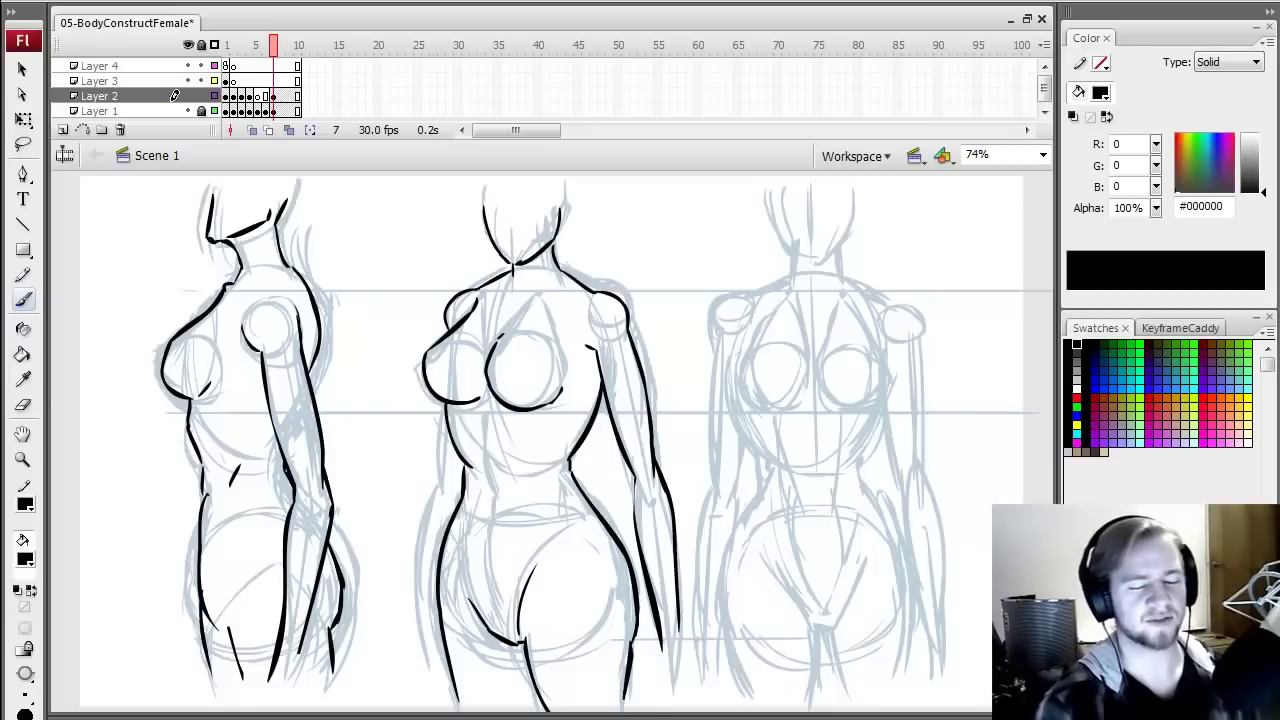
pyautogui.hotkey('ctrl', 'z')
pyautogui.moveTo(632, 642); pyautogui.dragTo(627, 702)
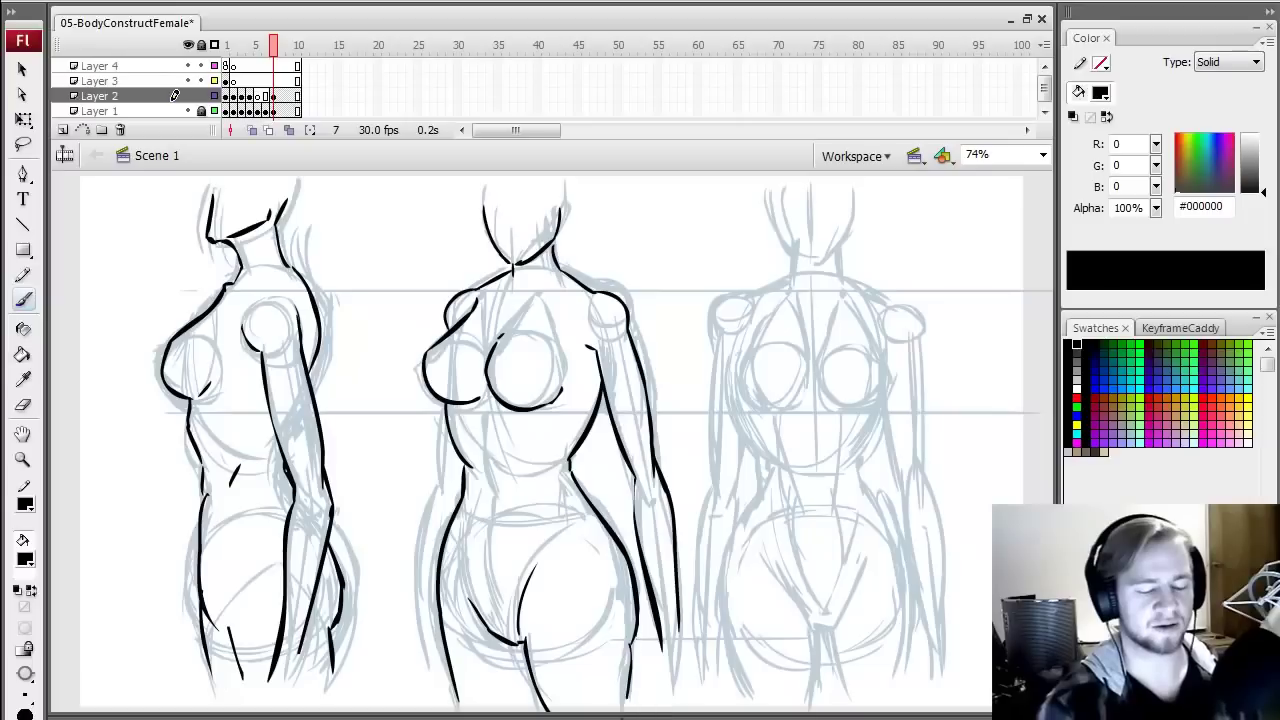
# - Ink the three-quarter view's abdominal contour line down the belly and the far arm hanging behind the torso
pyautogui.moveTo(467, 586); pyautogui.dragTo(457, 526)
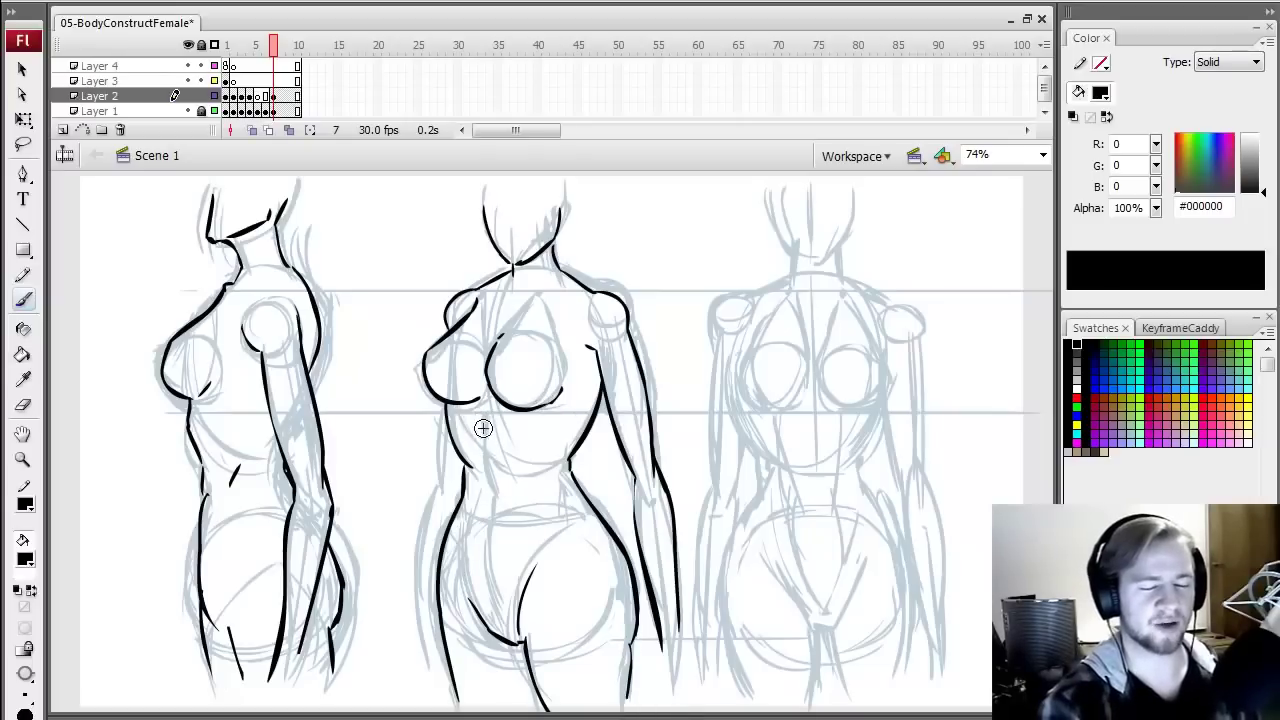
pyautogui.moveTo(486, 426); pyautogui.dragTo(490, 472)
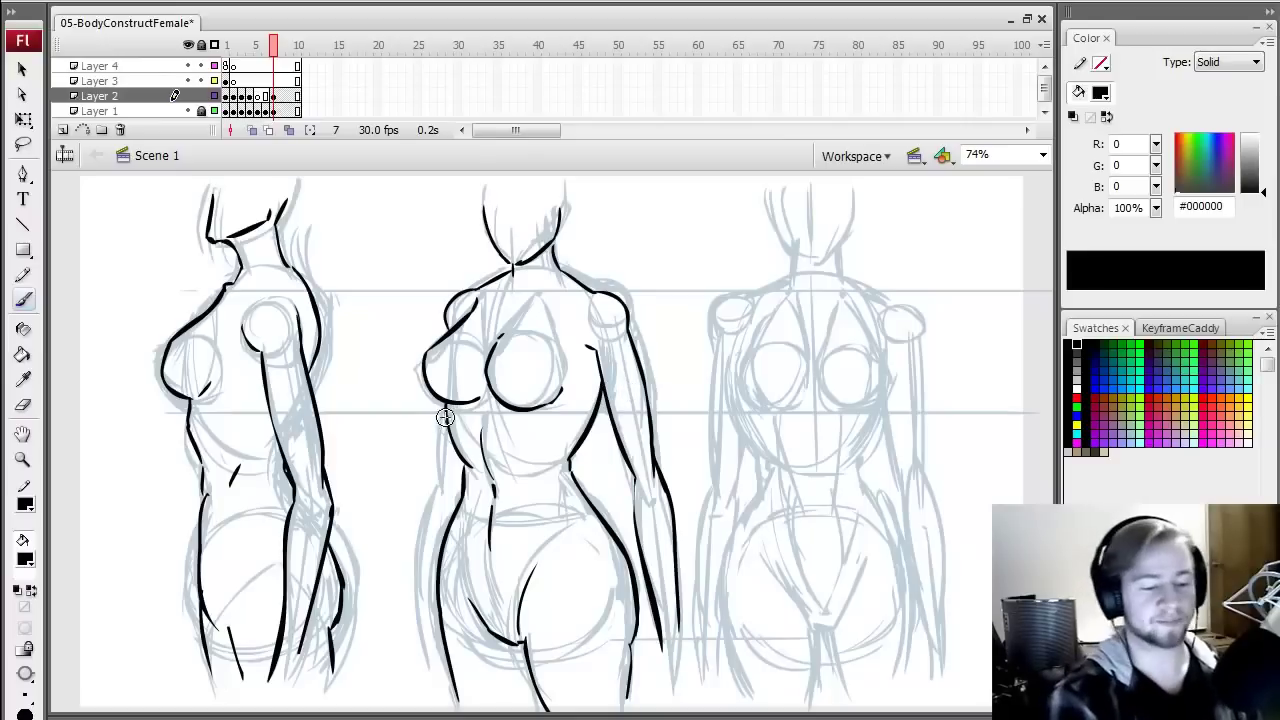
pyautogui.moveTo(445, 408); pyautogui.dragTo(446, 491)
pyautogui.hotkey('ctrl', 'z')
pyautogui.moveTo(446, 407); pyautogui.dragTo(419, 642)
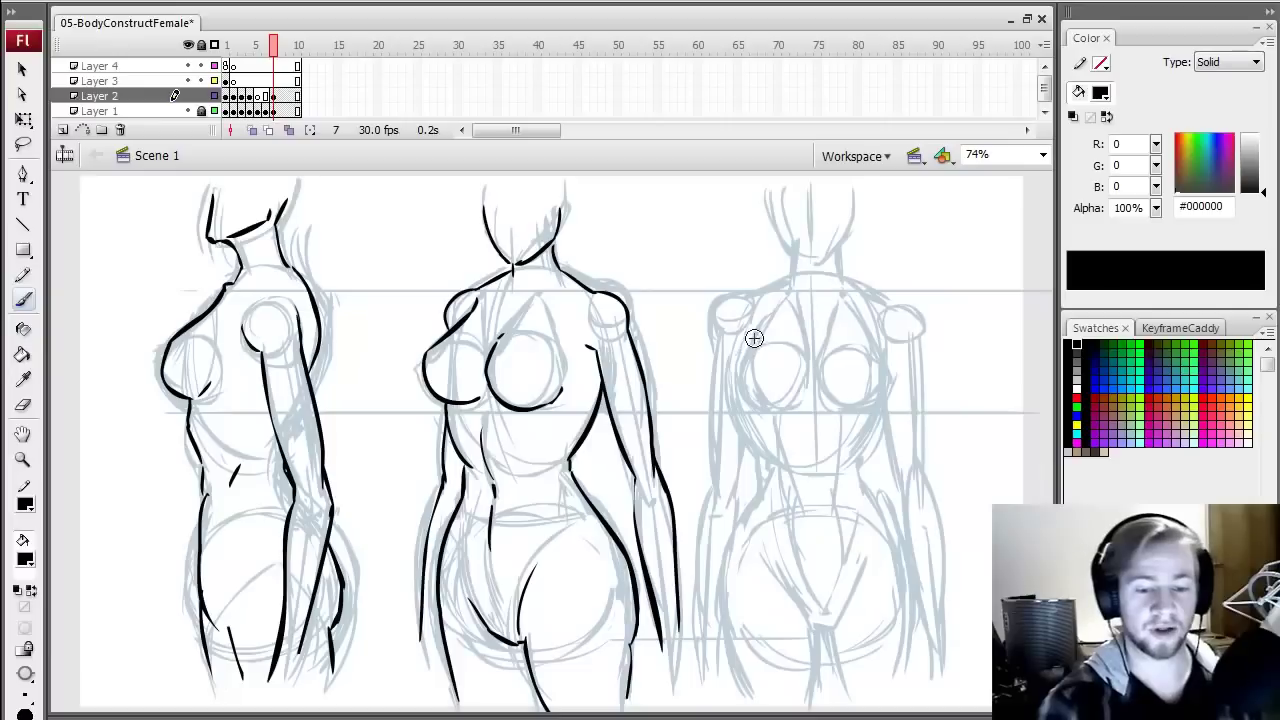
# - Ink the front view's right breast as a rounded curve from the armpit under to the cleavage
pyautogui.moveTo(743, 338); pyautogui.dragTo(738, 370)
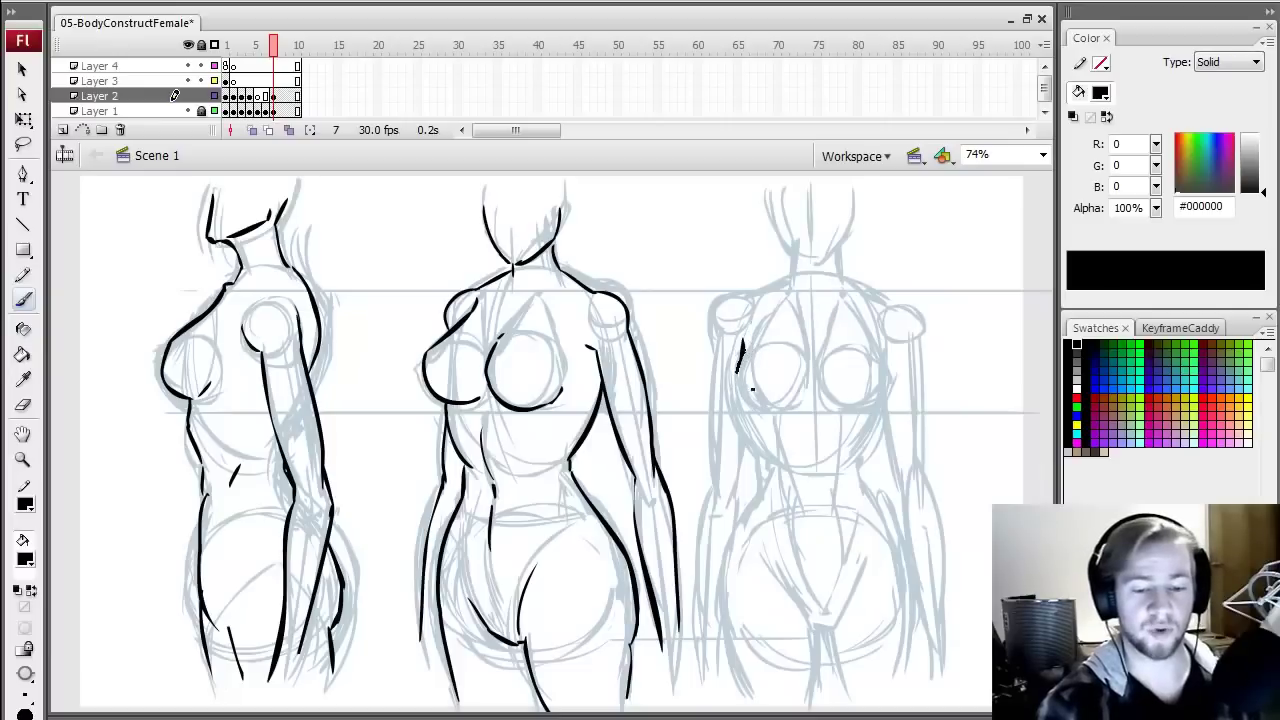
pyautogui.hotkey('ctrl', 'z')
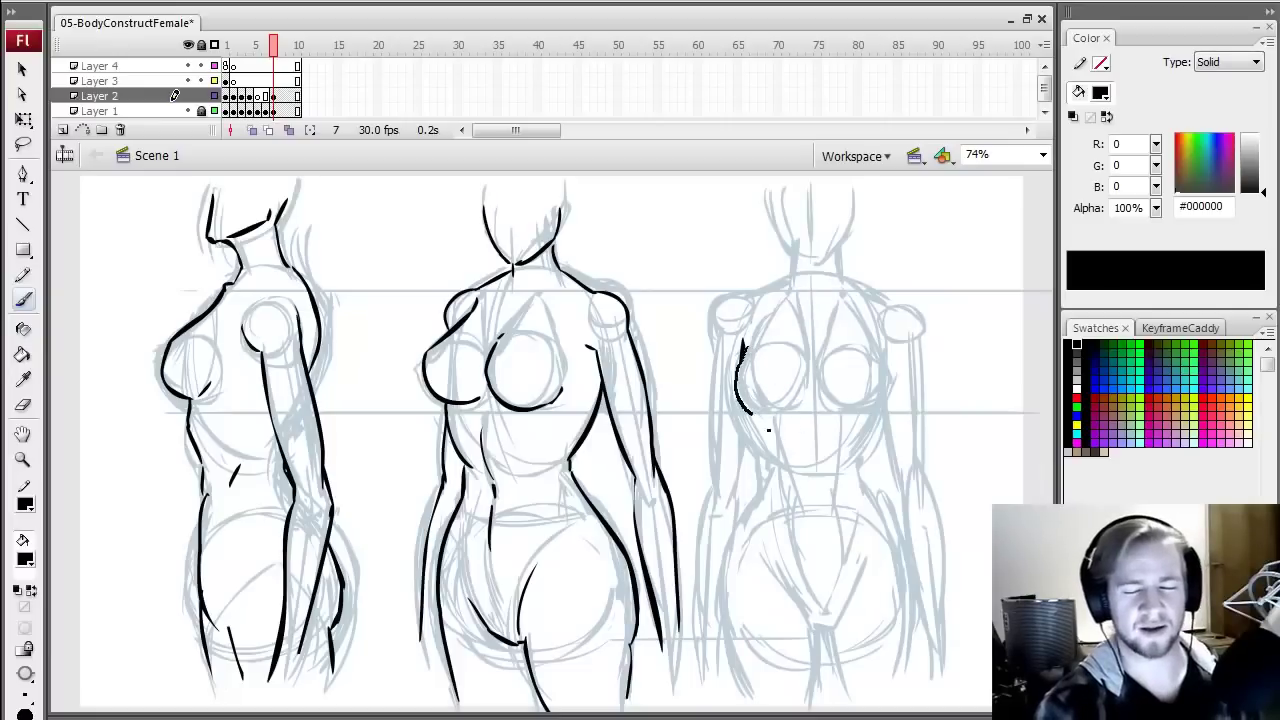
pyautogui.moveTo(768, 430)
pyautogui.mouseDown()
pyautogui.moveTo(812, 378)
pyautogui.moveTo(803, 408)
pyautogui.moveTo(804, 366)
pyautogui.mouseUp()
pyautogui.press('e')
pyautogui.press('b')
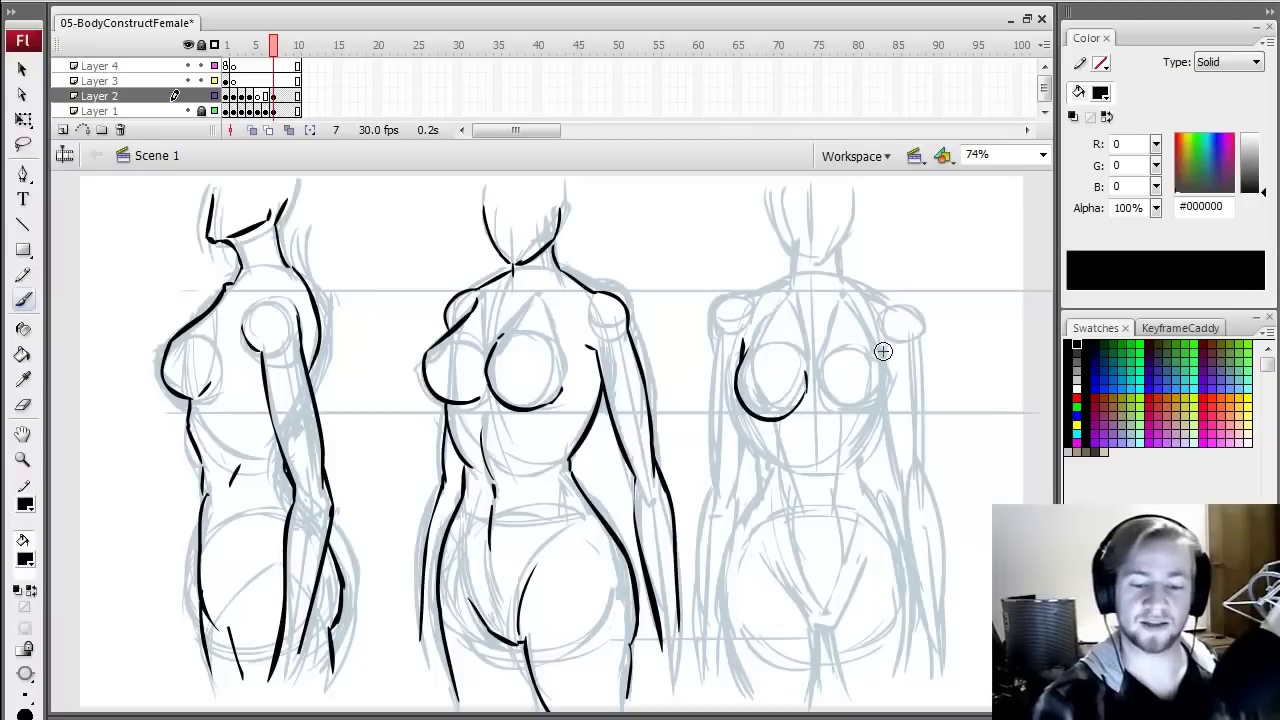
# - Ink the front view's left breast as a rounded curve and the ribcage sides tapering below both breasts
pyautogui.moveTo(877, 342); pyautogui.dragTo(878, 408)
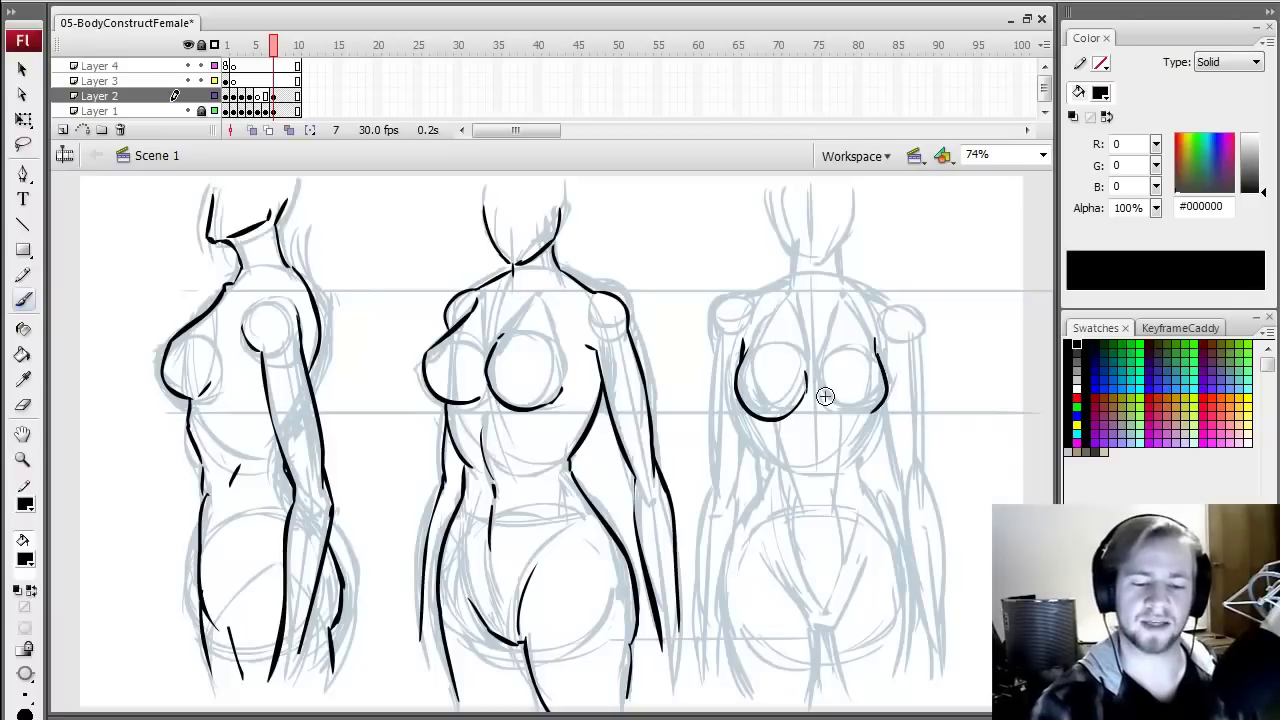
pyautogui.moveTo(814, 374)
pyautogui.mouseDown()
pyautogui.moveTo(826, 410)
pyautogui.moveTo(884, 400)
pyautogui.mouseUp()
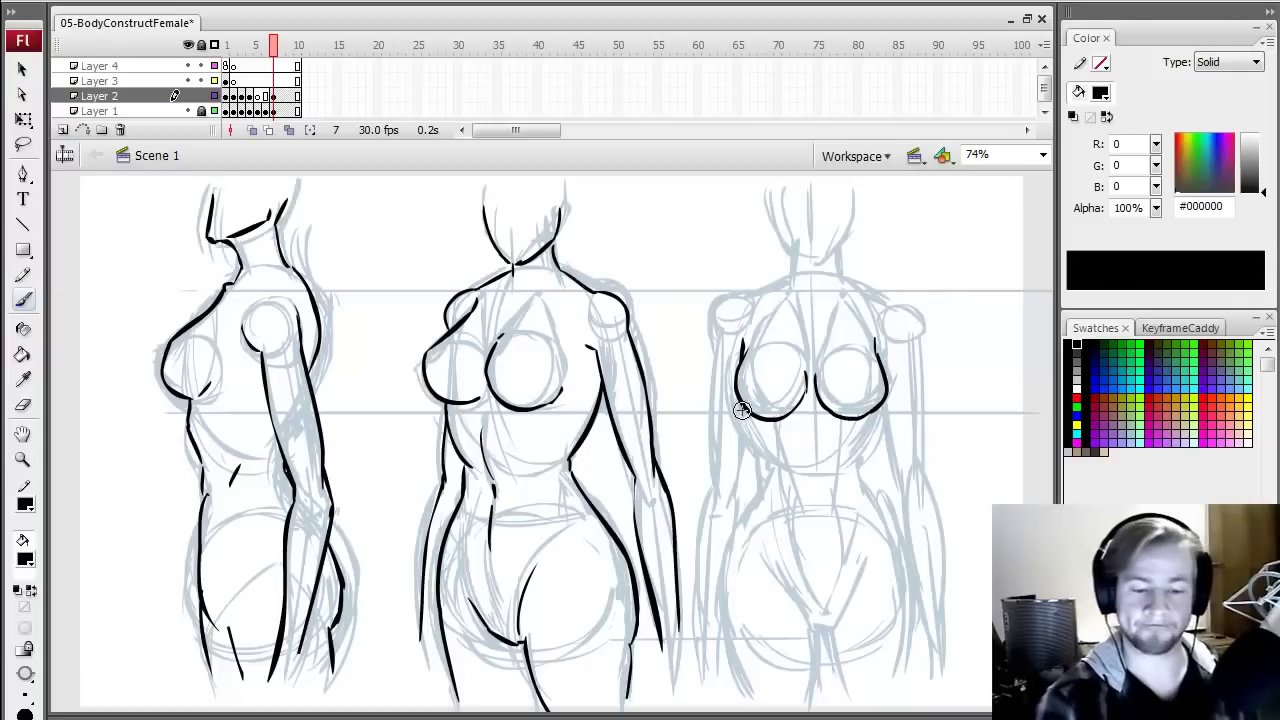
pyautogui.moveTo(741, 404); pyautogui.dragTo(794, 471)
pyautogui.moveTo(885, 401); pyautogui.dragTo(852, 465)
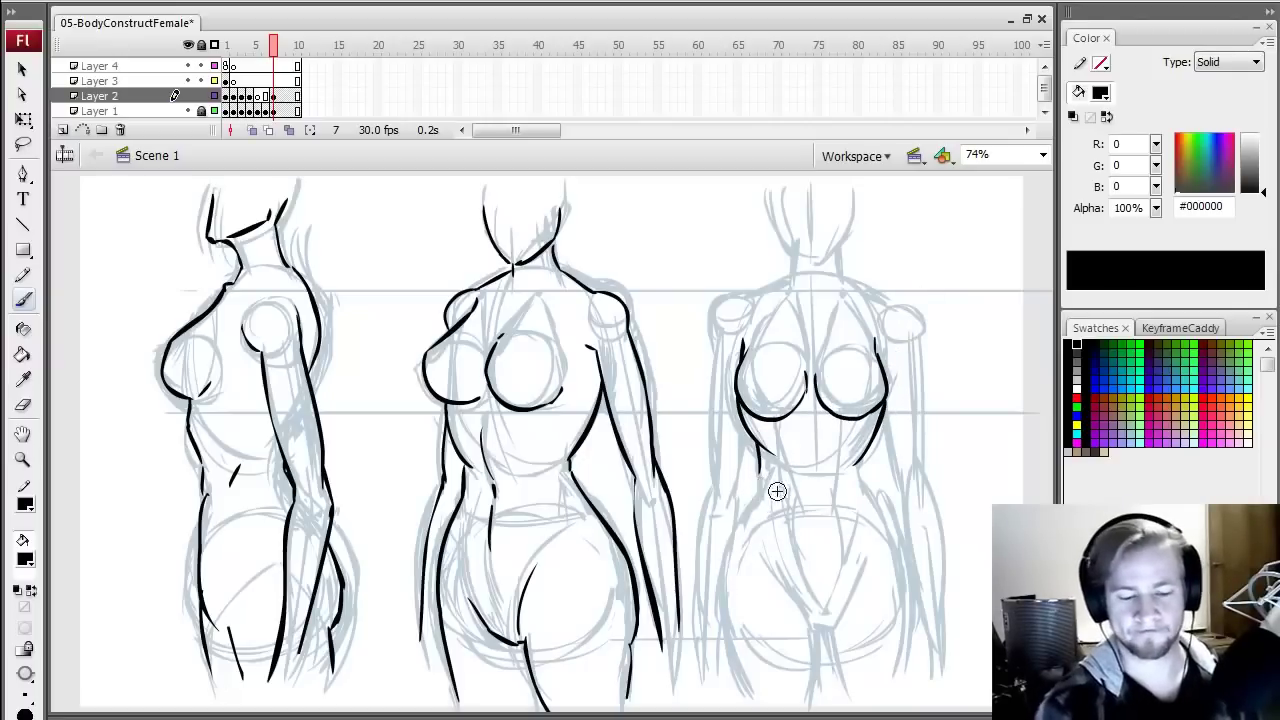
# - Ink the front view's waist and hip contours on both sides, flaring from below the ribcage to the outer thighs
pyautogui.moveTo(761, 478); pyautogui.dragTo(717, 566)
pyautogui.moveTo(860, 452); pyautogui.dragTo(872, 489)
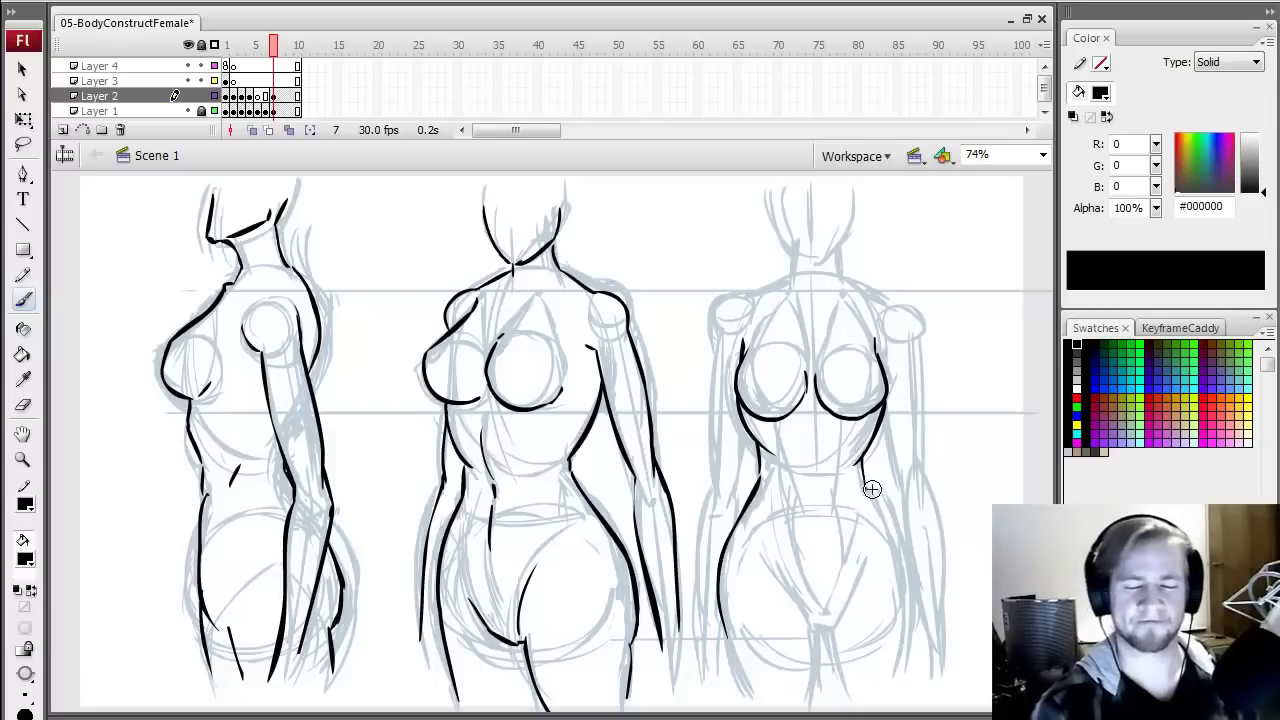
pyautogui.moveTo(911, 541); pyautogui.dragTo(915, 632)
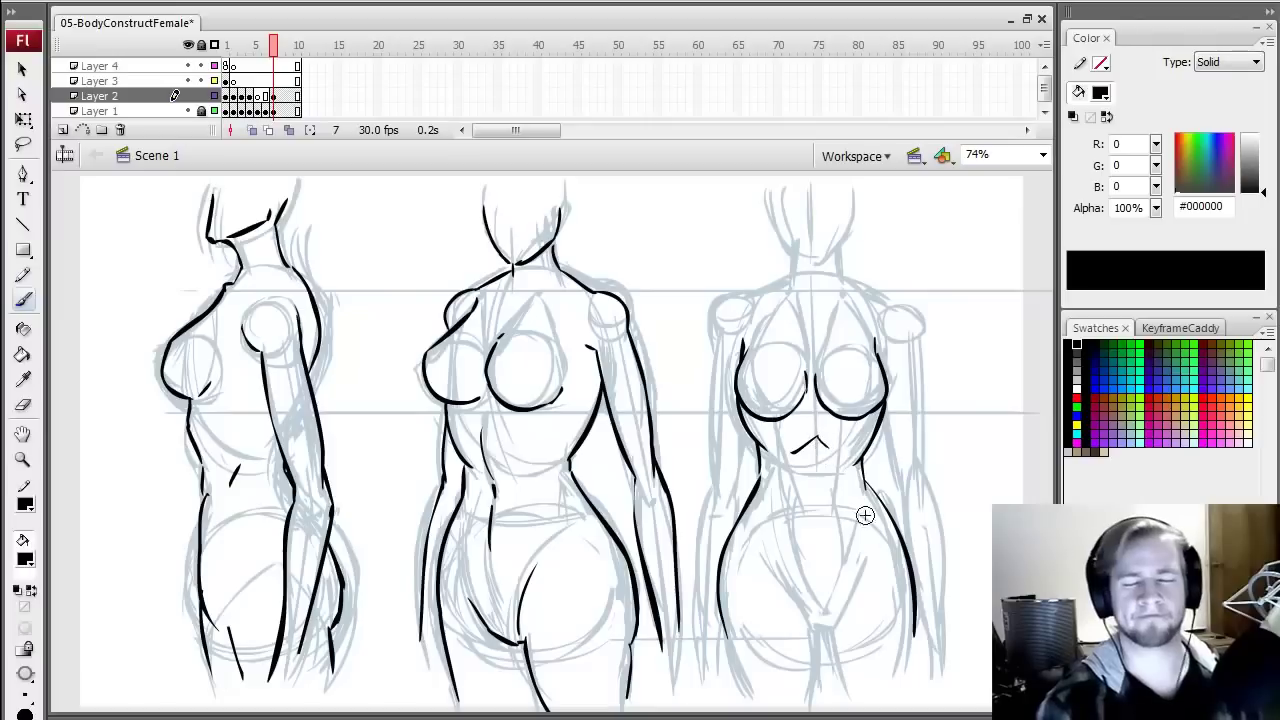
# - Ink the front view's abdominal midline and side marks, plus the V-shaped groin with its inner thigh lines
pyautogui.moveTo(811, 434); pyautogui.dragTo(818, 530)
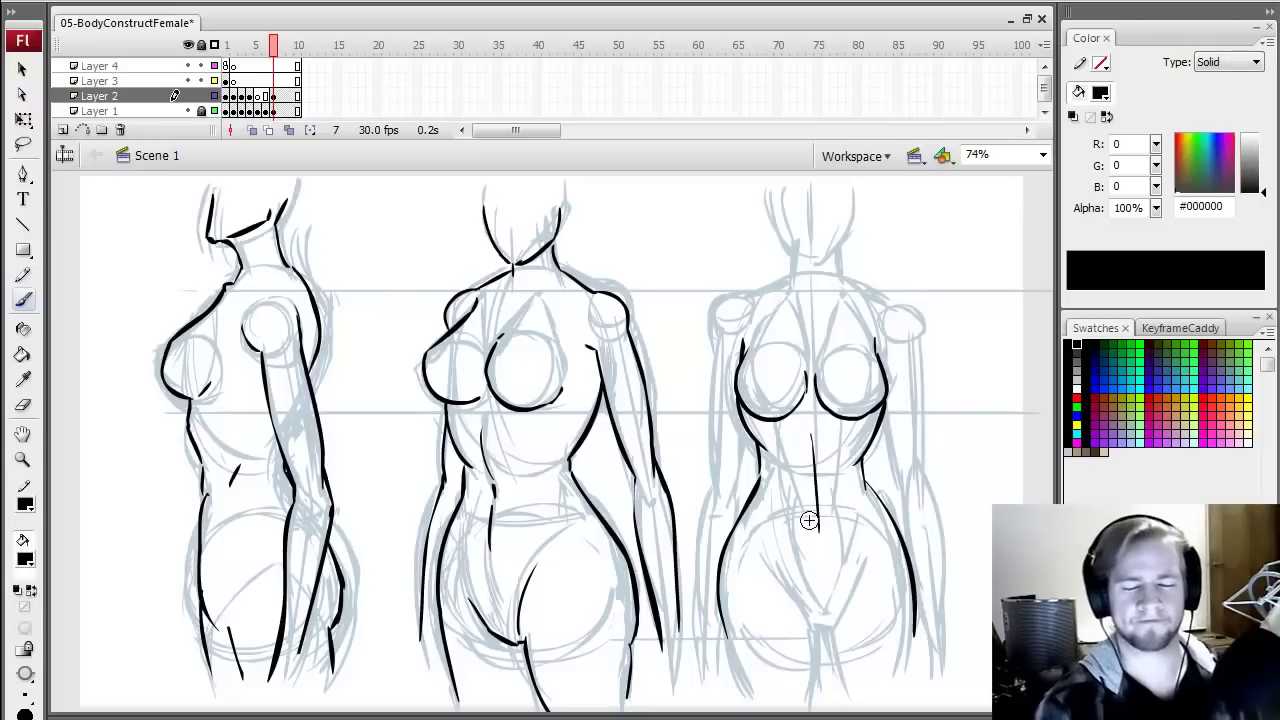
pyautogui.moveTo(777, 475); pyautogui.dragTo(790, 521)
pyautogui.moveTo(847, 486); pyautogui.dragTo(848, 506)
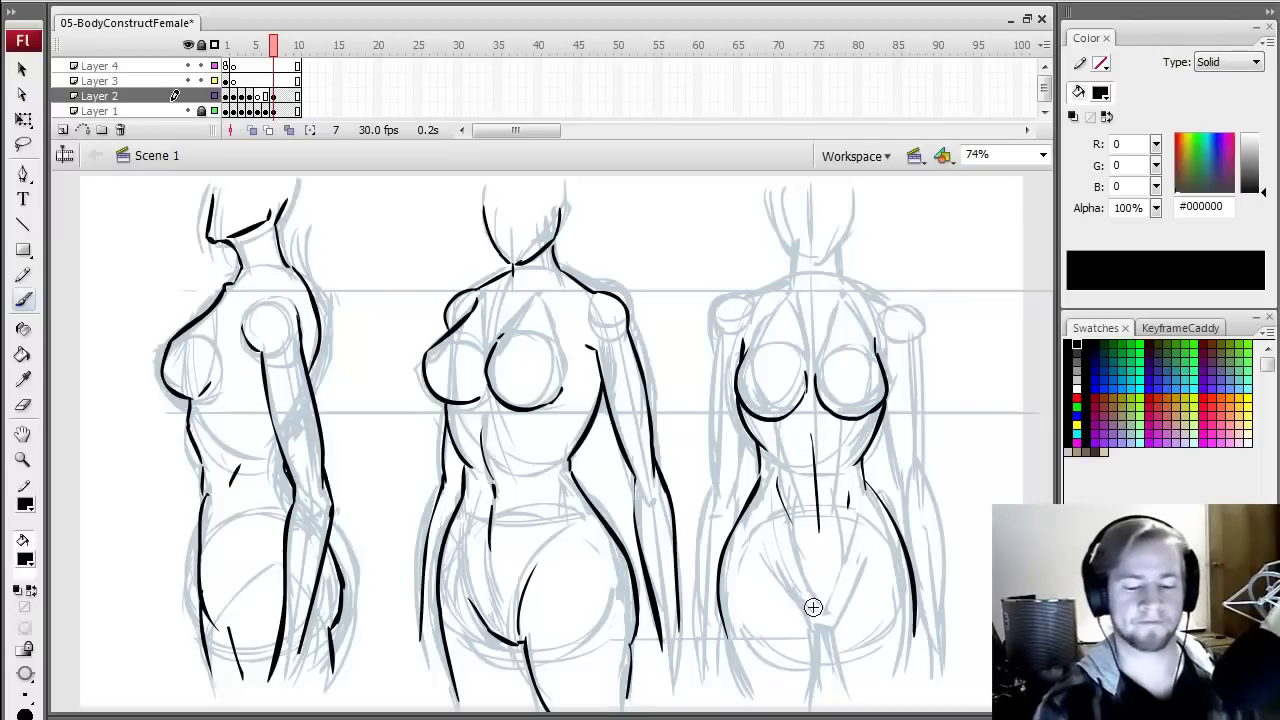
pyautogui.moveTo(830, 622)
pyautogui.mouseDown()
pyautogui.moveTo(858, 558)
pyautogui.moveTo(784, 576)
pyautogui.mouseUp()
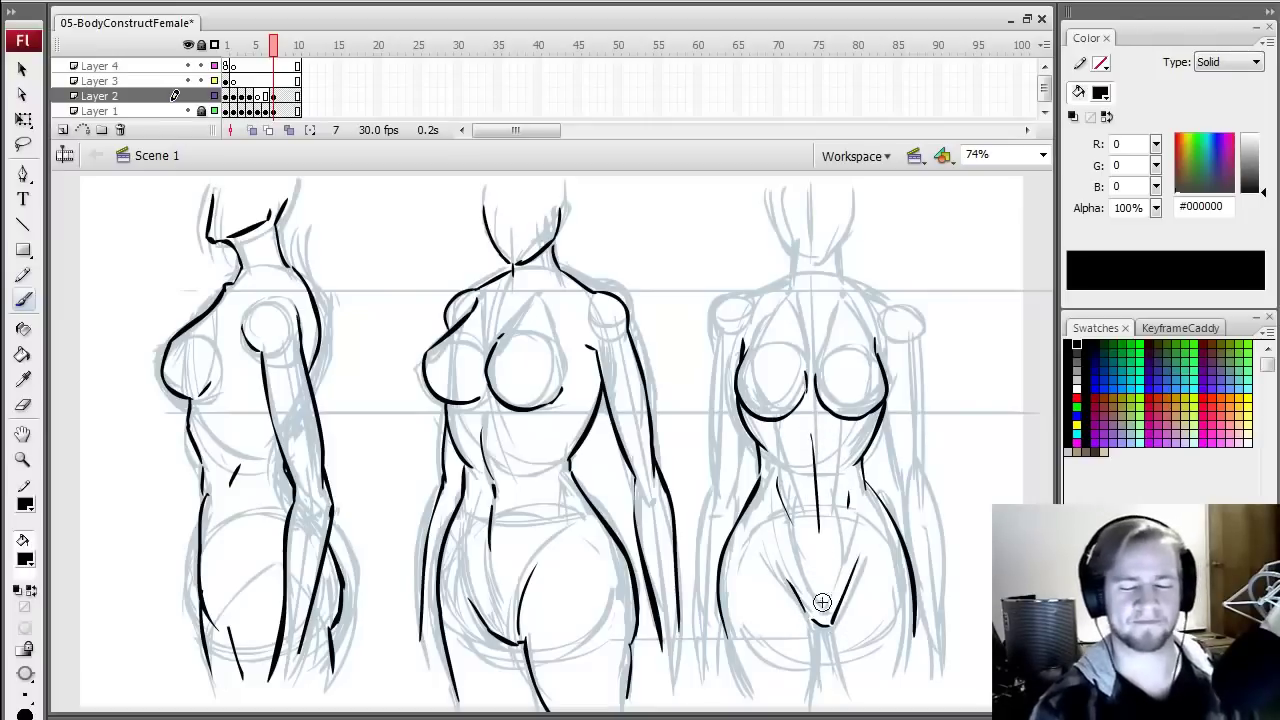
pyautogui.moveTo(816, 624)
pyautogui.mouseDown()
pyautogui.moveTo(809, 689)
pyautogui.moveTo(841, 670)
pyautogui.mouseUp()
# - Ink the front view's right shoulder slope and the arm's contours down past the elbow to the forearm
pyautogui.moveTo(792, 280)
pyautogui.mouseDown()
pyautogui.moveTo(714, 303)
pyautogui.moveTo(716, 340)
pyautogui.moveTo(727, 300)
pyautogui.moveTo(708, 455)
pyautogui.mouseUp()
pyautogui.hotkey('ctrl', 'z')
pyautogui.moveTo(715, 342); pyautogui.dragTo(716, 480)
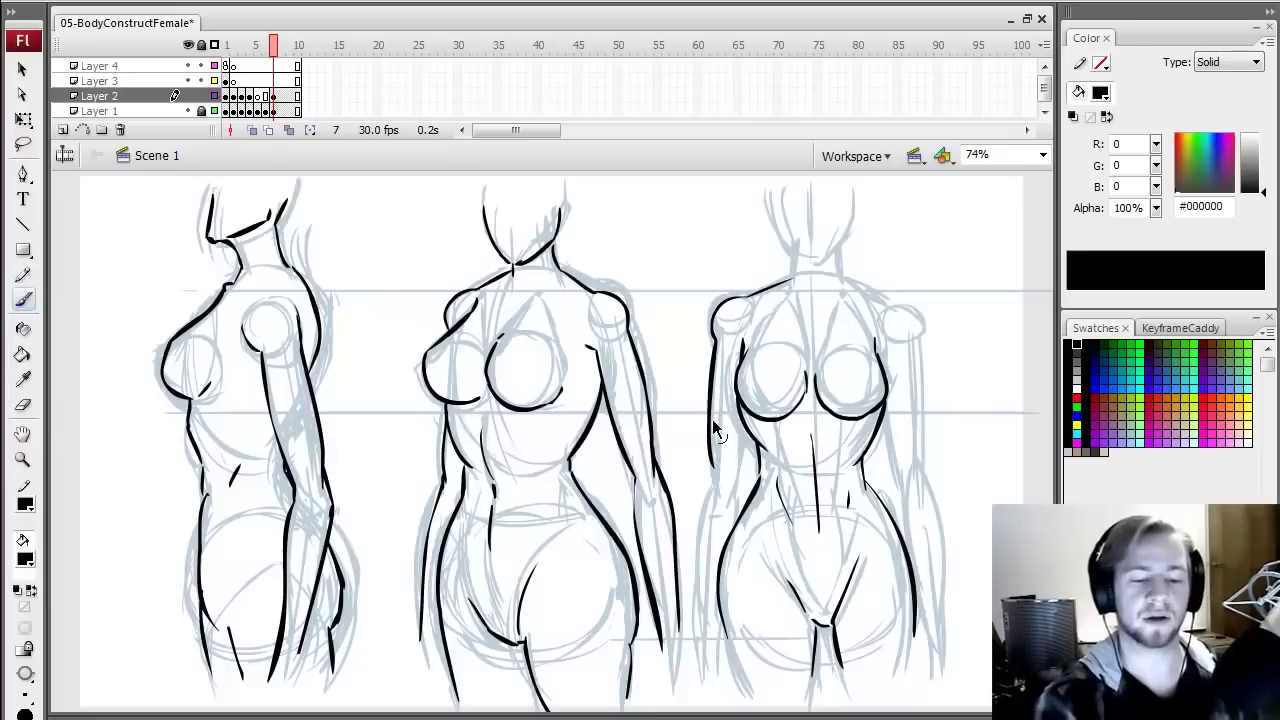
pyautogui.hotkey('ctrl', 'z')
pyautogui.moveTo(713, 345); pyautogui.dragTo(716, 480)
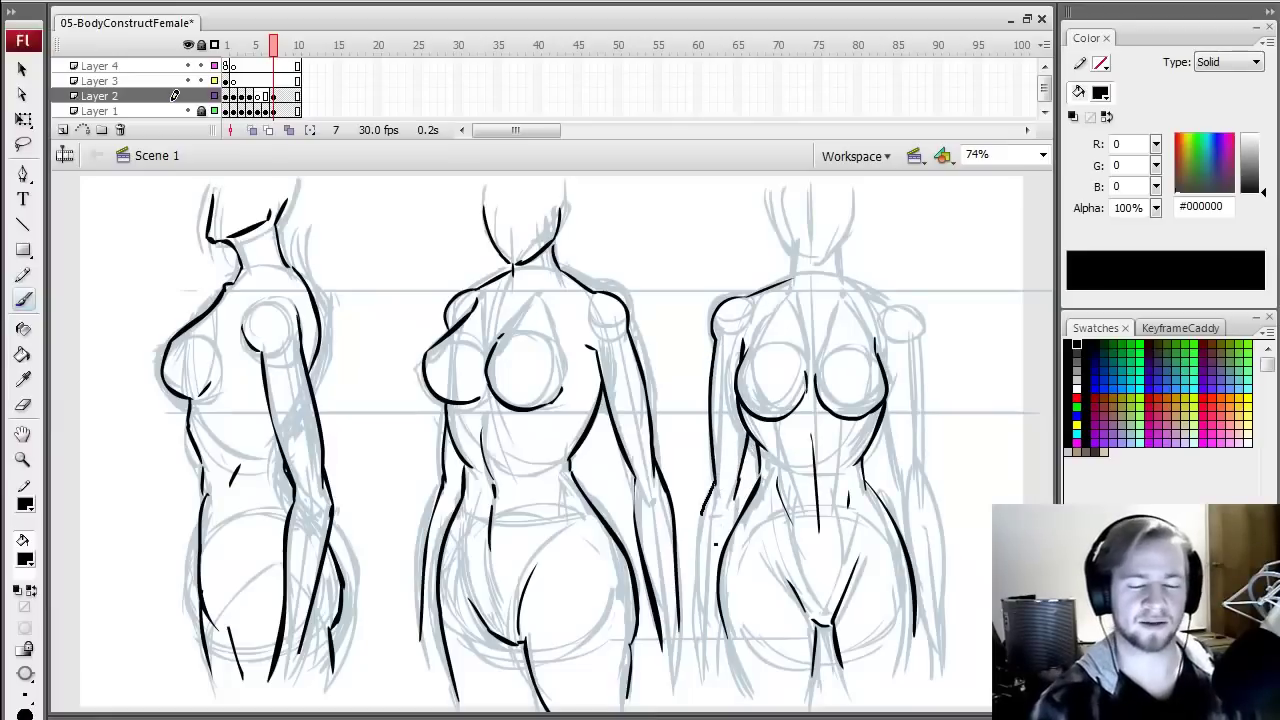
pyautogui.moveTo(710, 512); pyautogui.dragTo(700, 640)
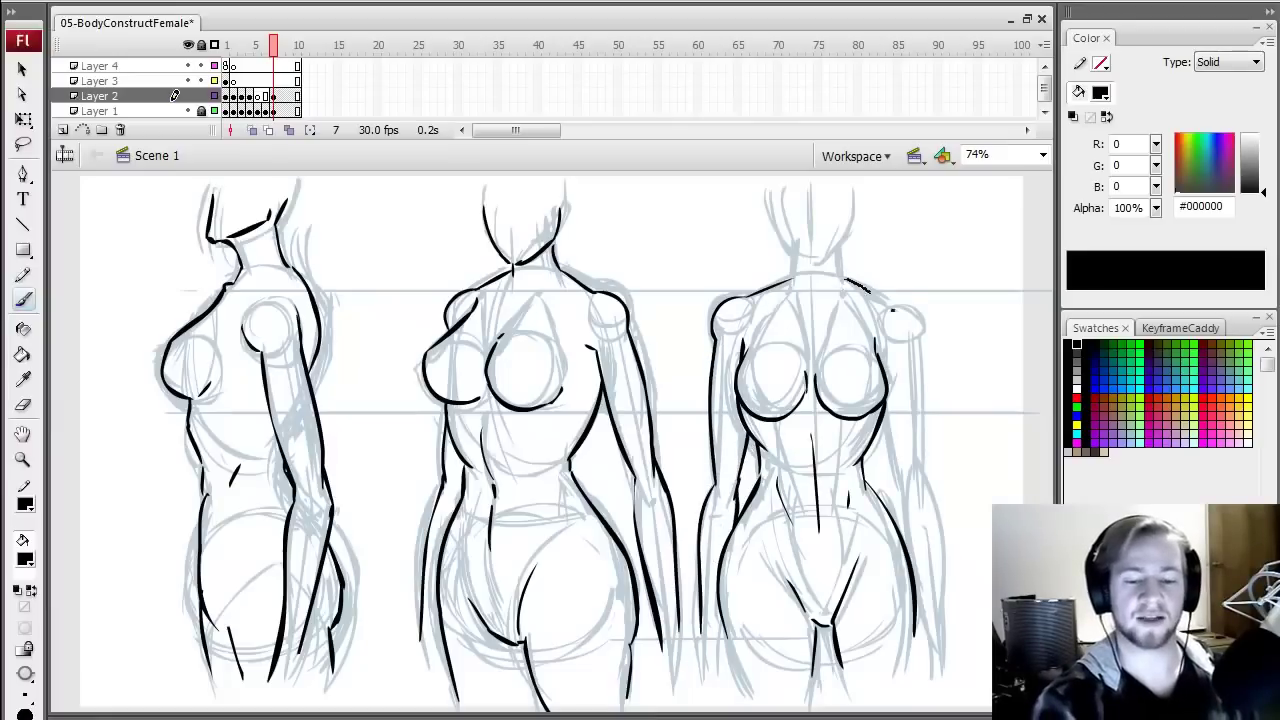
# - Ink the front view's left shoulder slope from the neck and the outer line of the left upper arm
pyautogui.moveTo(846, 277); pyautogui.dragTo(892, 304)
pyautogui.hotkey('ctrl', 'z')
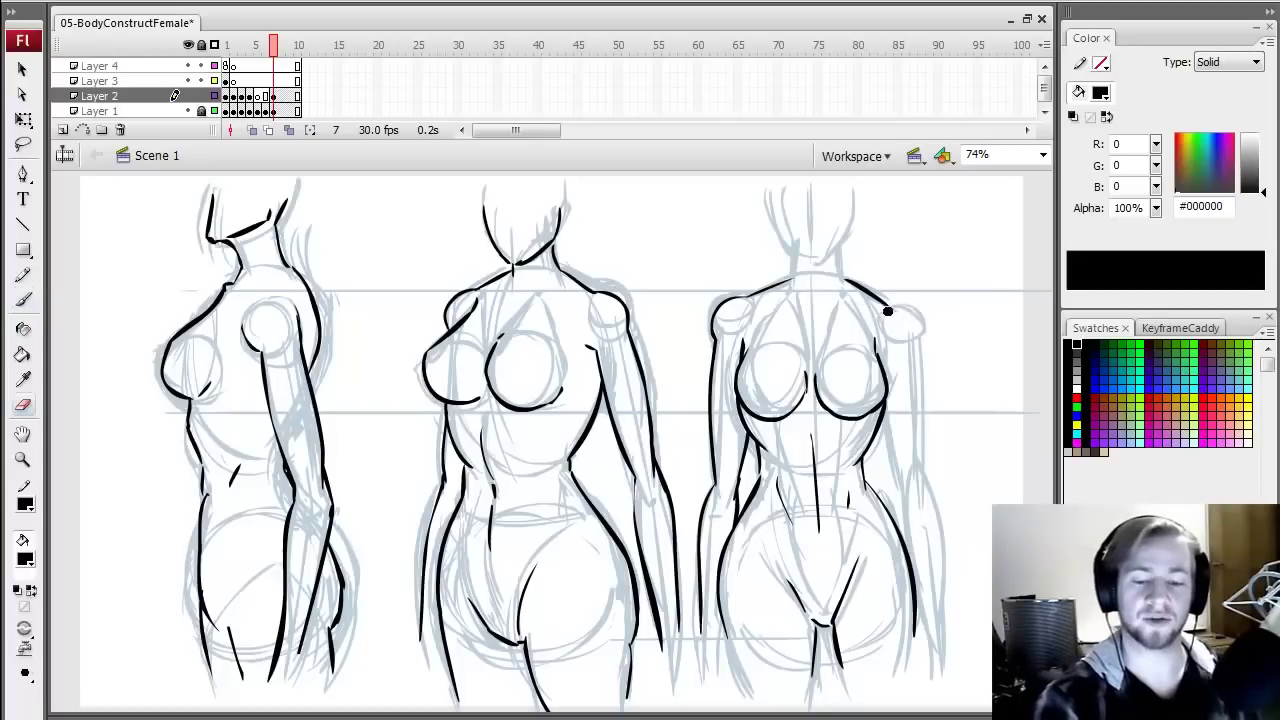
pyautogui.moveTo(888, 303)
pyautogui.mouseDown()
pyautogui.moveTo(920, 335)
pyautogui.moveTo(914, 462)
pyautogui.mouseUp()
pyautogui.hotkey('ctrl', 'z')
pyautogui.moveTo(920, 337); pyautogui.dragTo(905, 462)
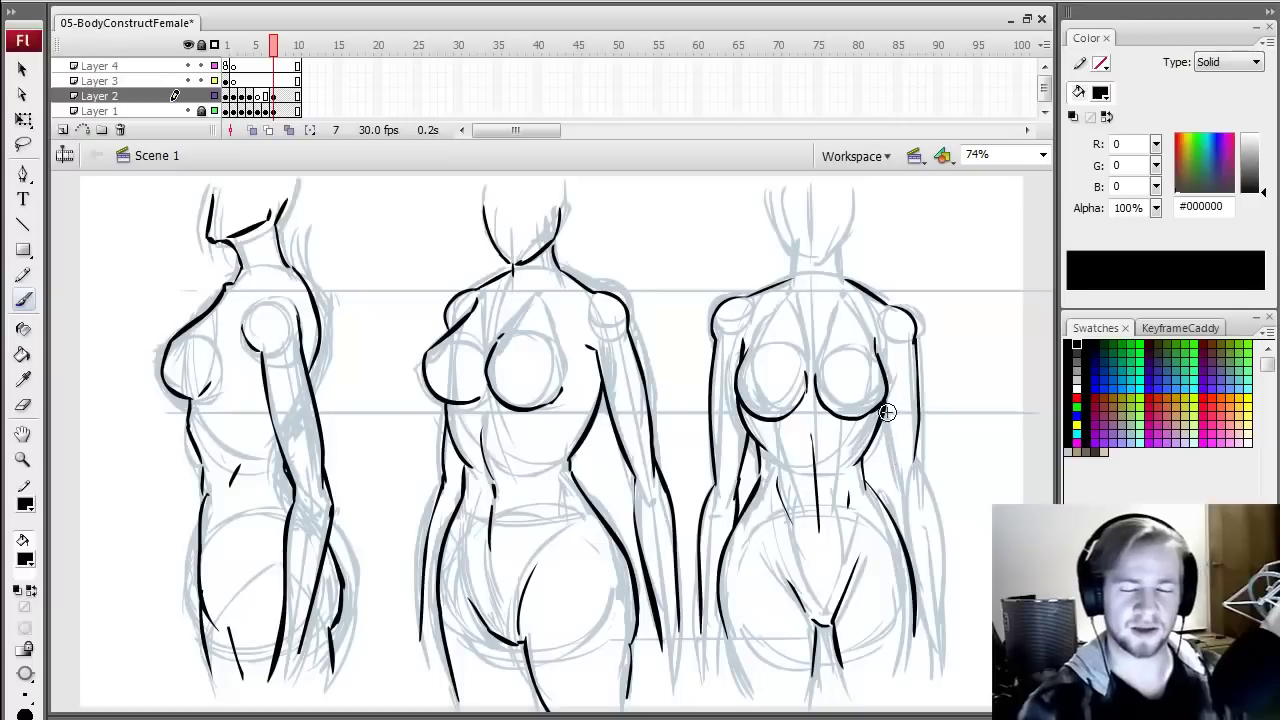
pyautogui.moveTo(887, 412); pyautogui.dragTo(905, 498)
pyautogui.moveTo(914, 338); pyautogui.dragTo(911, 474)
pyautogui.hotkey('ctrl', 'z')
pyautogui.moveTo(916, 338); pyautogui.dragTo(916, 466)
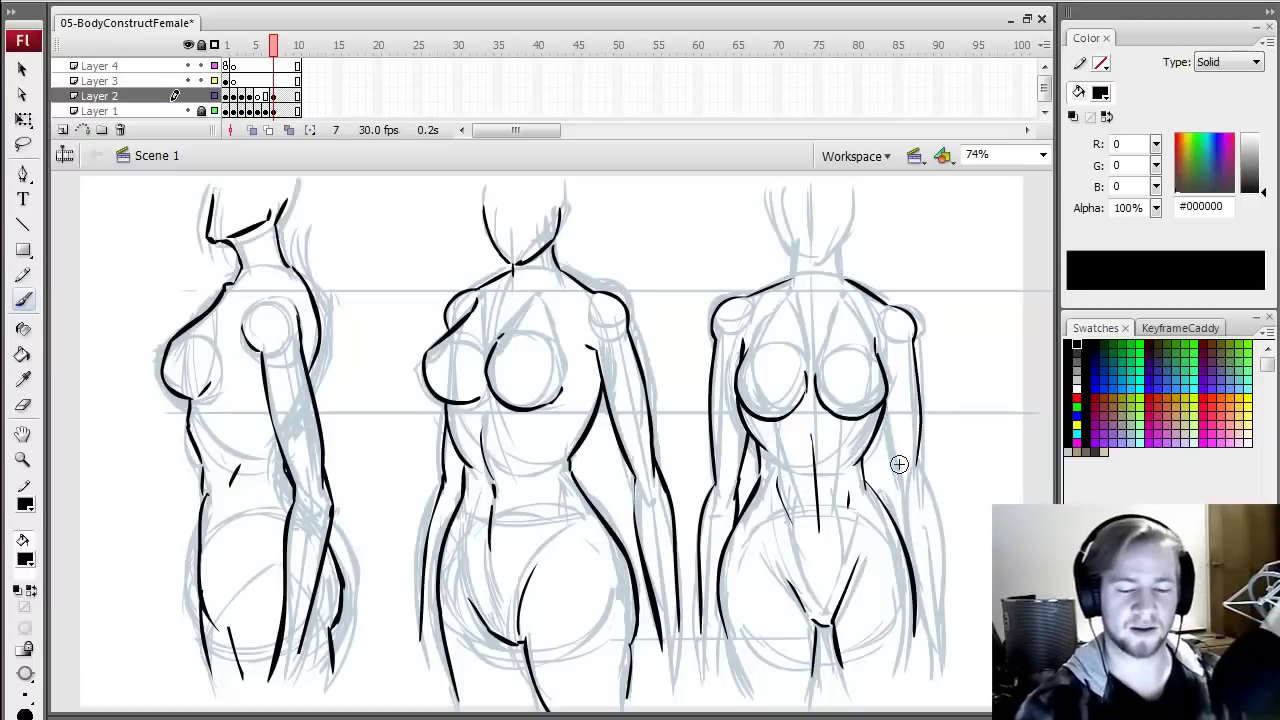
# - Ink the inner line of the front view's left upper arm and the contours of the left forearm
pyautogui.moveTo(886, 409)
pyautogui.mouseDown()
pyautogui.moveTo(904, 476)
pyautogui.moveTo(912, 426)
pyautogui.moveTo(941, 612)
pyautogui.mouseUp()
pyautogui.hotkey('ctrl', 'z')
pyautogui.press('e')
pyautogui.press('b')
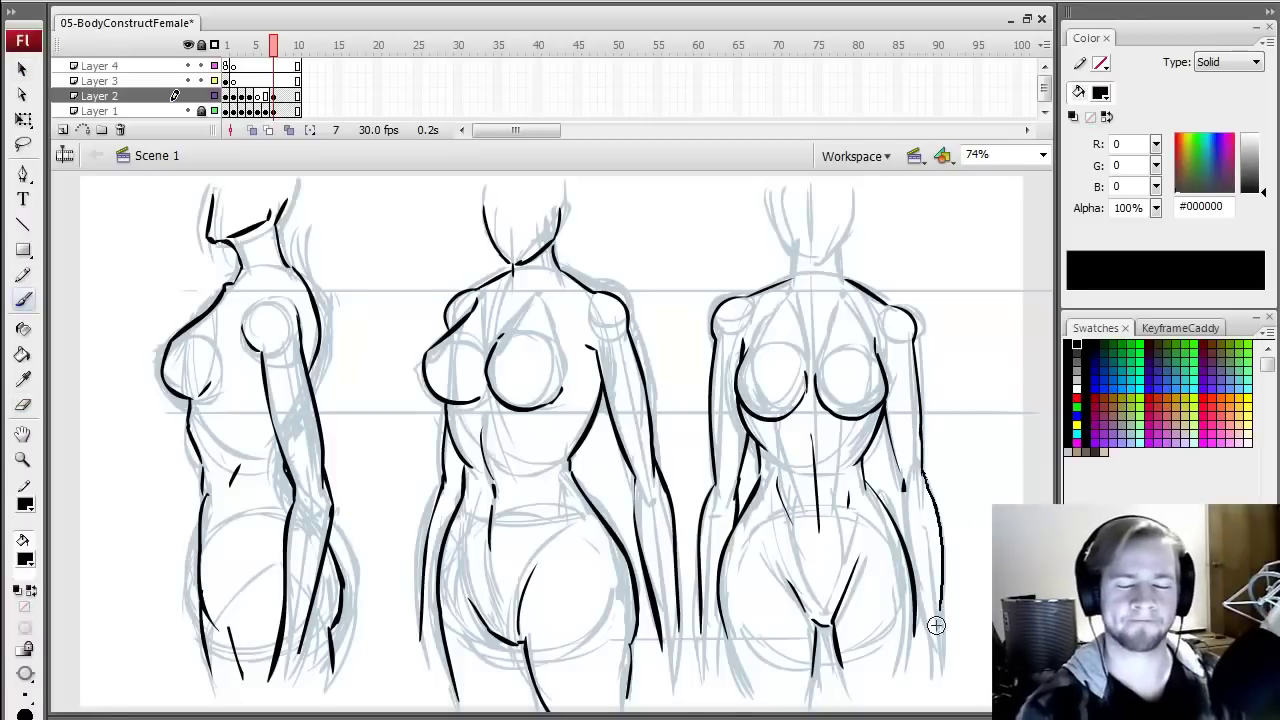
pyautogui.hotkey('ctrl', 'z')
pyautogui.moveTo(922, 488); pyautogui.dragTo(932, 628)
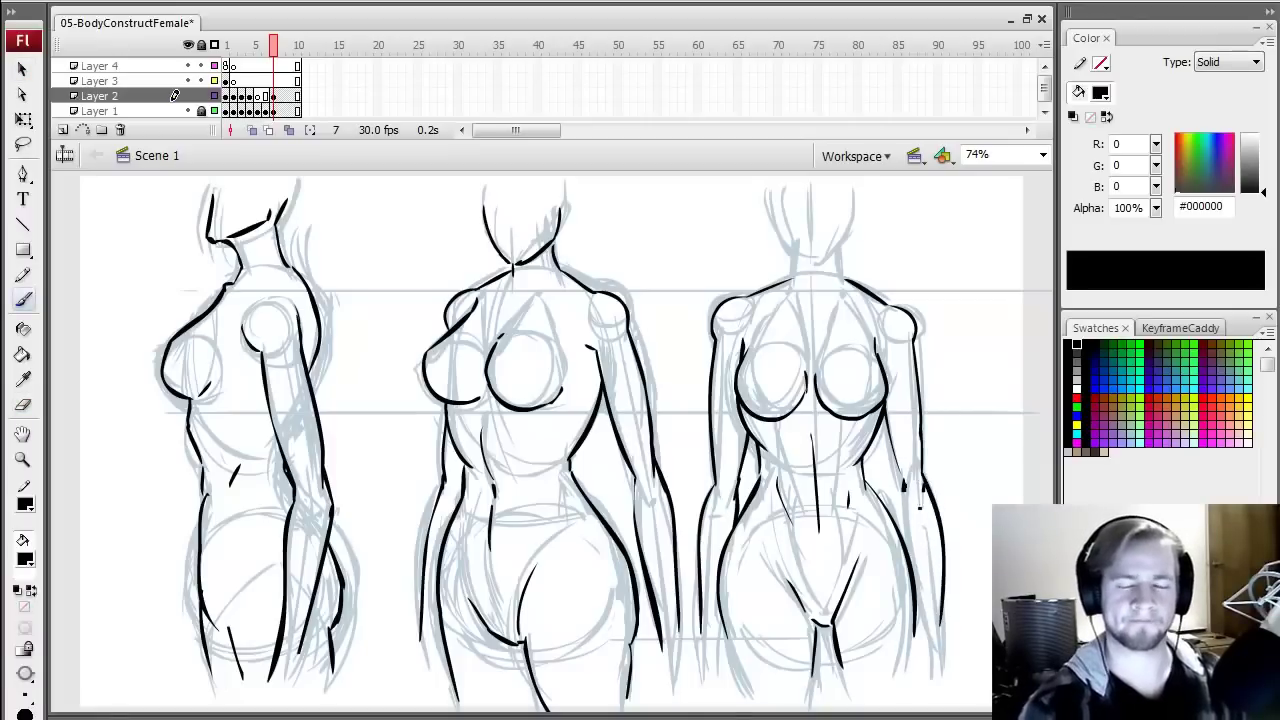
pyautogui.moveTo(902, 488); pyautogui.dragTo(914, 545)
# - Ink the front view's jaw from both cheeks down to the chin and the right side of the neck
pyautogui.moveTo(779, 206); pyautogui.dragTo(791, 258)
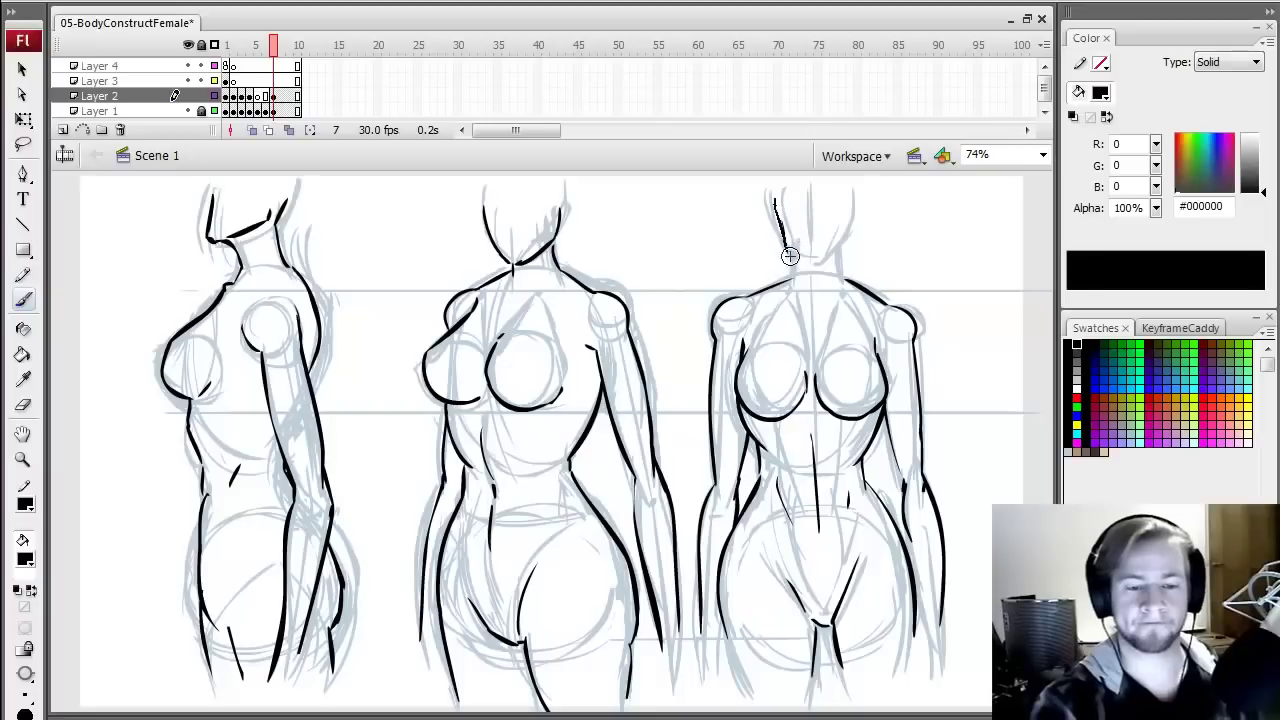
pyautogui.hotkey('ctrl', 'z')
pyautogui.moveTo(776, 207)
pyautogui.mouseDown()
pyautogui.moveTo(789, 248)
pyautogui.moveTo(826, 266)
pyautogui.mouseUp()
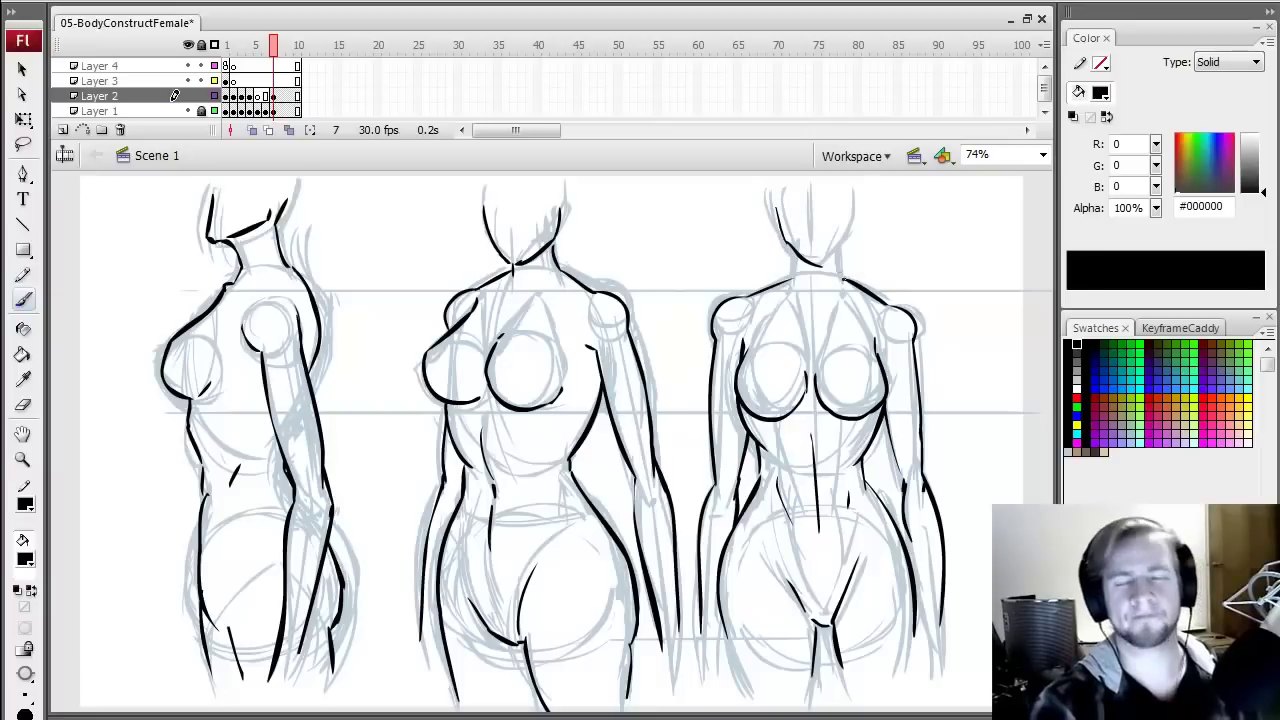
pyautogui.moveTo(852, 202)
pyautogui.mouseDown()
pyautogui.moveTo(836, 256)
pyautogui.moveTo(849, 248)
pyautogui.mouseUp()
pyautogui.press('e')
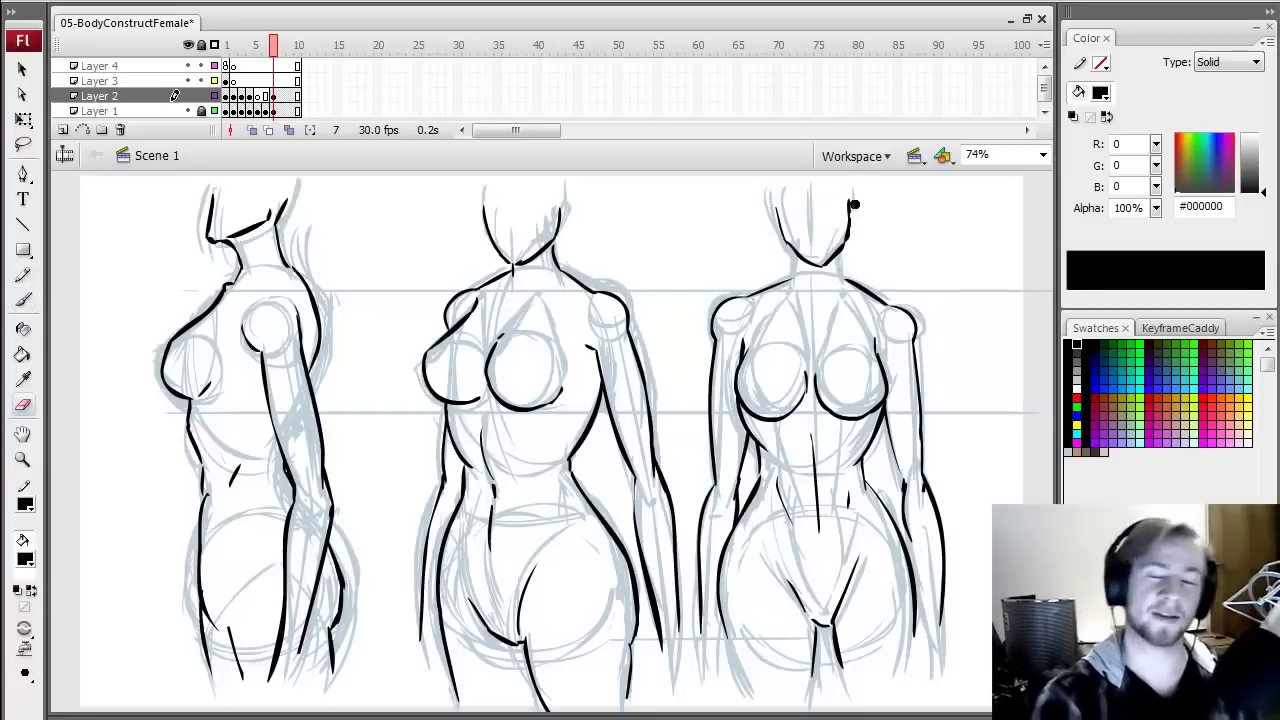
pyautogui.press('b')
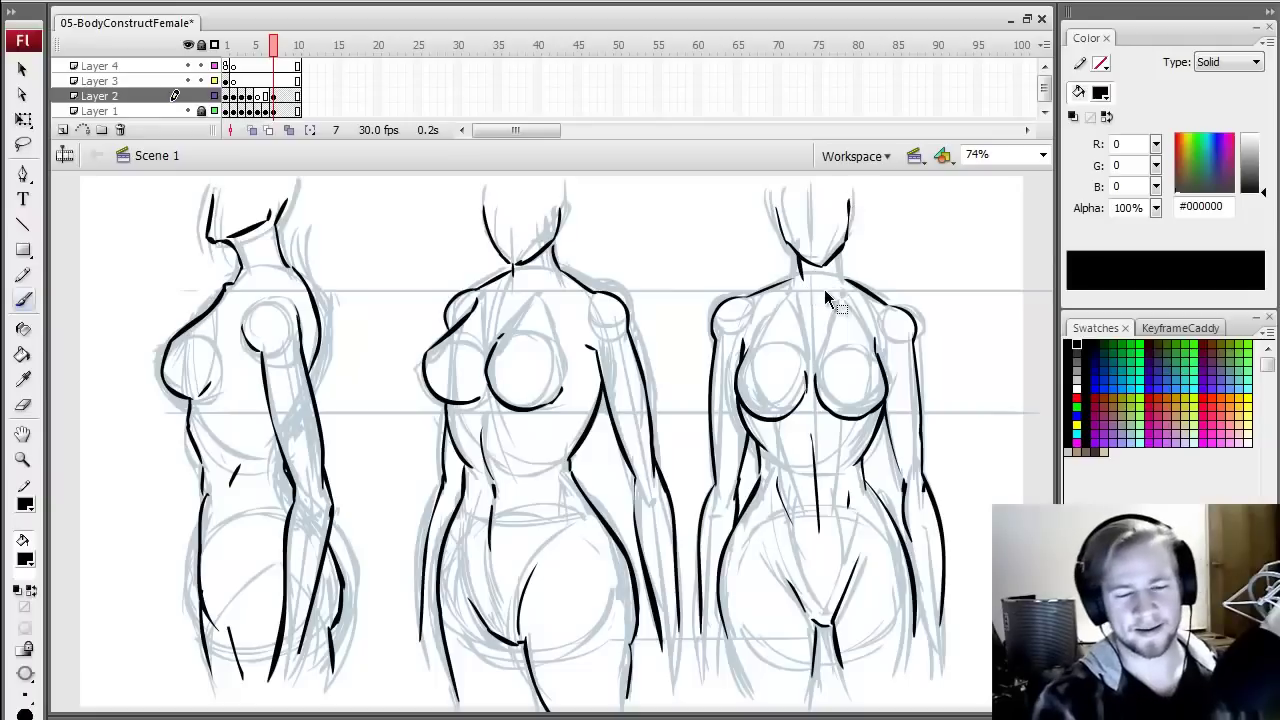
# - Ink the collarbones in the front and three-quarter views and the left side of the front view's neck
pyautogui.moveTo(813, 306); pyautogui.dragTo(850, 296)
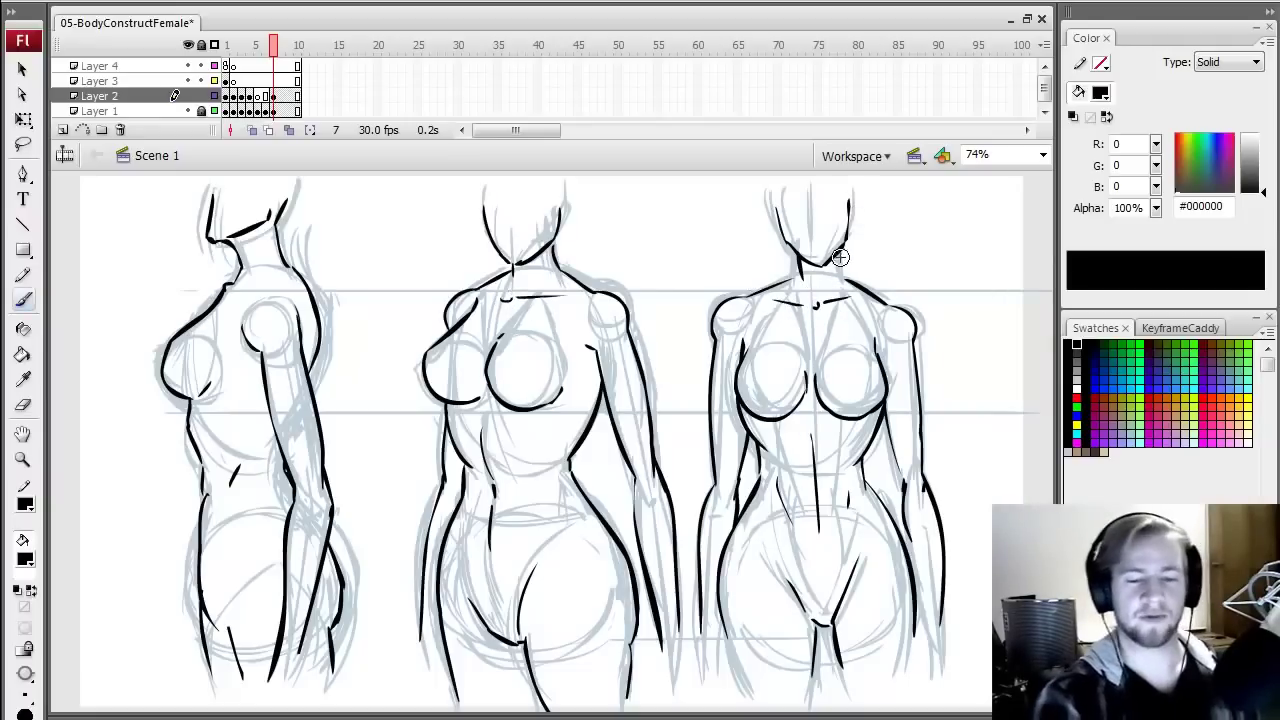
pyautogui.moveTo(839, 251); pyautogui.dragTo(843, 275)
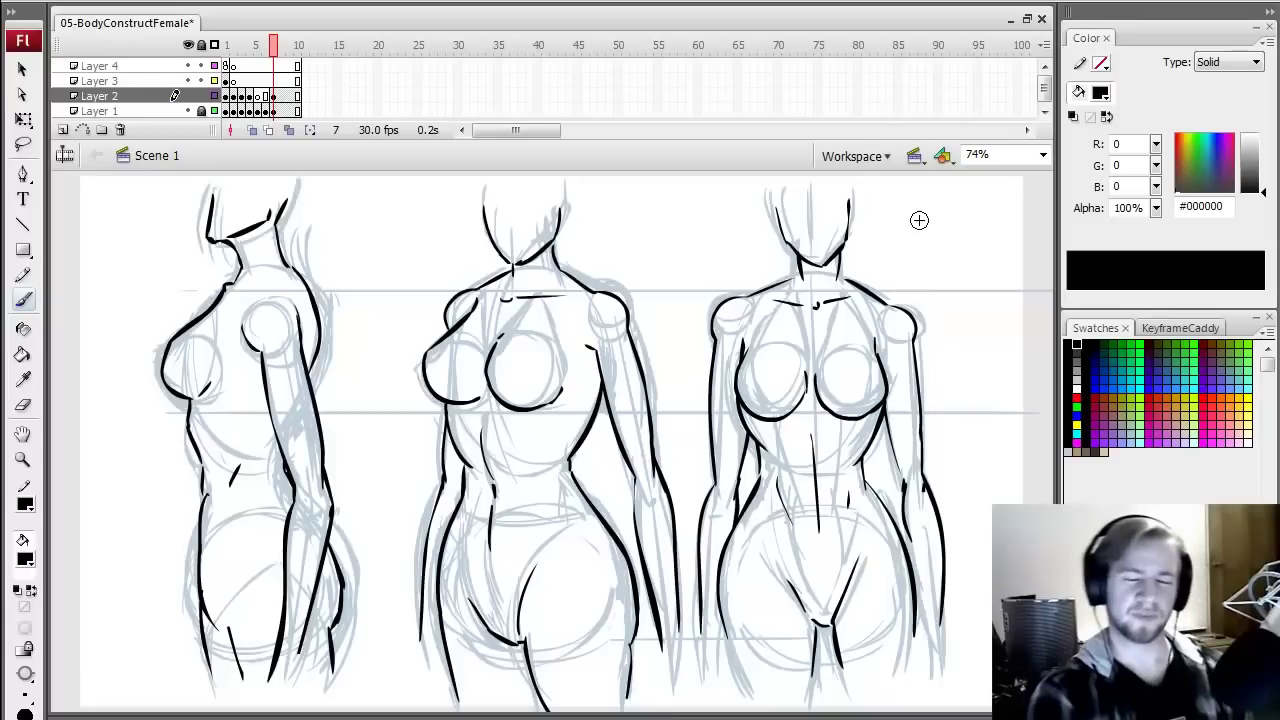
pyautogui.press('e')
pyautogui.press('b')
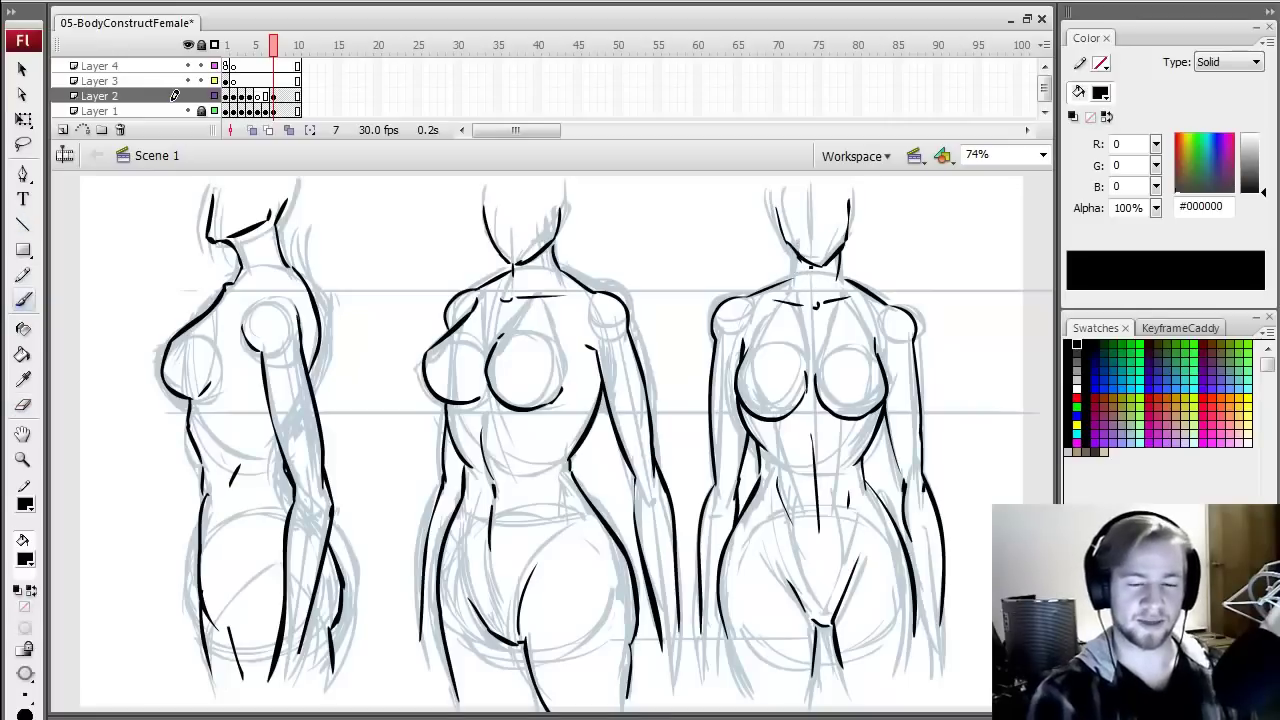
# - Rework the front view's neck sides to flow into the shoulders and add a neck muscle line down to the collarbone pit
pyautogui.press('r')
pyautogui.hotkey('ctrl', 'z')
pyautogui.press('e')
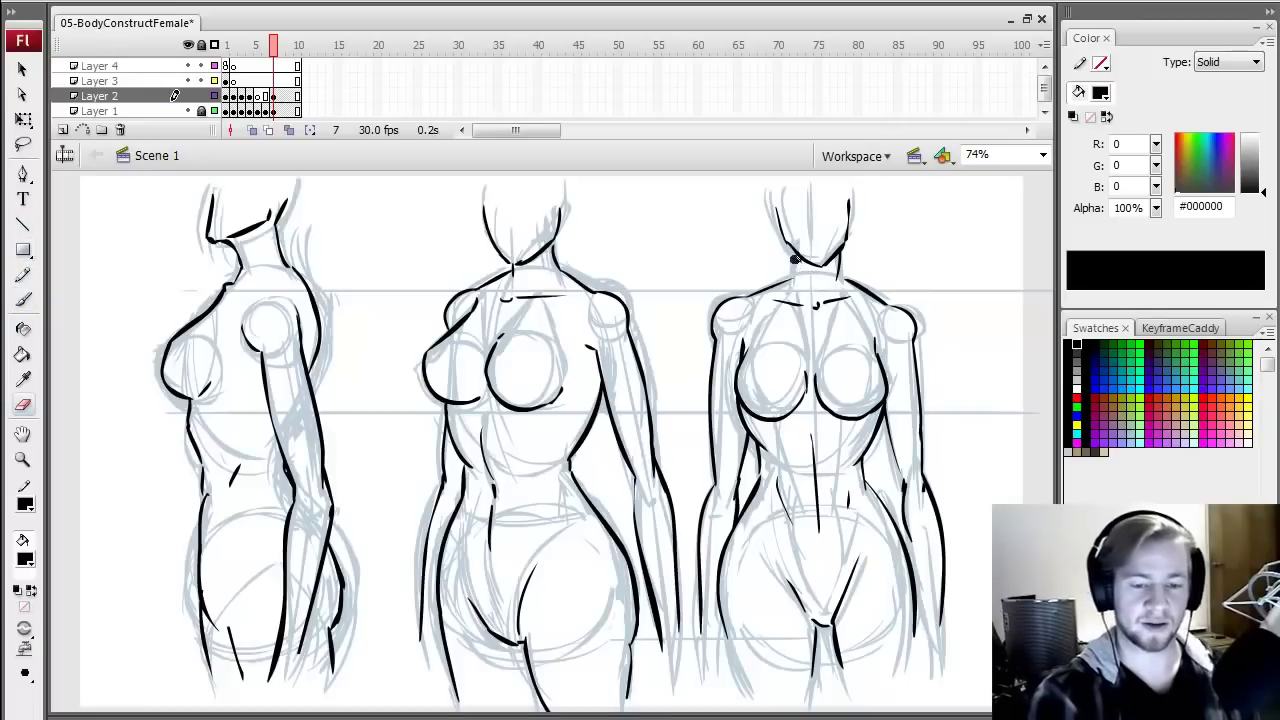
pyautogui.press('b')
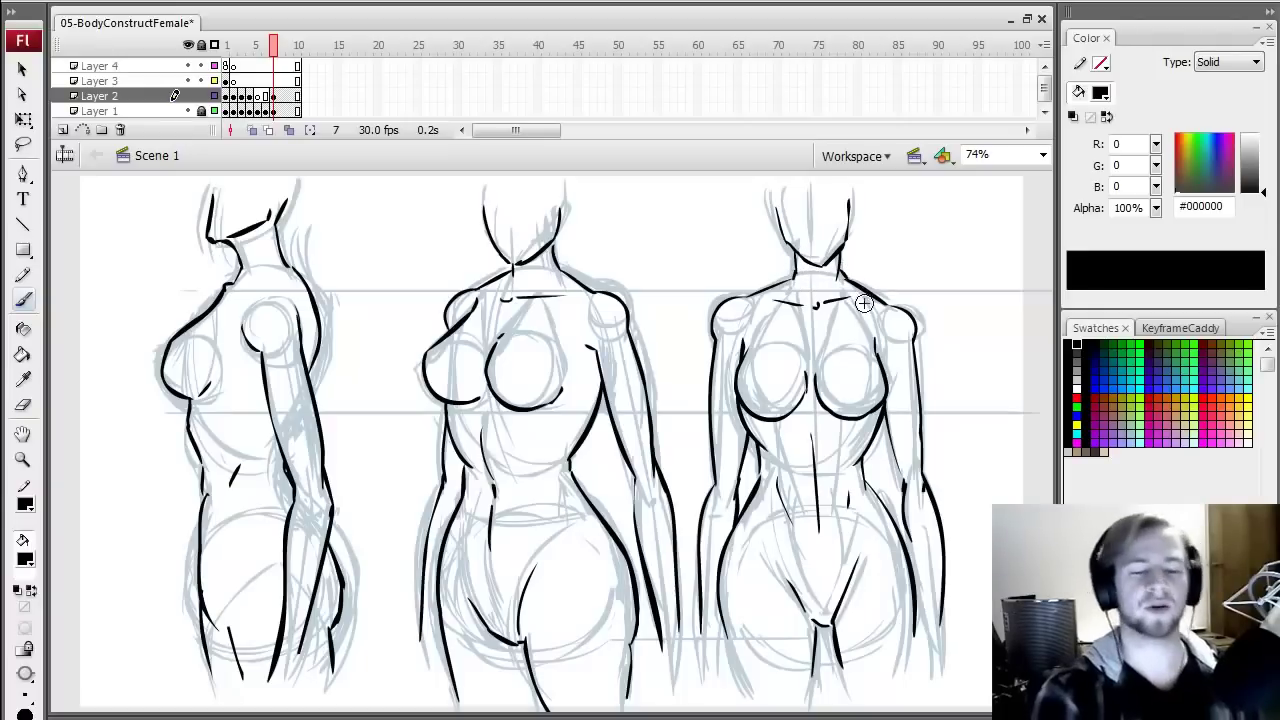
pyautogui.press('b')
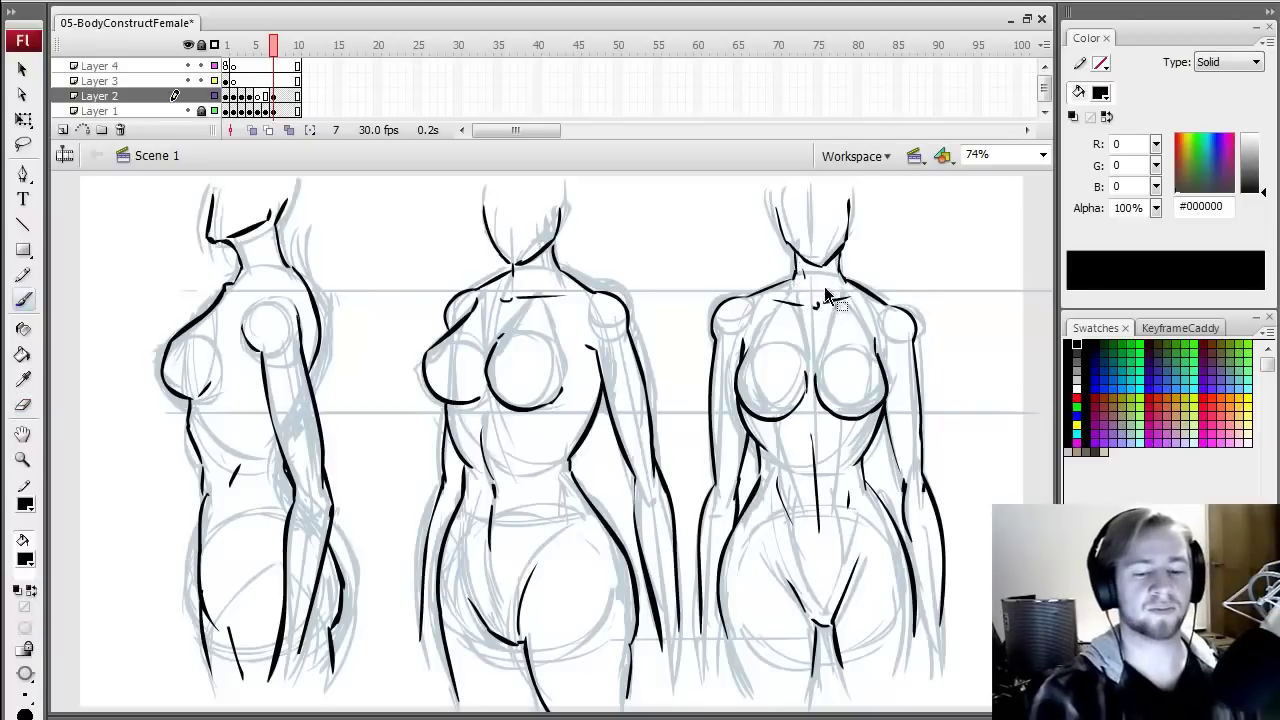
pyautogui.moveTo(803, 267); pyautogui.dragTo(818, 305)
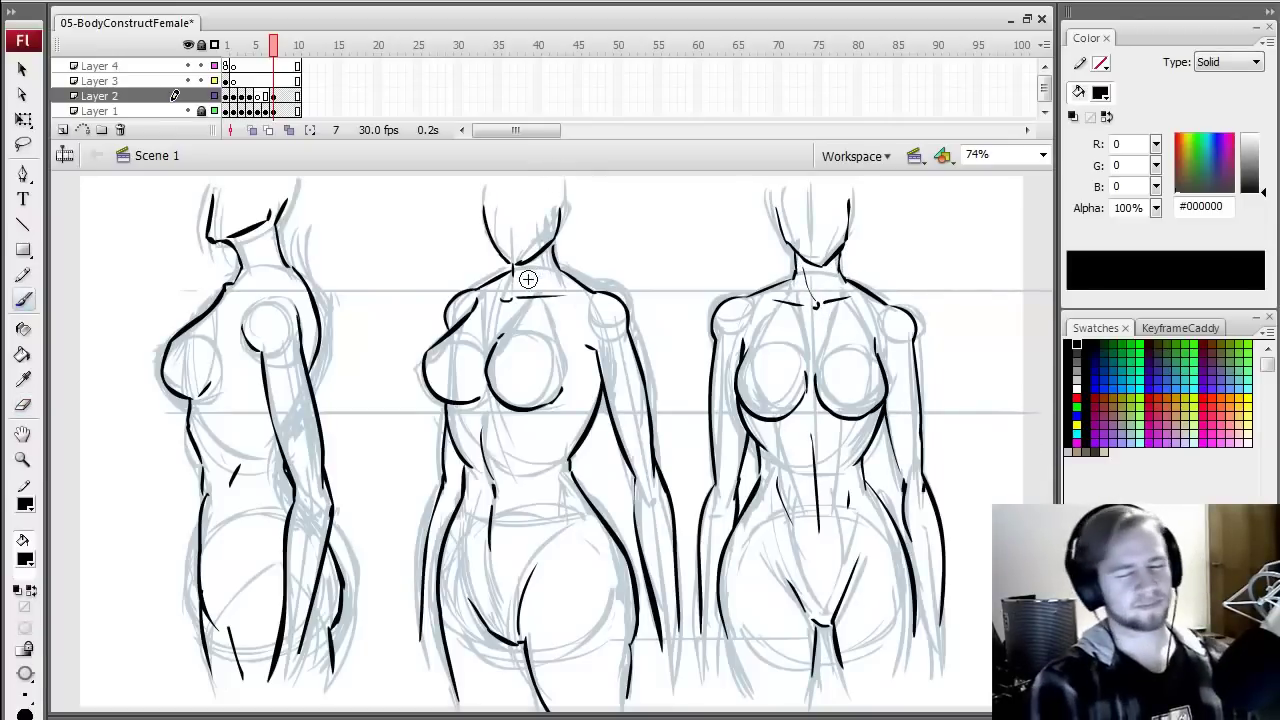
# - Review frames 5, 6 and 7 in turn to compare the basic shapes, the refined sketch and the inked contours
pyautogui.press('q')
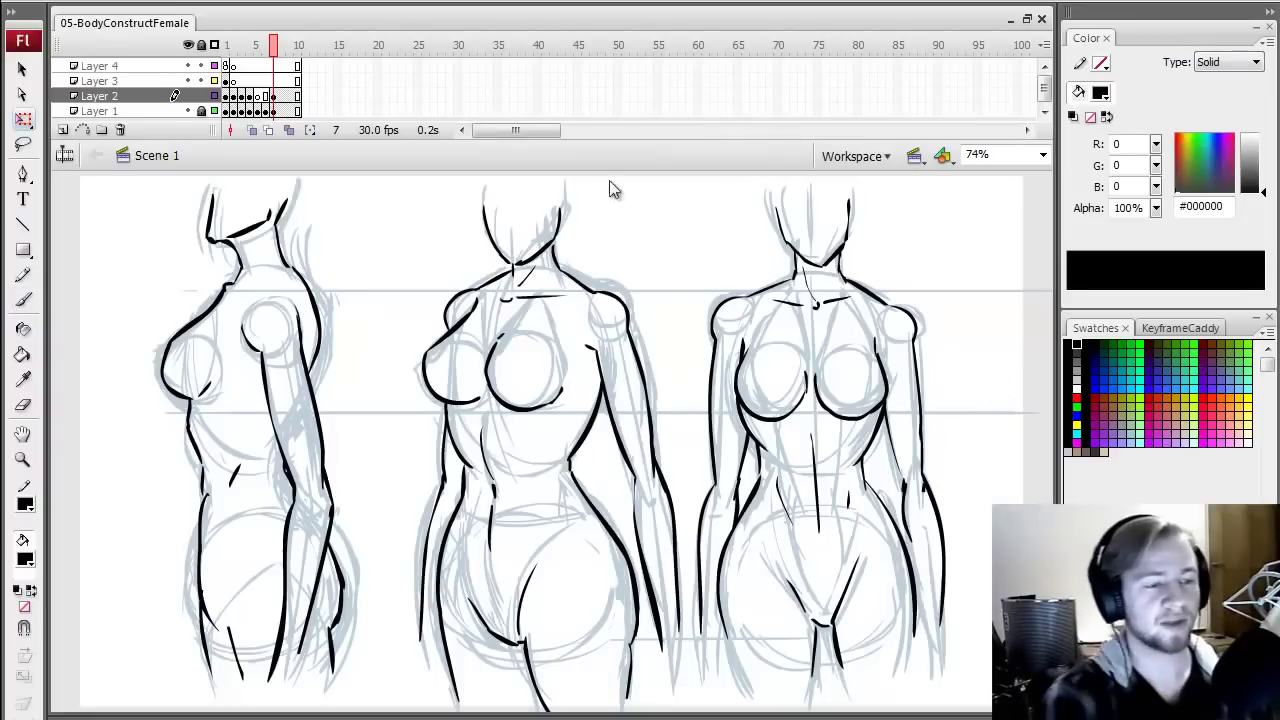
pyautogui.click(257, 47)
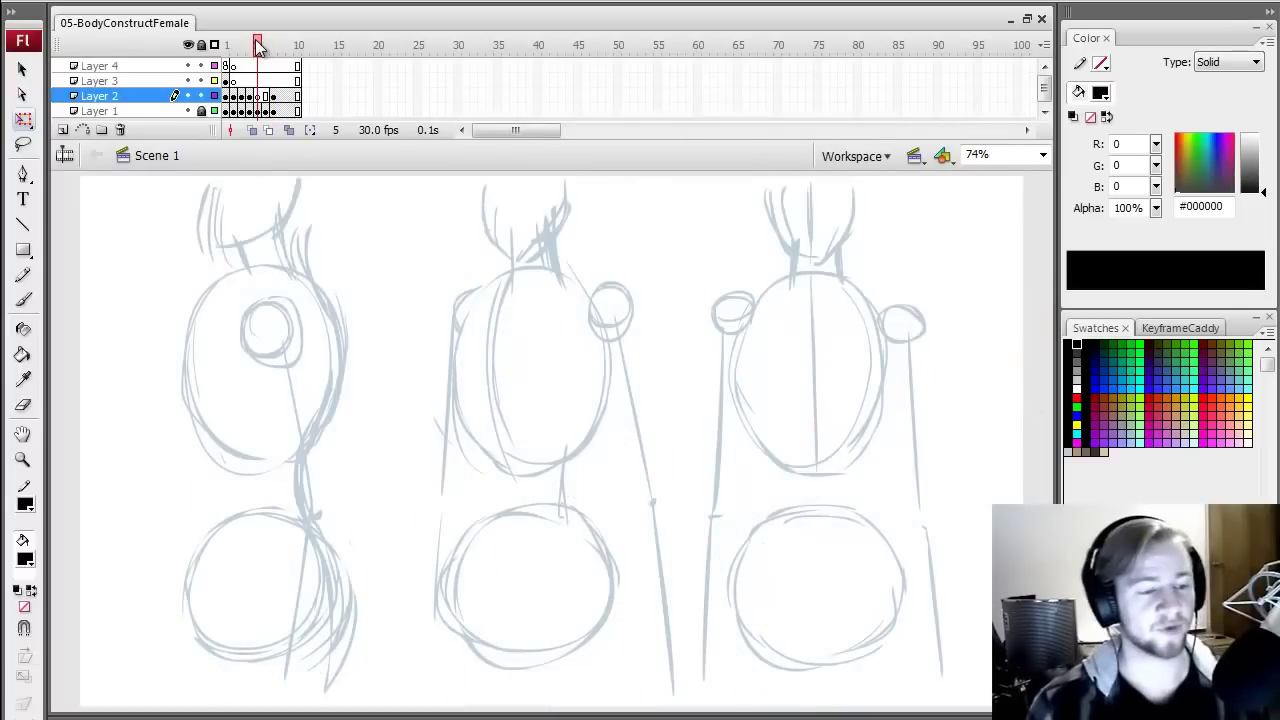
pyautogui.moveTo(257, 47); pyautogui.dragTo(262, 47)
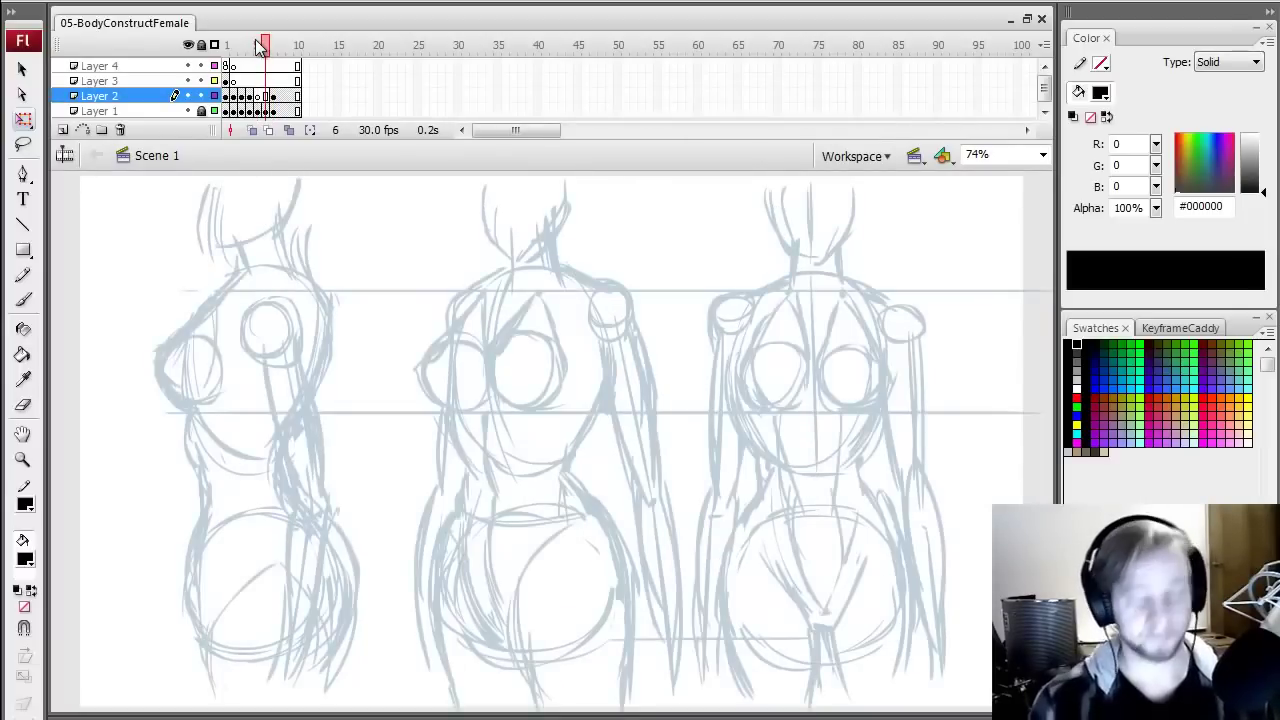
pyautogui.press('.')
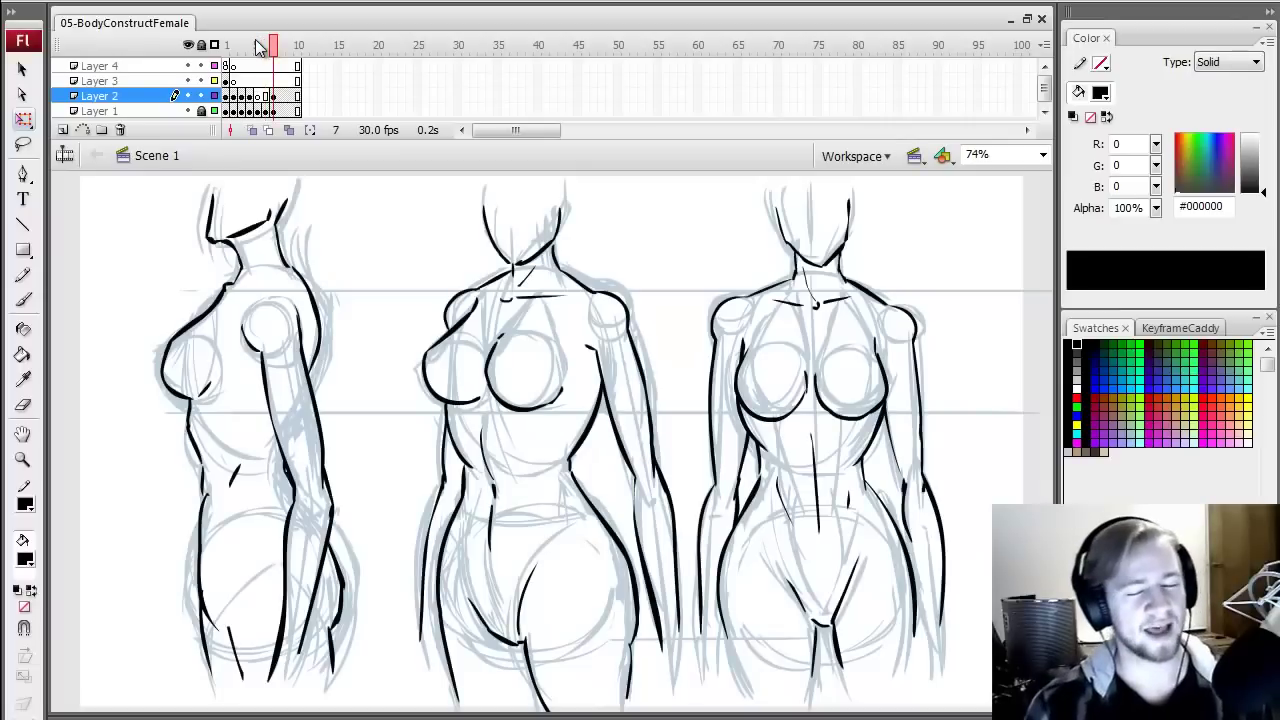
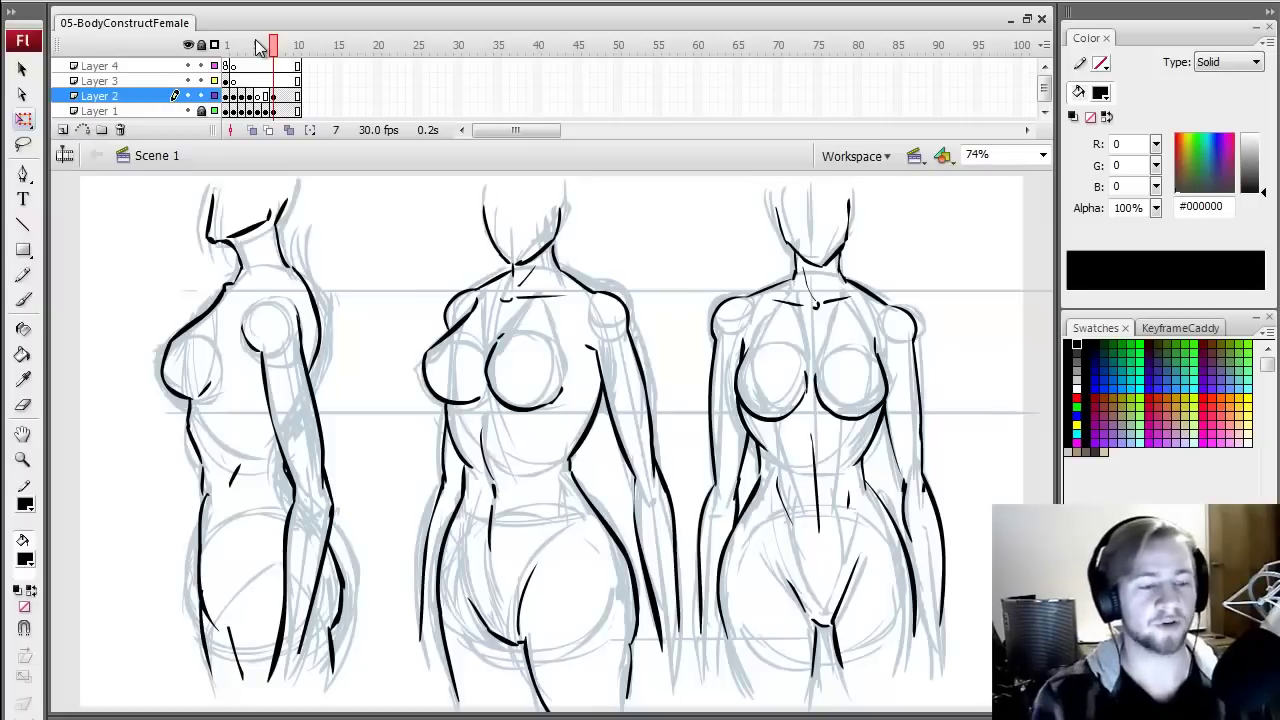
# - Unlock Layer 1 and insert blank keyframes at frame 8 on Layers 1 and 2, keeping Layer 1 active for brush drawing
pyautogui.click(281, 110)
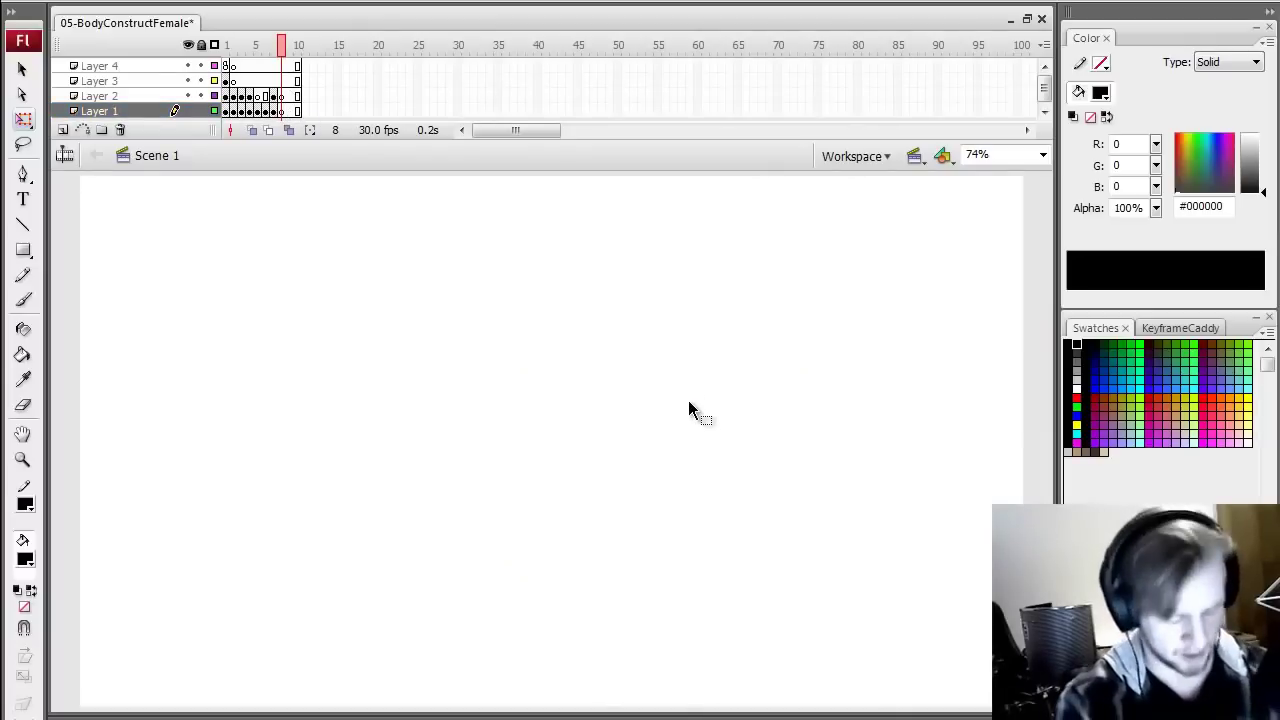
pyautogui.press('b')
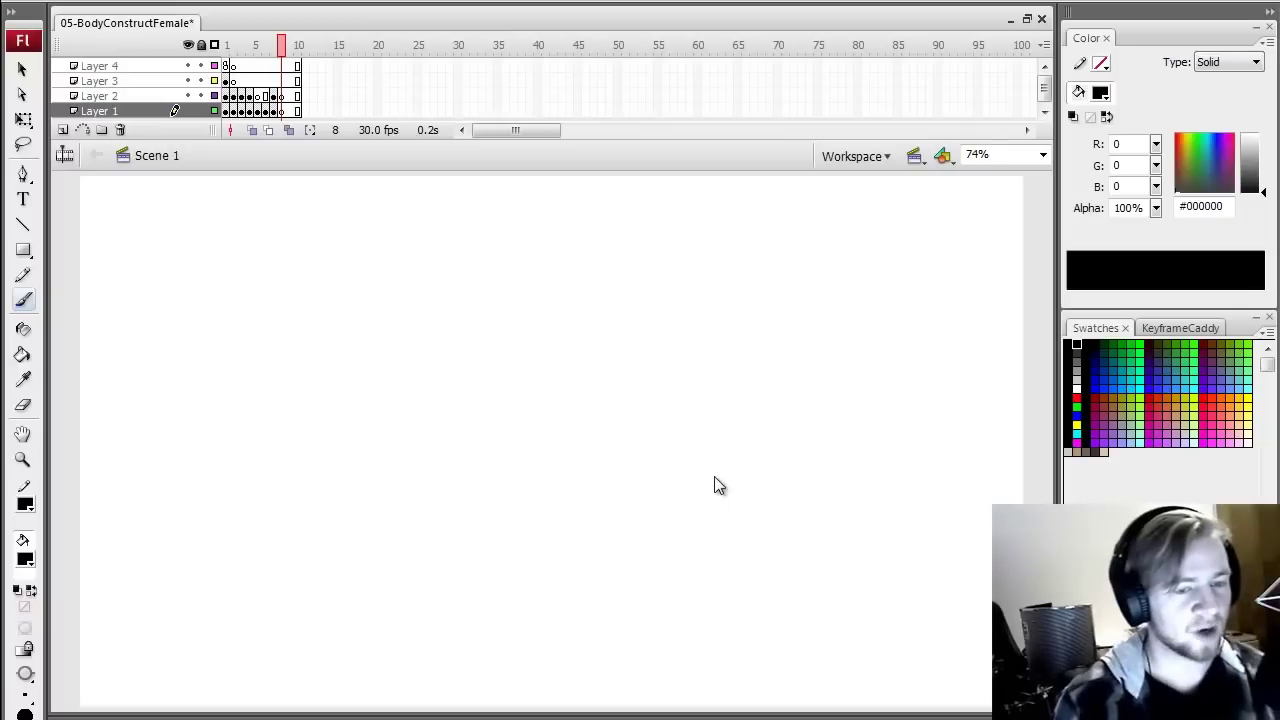
pyautogui.click(283, 111)
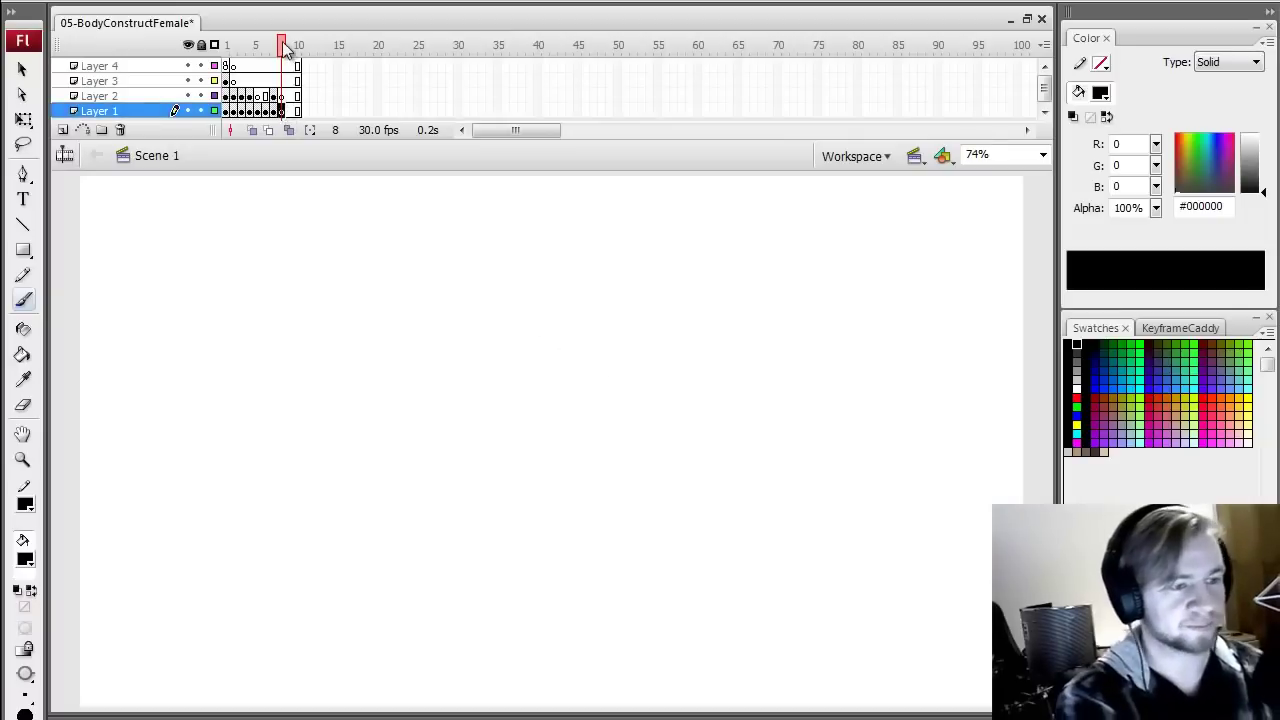
# - Sketch a tilted ribcage oval with an inner contour curve and a pelvis circle below it in frame 8, using light blue-grey #BDCFDB
pyautogui.press('q')
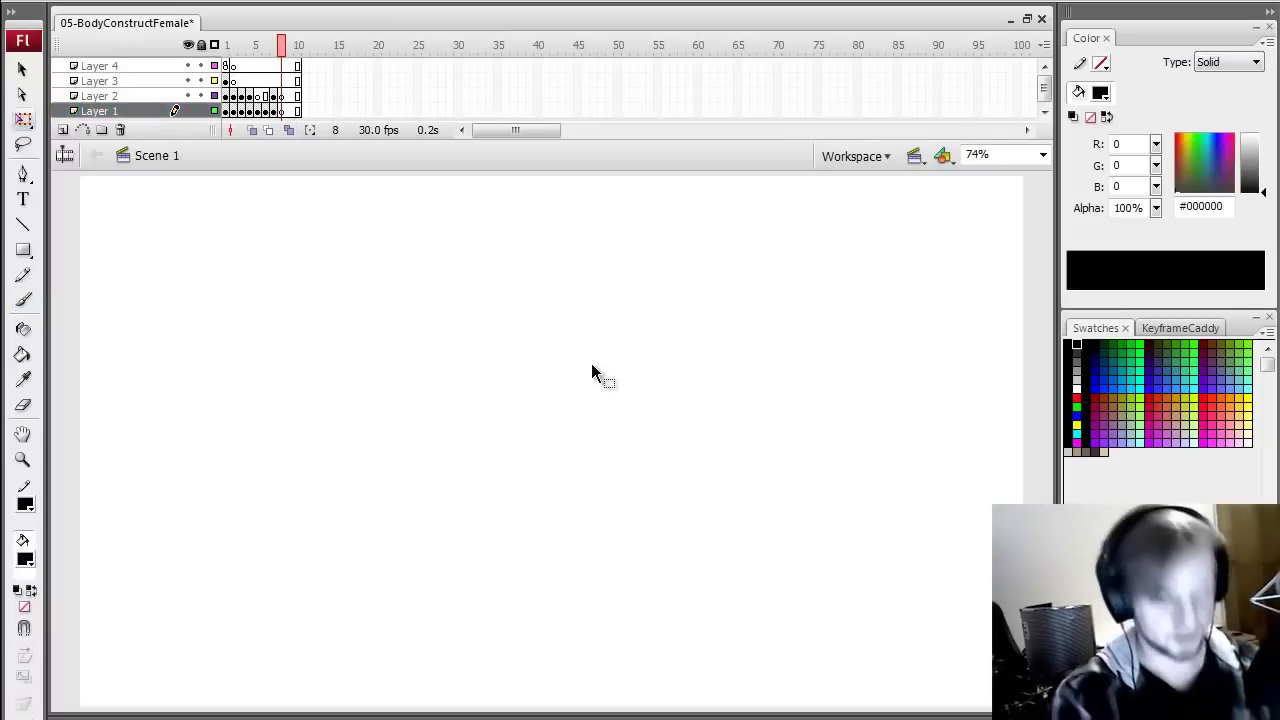
pyautogui.click(281, 112)
pyautogui.press('b')
pyautogui.click(1068, 452)
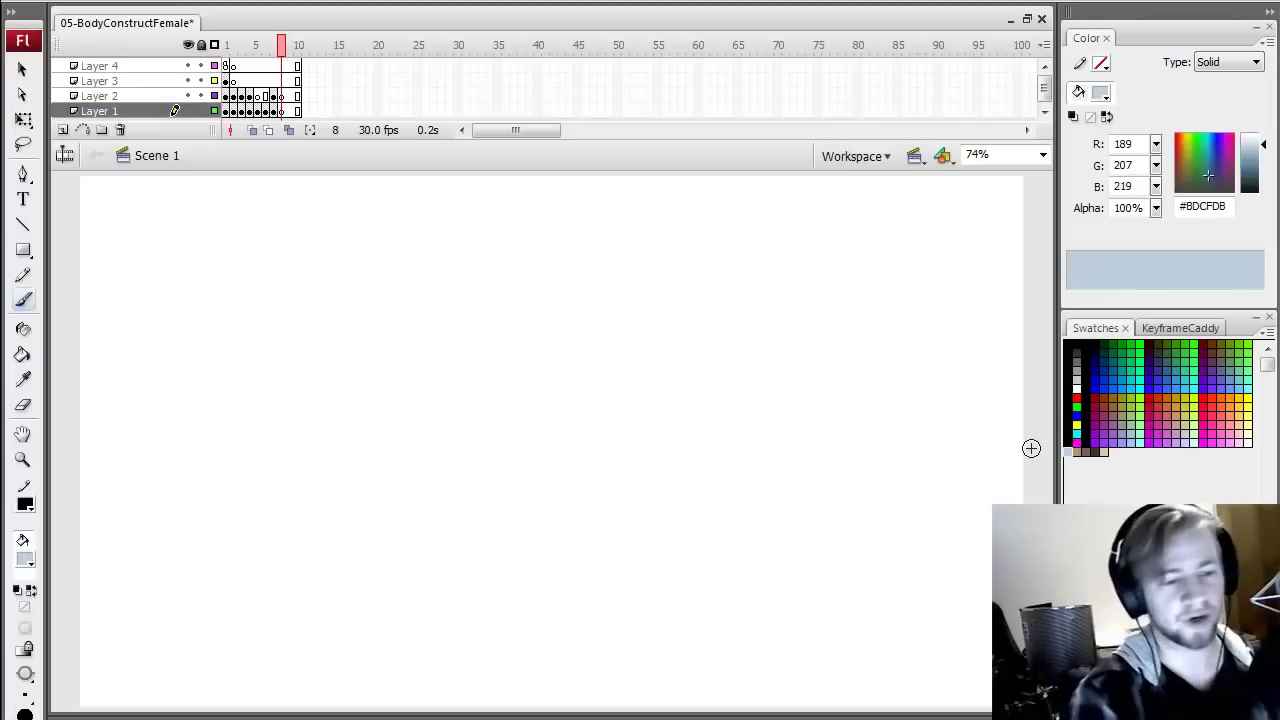
pyautogui.moveTo(488, 408)
pyautogui.mouseDown()
pyautogui.moveTo(560, 390)
pyautogui.moveTo(631, 309)
pyautogui.moveTo(506, 220)
pyautogui.moveTo(495, 402)
pyautogui.mouseUp()
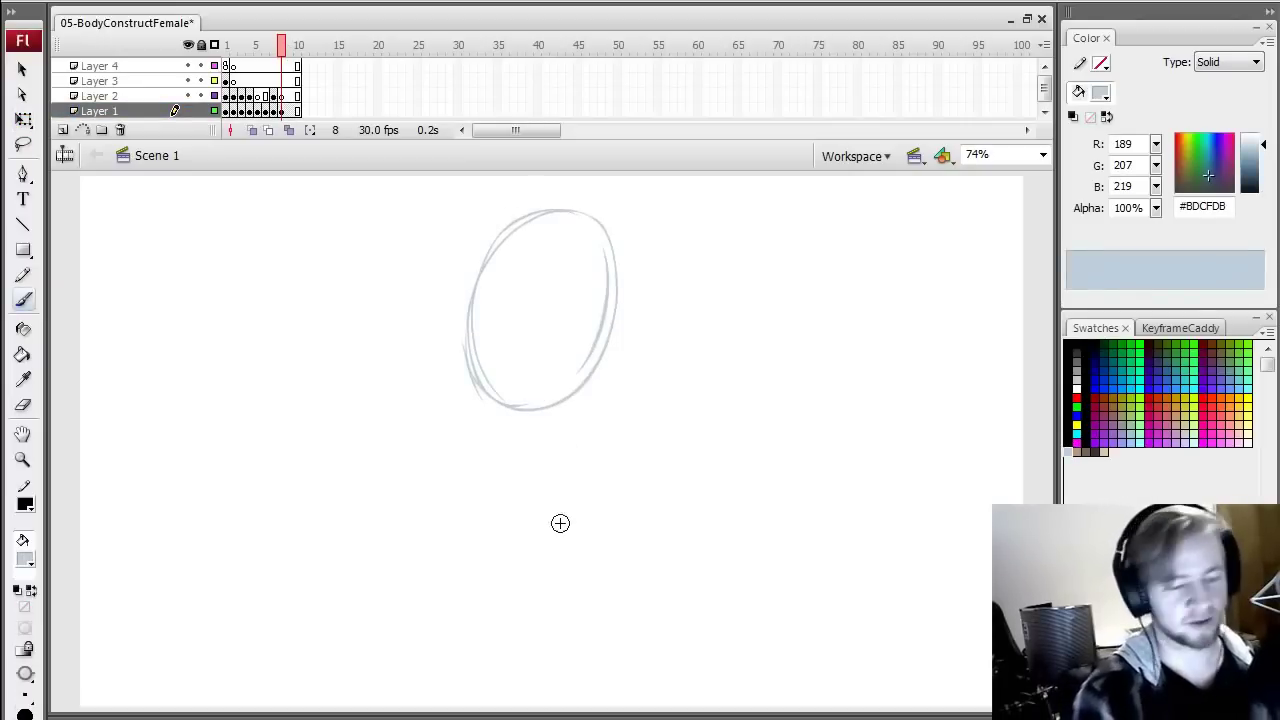
pyautogui.moveTo(542, 582)
pyautogui.mouseDown()
pyautogui.moveTo(534, 626)
pyautogui.moveTo(566, 622)
pyautogui.moveTo(604, 468)
pyautogui.mouseUp()
pyautogui.moveTo(548, 437); pyautogui.dragTo(620, 518)
pyautogui.moveTo(532, 222); pyautogui.dragTo(490, 396)
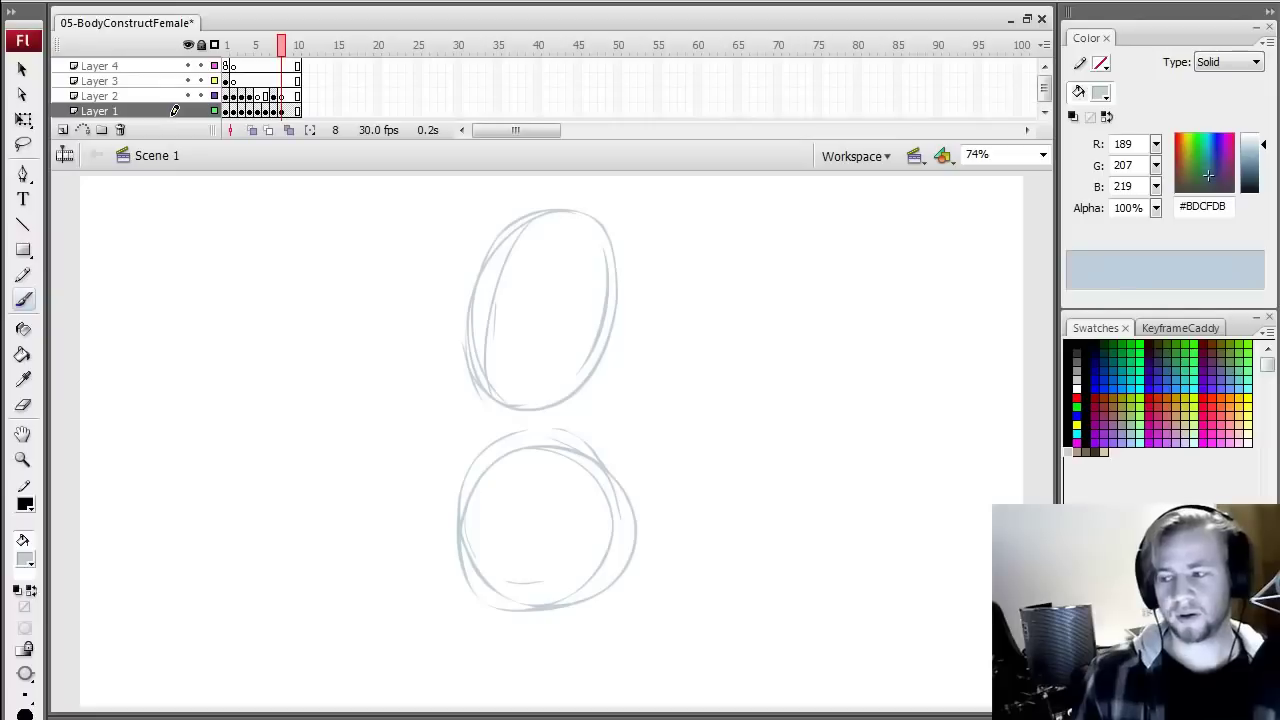
pyautogui.click(282, 112)
pyautogui.click(284, 46)
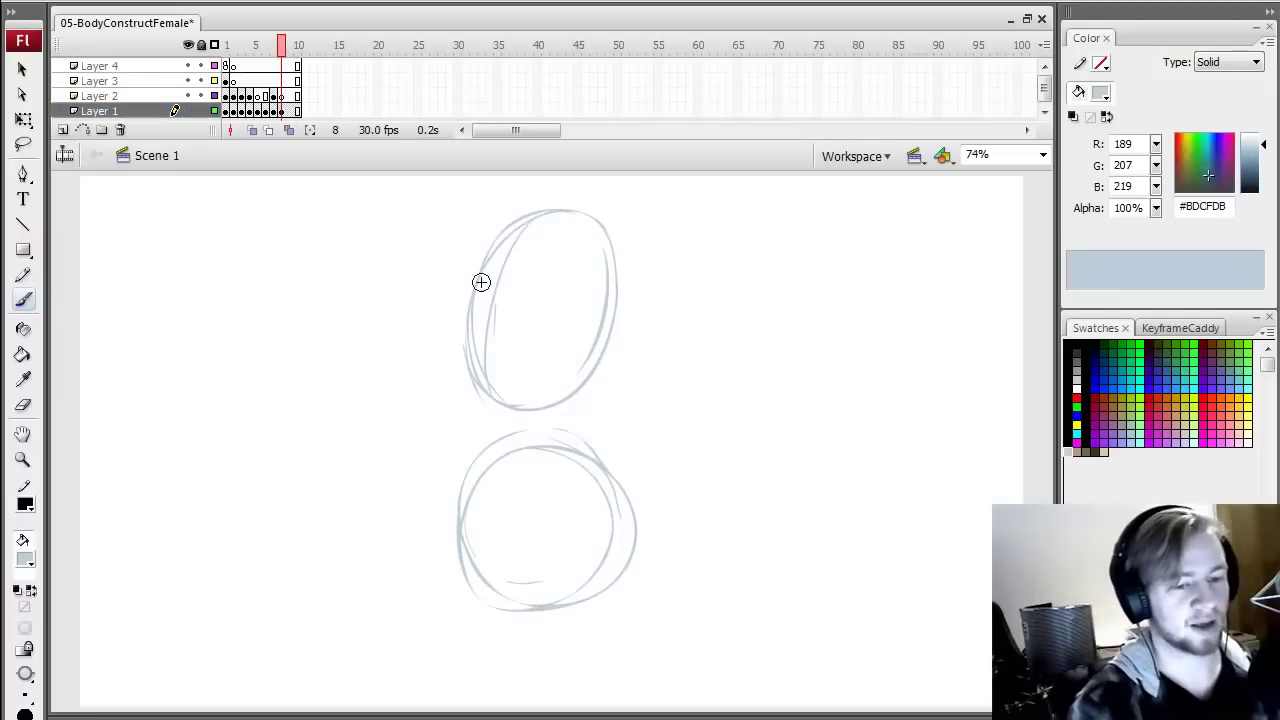
# - Add the near shoulder ball with a slanted upper-arm line, and the far shoulder with a short arm line
pyautogui.moveTo(640, 268); pyautogui.dragTo(677, 397)
pyautogui.moveTo(632, 244)
pyautogui.mouseDown()
pyautogui.moveTo(614, 289)
pyautogui.moveTo(683, 410)
pyautogui.mouseUp()
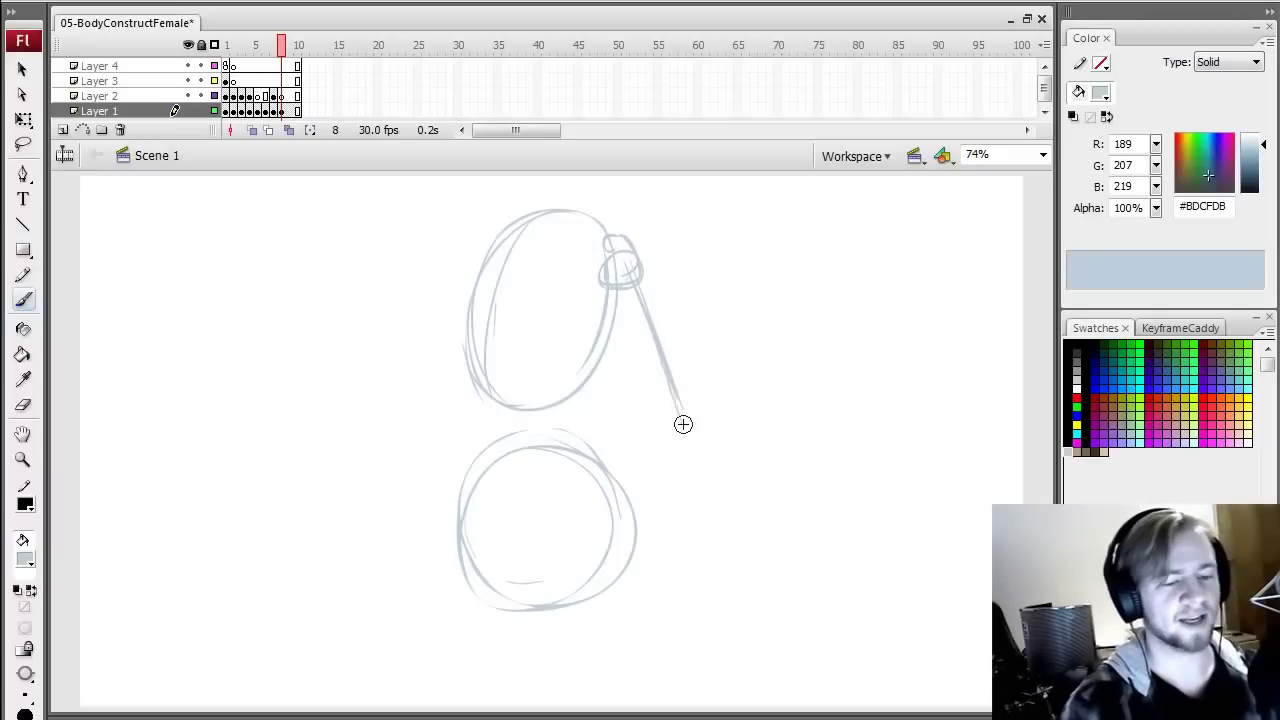
pyautogui.moveTo(492, 235); pyautogui.dragTo(471, 270)
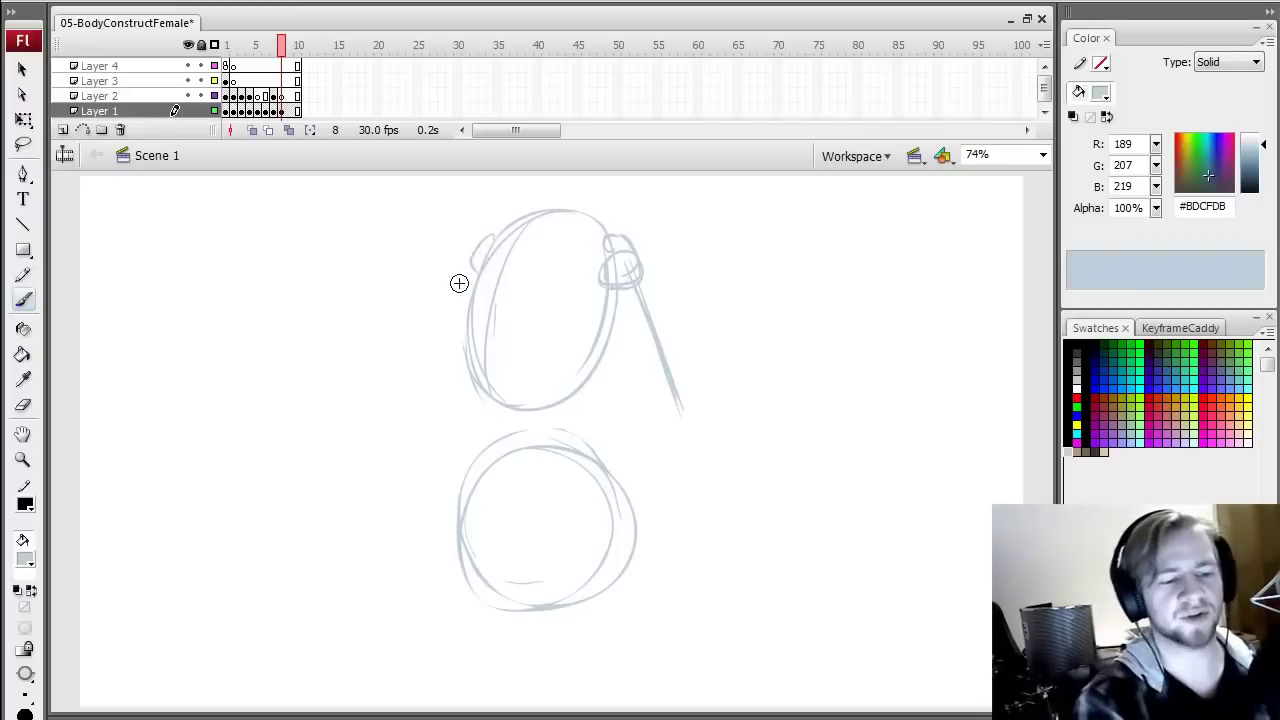
pyautogui.moveTo(440, 296); pyautogui.dragTo(496, 252)
# - Draw a curved flow line from the ribcage into the pelvis, and rough direction lines for the raised leg and the standing leg
pyautogui.moveTo(576, 278)
pyautogui.mouseDown()
pyautogui.moveTo(545, 470)
pyautogui.moveTo(590, 515)
pyautogui.mouseUp()
pyautogui.moveTo(562, 450)
pyautogui.mouseDown()
pyautogui.moveTo(608, 548)
pyautogui.moveTo(348, 477)
pyautogui.mouseUp()
pyautogui.moveTo(625, 601); pyautogui.dragTo(305, 460)
pyautogui.moveTo(512, 566); pyautogui.dragTo(555, 708)
# - Extend the near arm's curved guide line past the elbow to the wrist and mark the elbow and hand
pyautogui.moveTo(641, 298); pyautogui.dragTo(687, 416)
pyautogui.moveTo(662, 352); pyautogui.dragTo(679, 452)
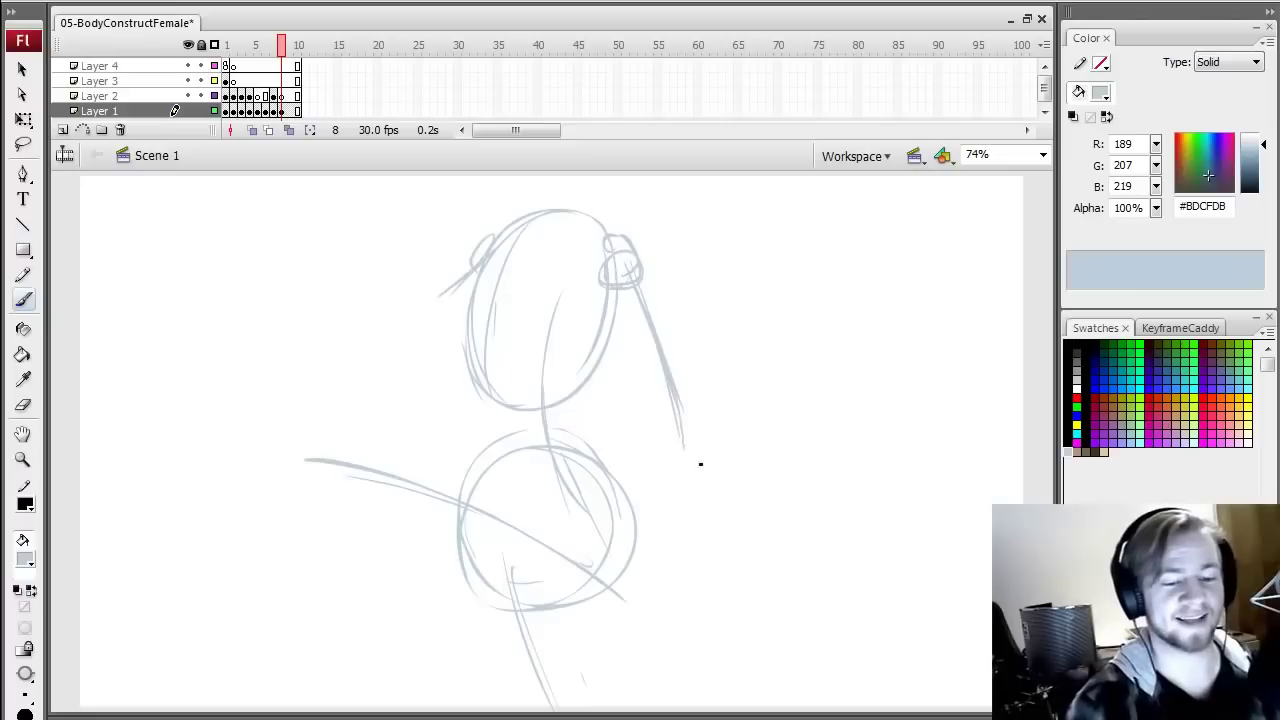
pyautogui.moveTo(677, 400); pyautogui.dragTo(716, 553)
pyautogui.moveTo(659, 356)
pyautogui.mouseDown()
pyautogui.moveTo(706, 497)
pyautogui.moveTo(720, 636)
pyautogui.mouseUp()
pyautogui.moveTo(716, 592); pyautogui.dragTo(703, 671)
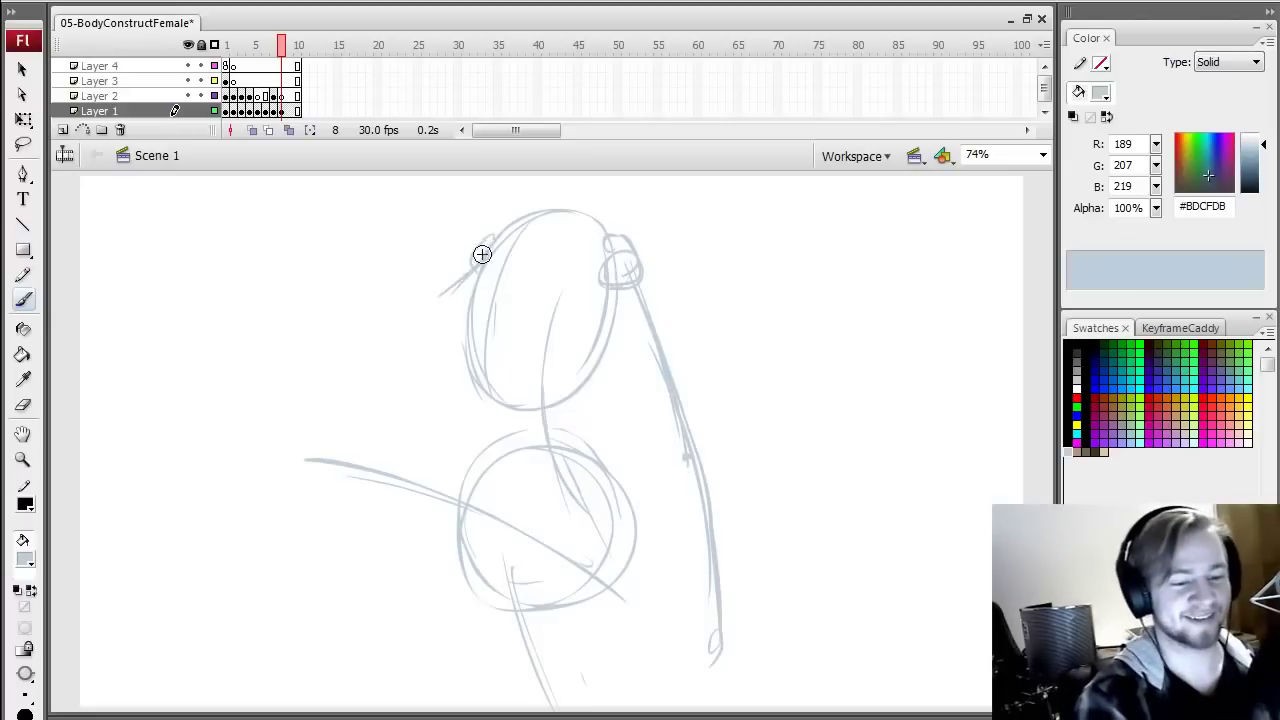
# - Draw the rib arch curves across the lower ribcage and sketch the neck above the shoulders
pyautogui.moveTo(488, 238)
pyautogui.mouseDown()
pyautogui.moveTo(462, 335)
pyautogui.moveTo(473, 387)
pyautogui.mouseUp()
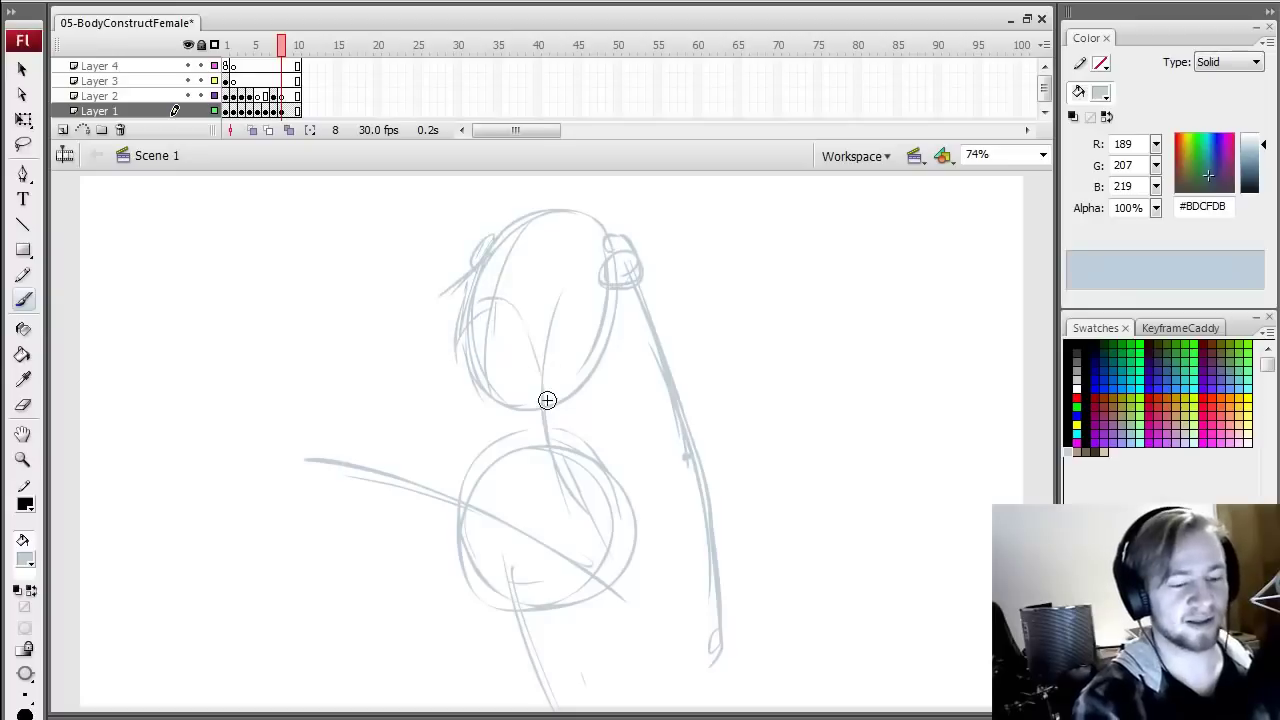
pyautogui.moveTo(512, 306); pyautogui.dragTo(551, 378)
pyautogui.moveTo(611, 312)
pyautogui.mouseDown()
pyautogui.moveTo(521, 347)
pyautogui.moveTo(470, 308)
pyautogui.moveTo(543, 388)
pyautogui.mouseUp()
pyautogui.moveTo(469, 308); pyautogui.dragTo(543, 391)
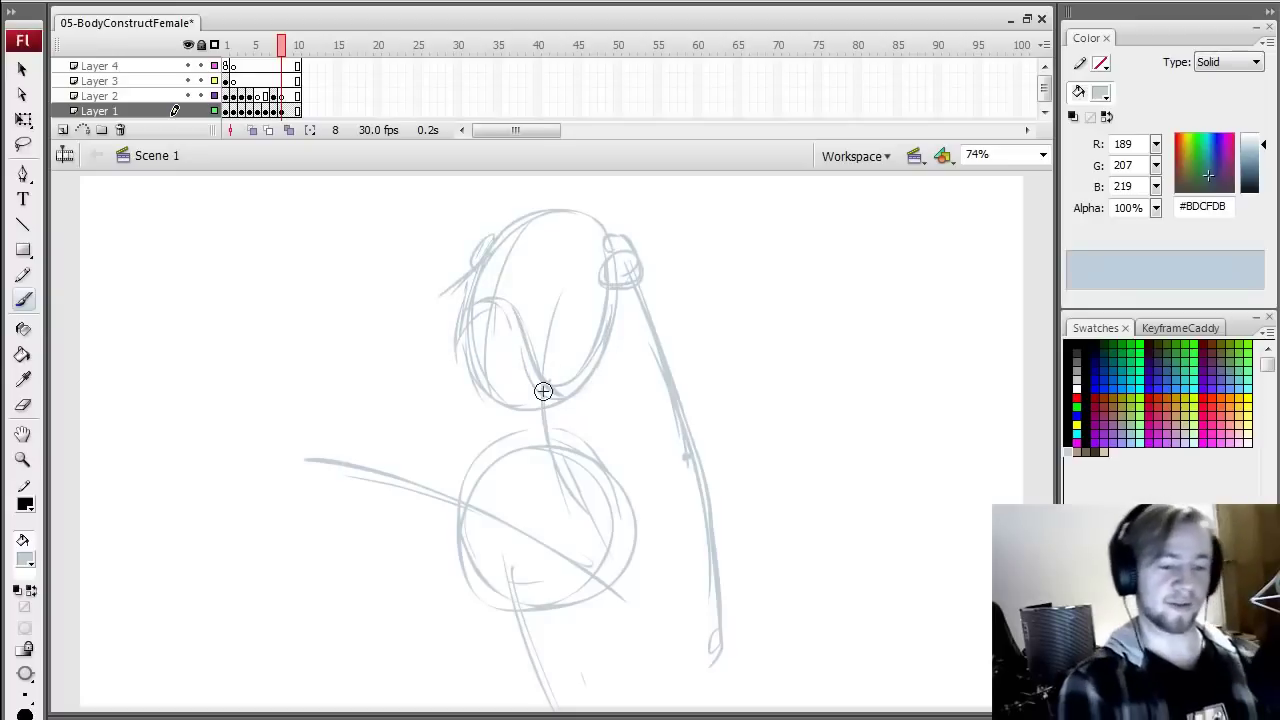
pyautogui.moveTo(503, 183)
pyautogui.mouseDown()
pyautogui.moveTo(607, 201)
pyautogui.moveTo(690, 165)
pyautogui.moveTo(594, 212)
pyautogui.moveTo(606, 182)
pyautogui.mouseUp()
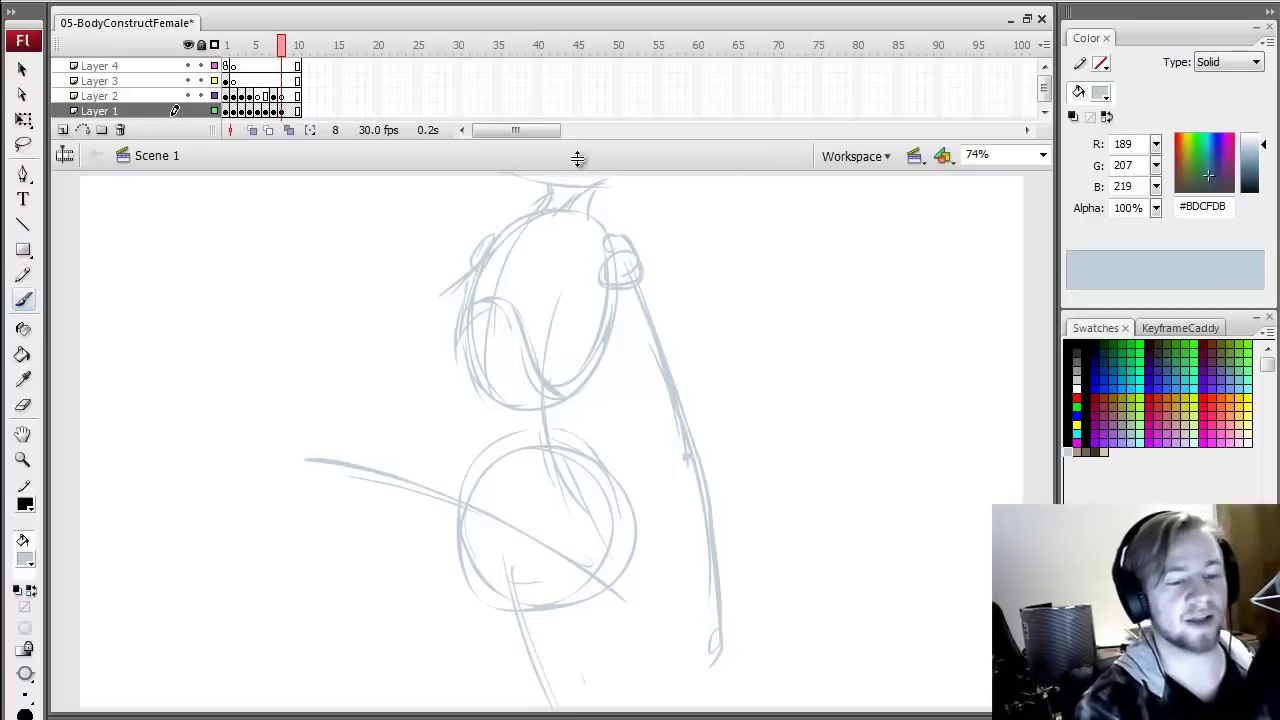
# - Sketch the far breast projecting beyond the ribcage and the near breast as a teardrop shape on the chest
pyautogui.click(544, 229)
pyautogui.moveTo(506, 230); pyautogui.dragTo(444, 256)
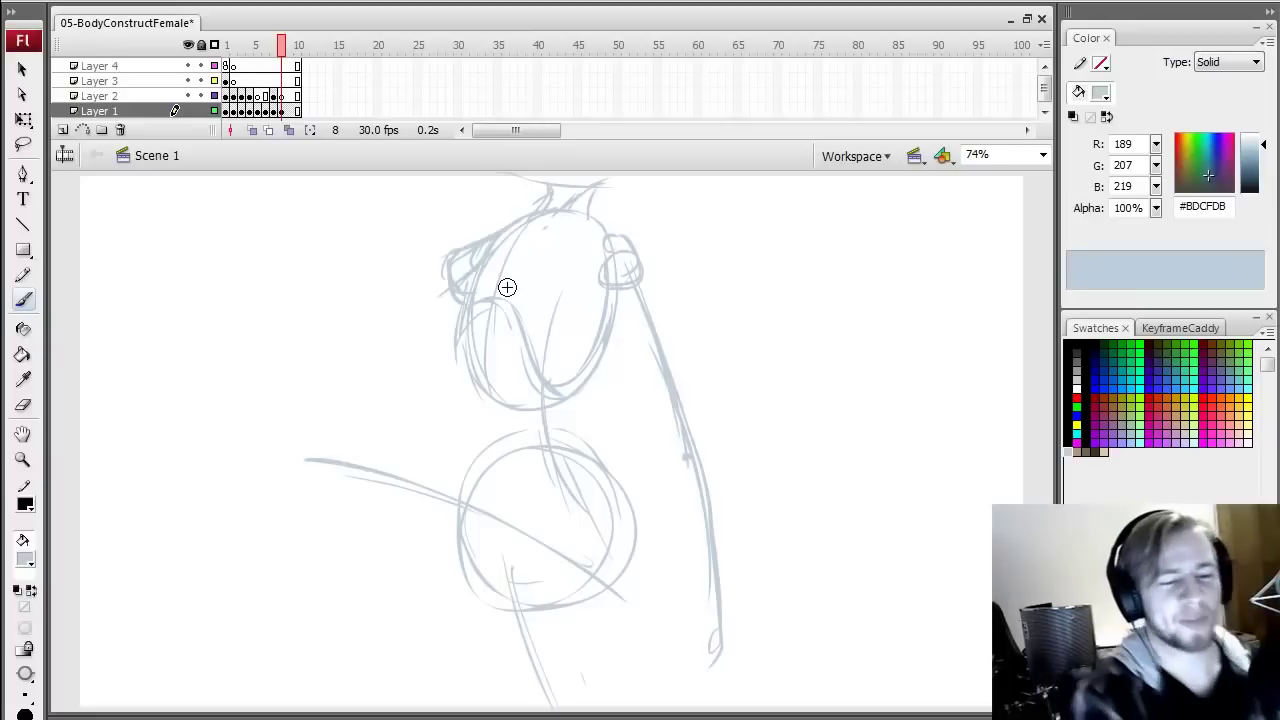
pyautogui.moveTo(547, 229); pyautogui.dragTo(514, 245)
pyautogui.moveTo(524, 304); pyautogui.dragTo(562, 283)
pyautogui.moveTo(553, 232); pyautogui.dragTo(523, 314)
pyautogui.moveTo(545, 232)
pyautogui.mouseDown()
pyautogui.moveTo(497, 267)
pyautogui.moveTo(534, 234)
pyautogui.moveTo(564, 264)
pyautogui.mouseUp()
# - Rework the far breast's outer contour and erase its excess strokes
pyautogui.moveTo(460, 306)
pyautogui.mouseDown()
pyautogui.moveTo(446, 266)
pyautogui.moveTo(488, 232)
pyautogui.mouseUp()
pyautogui.press('e')
pyautogui.press('b')
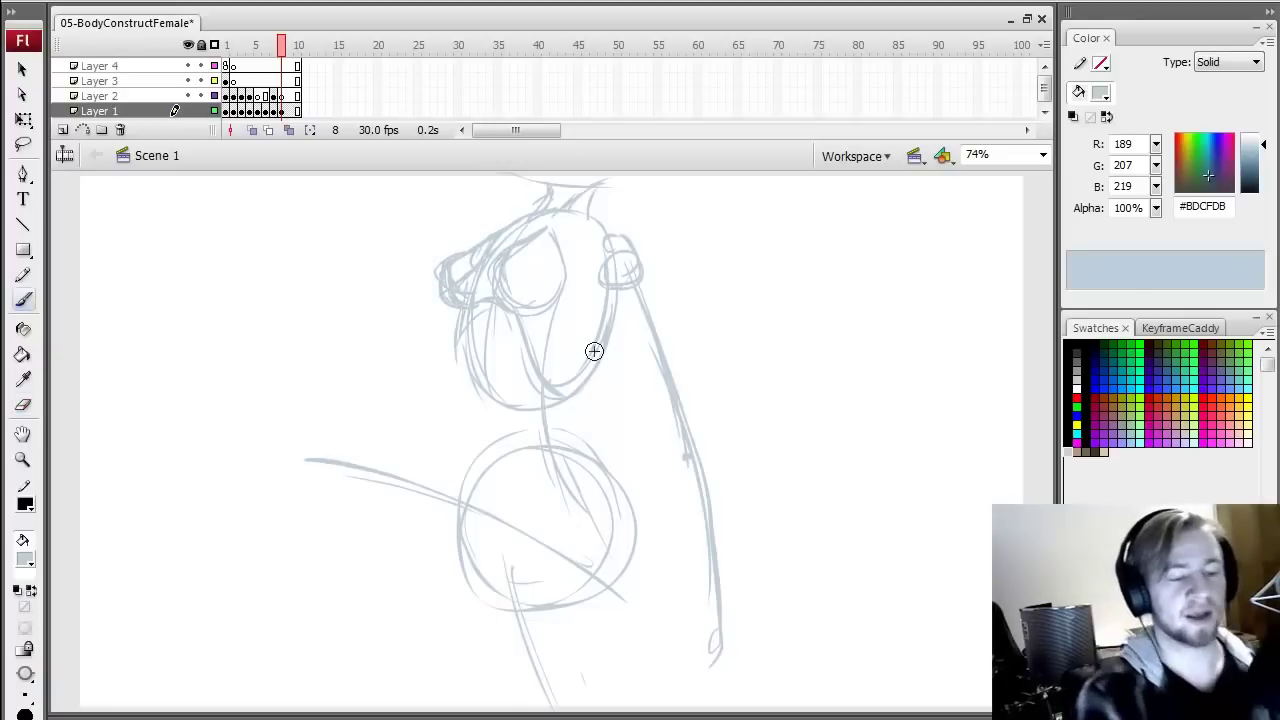
pyautogui.press('e')
pyautogui.moveTo(455, 311); pyautogui.dragTo(446, 262)
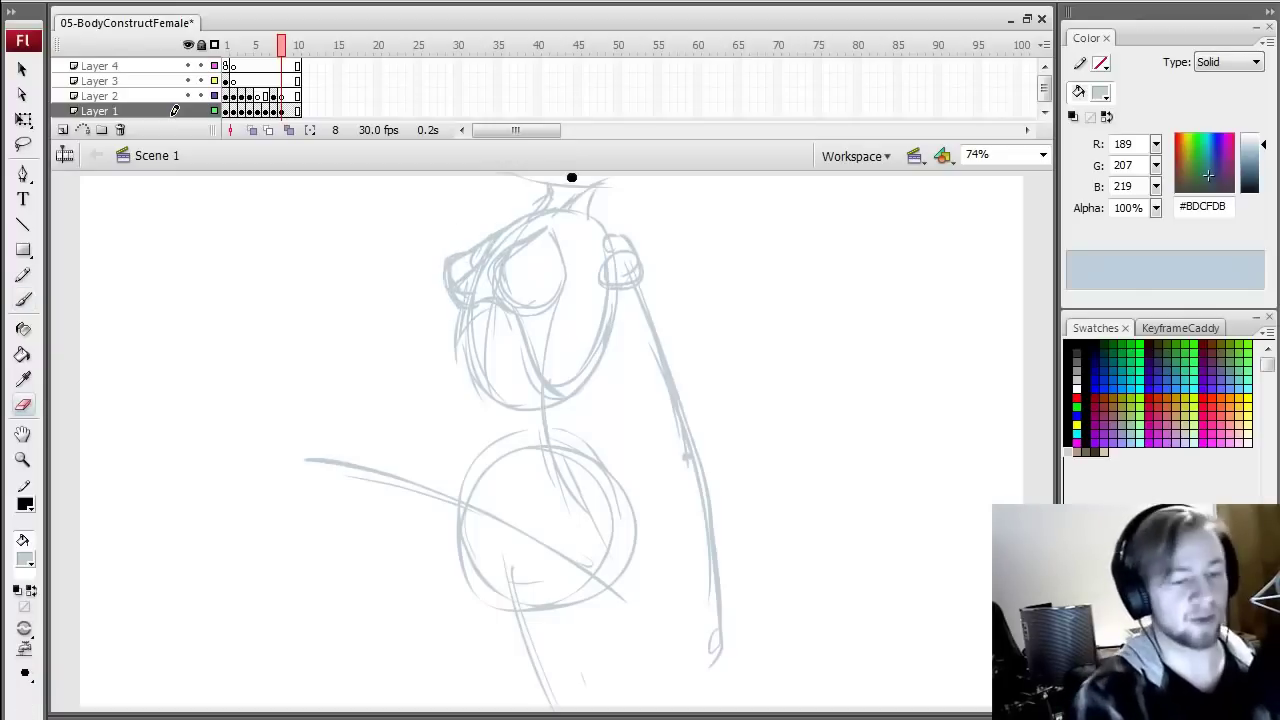
# - Draw two long guide lines across the chest, along the top and underside of the breasts, redrawing each until the angle fits
pyautogui.press('b')
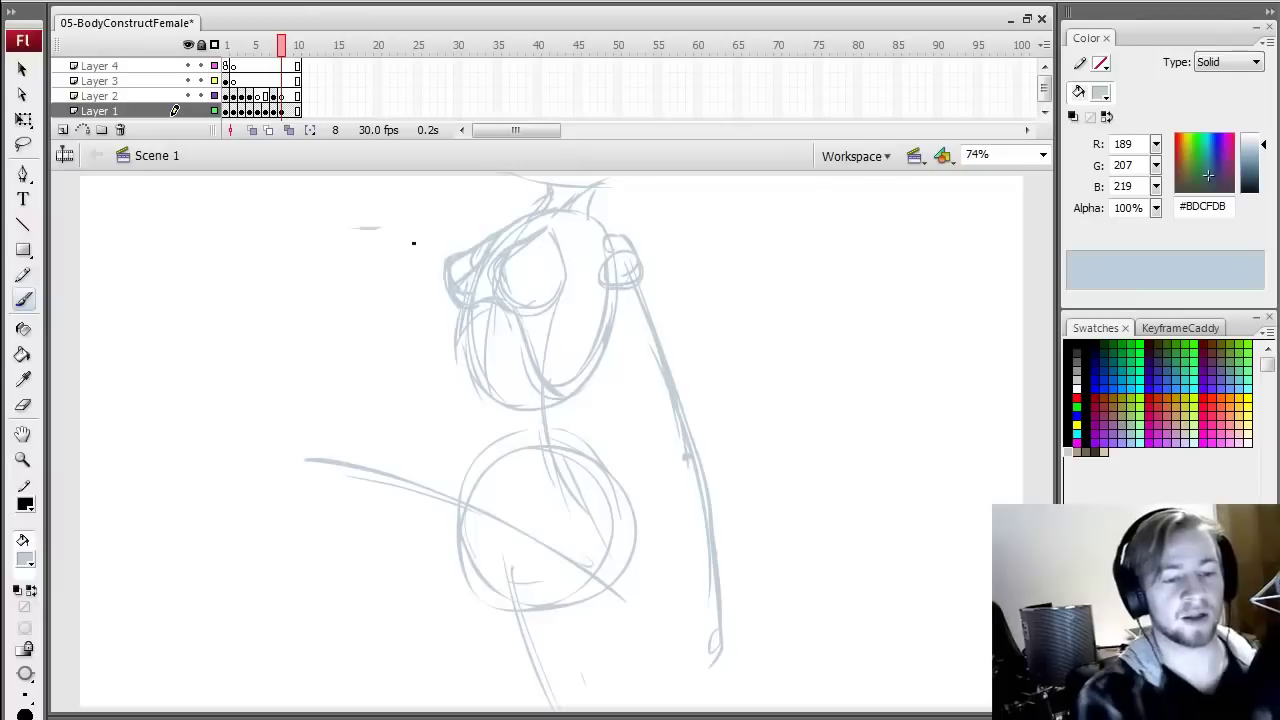
pyautogui.moveTo(414, 243); pyautogui.dragTo(872, 255)
pyautogui.hotkey('ctrl', 'z')
pyautogui.moveTo(422, 240)
pyautogui.mouseDown()
pyautogui.moveTo(543, 249)
pyautogui.moveTo(808, 226)
pyautogui.mouseUp()
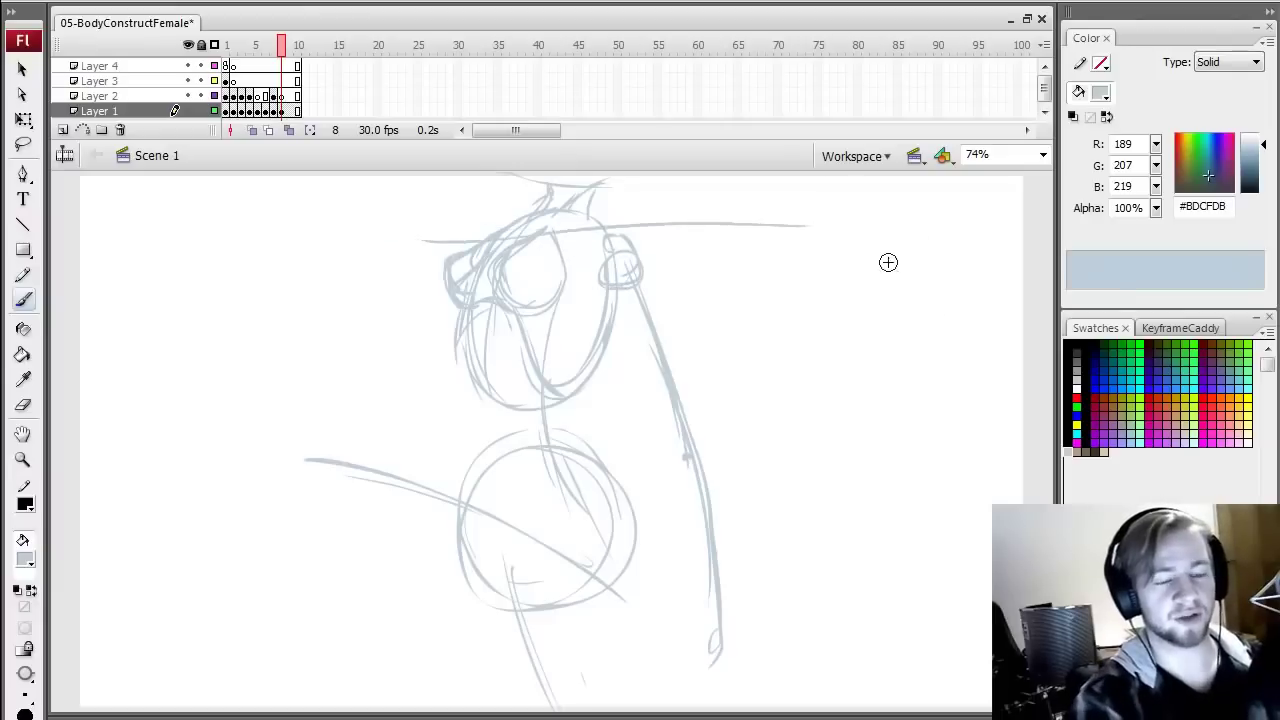
pyautogui.hotkey('ctrl', 'z')
pyautogui.moveTo(378, 257)
pyautogui.mouseDown()
pyautogui.moveTo(437, 265)
pyautogui.moveTo(855, 217)
pyautogui.mouseUp()
pyautogui.hotkey('ctrl', 'z')
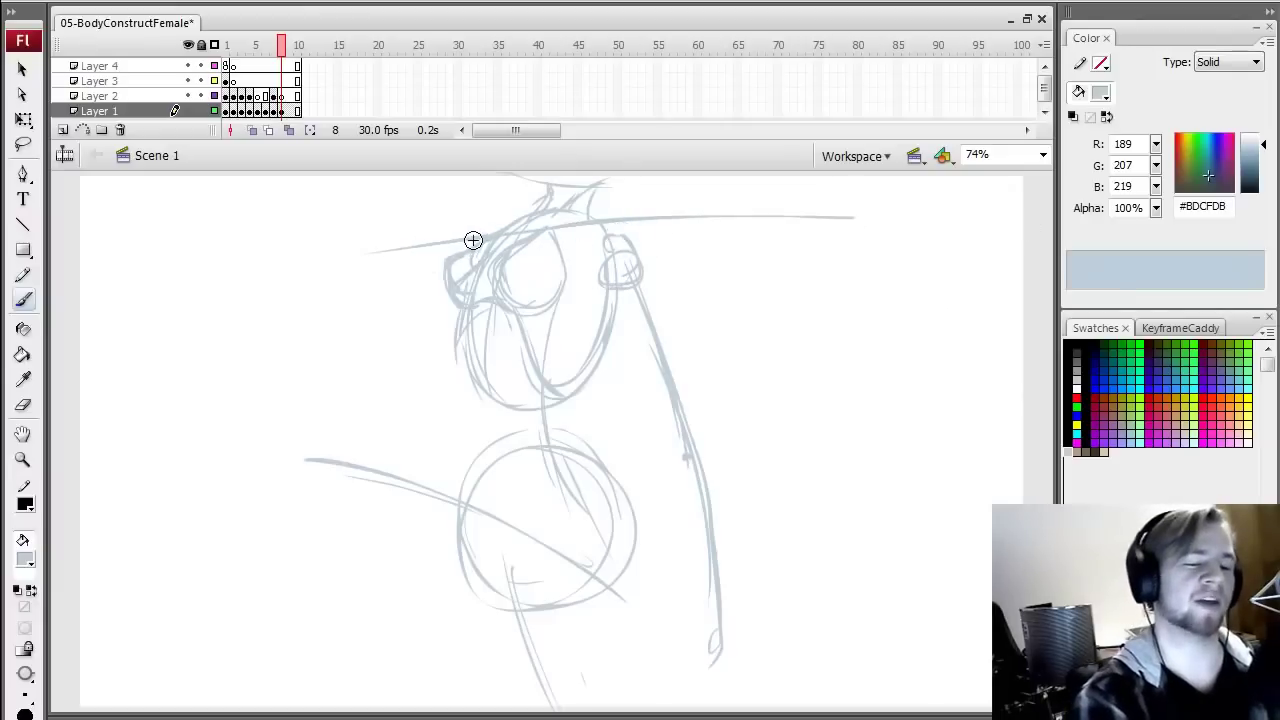
pyautogui.moveTo(377, 320); pyautogui.dragTo(814, 298)
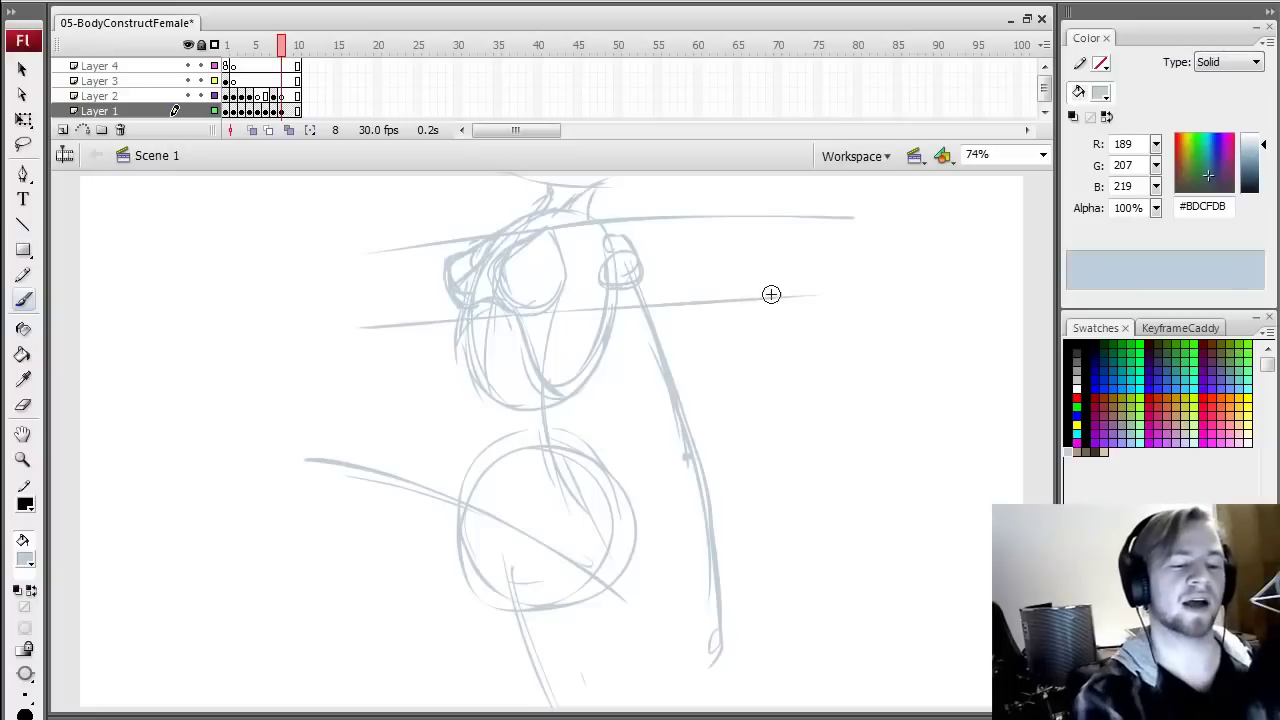
pyautogui.hotkey('ctrl', 'z')
pyautogui.moveTo(386, 338); pyautogui.dragTo(862, 298)
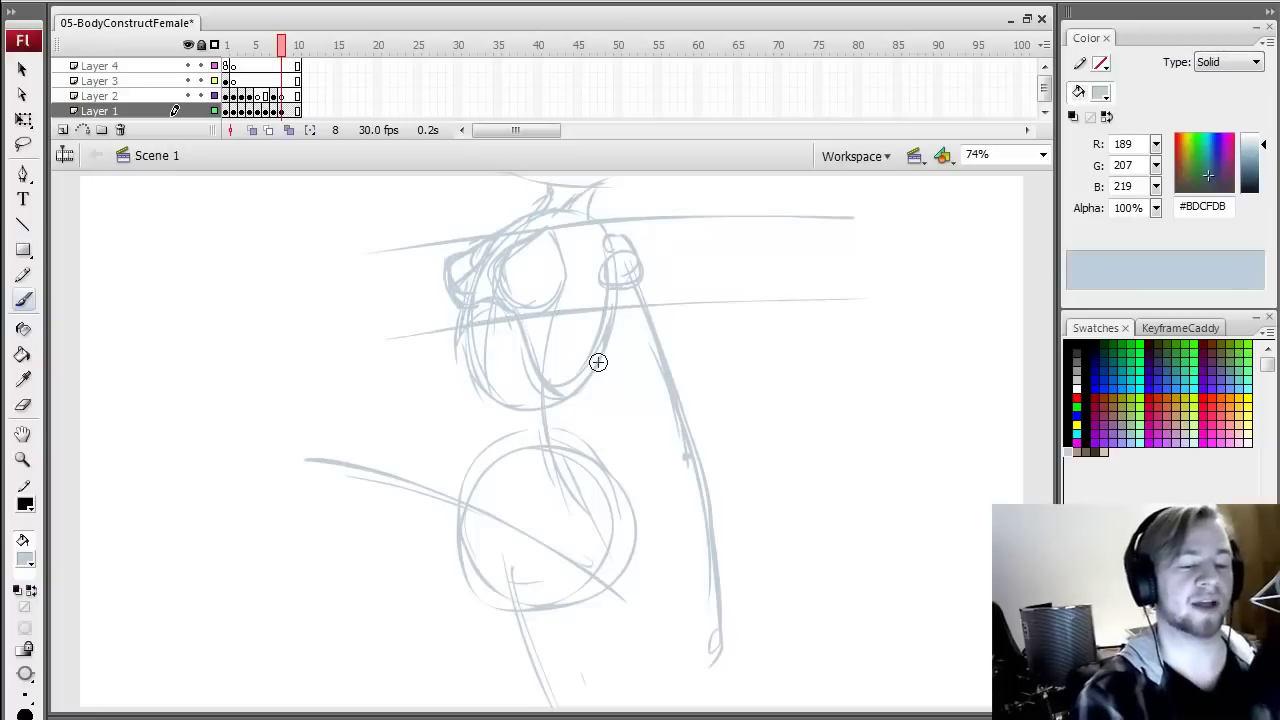
# - Erase the far breast's outline and redraw it lower to fit between the two guide lines
pyautogui.press('e')
pyautogui.moveTo(474, 253)
pyautogui.mouseDown()
pyautogui.moveTo(439, 271)
pyautogui.moveTo(456, 273)
pyautogui.moveTo(455, 297)
pyautogui.moveTo(497, 287)
pyautogui.moveTo(453, 275)
pyautogui.moveTo(438, 303)
pyautogui.mouseUp()
pyautogui.press('b')
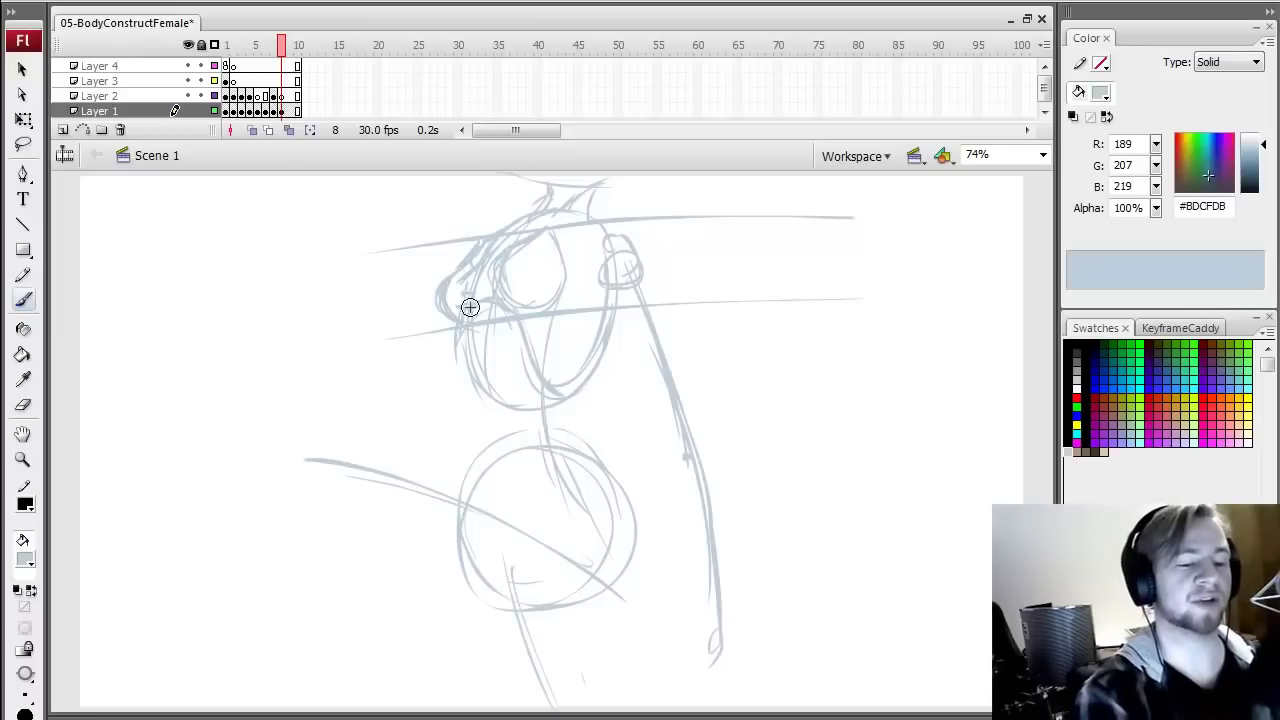
pyautogui.press('e')
pyautogui.press('n')
pyautogui.press('b')
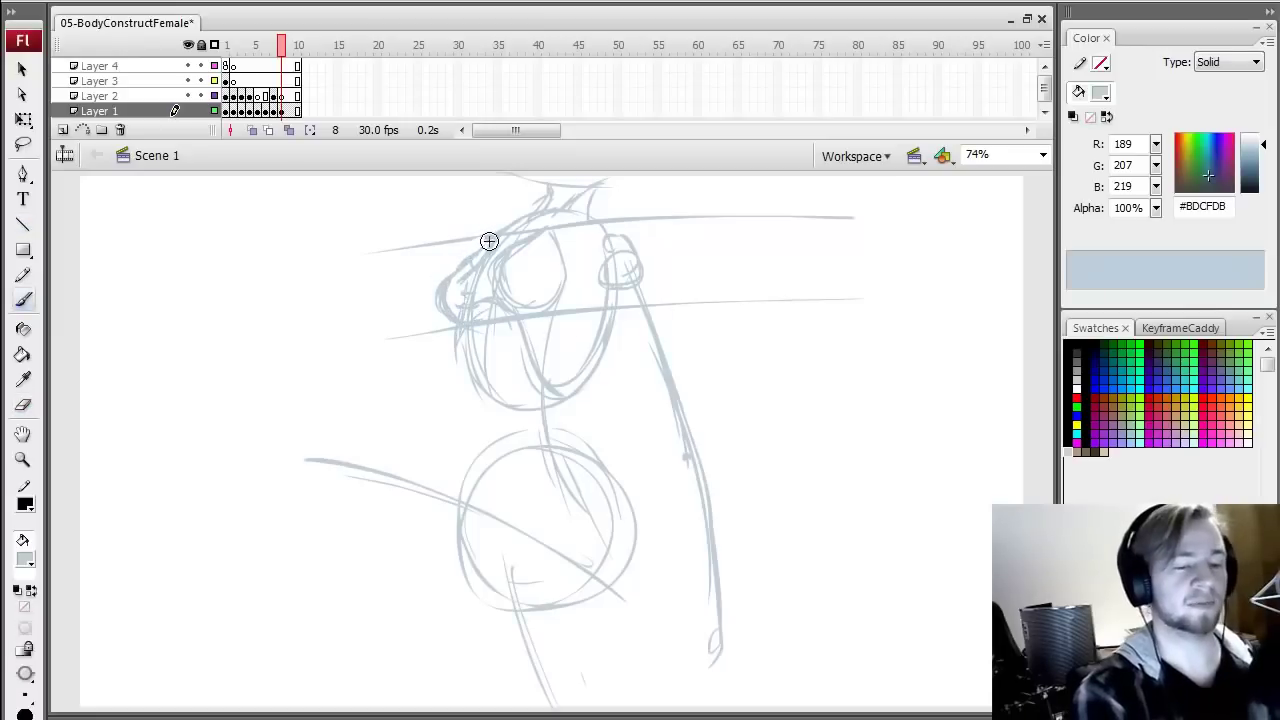
pyautogui.hotkey('ctrl', 'z')
pyautogui.press('n')
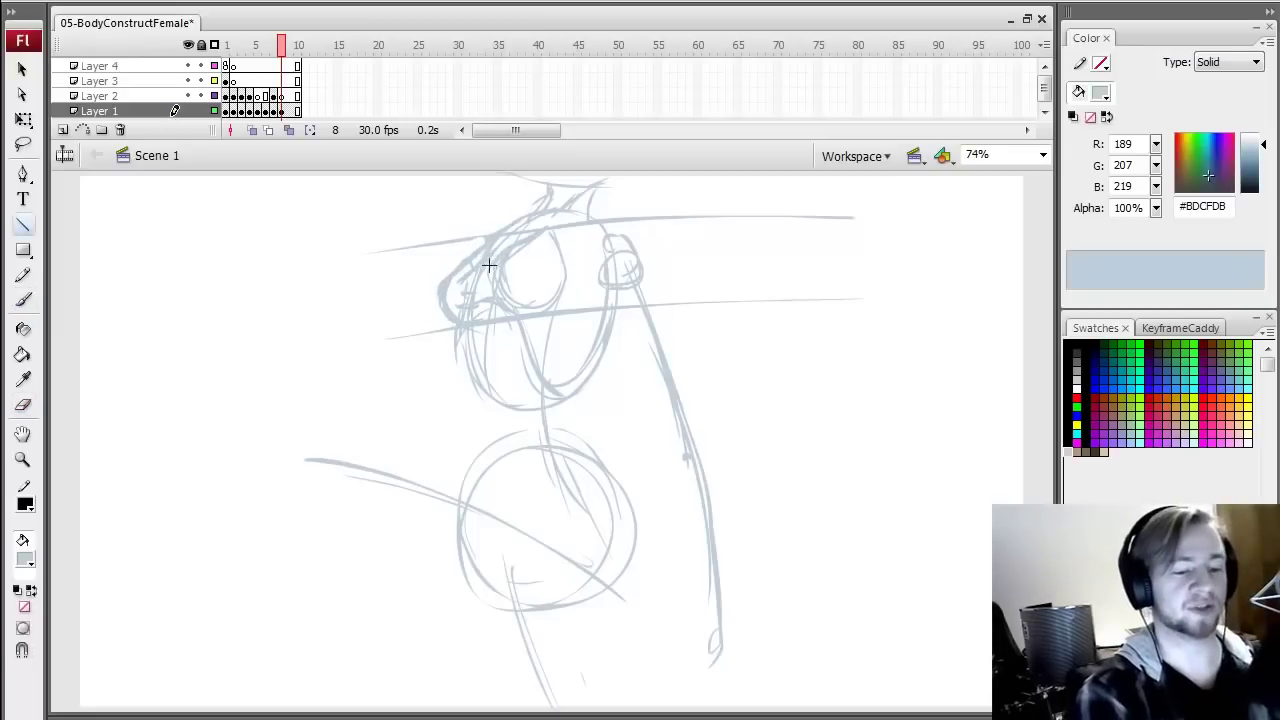
pyautogui.press('b')
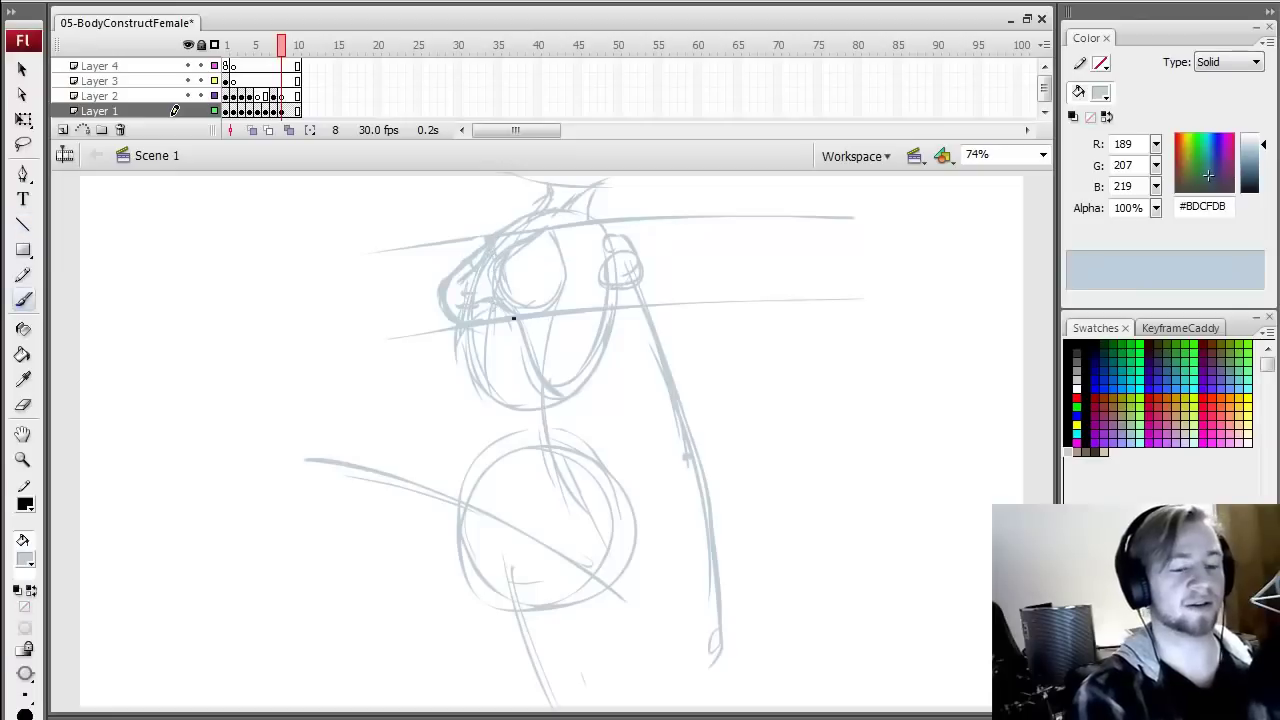
# - Erase most of the two chest guide lines and redraw the near breast's rounded lower contour
pyautogui.press('e')
pyautogui.moveTo(390, 337)
pyautogui.mouseDown()
pyautogui.moveTo(645, 298)
pyautogui.moveTo(860, 299)
pyautogui.mouseUp()
pyautogui.moveTo(623, 211)
pyautogui.mouseDown()
pyautogui.moveTo(933, 223)
pyautogui.moveTo(723, 208)
pyautogui.moveTo(385, 254)
pyautogui.mouseUp()
pyautogui.press('b')
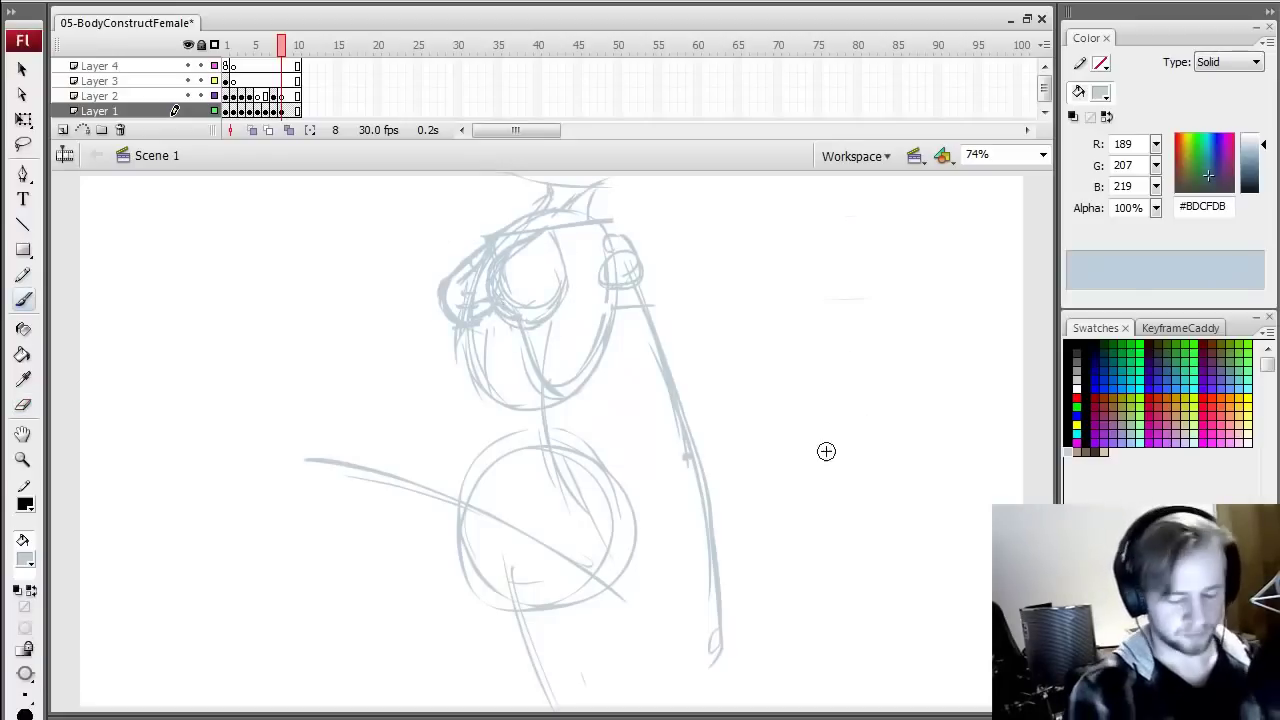
# - Select and transform the near breast, then stretch the far breast slightly outward
pyautogui.press('l')
pyautogui.moveTo(578, 302)
pyautogui.mouseDown()
pyautogui.moveTo(441, 251)
pyautogui.moveTo(559, 224)
pyautogui.moveTo(592, 308)
pyautogui.mouseUp()
pyautogui.press('q')
pyautogui.moveTo(518, 352)
pyautogui.mouseDown()
pyautogui.moveTo(518, 369)
pyautogui.moveTo(441, 370)
pyautogui.moveTo(481, 235)
pyautogui.mouseUp()
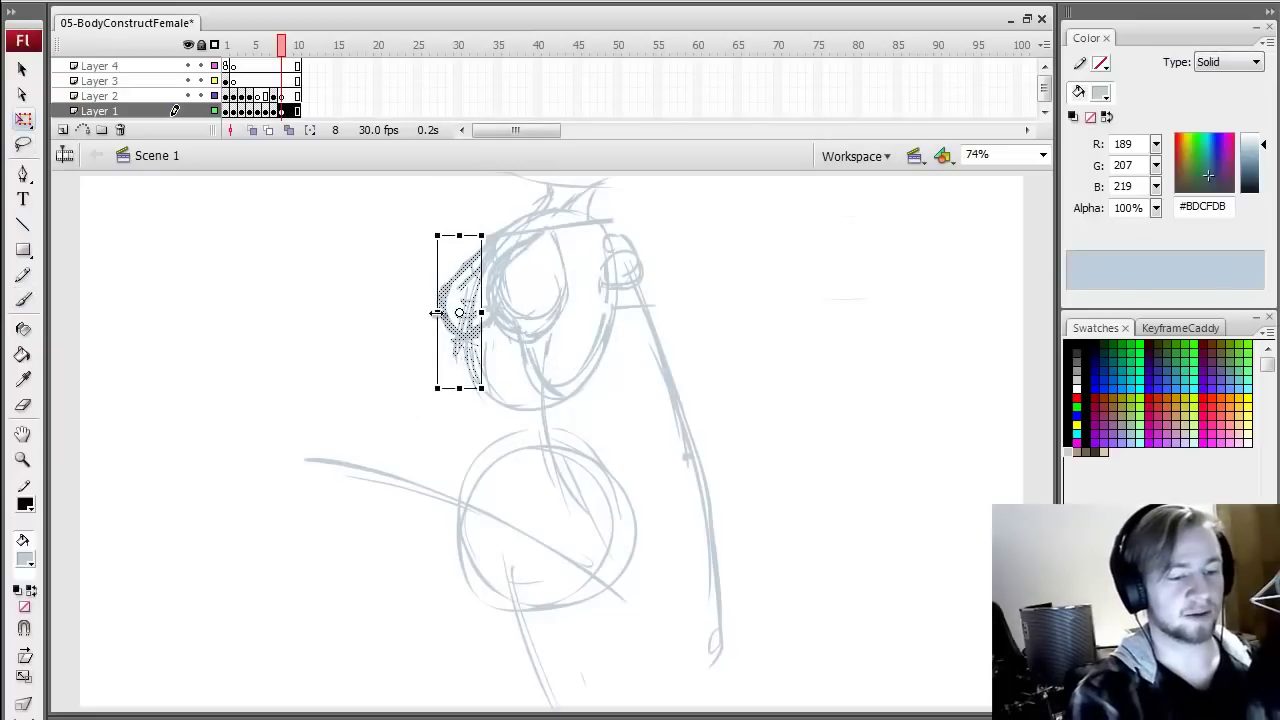
pyautogui.moveTo(437, 313); pyautogui.dragTo(431, 313)
pyautogui.click(487, 410)
pyautogui.press('n')
pyautogui.press('b')
pyautogui.press('n')
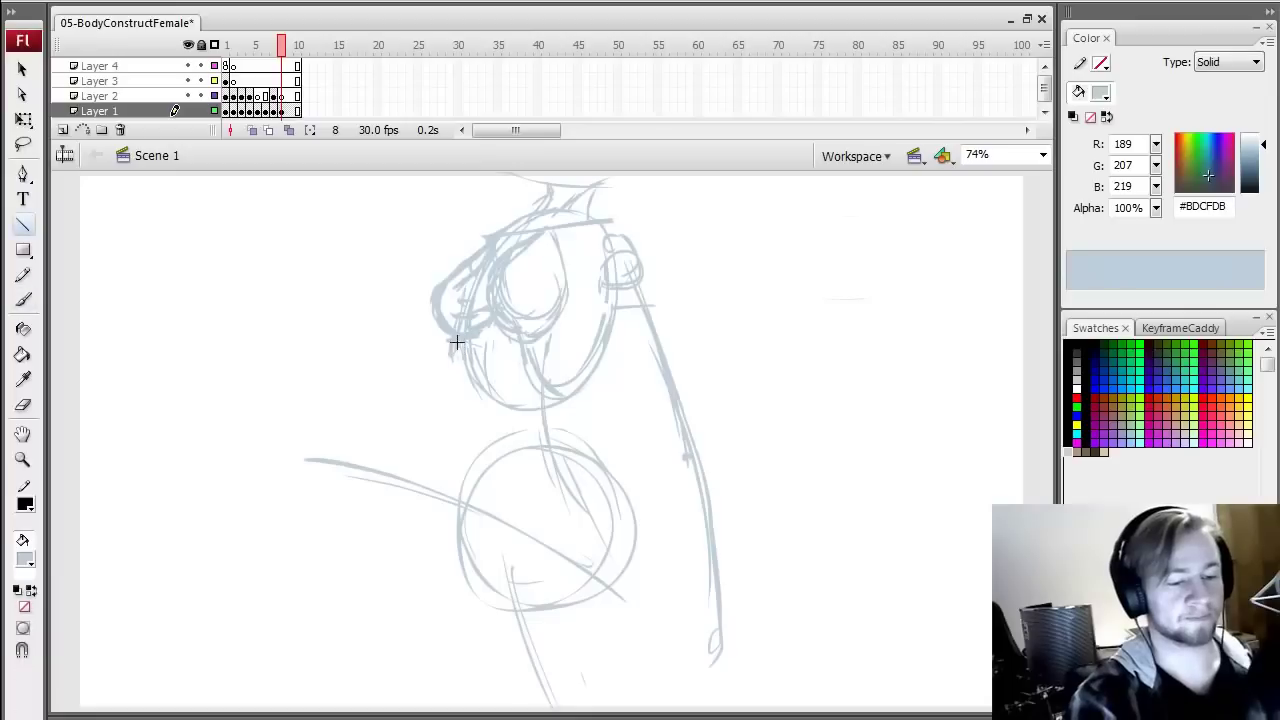
# - Handwrite the note "CURVES!" beside the figure and underline it
pyautogui.press('b')
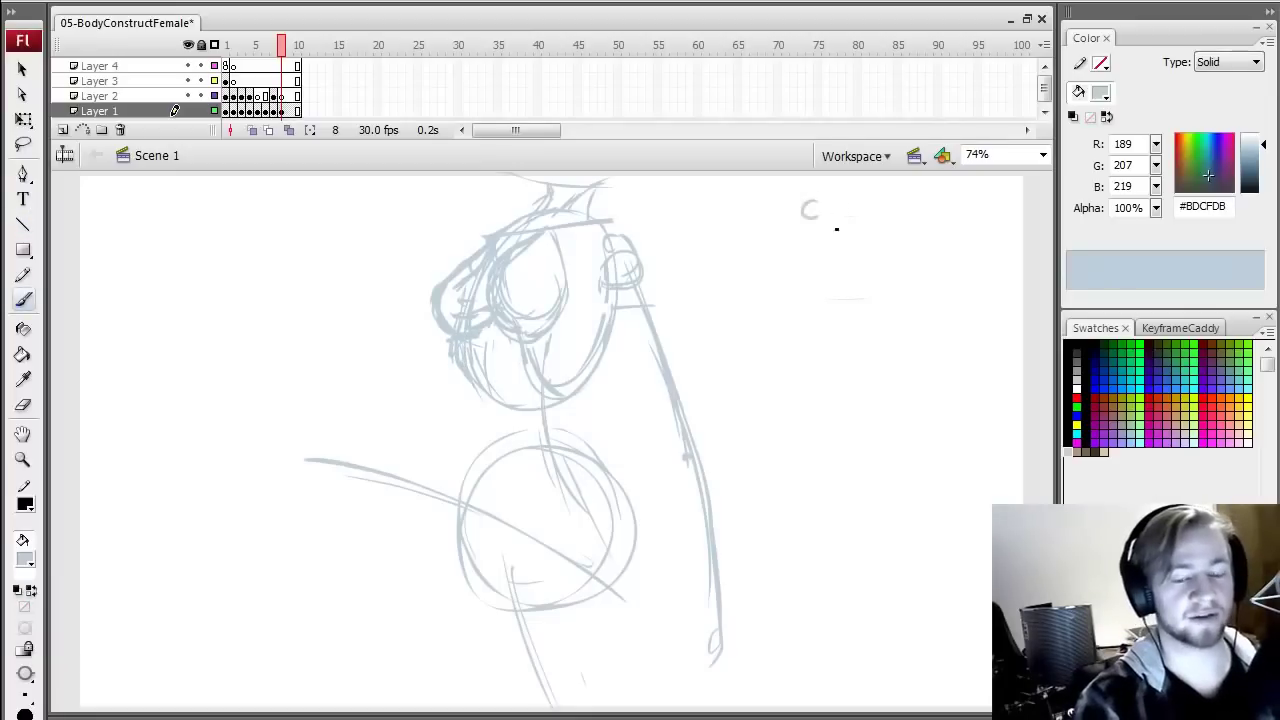
pyautogui.moveTo(849, 204)
pyautogui.mouseDown()
pyautogui.moveTo(849, 218)
pyautogui.moveTo(866, 219)
pyautogui.moveTo(888, 197)
pyautogui.moveTo(903, 218)
pyautogui.mouseUp()
pyautogui.moveTo(892, 209); pyautogui.dragTo(901, 209)
pyautogui.moveTo(892, 200)
pyautogui.mouseDown()
pyautogui.moveTo(905, 229)
pyautogui.moveTo(906, 202)
pyautogui.moveTo(925, 217)
pyautogui.moveTo(914, 214)
pyautogui.moveTo(945, 212)
pyautogui.mouseUp()
pyautogui.click(945, 222)
pyautogui.moveTo(831, 226); pyautogui.dragTo(936, 224)
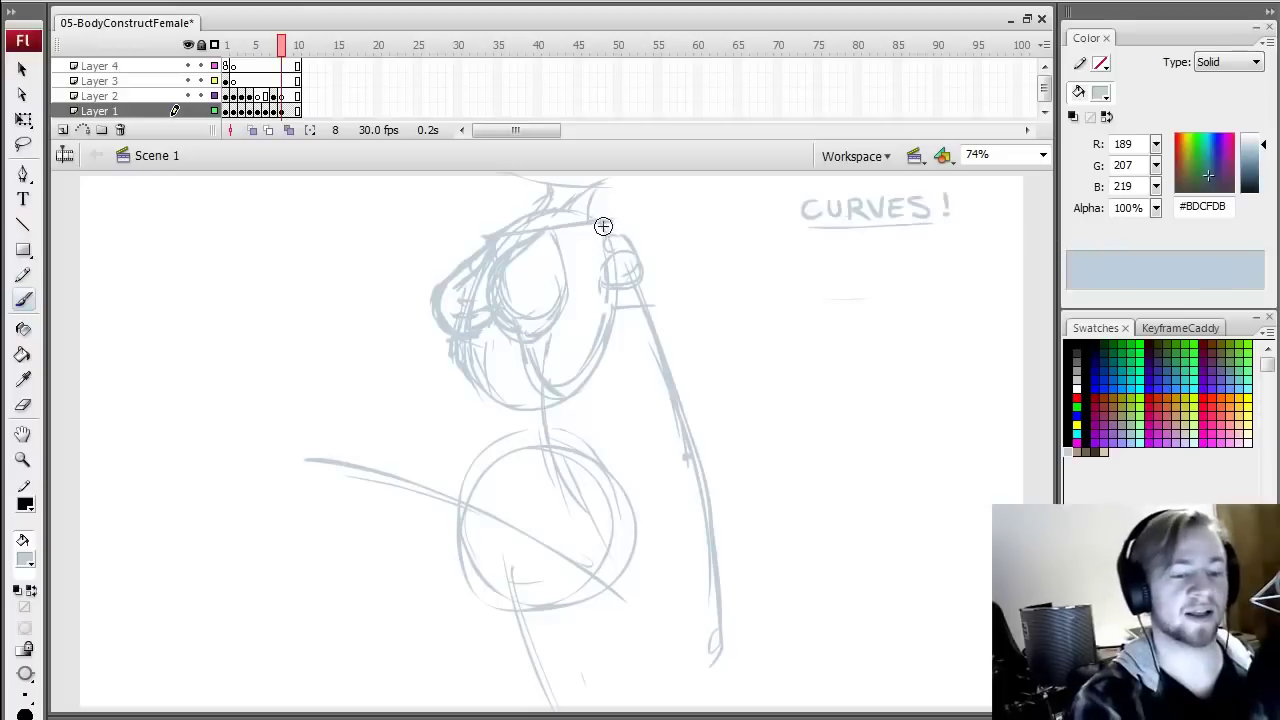
# - Strengthen the near shoulder's rounded outer contour and mark the armpit crease
pyautogui.moveTo(621, 229); pyautogui.dragTo(646, 252)
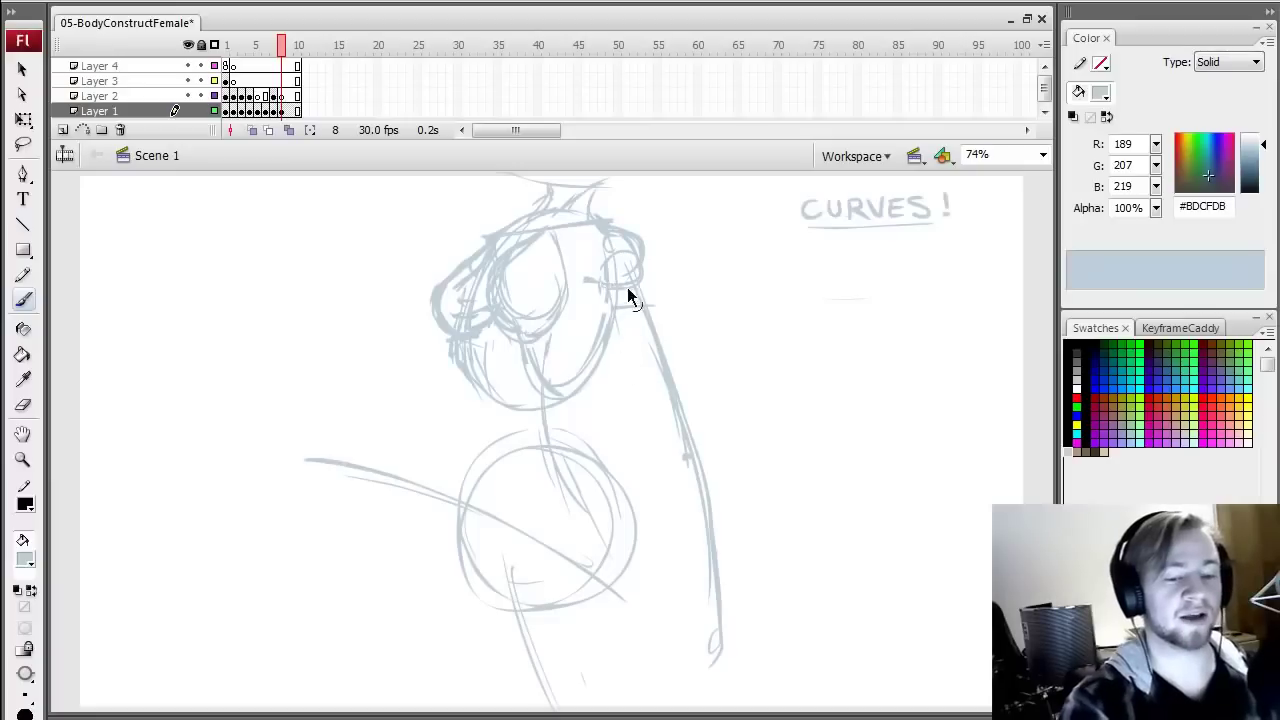
pyautogui.moveTo(648, 297); pyautogui.dragTo(677, 392)
pyautogui.moveTo(672, 436); pyautogui.dragTo(699, 624)
pyautogui.moveTo(687, 420); pyautogui.dragTo(714, 604)
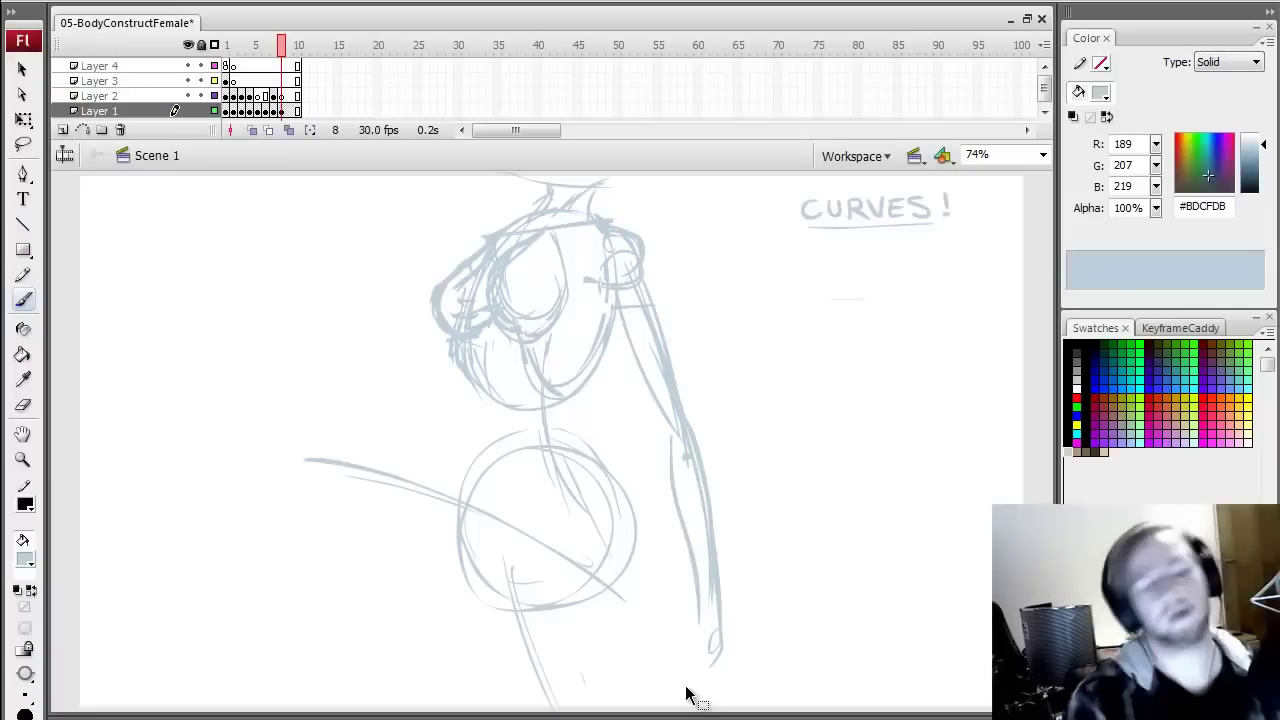
pyautogui.hotkey('ctrl', 'z')
pyautogui.hotkey('ctrl', 'z')
pyautogui.hotkey('ctrl', 'z')
pyautogui.hotkey('ctrl', 'z')
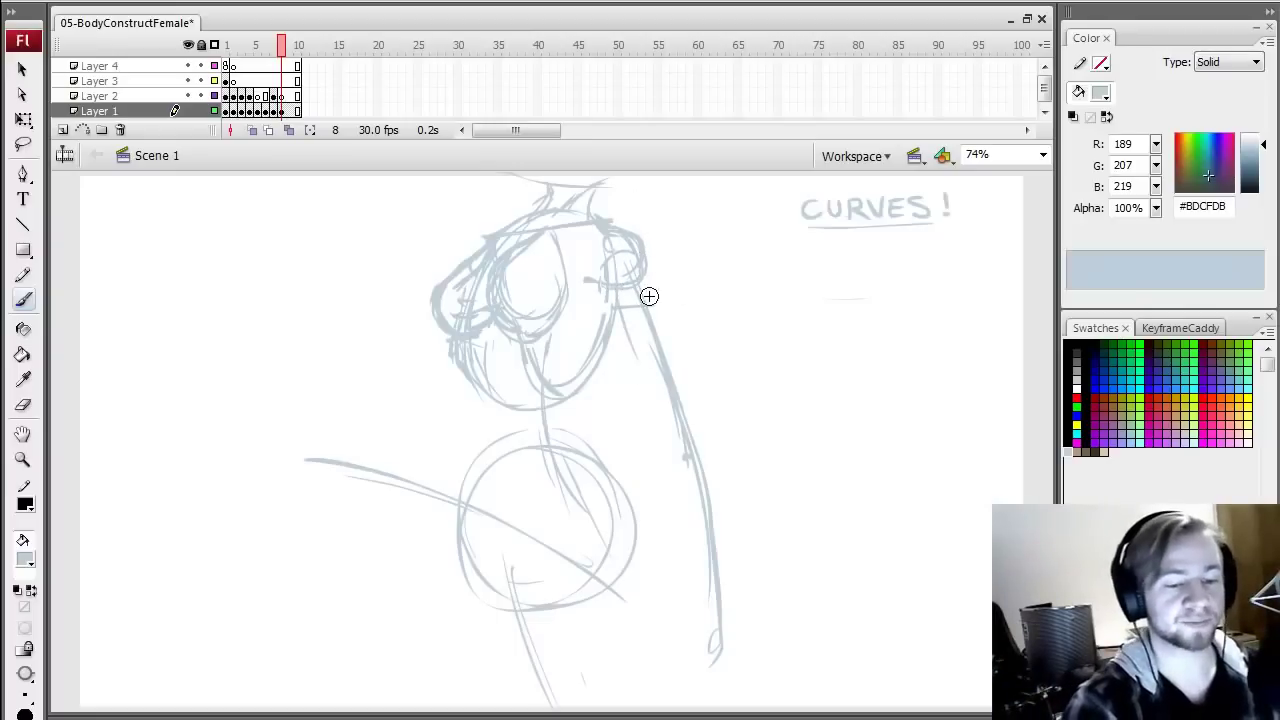
# - Draw the near upper arm's outer and inner contours from the shoulder down to the elbow
pyautogui.moveTo(642, 272); pyautogui.dragTo(682, 386)
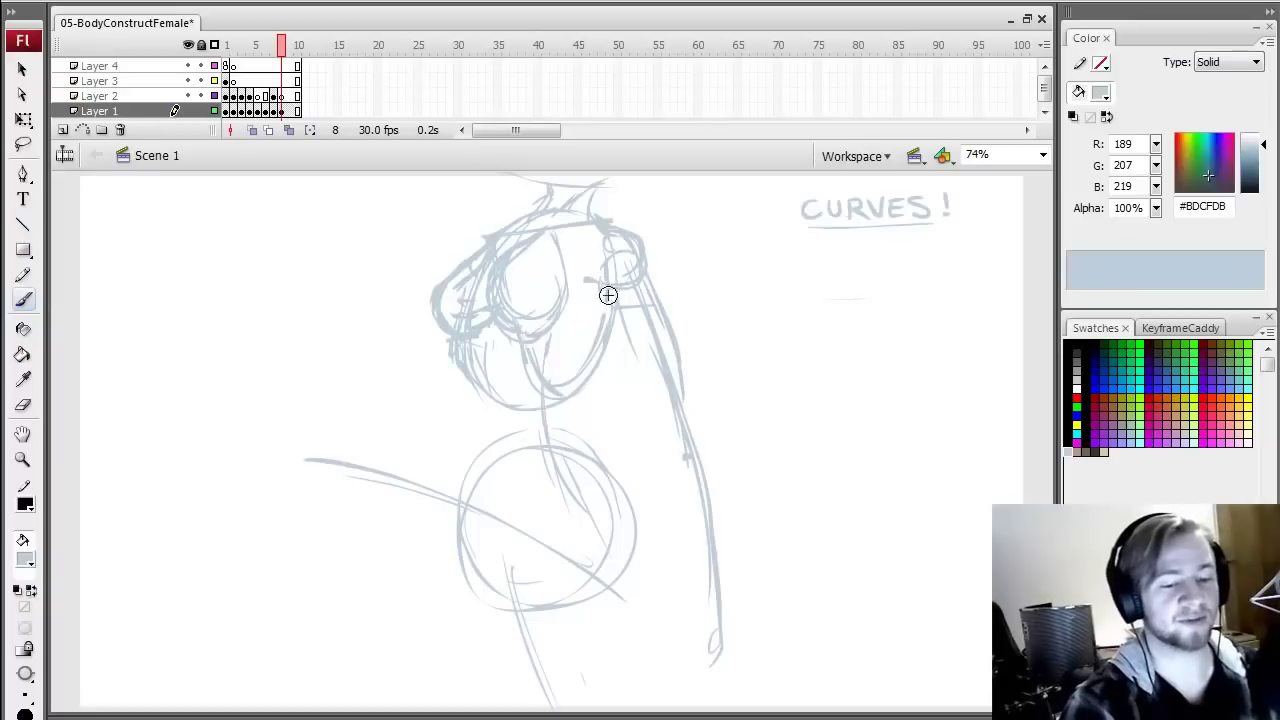
pyautogui.moveTo(608, 295); pyautogui.dragTo(672, 448)
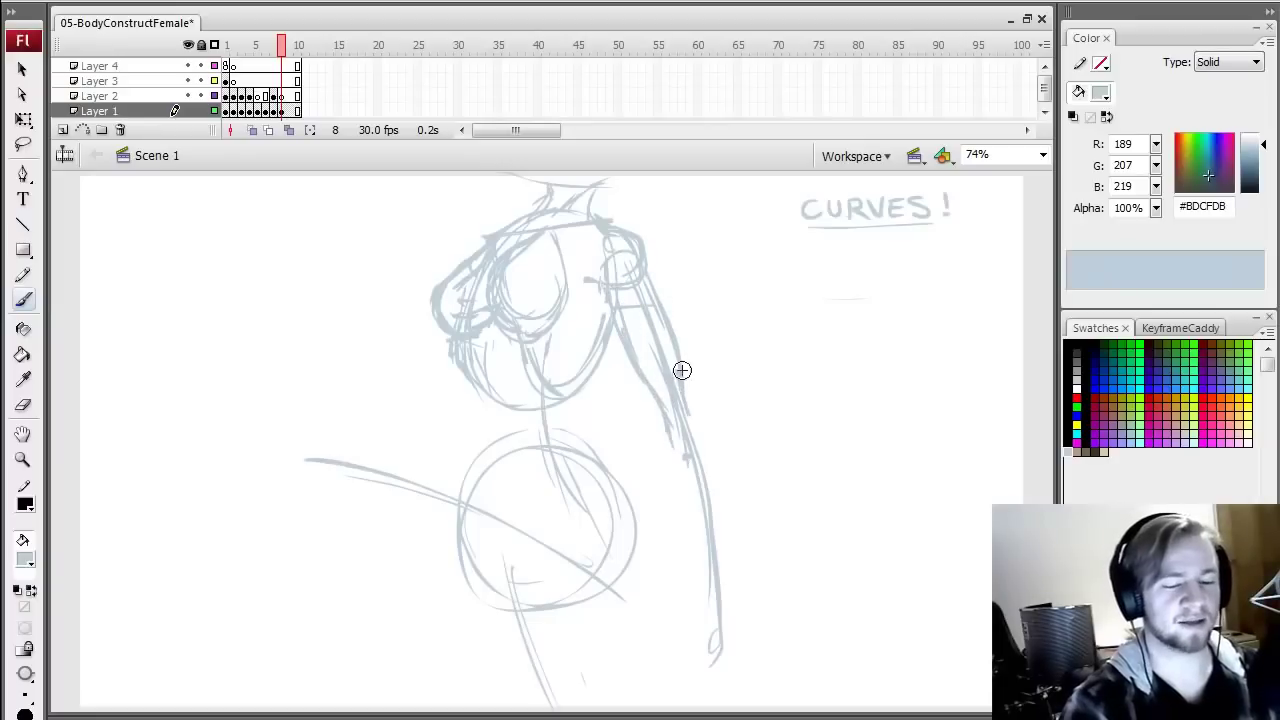
pyautogui.moveTo(682, 370)
pyautogui.mouseDown()
pyautogui.moveTo(700, 449)
pyautogui.moveTo(704, 405)
pyautogui.mouseUp()
pyautogui.moveTo(666, 303); pyautogui.dragTo(681, 348)
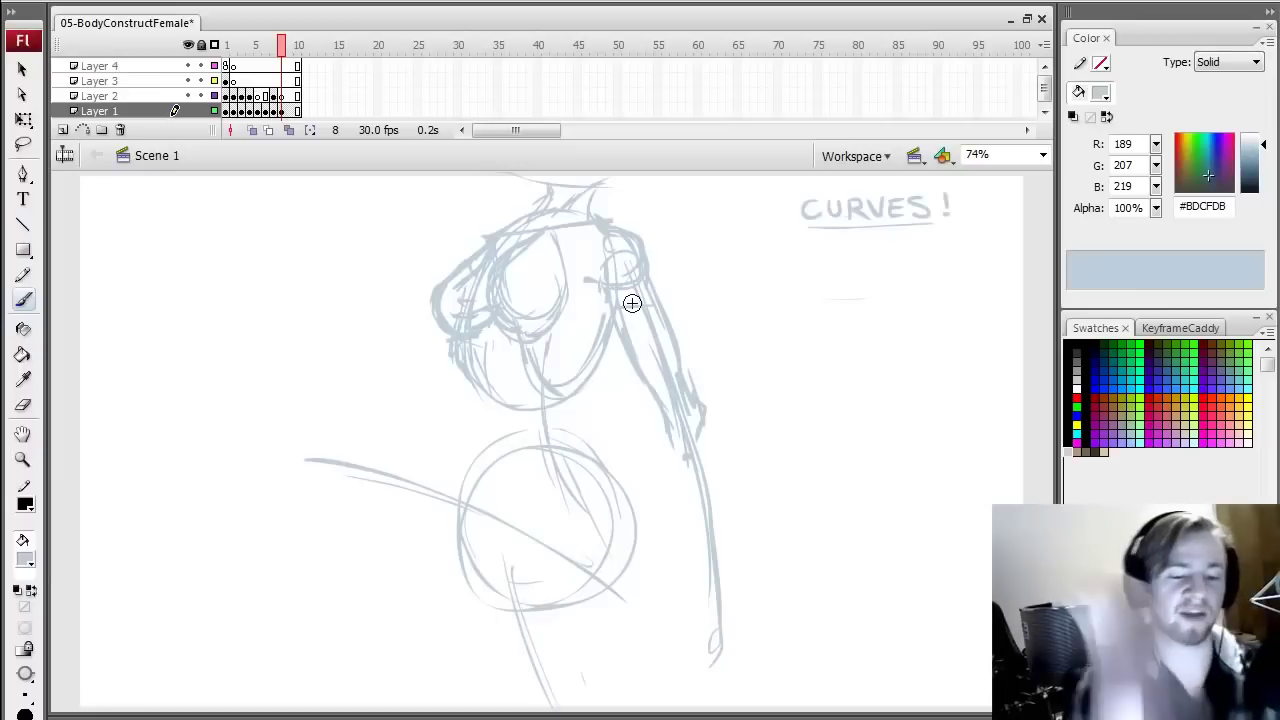
# - Draw the near forearm's contours from the elbow to the wrist and sketch the waist's side lines below the ribcage
pyautogui.moveTo(672, 432); pyautogui.dragTo(689, 522)
pyautogui.moveTo(673, 456)
pyautogui.mouseDown()
pyautogui.moveTo(688, 521)
pyautogui.moveTo(698, 557)
pyautogui.mouseUp()
pyautogui.moveTo(676, 478); pyautogui.dragTo(706, 613)
pyautogui.moveTo(723, 451); pyautogui.dragTo(724, 634)
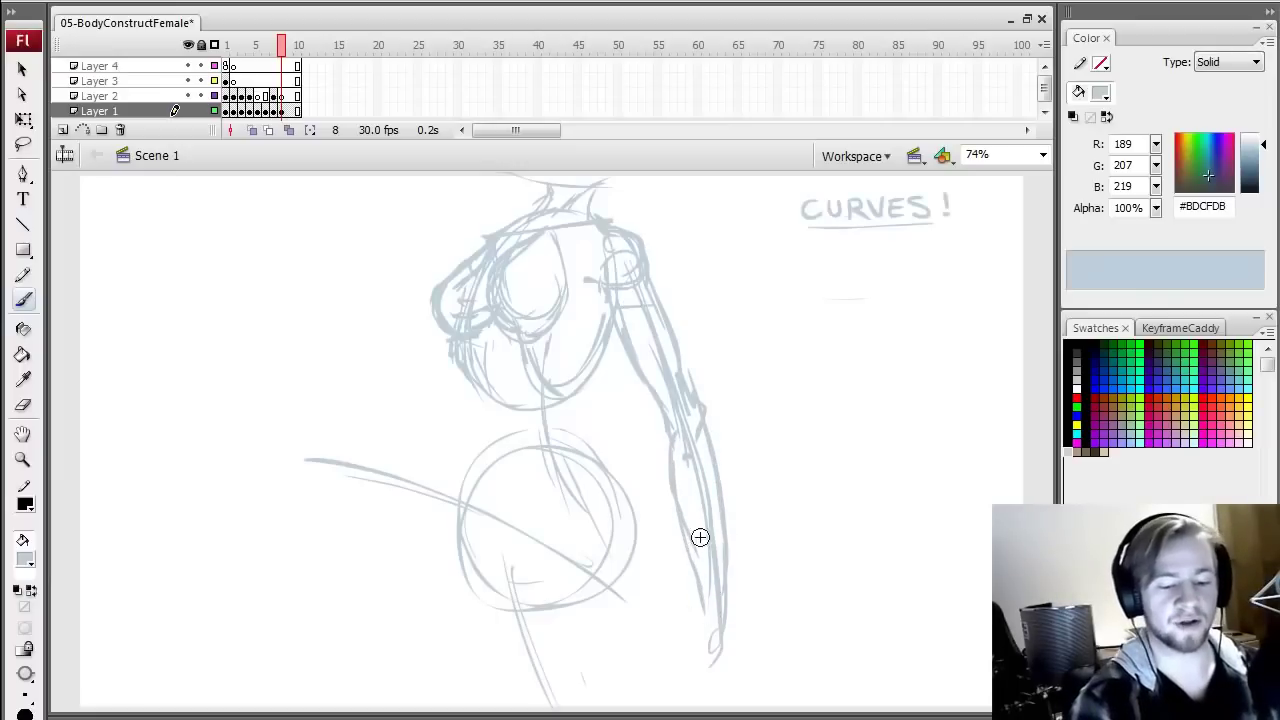
pyautogui.moveTo(700, 534)
pyautogui.mouseDown()
pyautogui.moveTo(712, 620)
pyautogui.moveTo(681, 637)
pyautogui.mouseUp()
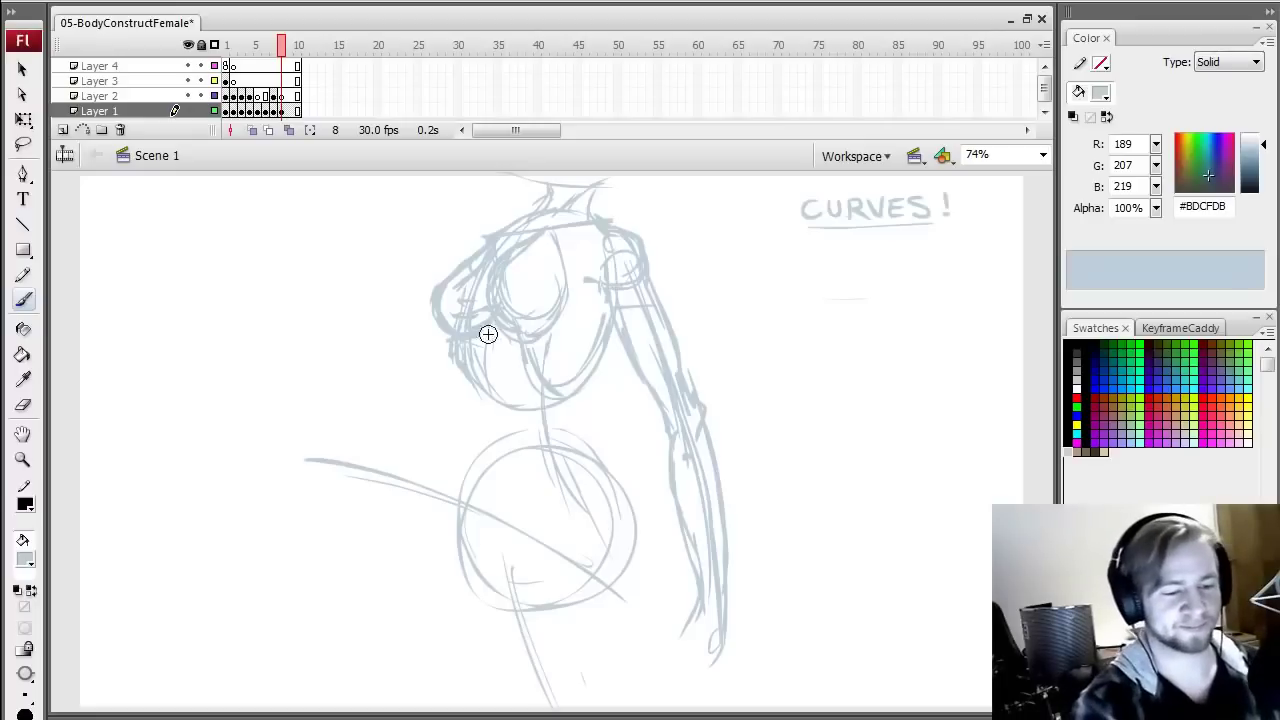
pyautogui.moveTo(488, 338)
pyautogui.mouseDown()
pyautogui.moveTo(496, 444)
pyautogui.moveTo(506, 485)
pyautogui.mouseUp()
pyautogui.moveTo(612, 330); pyautogui.dragTo(604, 408)
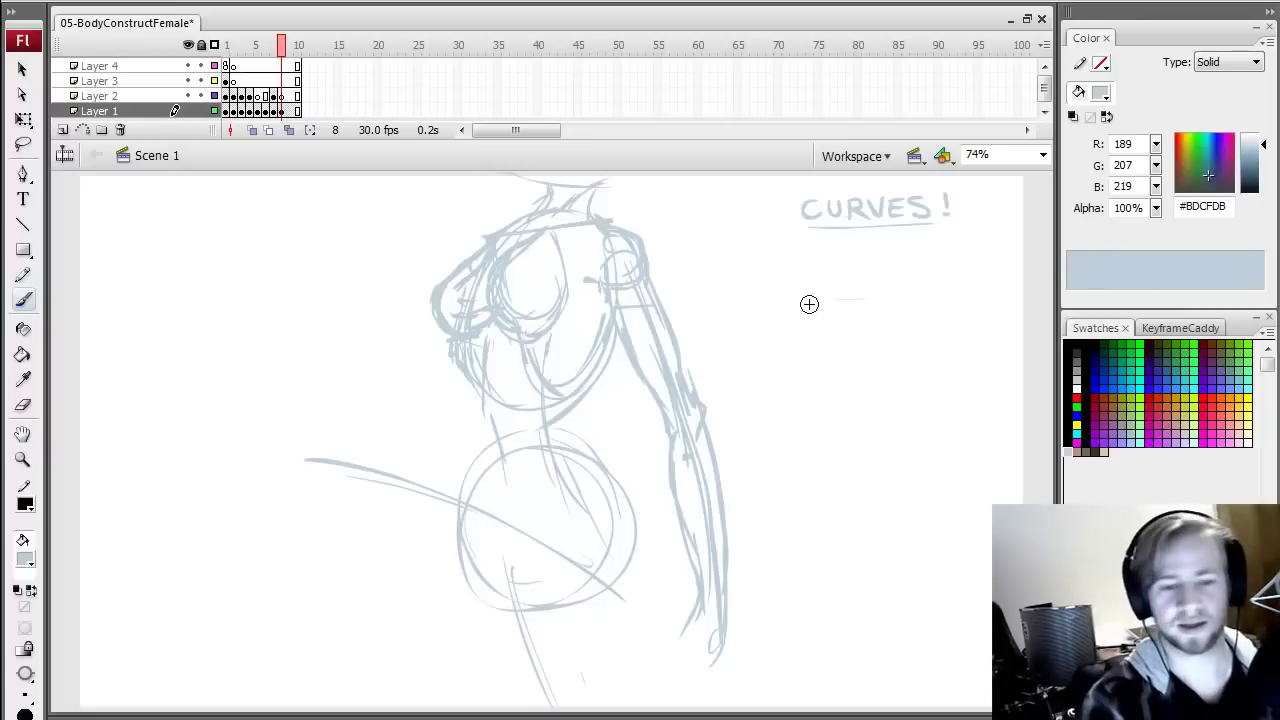
# - Handwrite the note "HIPS!" below "CURVES!" and underline it with a single line
pyautogui.moveTo(815, 250); pyautogui.dragTo(816, 271)
pyautogui.moveTo(831, 250); pyautogui.dragTo(832, 271)
pyautogui.moveTo(816, 261); pyautogui.dragTo(857, 270)
pyautogui.moveTo(857, 246)
pyautogui.mouseDown()
pyautogui.moveTo(858, 261)
pyautogui.moveTo(917, 262)
pyautogui.mouseUp()
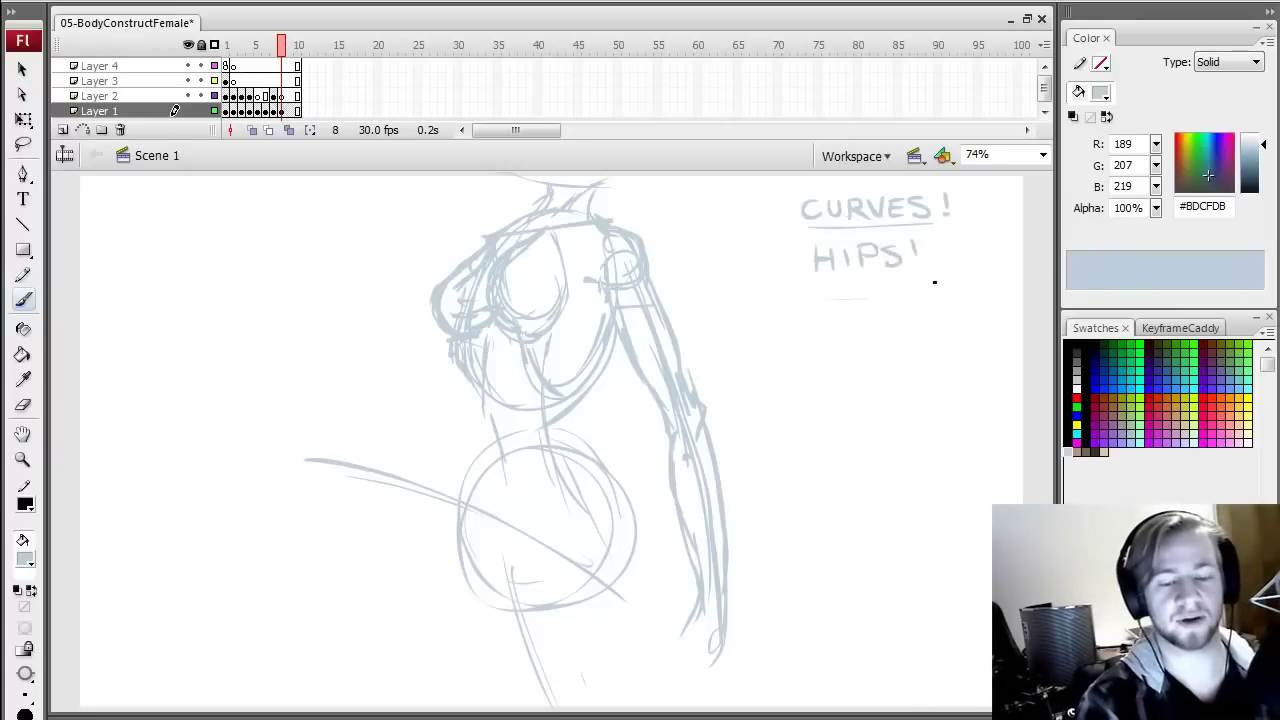
pyautogui.click(920, 267)
pyautogui.moveTo(820, 280); pyautogui.dragTo(920, 276)
pyautogui.hotkey('ctrl', 'z')
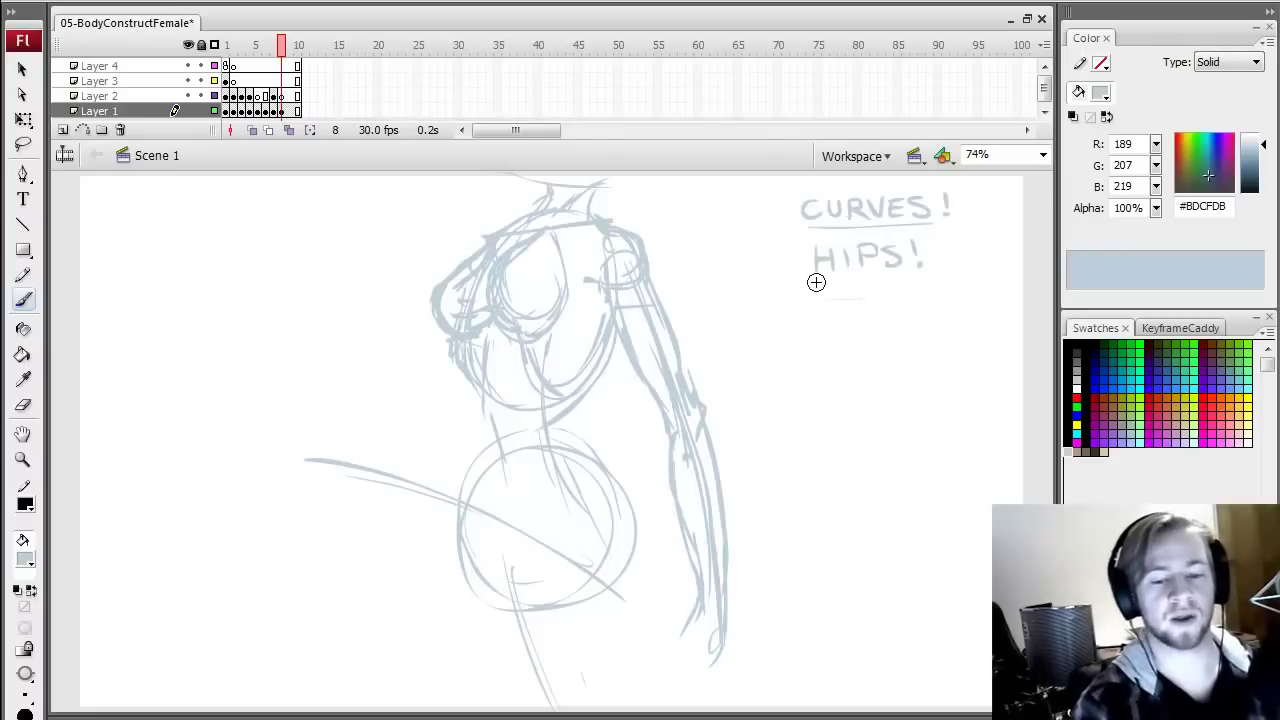
pyautogui.moveTo(814, 282); pyautogui.dragTo(919, 279)
pyautogui.hotkey('ctrl', 'z')
pyautogui.moveTo(810, 282); pyautogui.dragTo(942, 279)
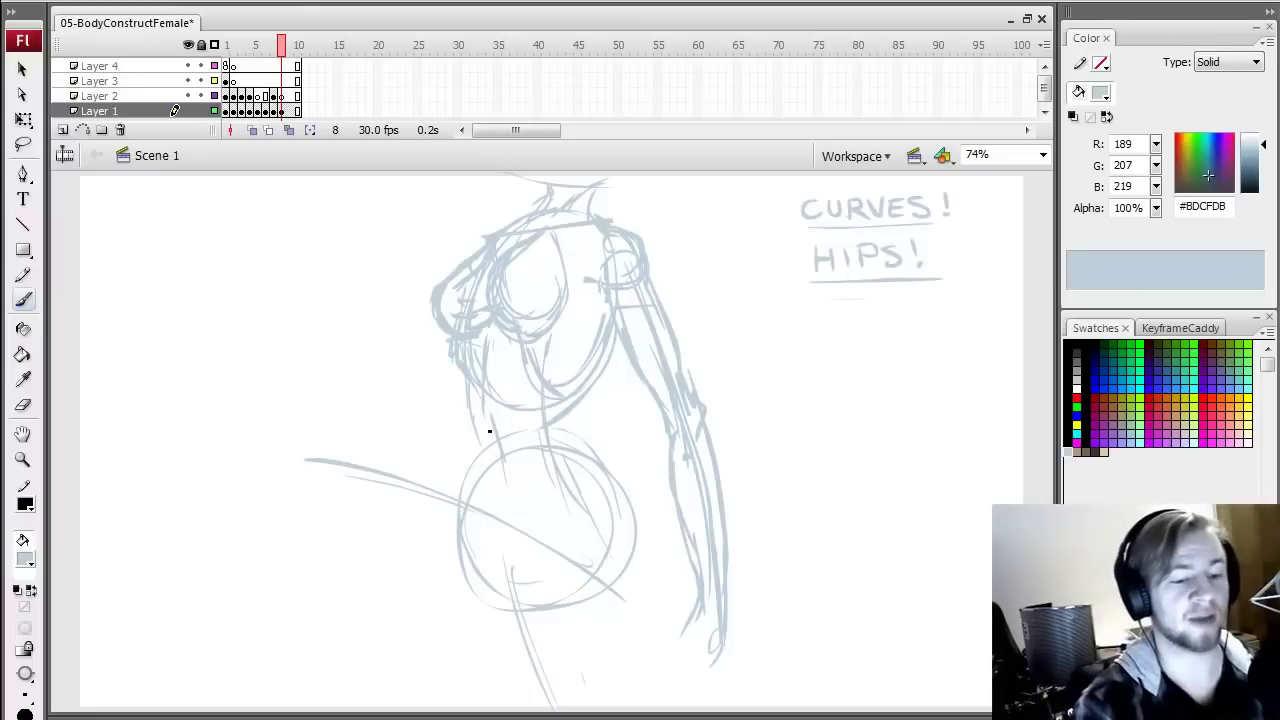
# - Narrow and clean up the waist contours, then select the hips and leg guides and move them up closer to the ribcage
pyautogui.press('e')
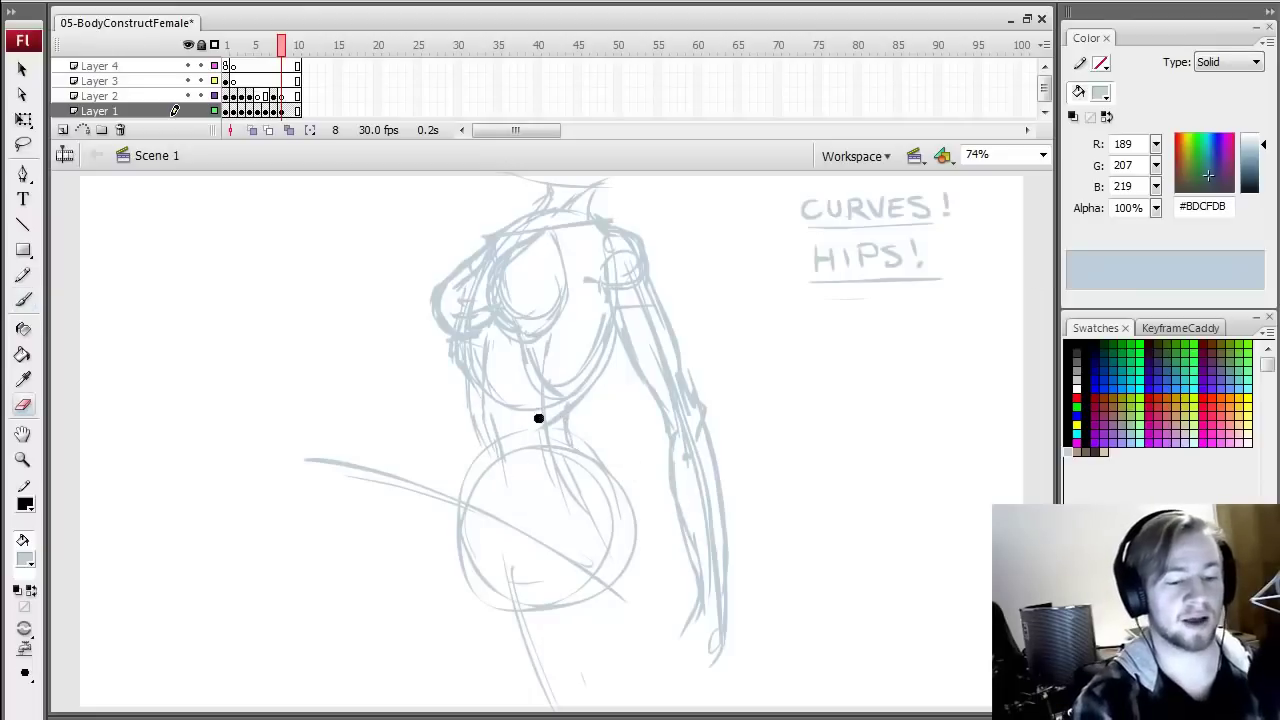
pyautogui.press('b')
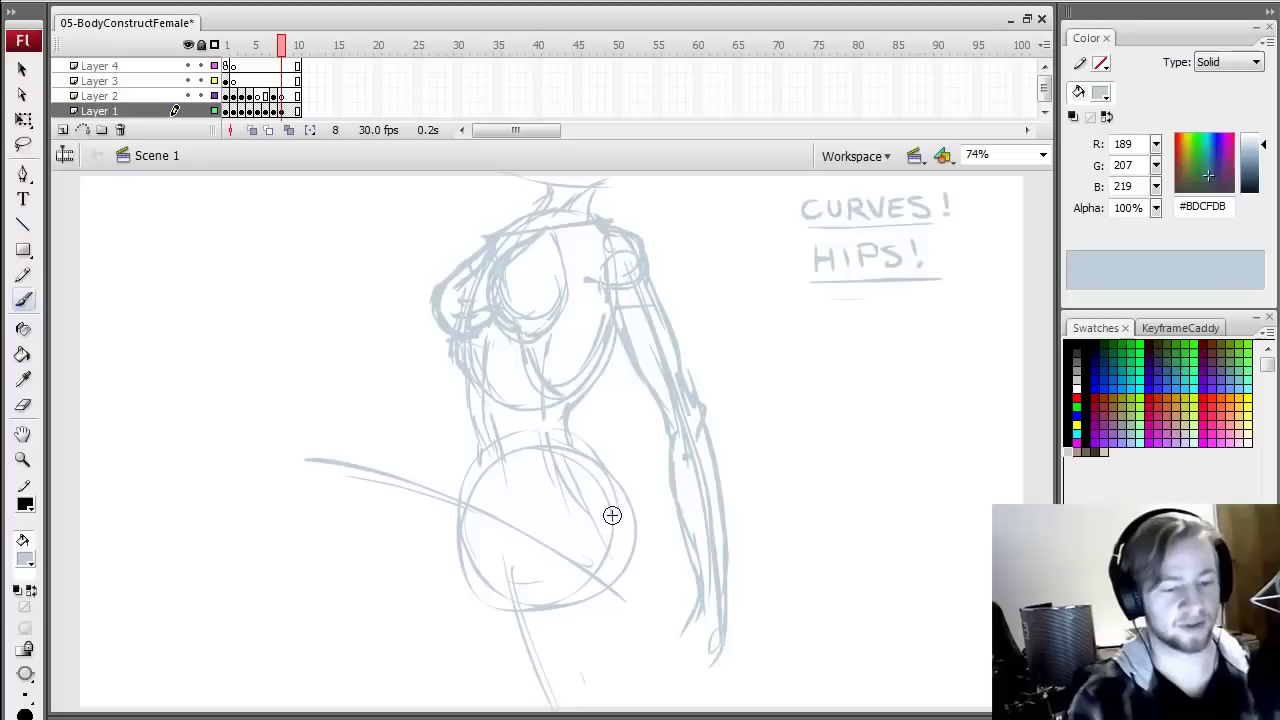
pyautogui.press('l')
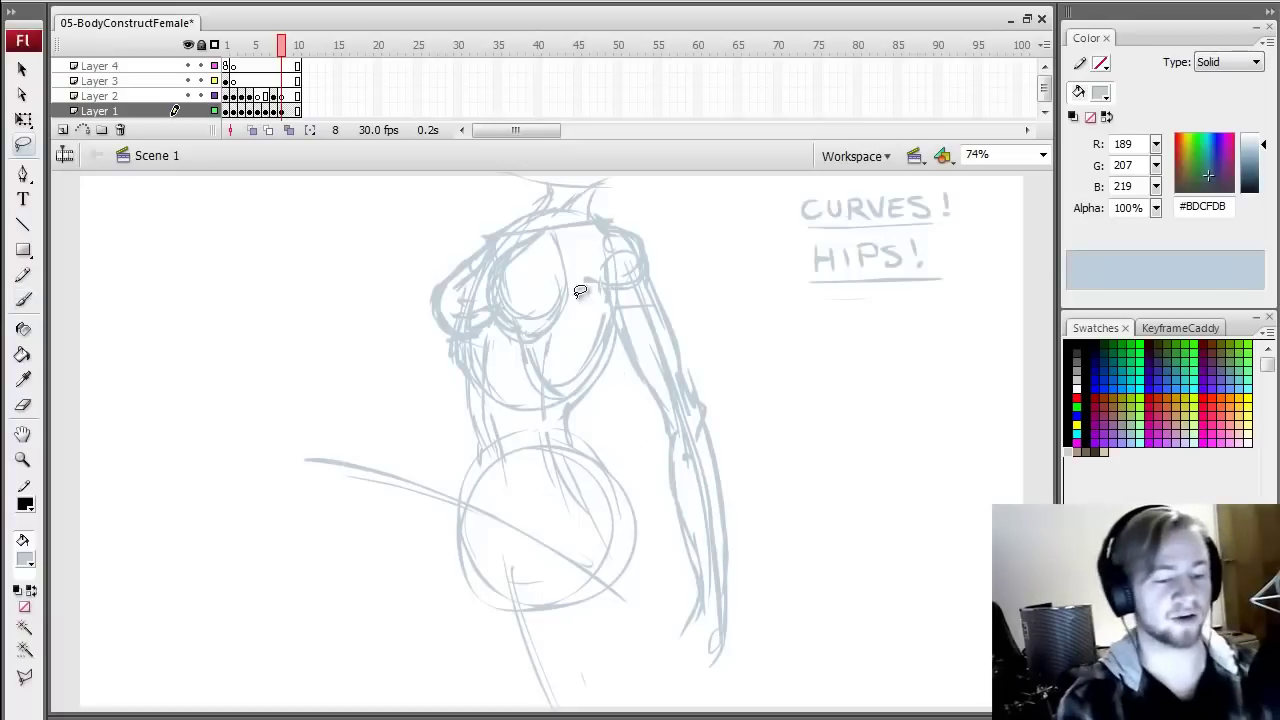
pyautogui.moveTo(601, 430)
pyautogui.mouseDown()
pyautogui.moveTo(480, 427)
pyautogui.moveTo(263, 560)
pyautogui.moveTo(634, 677)
pyautogui.moveTo(623, 420)
pyautogui.mouseUp()
pyautogui.press('q')
pyautogui.moveTo(600, 465); pyautogui.dragTo(597, 440)
# - Select all artwork on Layer 1 at frame 8 and move it slightly down the stage
pyautogui.click(283, 112)
pyautogui.moveTo(646, 263); pyautogui.dragTo(645, 281)
pyautogui.click(680, 242)
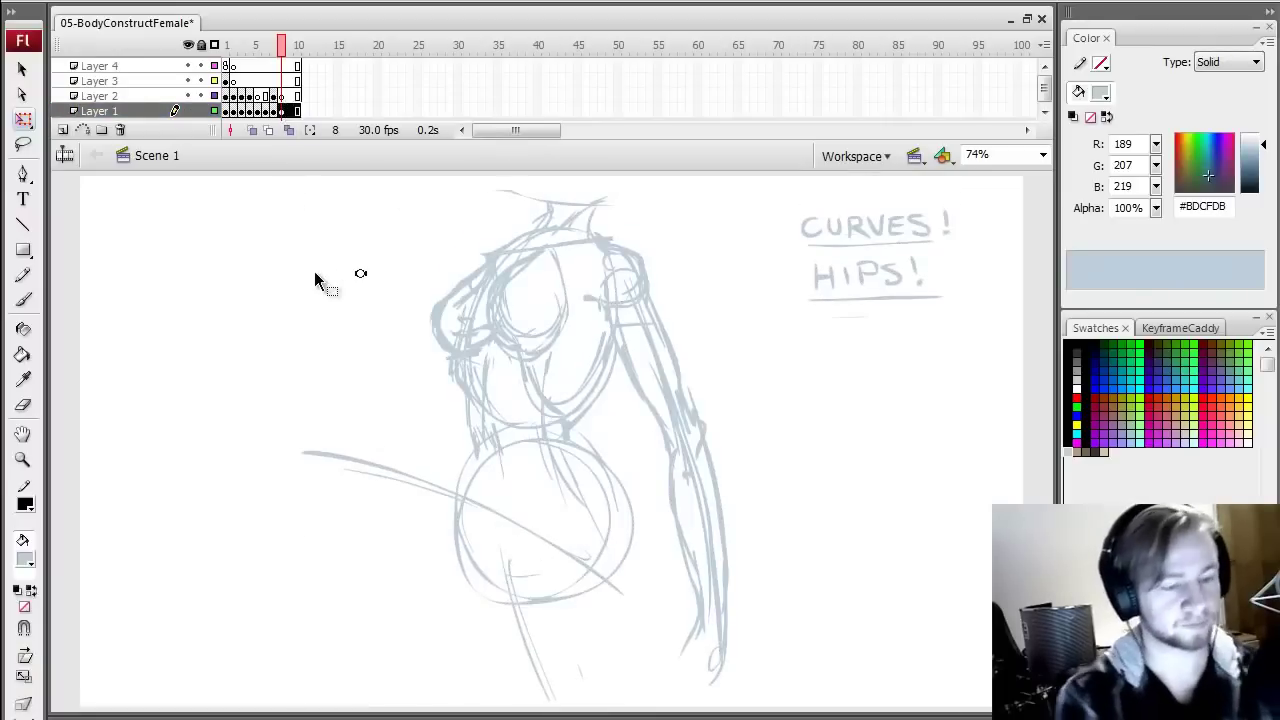
# - Clean up the overlapping waist lines and draw the back contour from the waist around the hip to the buttock
pyautogui.press('b')
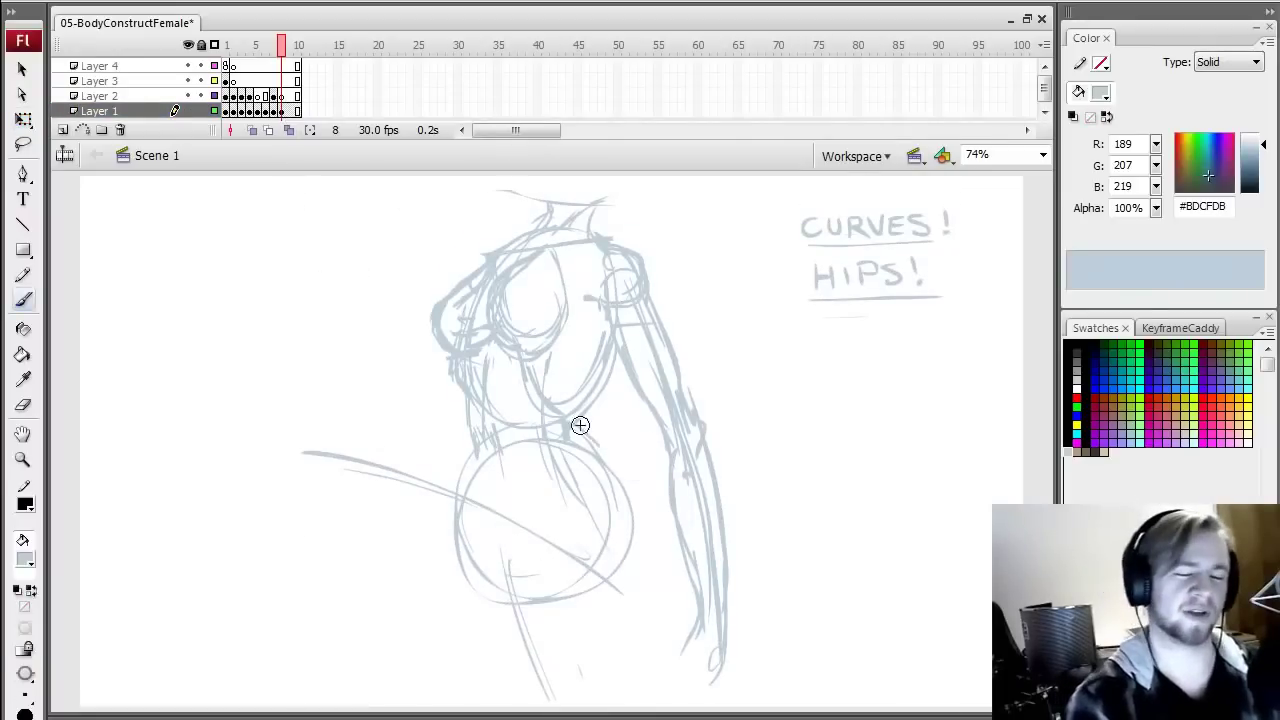
pyautogui.press('r')
pyautogui.press('e')
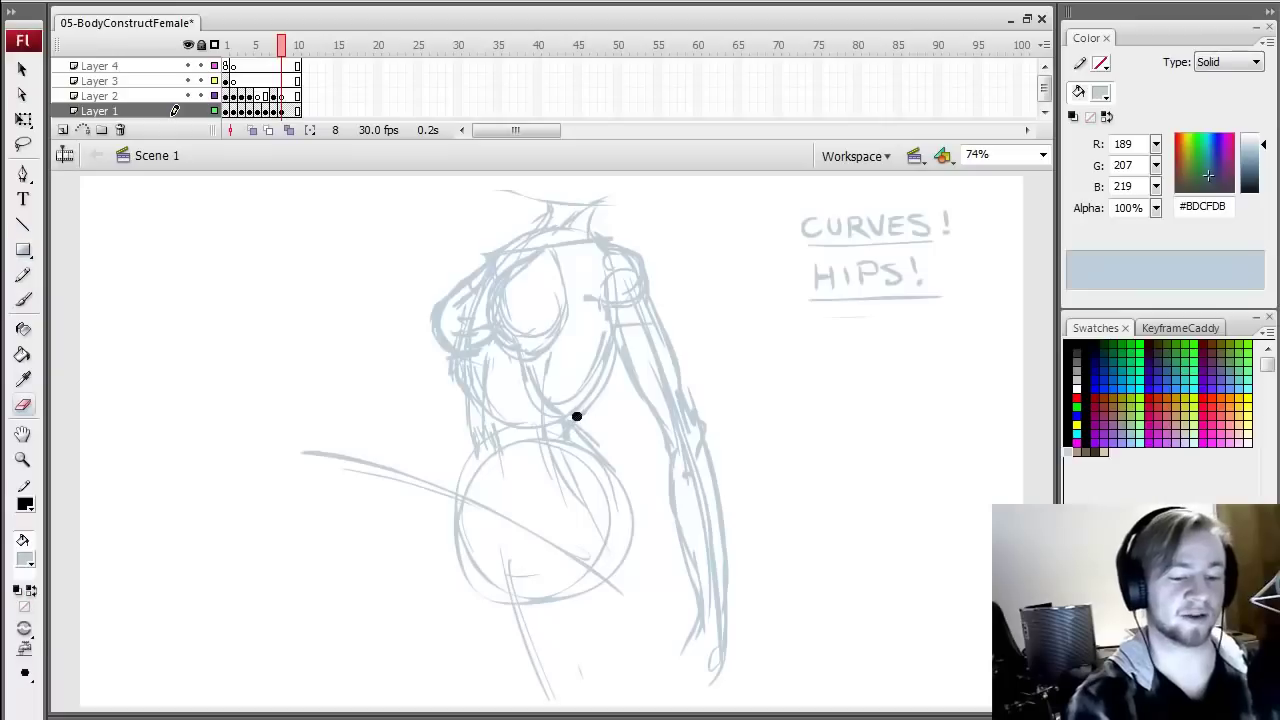
pyautogui.press('b')
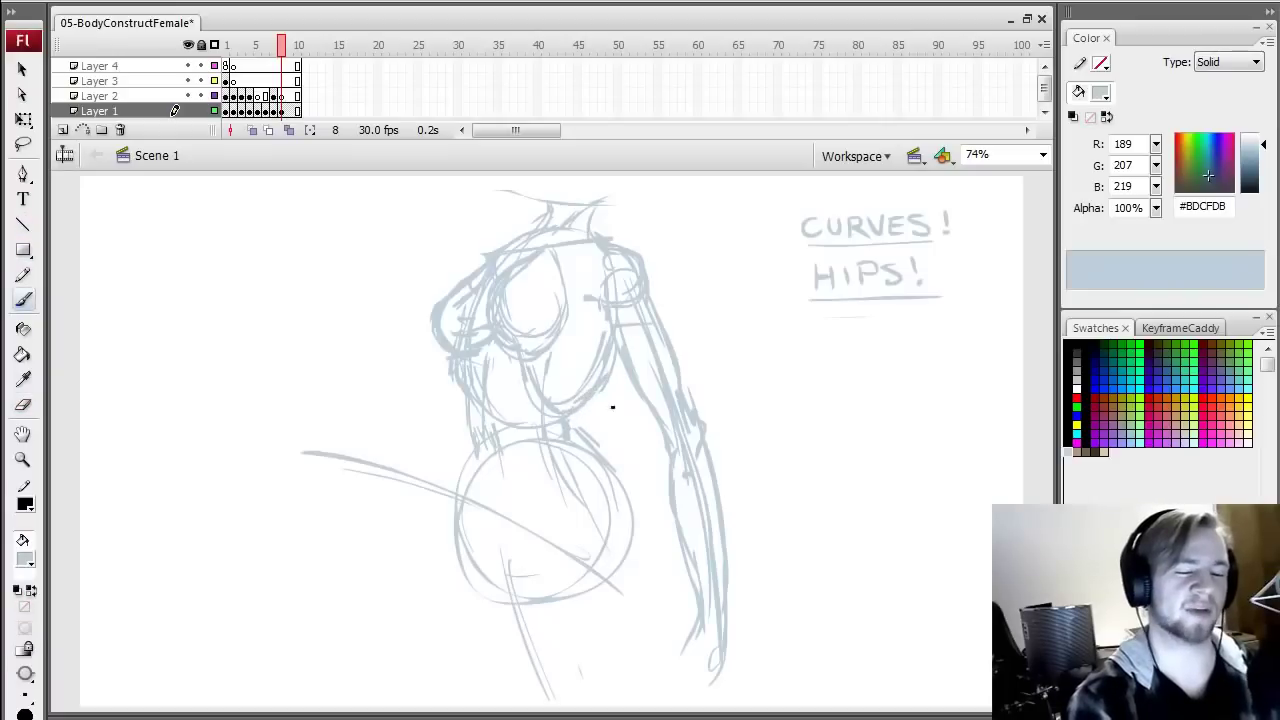
pyautogui.moveTo(582, 418)
pyautogui.mouseDown()
pyautogui.moveTo(623, 491)
pyautogui.moveTo(588, 437)
pyautogui.moveTo(634, 611)
pyautogui.moveTo(618, 556)
pyautogui.moveTo(652, 561)
pyautogui.moveTo(570, 618)
pyautogui.mouseUp()
pyautogui.moveTo(623, 521)
pyautogui.mouseDown()
pyautogui.moveTo(643, 597)
pyautogui.moveTo(548, 608)
pyautogui.mouseUp()
pyautogui.moveTo(588, 415)
pyautogui.mouseDown()
pyautogui.moveTo(647, 511)
pyautogui.moveTo(609, 618)
pyautogui.mouseUp()
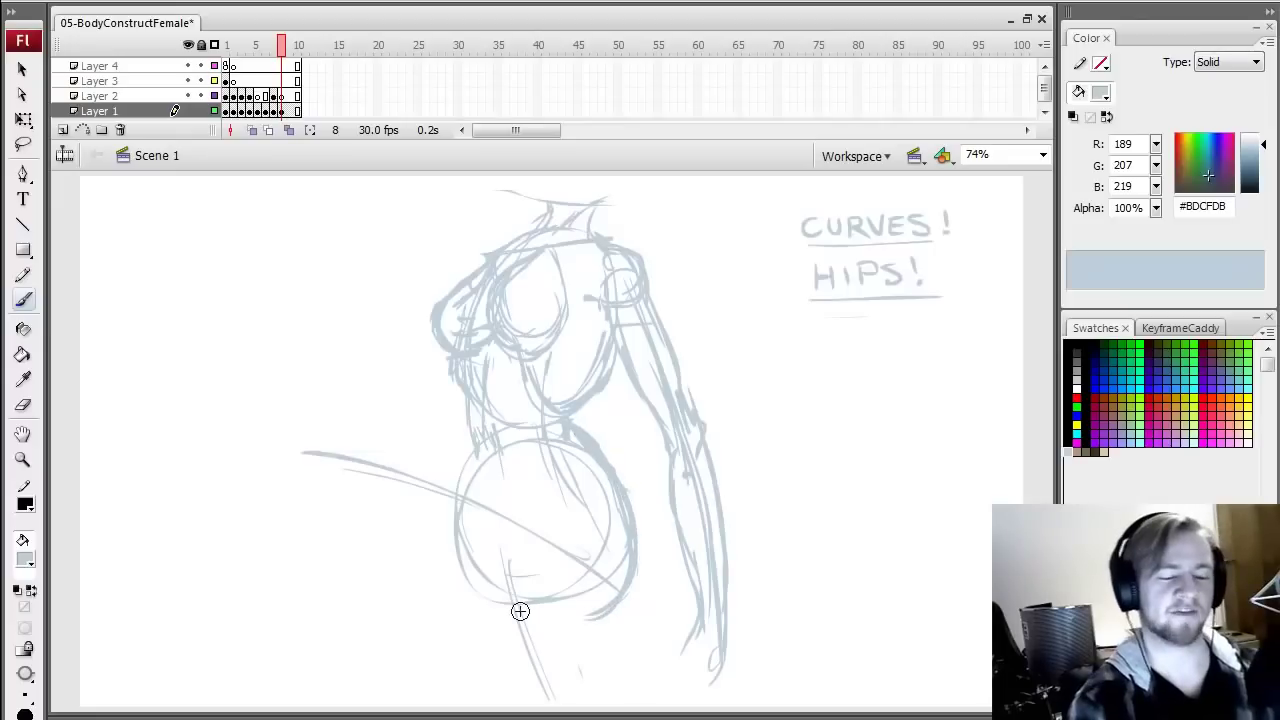
pyautogui.hotkey('ctrl', 'z')
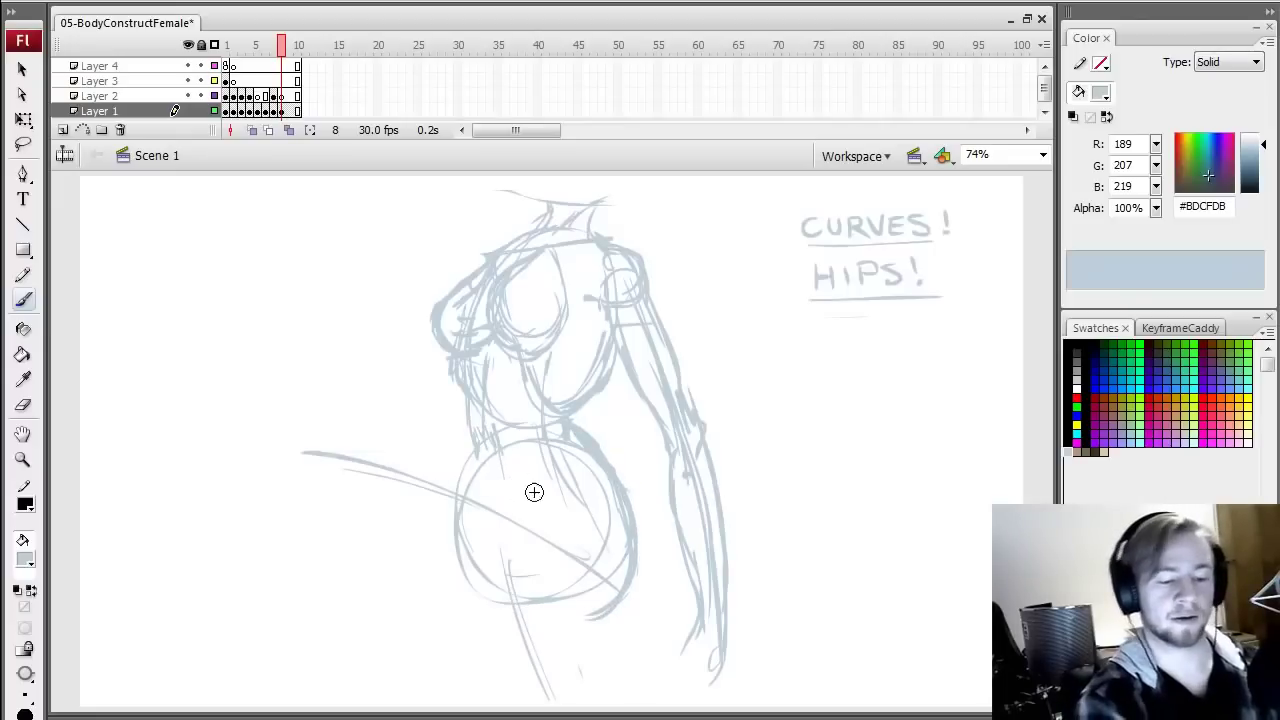
# - Draw the raised thigh's upper and lower contours from the pelvis circle out to the knee
pyautogui.moveTo(472, 459)
pyautogui.mouseDown()
pyautogui.moveTo(323, 431)
pyautogui.moveTo(535, 491)
pyautogui.moveTo(290, 443)
pyautogui.mouseUp()
pyautogui.moveTo(358, 544); pyautogui.dragTo(585, 614)
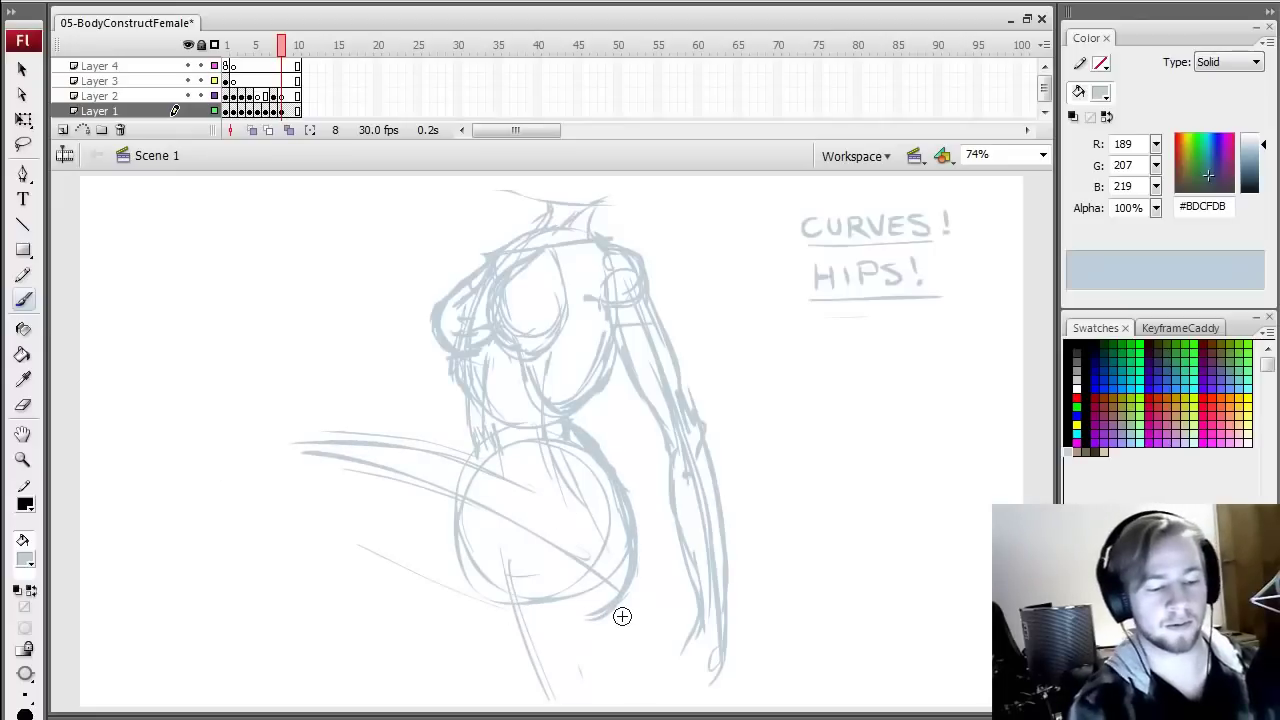
pyautogui.moveTo(308, 500)
pyautogui.mouseDown()
pyautogui.moveTo(366, 546)
pyautogui.moveTo(598, 617)
pyautogui.mouseUp()
pyautogui.moveTo(314, 503); pyautogui.dragTo(473, 586)
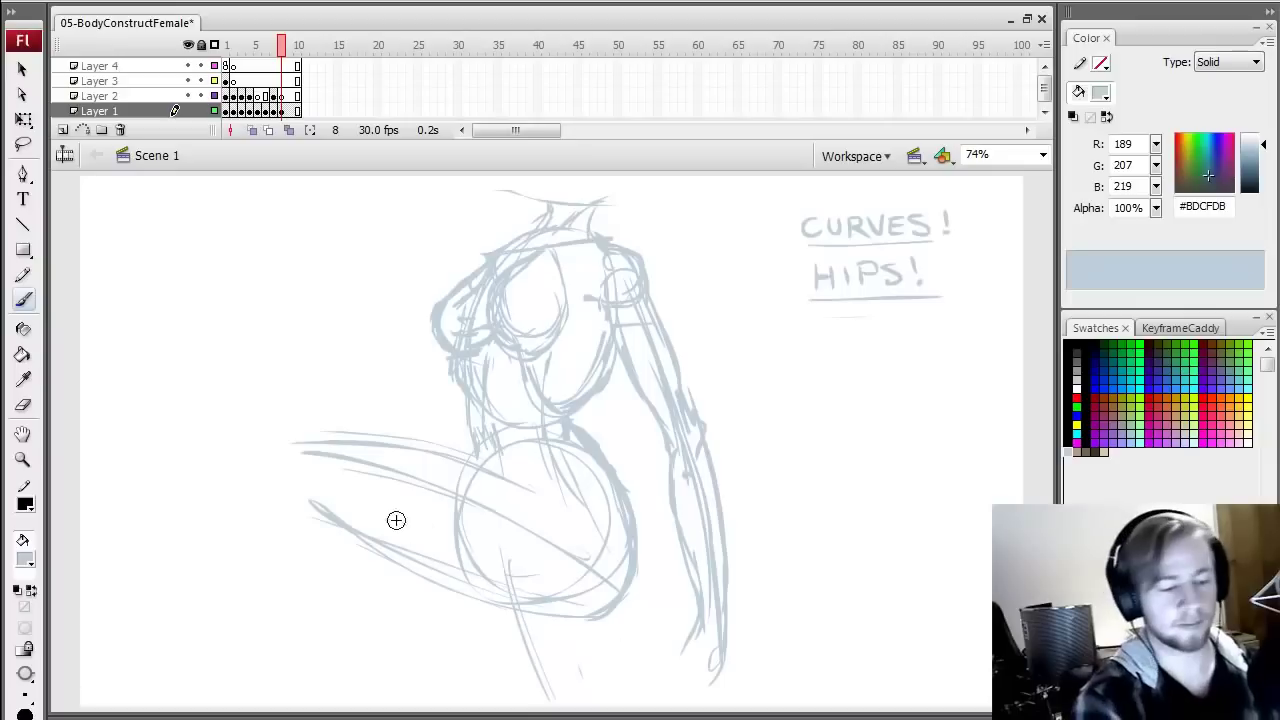
# - Draw the raised leg's knee and the shin and calf contours running down from it
pyautogui.moveTo(304, 478); pyautogui.dragTo(394, 614)
pyautogui.moveTo(307, 431)
pyautogui.mouseDown()
pyautogui.moveTo(257, 456)
pyautogui.moveTo(384, 683)
pyautogui.moveTo(364, 653)
pyautogui.moveTo(407, 700)
pyautogui.mouseUp()
pyautogui.moveTo(392, 612); pyautogui.dragTo(418, 674)
pyautogui.moveTo(386, 562); pyautogui.dragTo(419, 673)
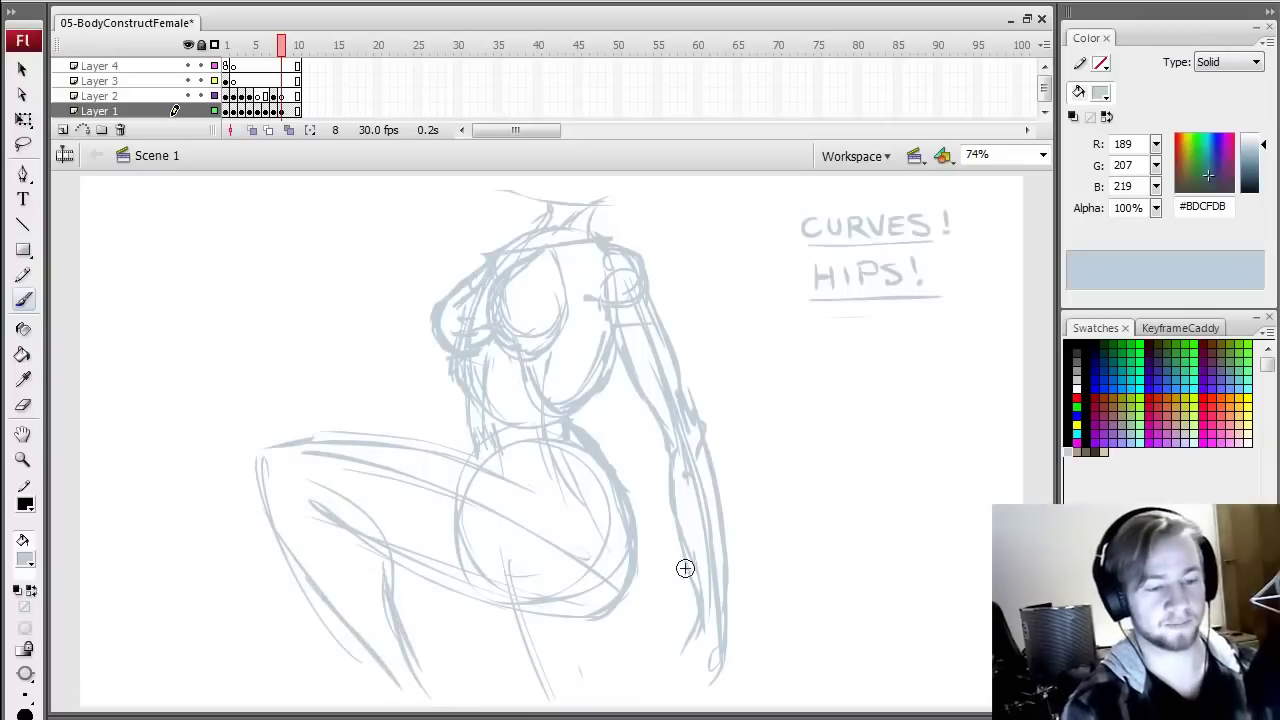
pyautogui.moveTo(275, 505); pyautogui.dragTo(402, 689)
# - Thicken the buttock and thigh underside into one sweeping curve, then reinforce the back of the knee and the thigh's top
pyautogui.moveTo(611, 463)
pyautogui.mouseDown()
pyautogui.moveTo(494, 608)
pyautogui.moveTo(444, 580)
pyautogui.mouseUp()
pyautogui.moveTo(626, 482); pyautogui.dragTo(638, 597)
pyautogui.moveTo(600, 466)
pyautogui.mouseDown()
pyautogui.moveTo(598, 636)
pyautogui.moveTo(448, 580)
pyautogui.mouseUp()
pyautogui.moveTo(438, 568)
pyautogui.mouseDown()
pyautogui.moveTo(549, 646)
pyautogui.moveTo(606, 616)
pyautogui.mouseUp()
pyautogui.moveTo(615, 470); pyautogui.dragTo(560, 623)
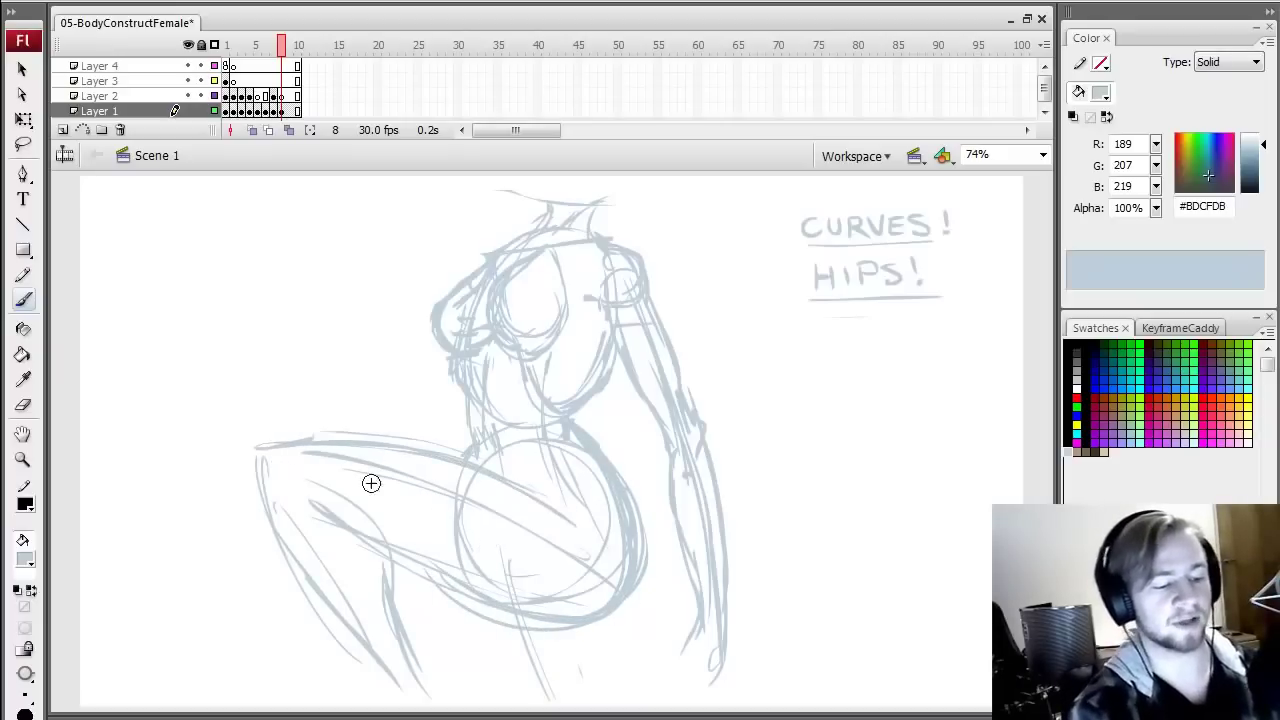
pyautogui.moveTo(337, 493)
pyautogui.mouseDown()
pyautogui.moveTo(383, 549)
pyautogui.moveTo(286, 477)
pyautogui.mouseUp()
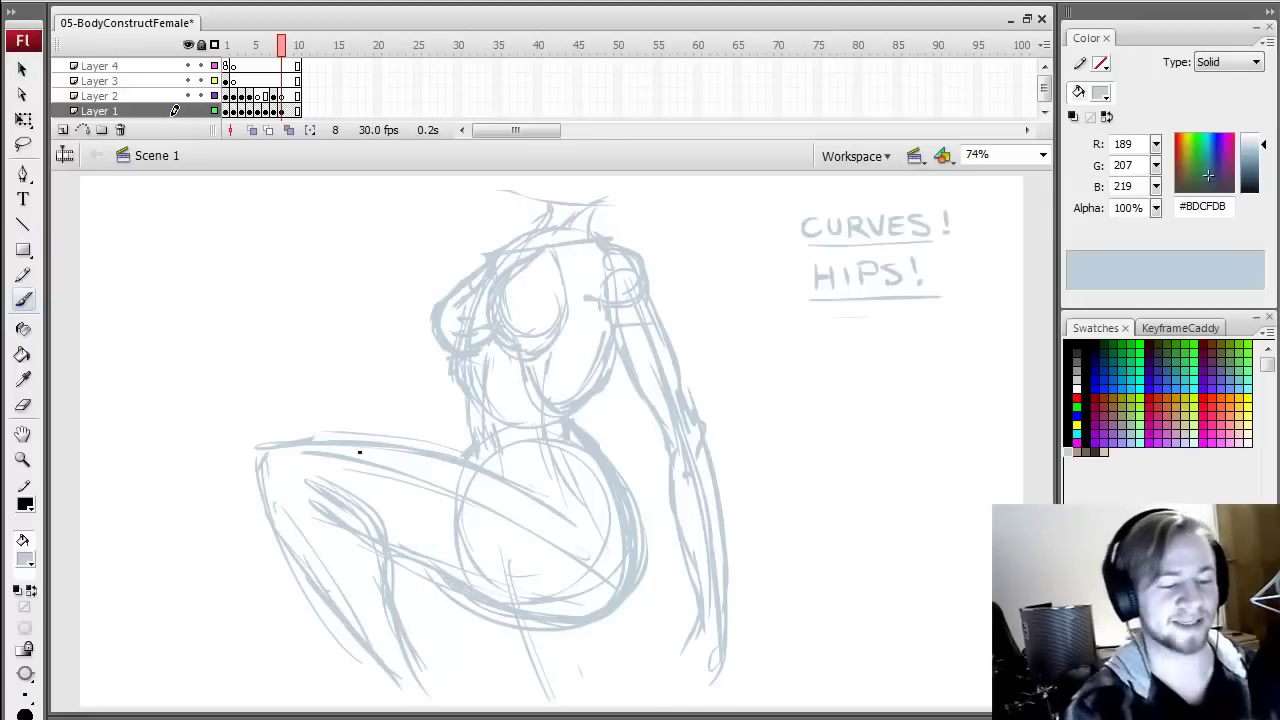
pyautogui.moveTo(357, 451); pyautogui.dragTo(498, 479)
# - Draw the other leg's front and back contours extending down from beneath the raised thigh
pyautogui.moveTo(453, 584); pyautogui.dragTo(488, 680)
pyautogui.moveTo(565, 625); pyautogui.dragTo(568, 690)
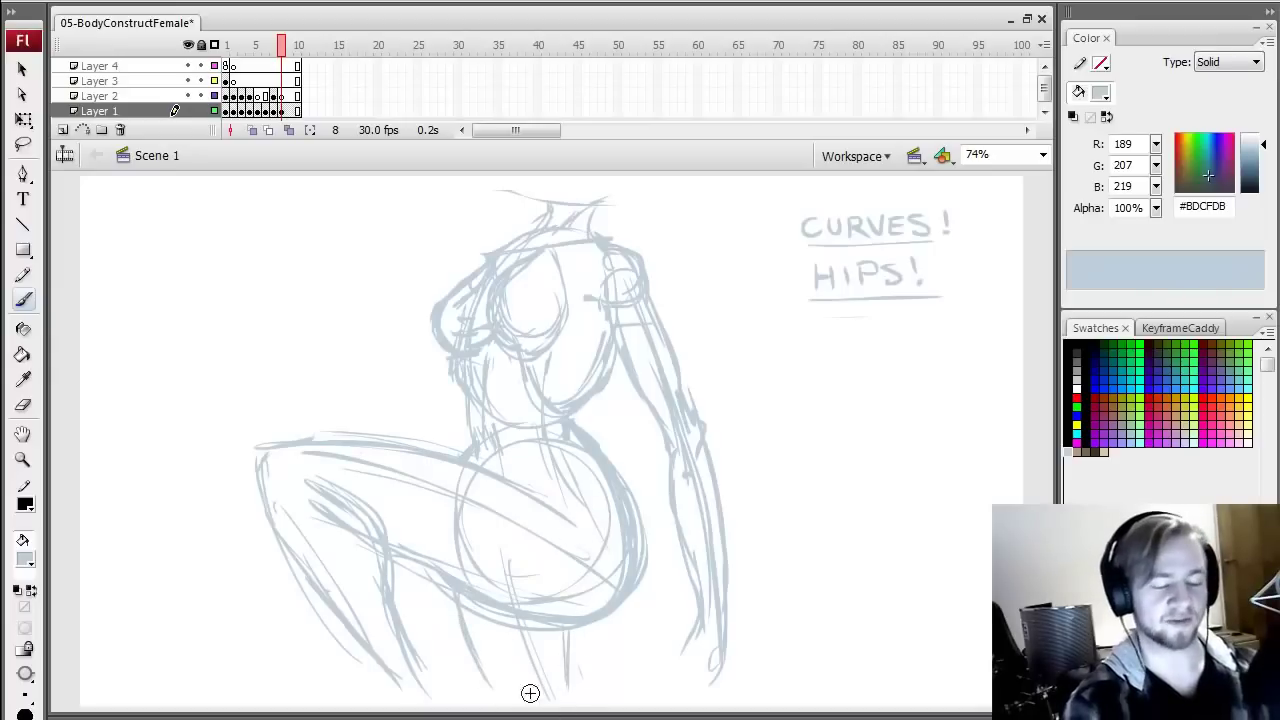
pyautogui.moveTo(461, 600); pyautogui.dragTo(490, 676)
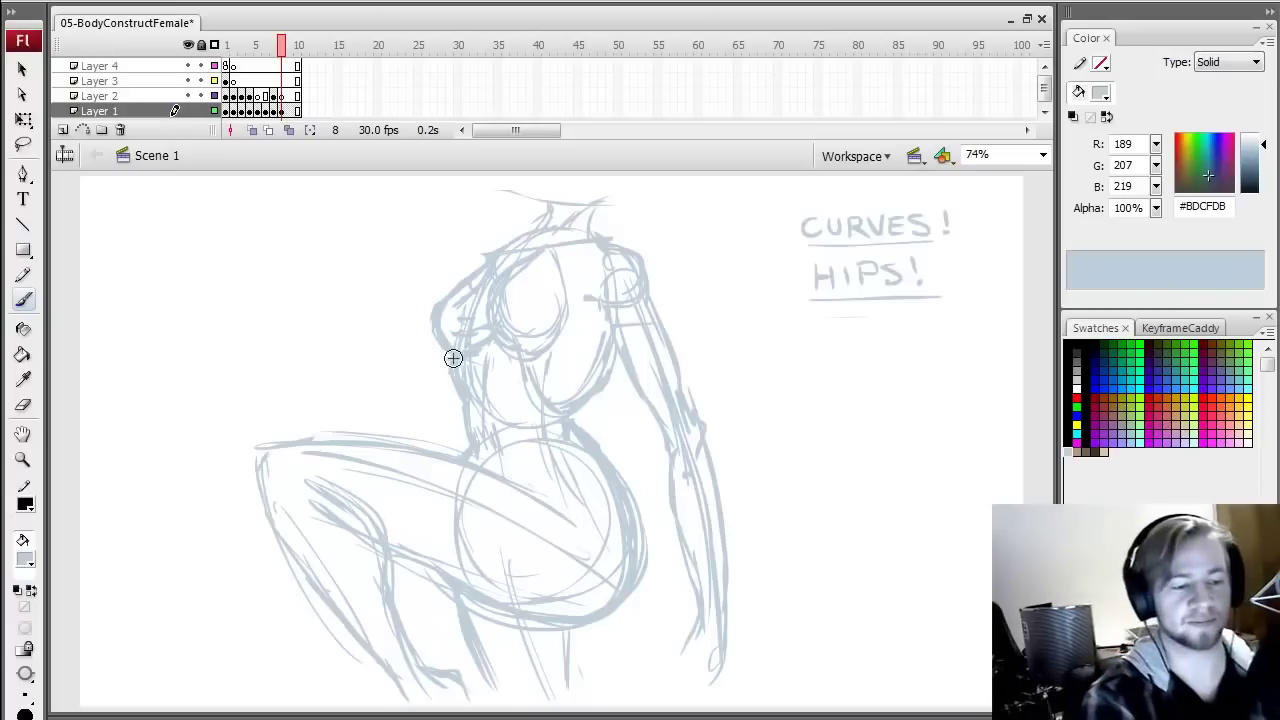
# - Erase and redraw the far breast's outline rounder, and clean up the stray lines above the near breast
pyautogui.press('e')
pyautogui.press('b')
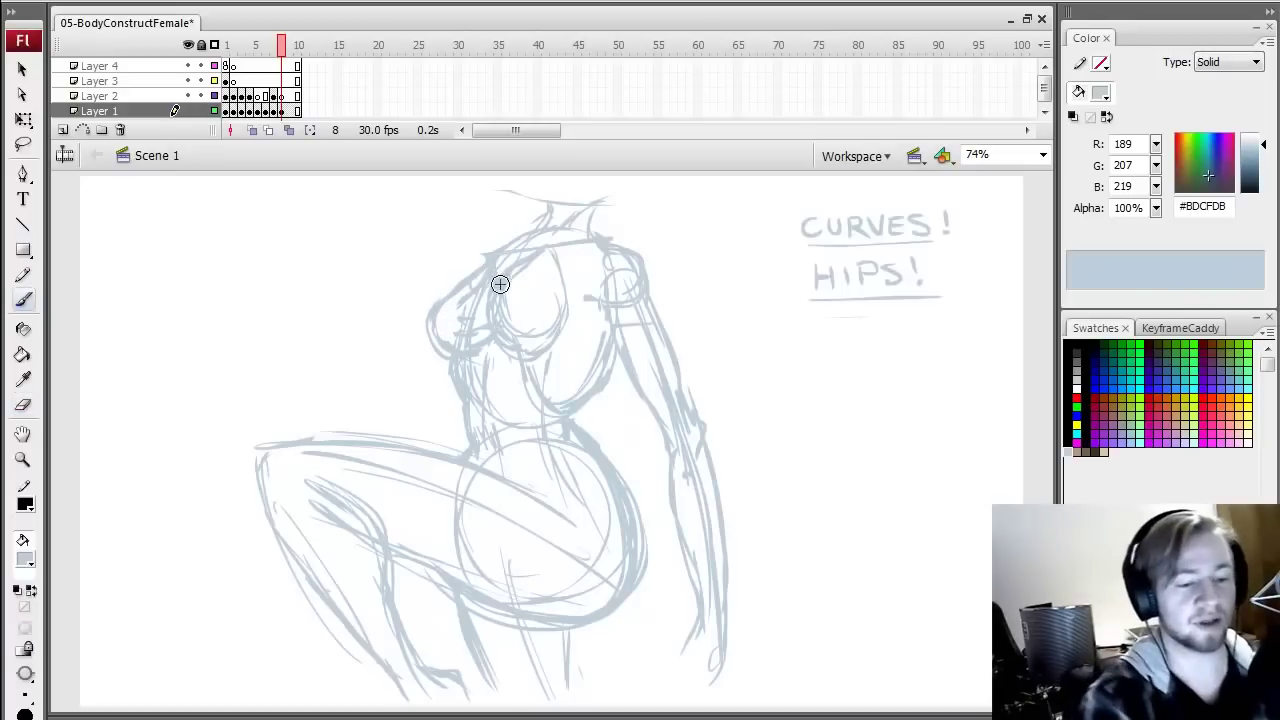
pyautogui.press('e')
pyautogui.moveTo(512, 262); pyautogui.dragTo(523, 257)
pyautogui.press('b')
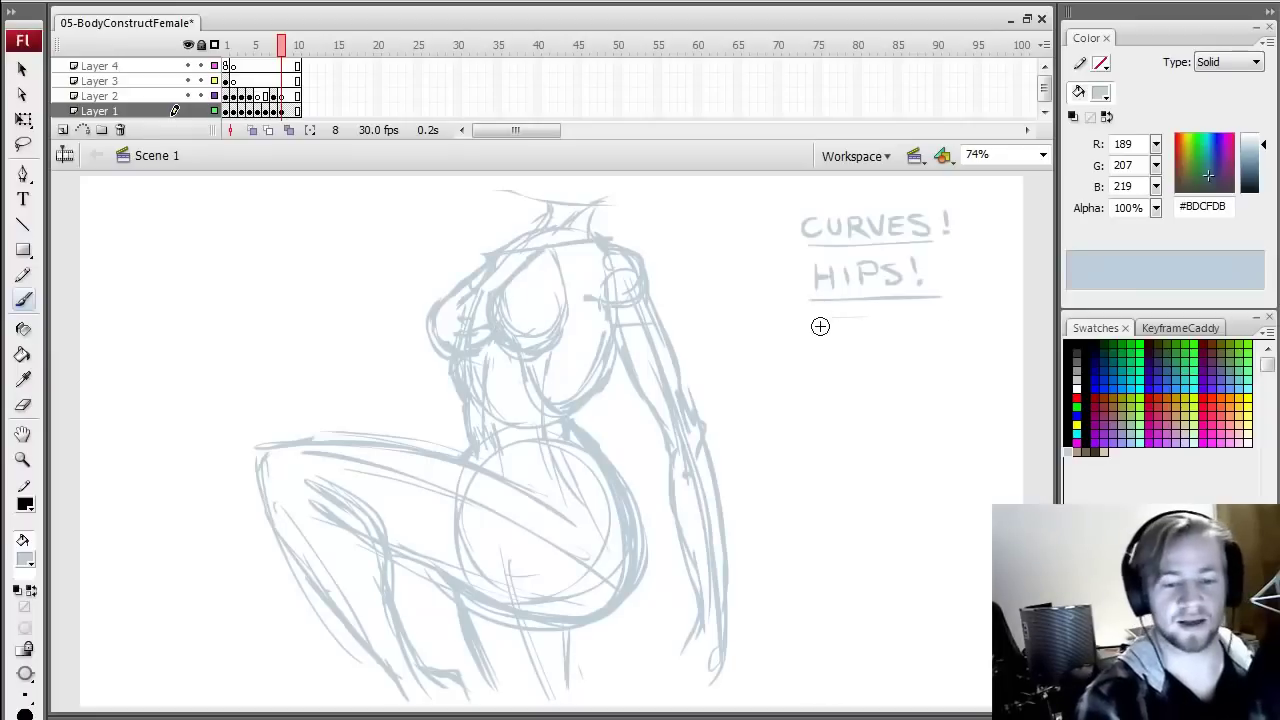
# - Handwrite the note "CHEST!" below "HIPS!" and underline it with a single line
pyautogui.moveTo(855, 345)
pyautogui.mouseDown()
pyautogui.moveTo(860, 334)
pyautogui.moveTo(916, 340)
pyautogui.moveTo(940, 318)
pyautogui.mouseUp()
pyautogui.moveTo(838, 316)
pyautogui.mouseDown()
pyautogui.moveTo(826, 330)
pyautogui.moveTo(912, 355)
pyautogui.mouseUp()
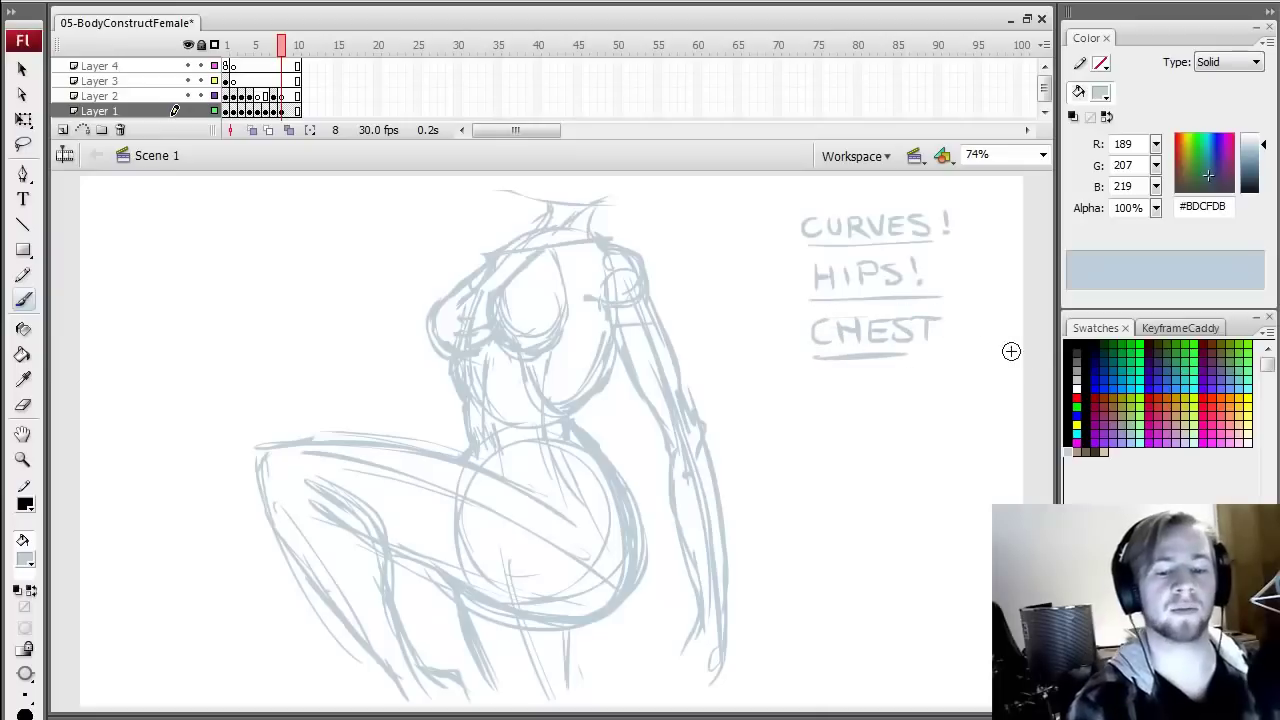
pyautogui.hotkey('ctrl', 'z')
pyautogui.moveTo(811, 356)
pyautogui.mouseDown()
pyautogui.moveTo(939, 355)
pyautogui.moveTo(952, 322)
pyautogui.mouseUp()
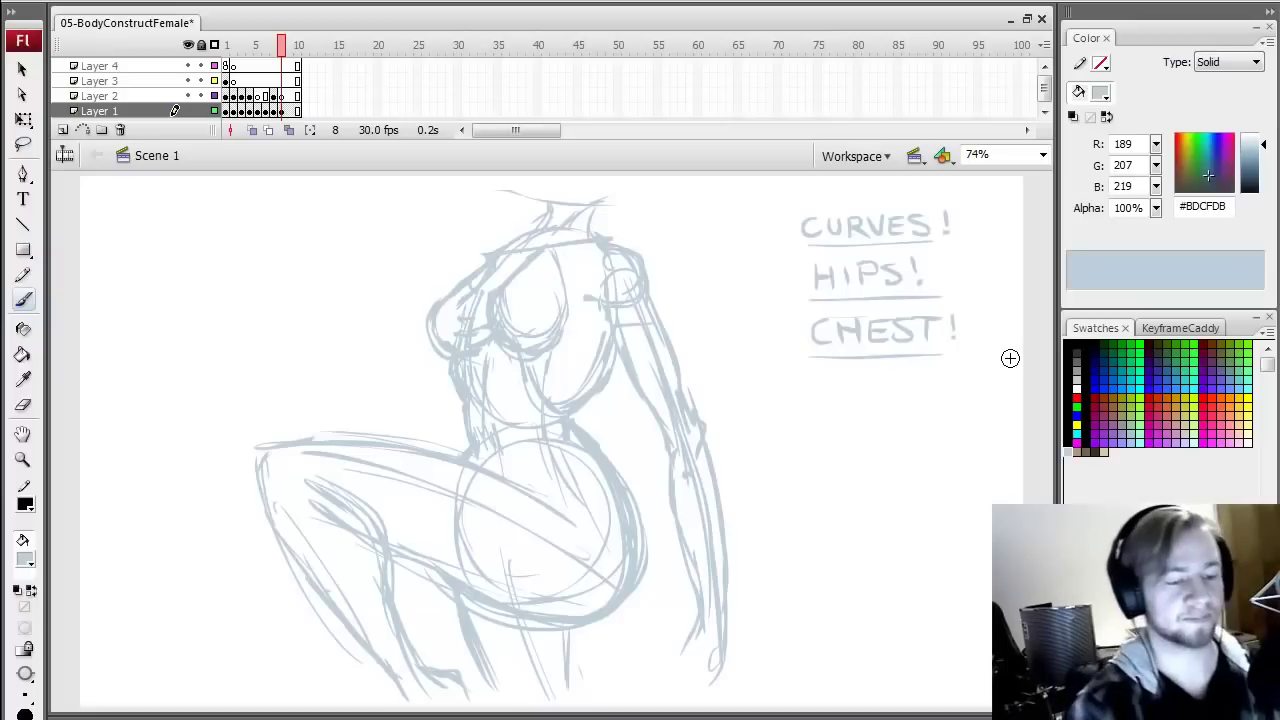
pyautogui.press('e')
pyautogui.moveTo(468, 288)
pyautogui.mouseDown()
pyautogui.moveTo(440, 303)
pyautogui.moveTo(429, 349)
pyautogui.moveTo(454, 303)
pyautogui.moveTo(440, 370)
pyautogui.moveTo(452, 290)
pyautogui.moveTo(531, 297)
pyautogui.moveTo(523, 337)
pyautogui.moveTo(502, 293)
pyautogui.mouseUp()
pyautogui.press('b')
pyautogui.press('e')
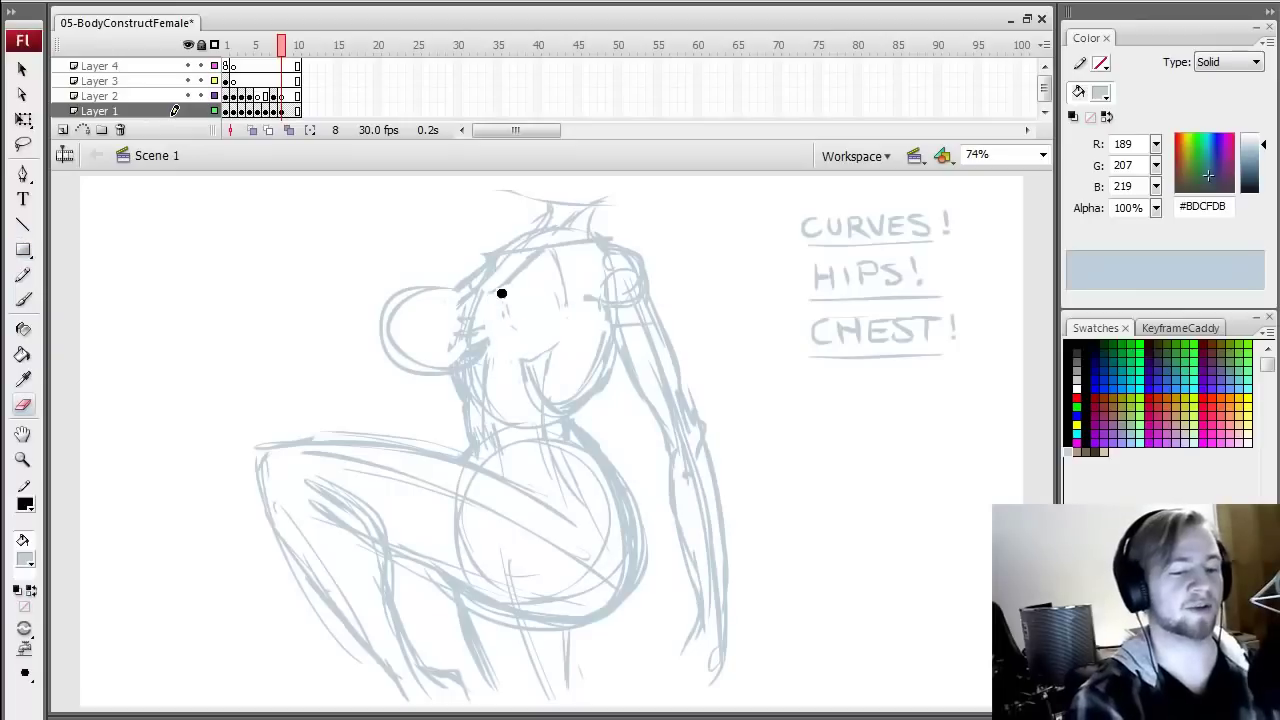
pyautogui.press('b')
pyautogui.moveTo(488, 366); pyautogui.dragTo(577, 326)
pyautogui.moveTo(523, 283); pyautogui.dragTo(558, 368)
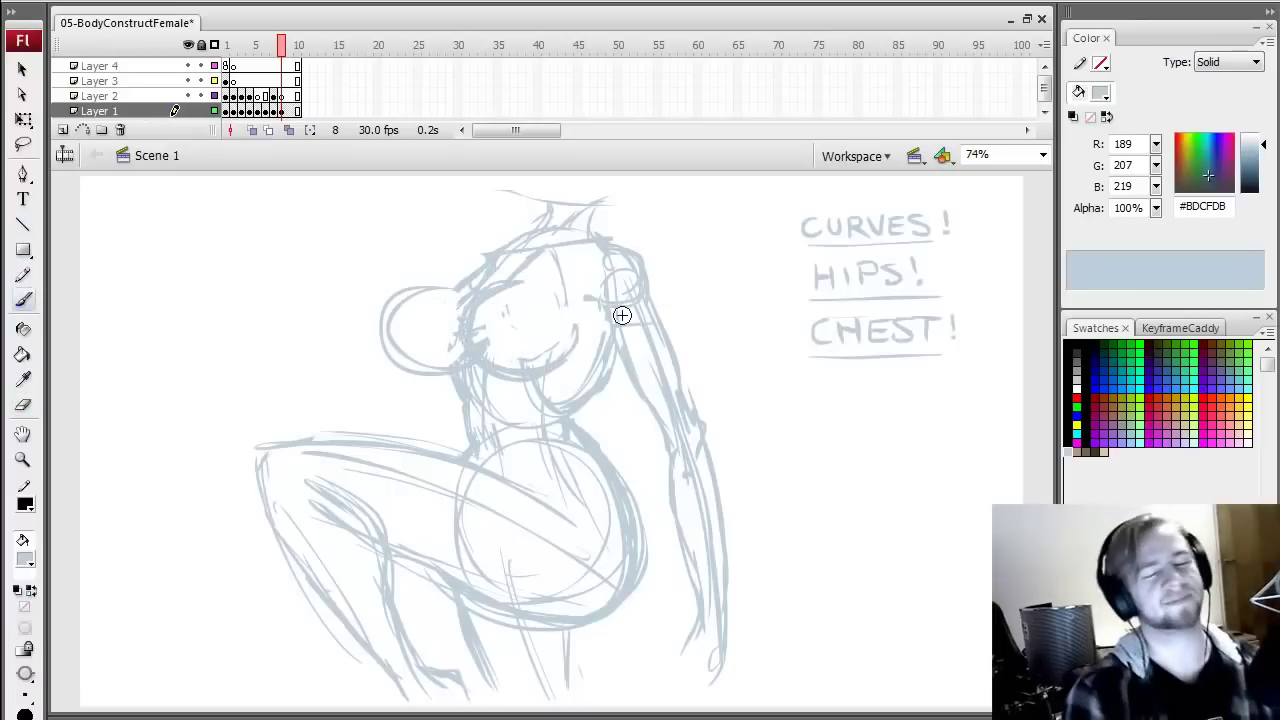
pyautogui.hotkey('ctrl', 'z')
pyautogui.hotkey('ctrl', 'z')
pyautogui.hotkey('ctrl', 'z')
pyautogui.hotkey('ctrl', 'z')
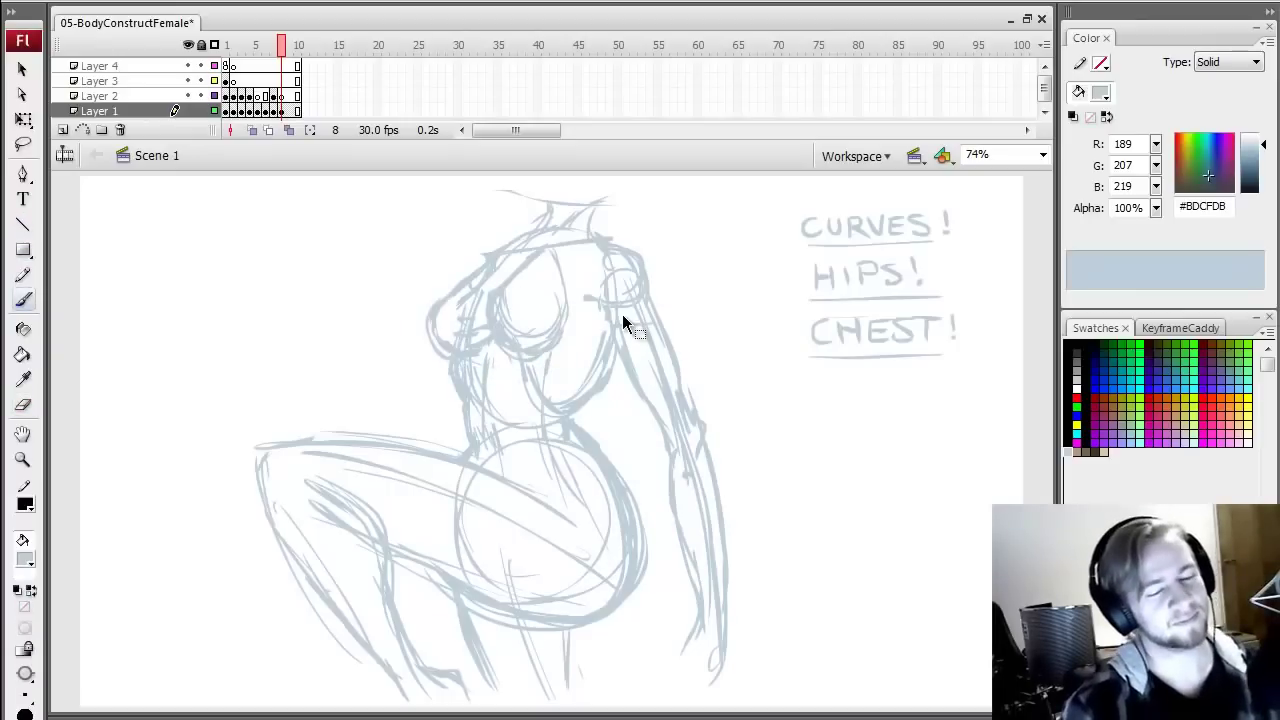
# - Erase the far breast's outer contour and redraw it slightly larger and further outward
pyautogui.press('r')
pyautogui.press('e')
pyautogui.moveTo(449, 334)
pyautogui.mouseDown()
pyautogui.moveTo(440, 303)
pyautogui.moveTo(445, 348)
pyautogui.mouseUp()
pyautogui.press('b')
pyautogui.moveTo(463, 280); pyautogui.dragTo(424, 363)
# - Erase the near breast's old outline and redraw it as a fuller, rounder shape
pyautogui.press('e')
pyautogui.moveTo(518, 332)
pyautogui.mouseDown()
pyautogui.moveTo(509, 297)
pyautogui.moveTo(557, 317)
pyautogui.moveTo(541, 346)
pyautogui.mouseUp()
pyautogui.press('n')
pyautogui.press('e')
pyautogui.moveTo(506, 294)
pyautogui.mouseDown()
pyautogui.moveTo(494, 326)
pyautogui.moveTo(560, 326)
pyautogui.moveTo(484, 318)
pyautogui.moveTo(518, 363)
pyautogui.mouseUp()
pyautogui.press('b')
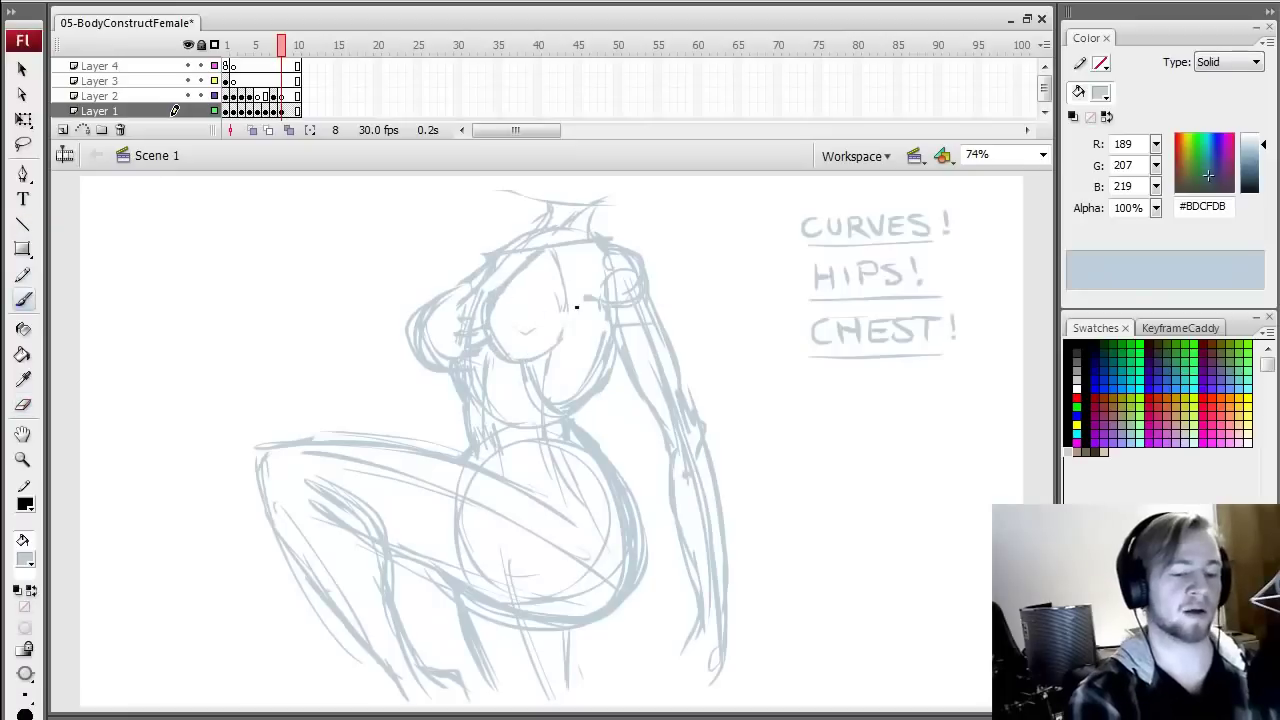
pyautogui.moveTo(567, 293)
pyautogui.mouseDown()
pyautogui.moveTo(532, 363)
pyautogui.moveTo(503, 345)
pyautogui.mouseUp()
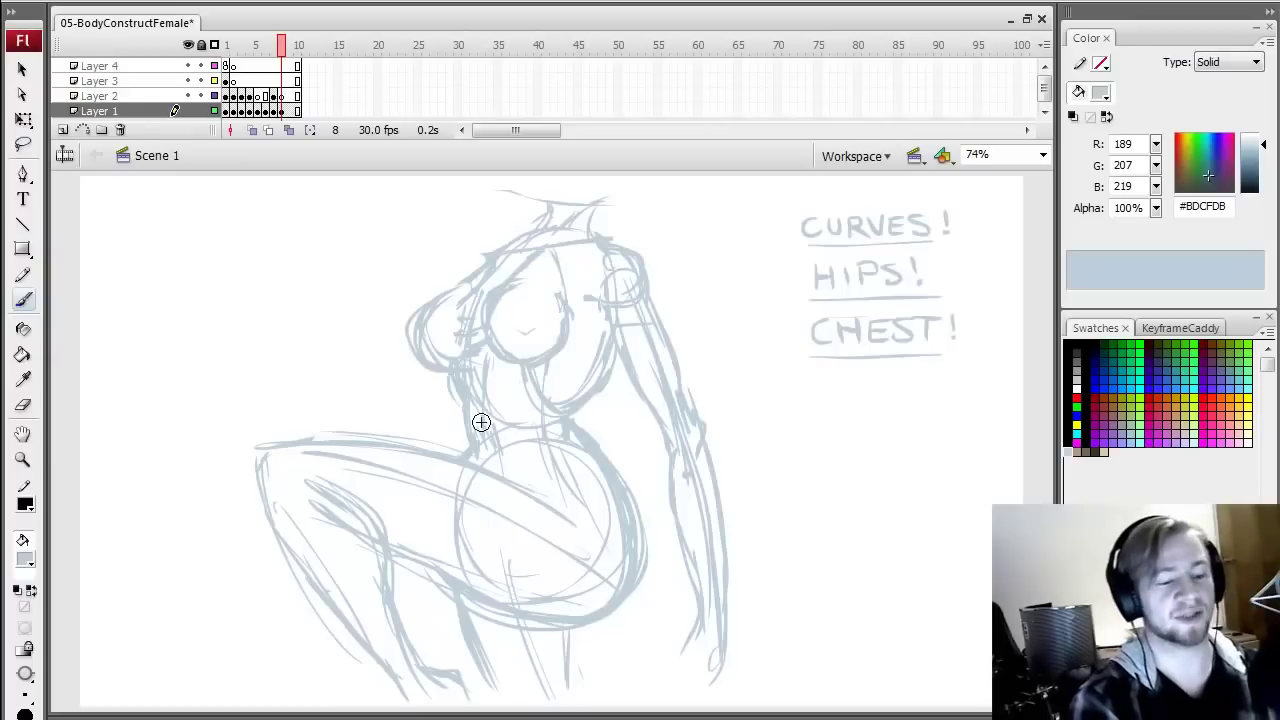
# - Clean up the belly and back ribcage contours, then strengthen the far shoulder and breast outlines
pyautogui.press('e')
pyautogui.press('b')
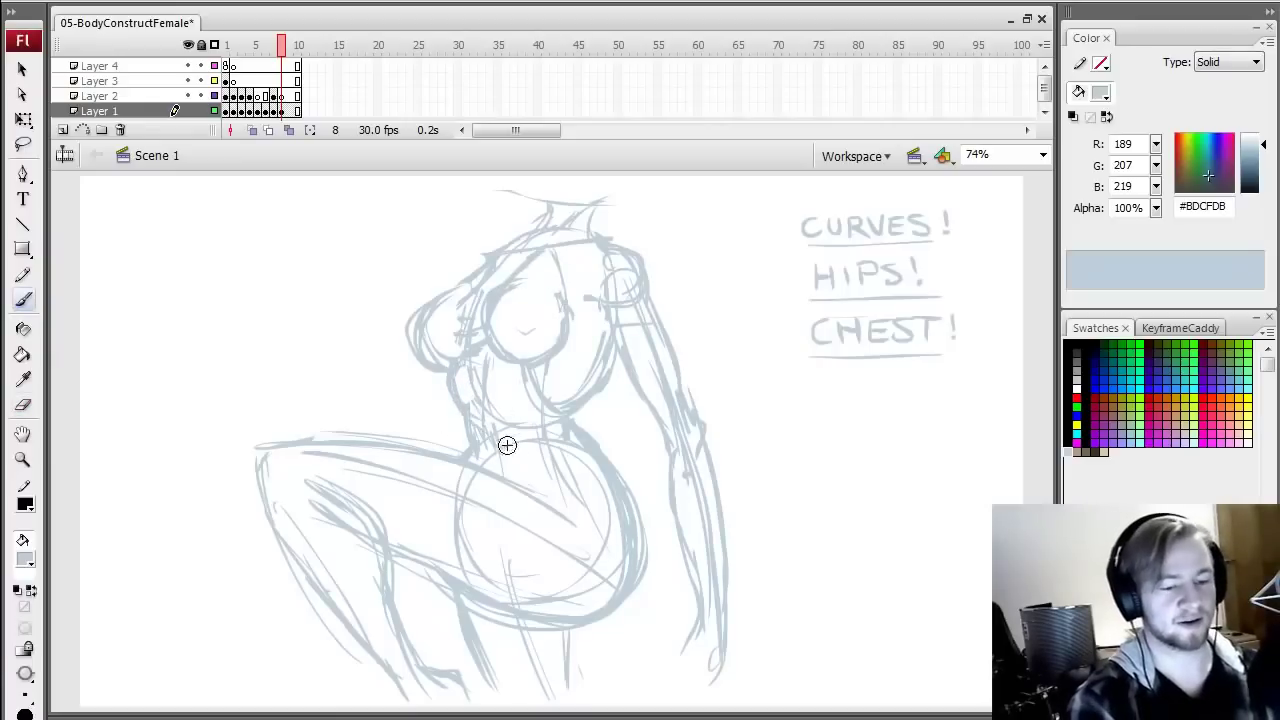
pyautogui.press('e')
pyautogui.moveTo(580, 407); pyautogui.dragTo(622, 369)
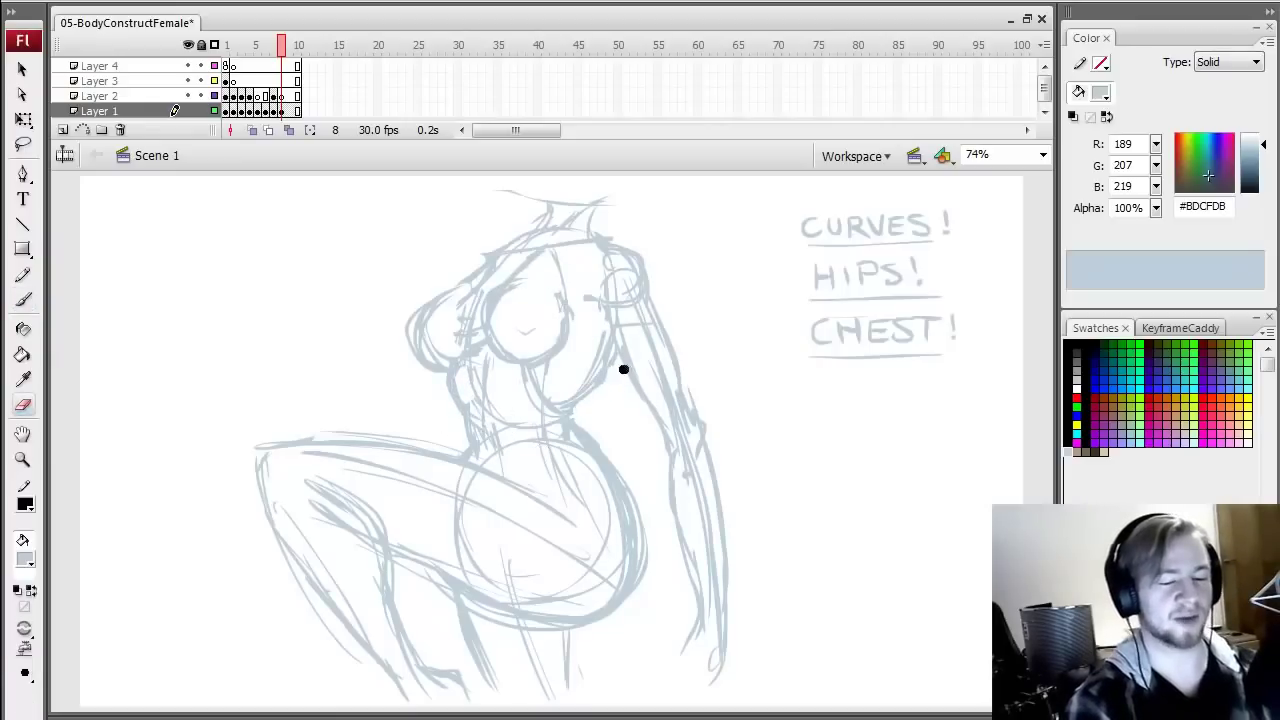
pyautogui.press('n')
pyautogui.press('b')
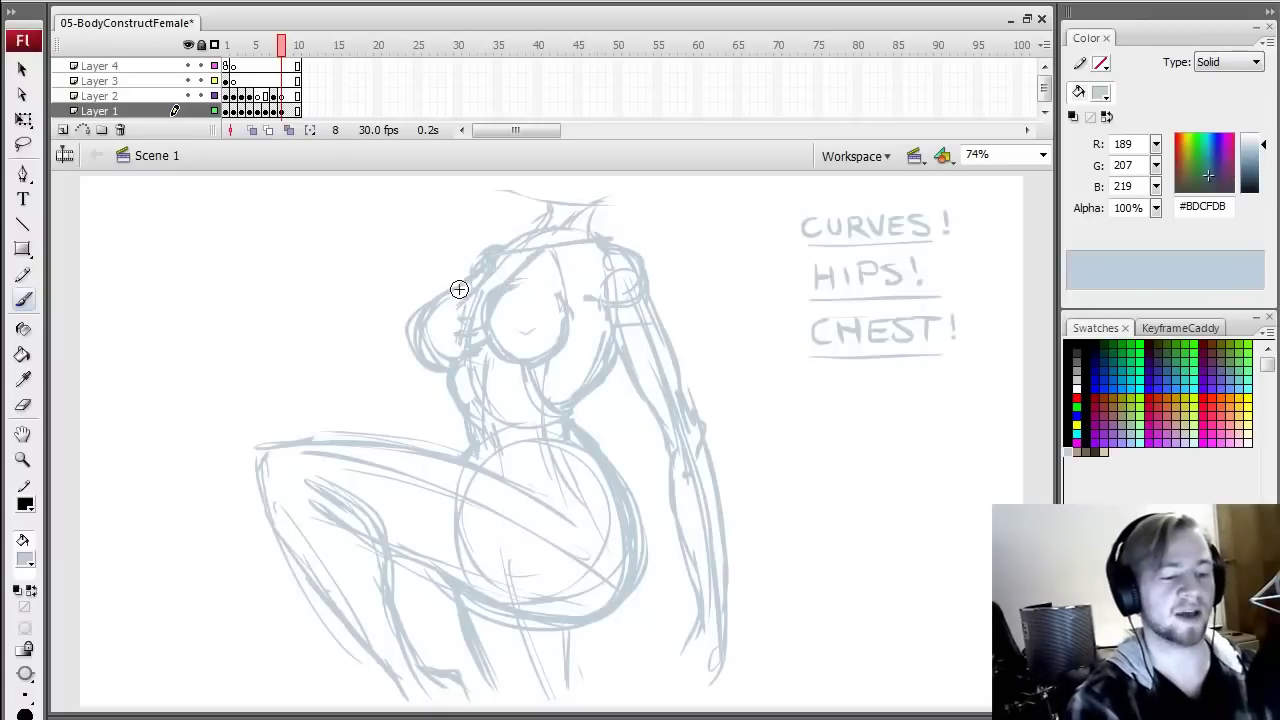
pyautogui.moveTo(457, 290); pyautogui.dragTo(417, 338)
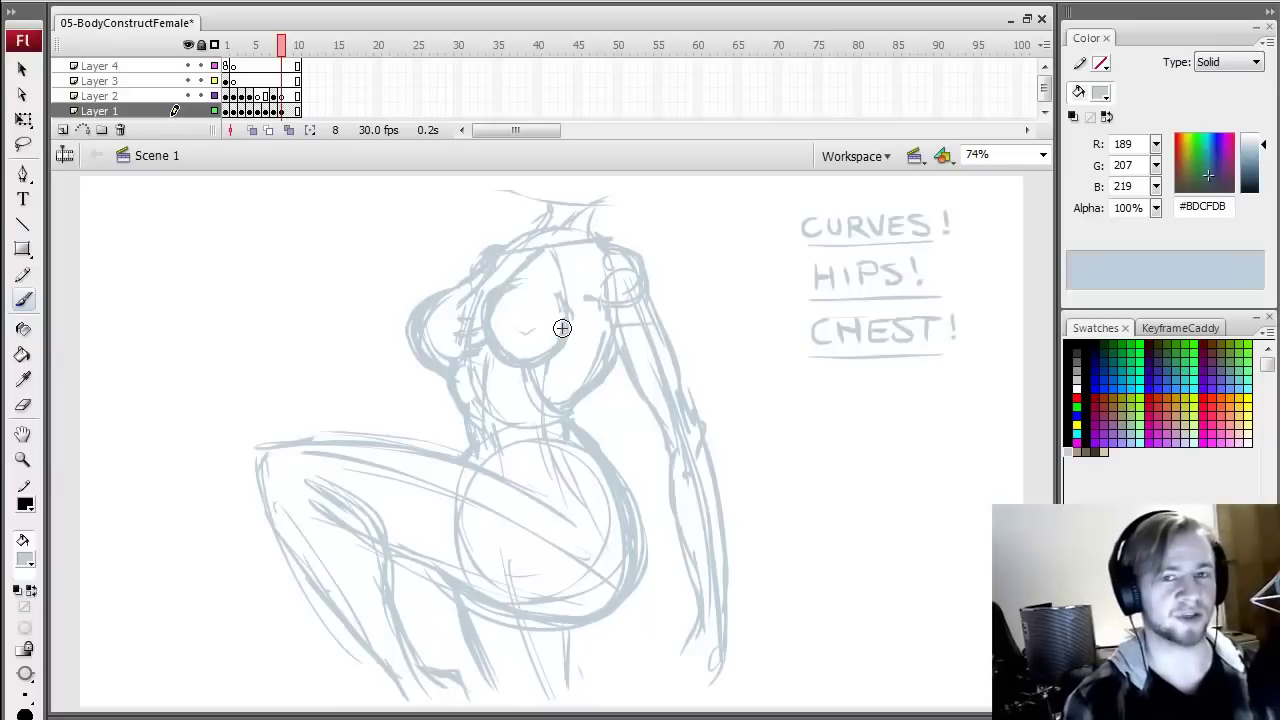
pyautogui.moveTo(690, 241)
pyautogui.mouseDown()
pyautogui.moveTo(566, 420)
pyautogui.moveTo(628, 346)
pyautogui.mouseUp()
pyautogui.moveTo(648, 530); pyautogui.dragTo(648, 616)
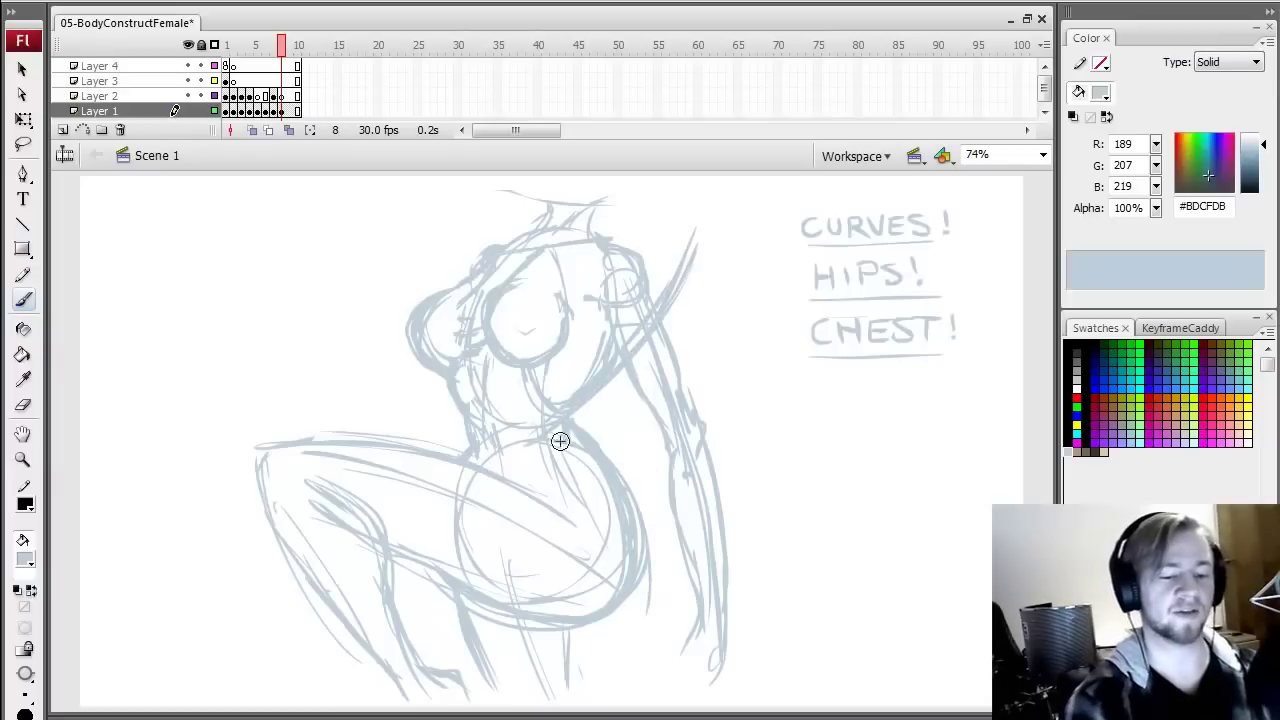
pyautogui.moveTo(563, 437); pyautogui.dragTo(655, 630)
pyautogui.hotkey('ctrl', 'z')
pyautogui.hotkey('ctrl', 'z')
pyautogui.hotkey('ctrl', 'z')
pyautogui.hotkey('ctrl', 'z')
pyautogui.hotkey('ctrl', 'z')
pyautogui.hotkey('ctrl', 'z')
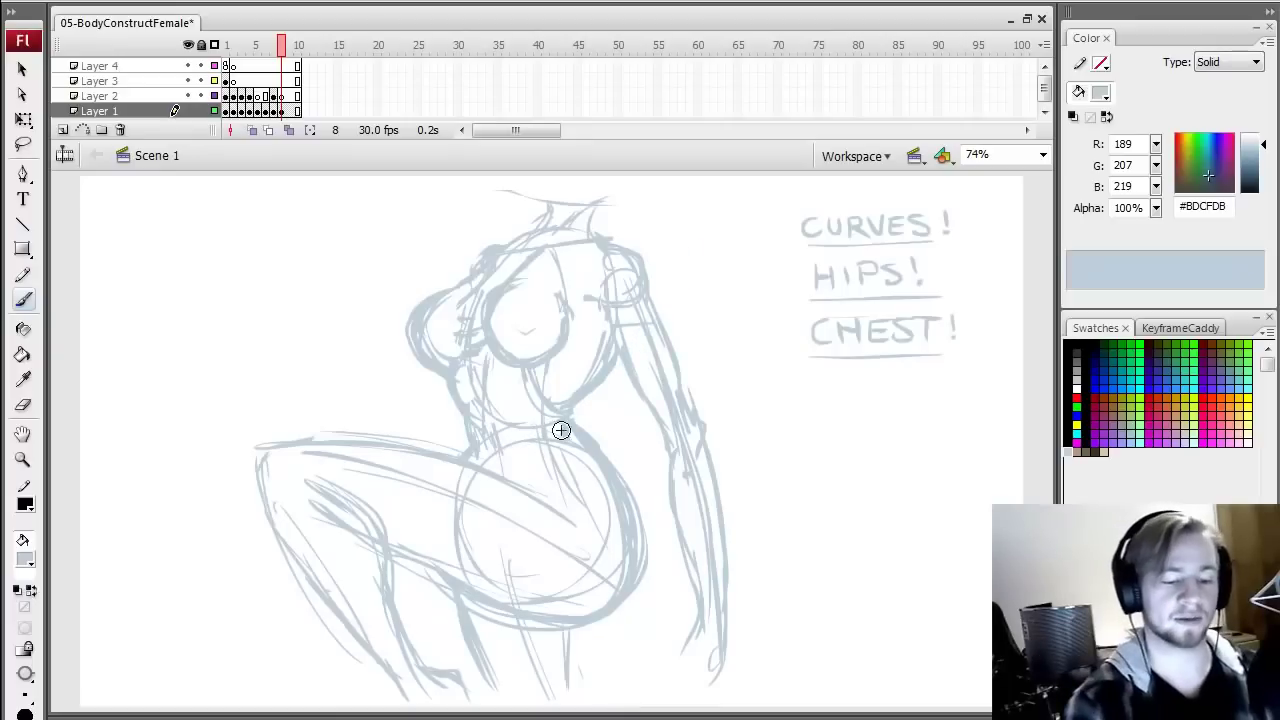
pyautogui.moveTo(605, 446); pyautogui.dragTo(645, 615)
pyautogui.hotkey('ctrl', 'z')
pyautogui.moveTo(630, 492); pyautogui.dragTo(625, 598)
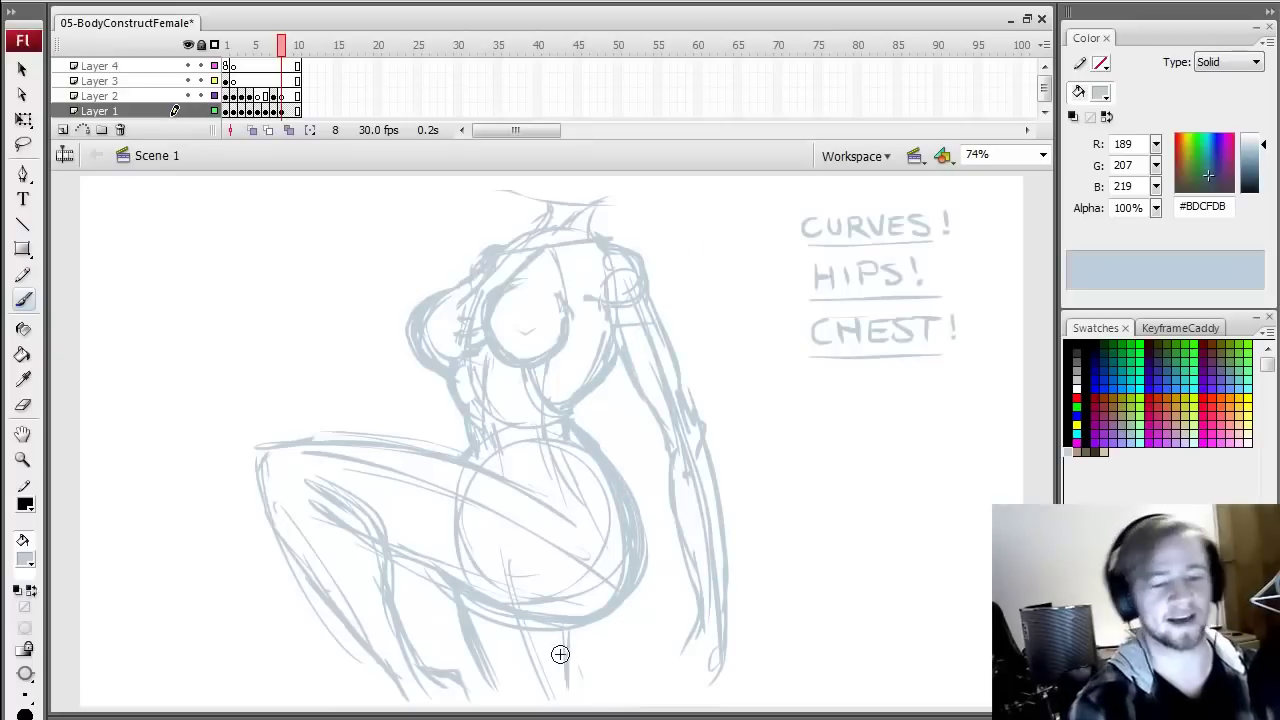
# - Sketch the jawline above the neck, erase the inner construction line above the near breast, and rework the armpit fold
pyautogui.moveTo(511, 191); pyautogui.dragTo(618, 208)
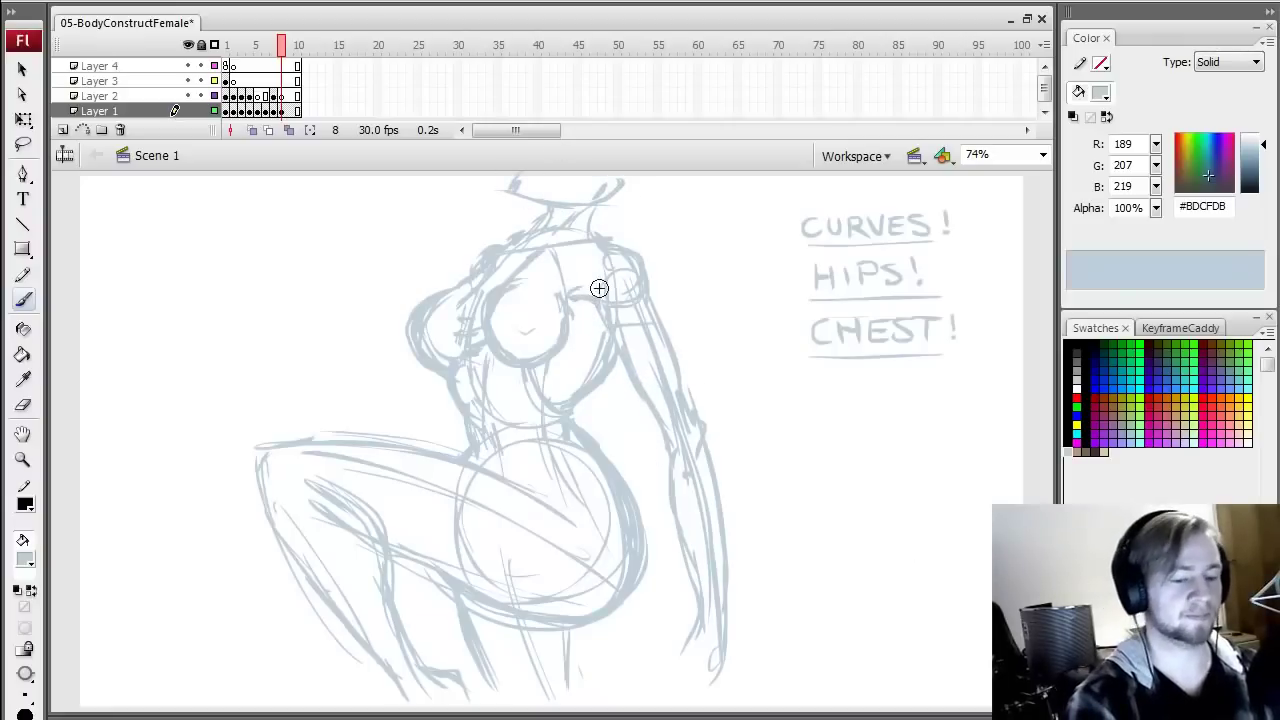
pyautogui.press('e')
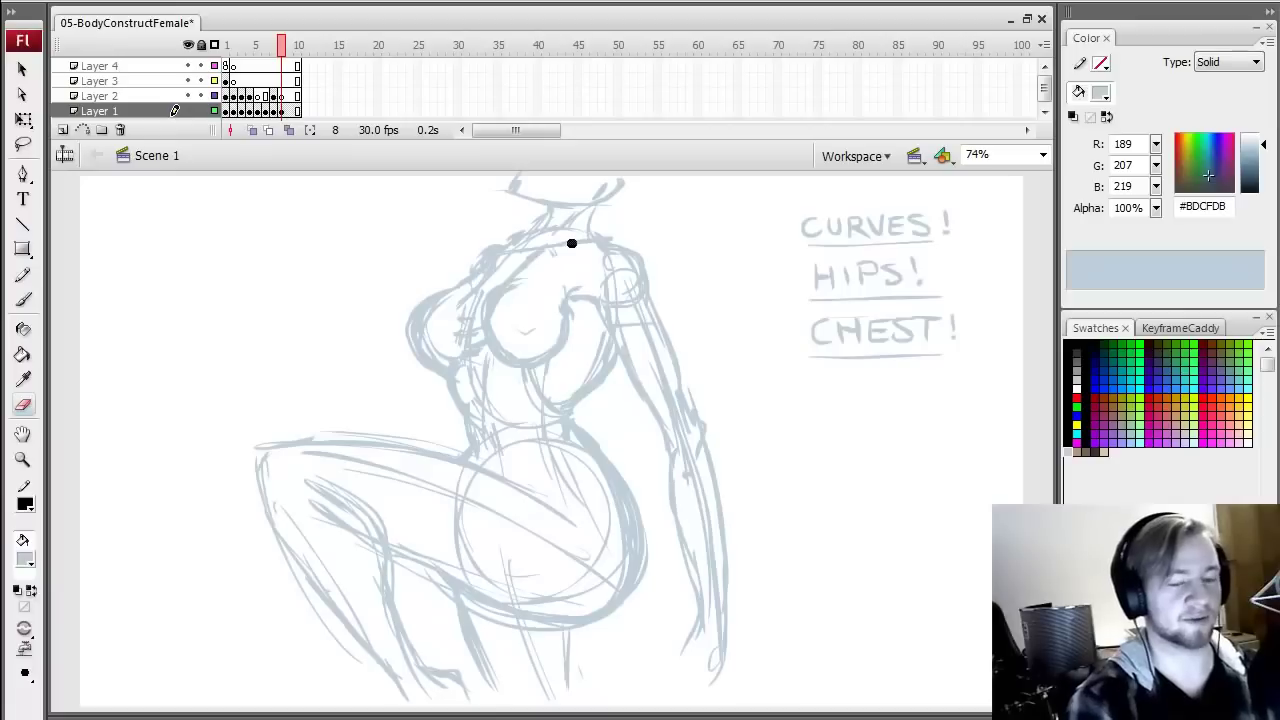
pyautogui.press('b')
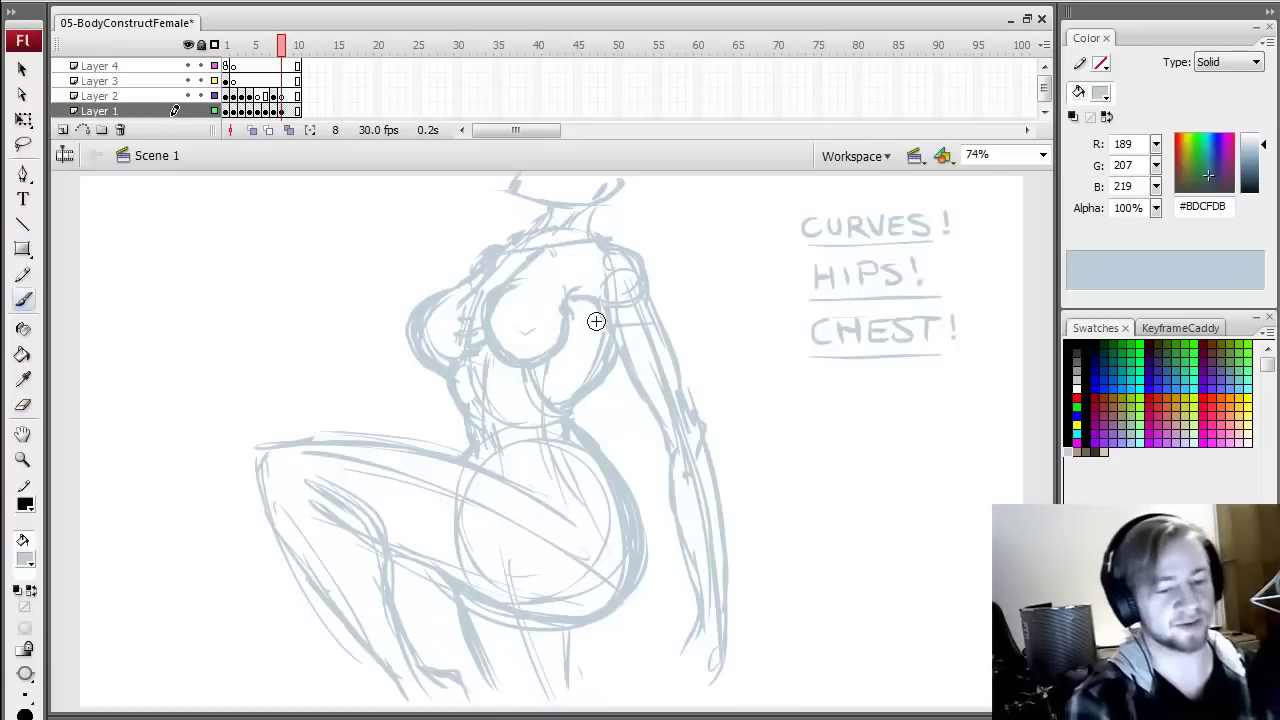
# - Select the near breast's sketch lines and skew them so the underside shifts slightly toward the far breast
pyautogui.press('l')
pyautogui.moveTo(563, 355)
pyautogui.mouseDown()
pyautogui.moveTo(526, 366)
pyautogui.moveTo(486, 350)
pyautogui.moveTo(478, 288)
pyautogui.moveTo(583, 288)
pyautogui.mouseUp()
pyautogui.press('q')
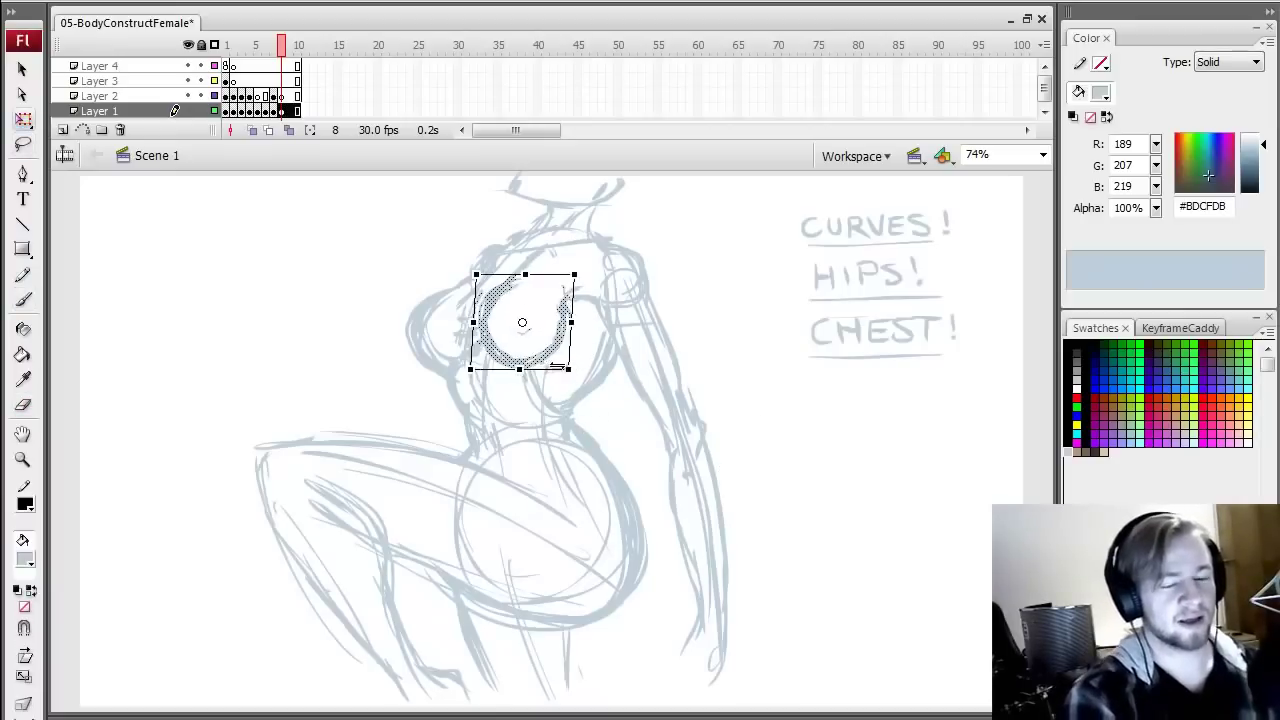
pyautogui.click(701, 341)
pyautogui.hotkey('ctrl', 'z')
pyautogui.moveTo(554, 368); pyautogui.dragTo(541, 366)
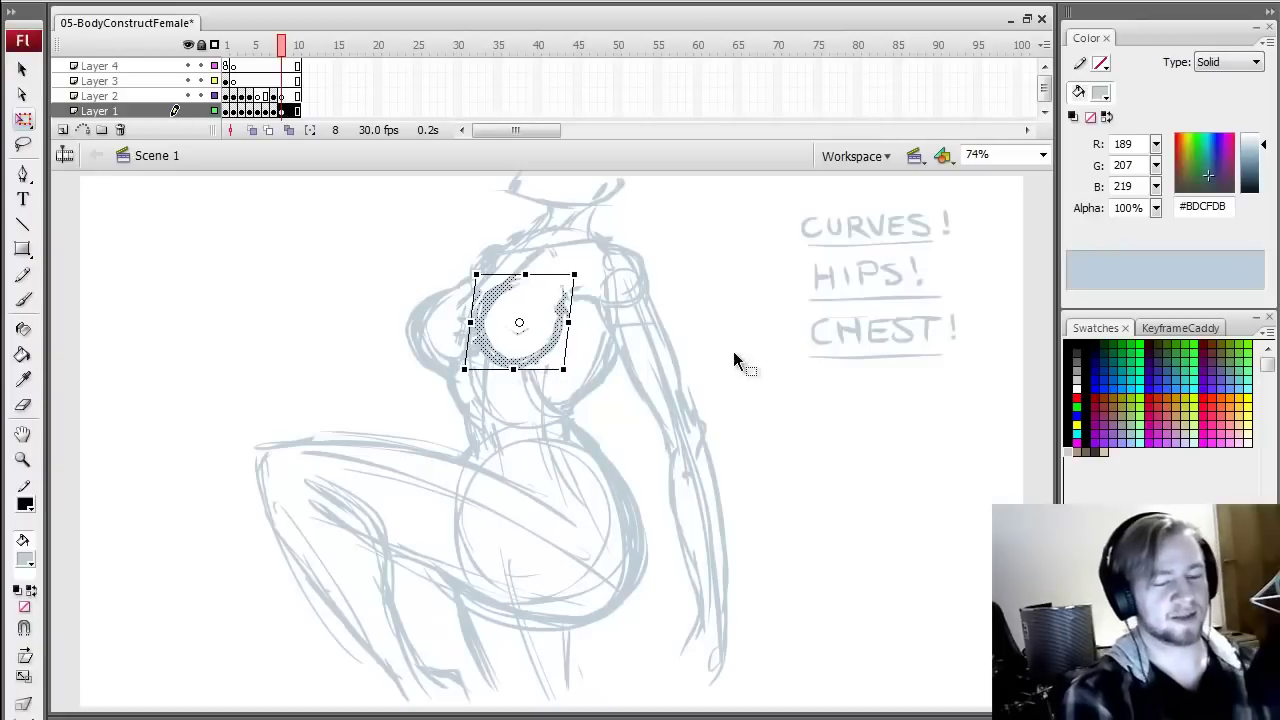
pyautogui.hotkey('ctrl', 'z')
# - Redraw the near breast's outer side into the armpit fold and clean up the back ribcage contour above the waist
pyautogui.press('b')
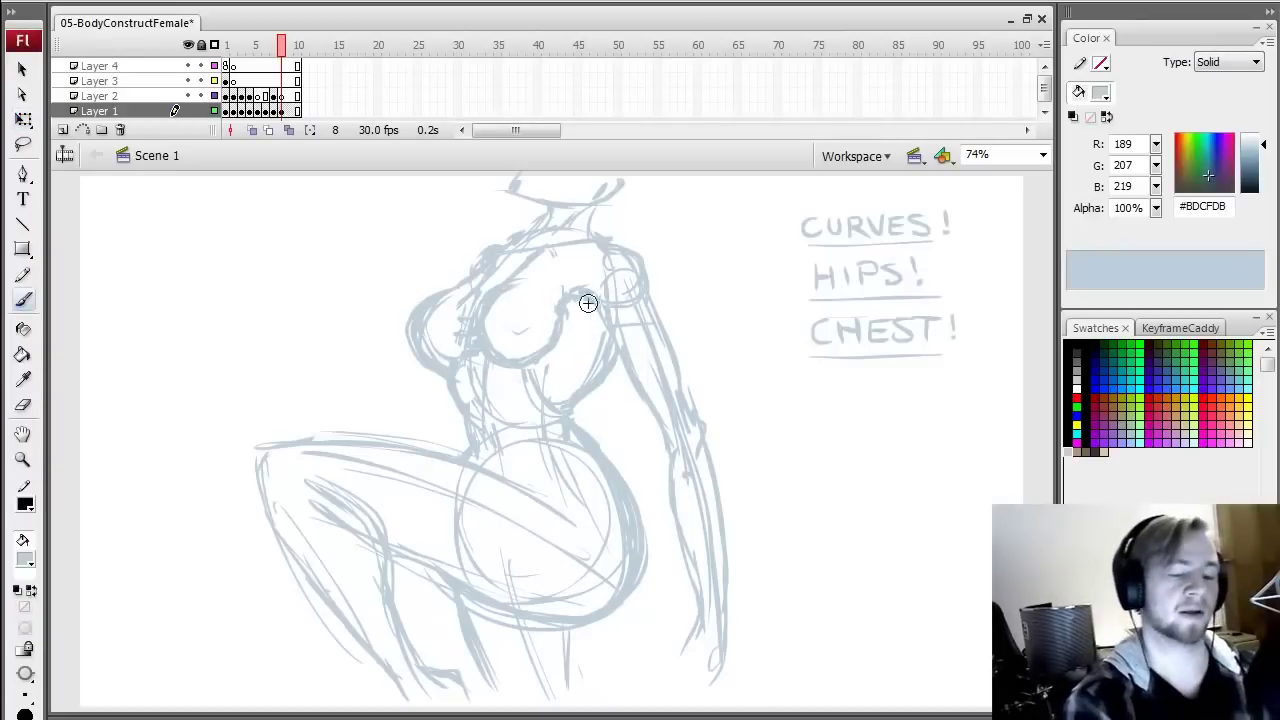
pyautogui.press('e')
pyautogui.moveTo(577, 400); pyautogui.dragTo(597, 366)
pyautogui.press('b')
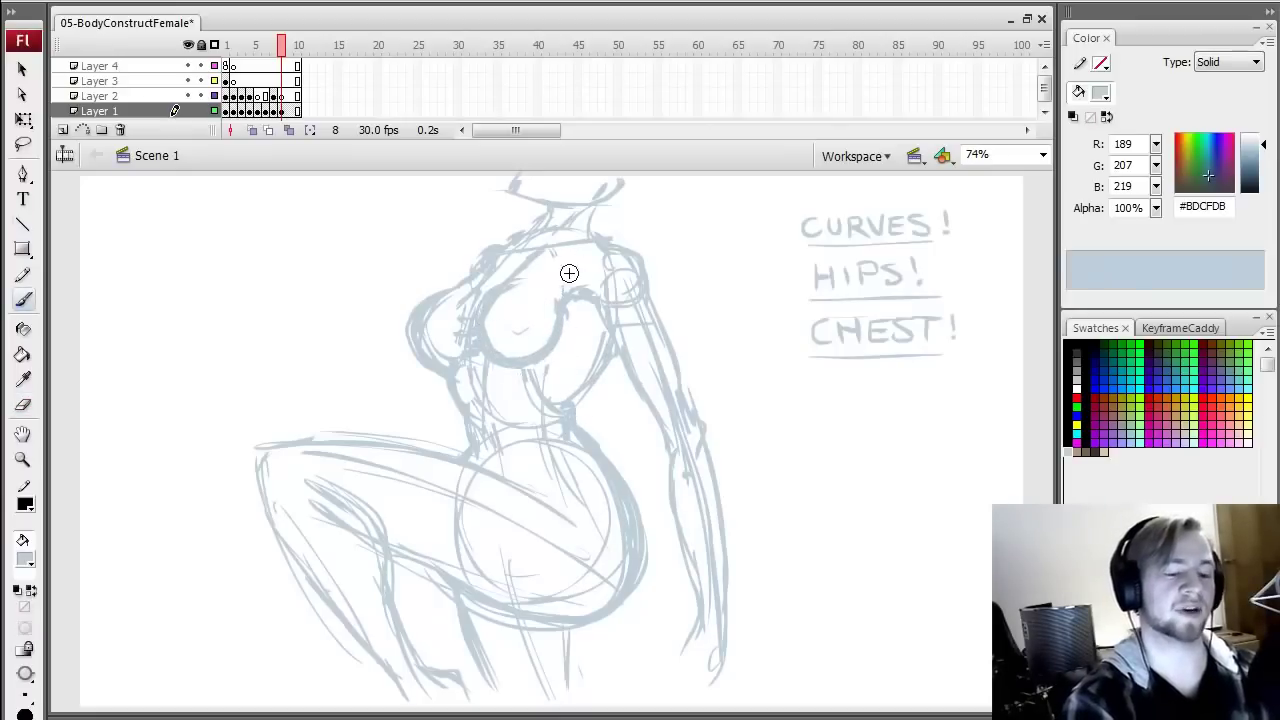
pyautogui.press('e')
pyautogui.press('b')
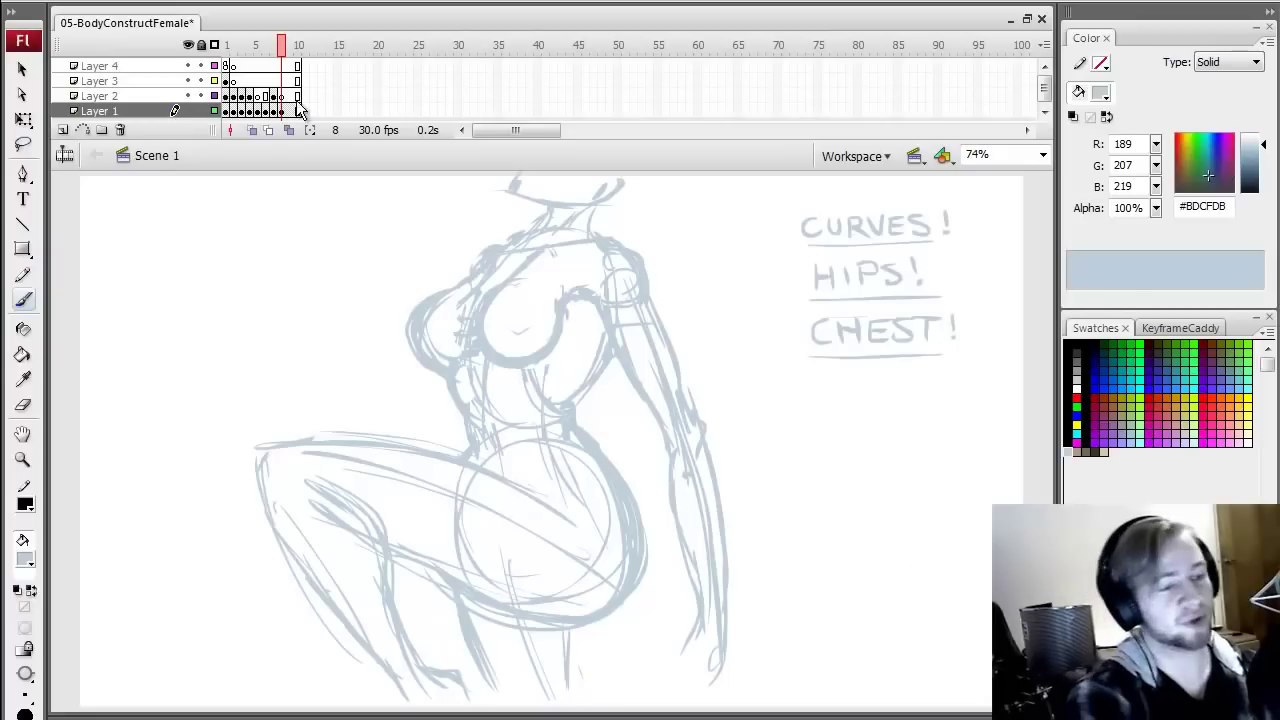
# - On frame 8 of Layer 2, ink the far breast's outline in black (#000000)
pyautogui.click(281, 95)
pyautogui.click(1077, 344)
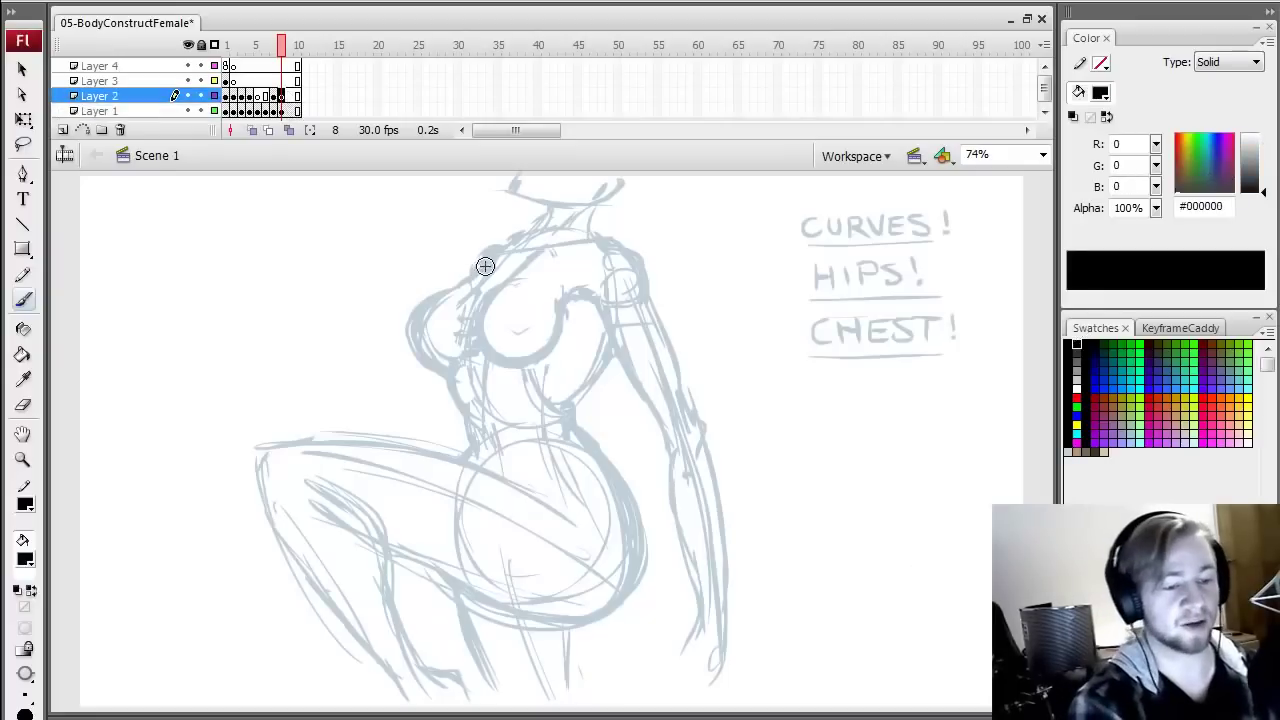
pyautogui.moveTo(483, 264)
pyautogui.mouseDown()
pyautogui.moveTo(479, 298)
pyautogui.moveTo(453, 288)
pyautogui.moveTo(477, 300)
pyautogui.moveTo(406, 360)
pyautogui.mouseUp()
pyautogui.hotkey('ctrl', 'z')
pyautogui.moveTo(427, 304); pyautogui.dragTo(413, 338)
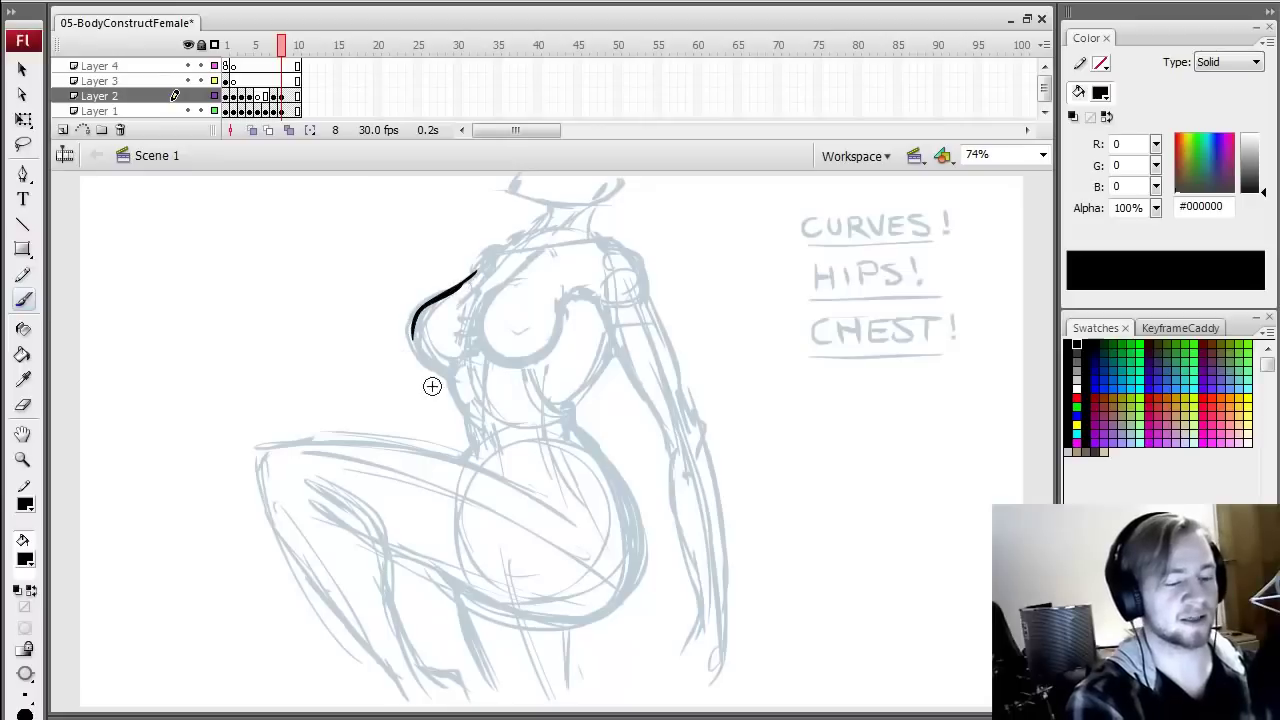
pyautogui.hotkey('ctrl', 'z')
pyautogui.moveTo(461, 284)
pyautogui.mouseDown()
pyautogui.moveTo(421, 308)
pyautogui.moveTo(420, 359)
pyautogui.moveTo(412, 341)
pyautogui.moveTo(424, 362)
pyautogui.moveTo(469, 354)
pyautogui.mouseUp()
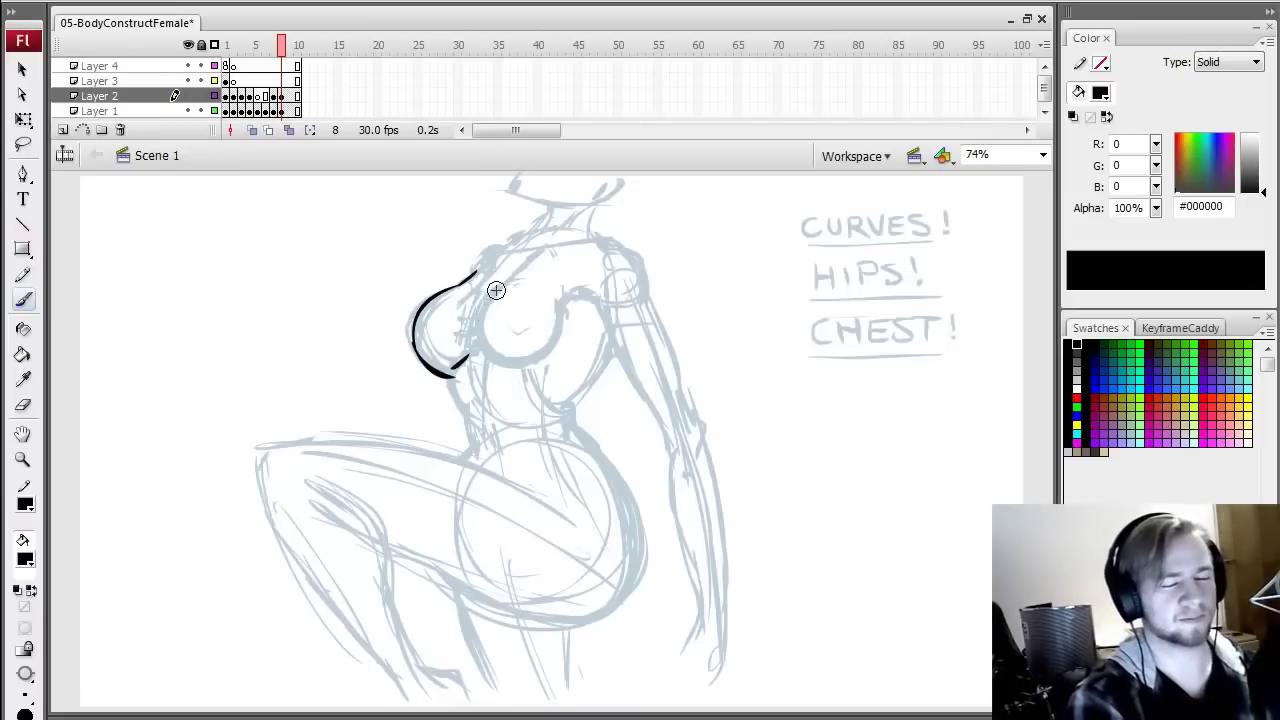
# - Ink the near breast's rounded outline up to the armpit fold and lock the sketch on Layer 1
pyautogui.moveTo(490, 290)
pyautogui.mouseDown()
pyautogui.moveTo(501, 373)
pyautogui.moveTo(538, 384)
pyautogui.moveTo(574, 352)
pyautogui.moveTo(564, 306)
pyautogui.mouseUp()
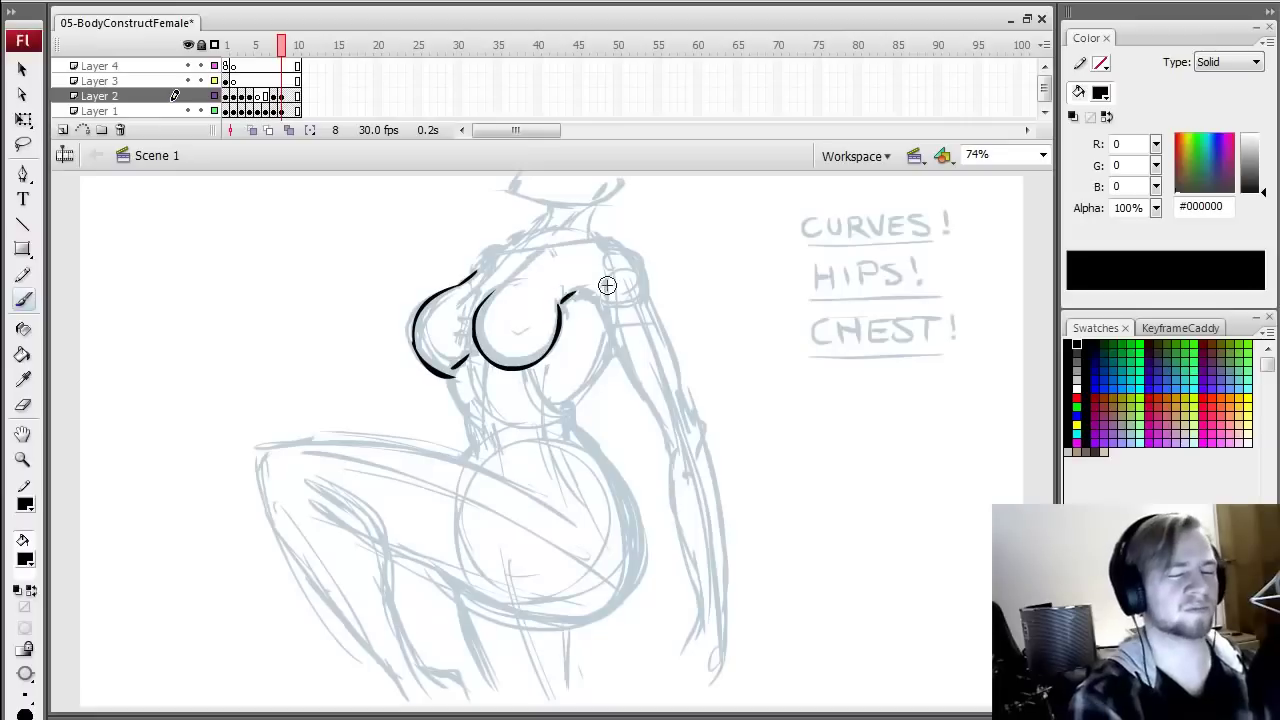
pyautogui.press('e')
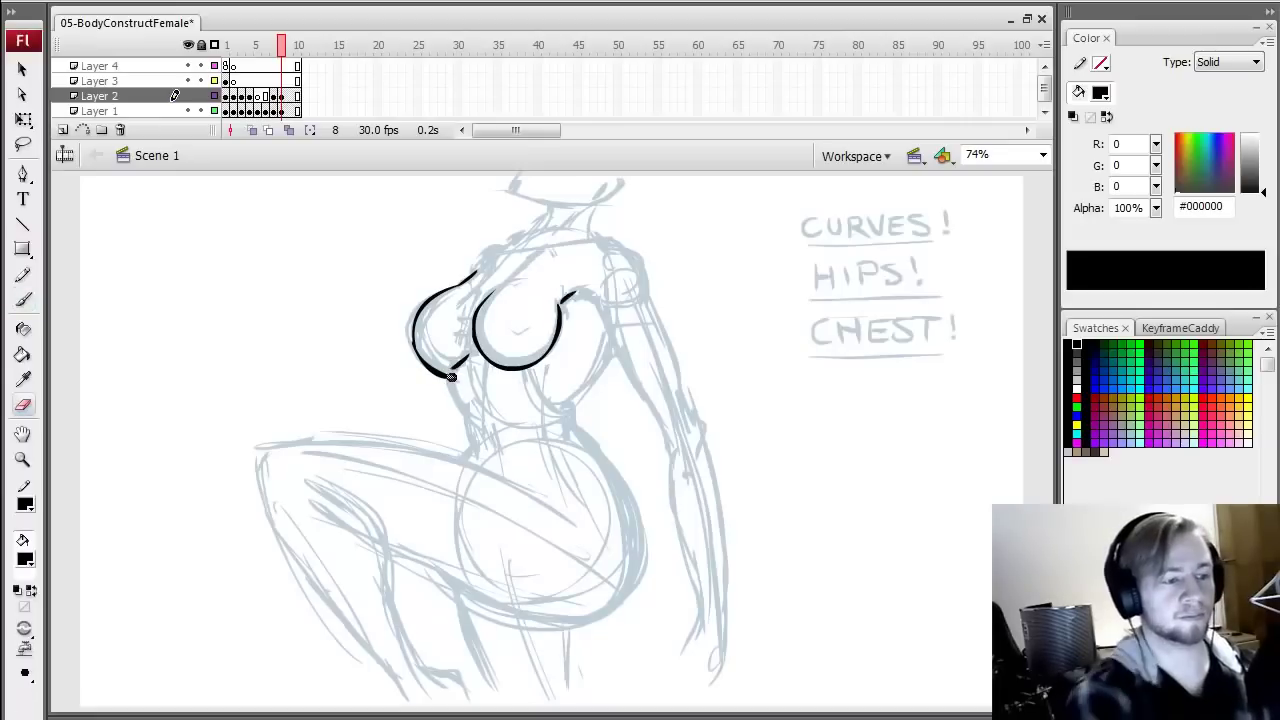
pyautogui.click(201, 110)
# - Ink the belly contour from below the far breast to the thigh, plus the far shoulder's curve
pyautogui.press('b')
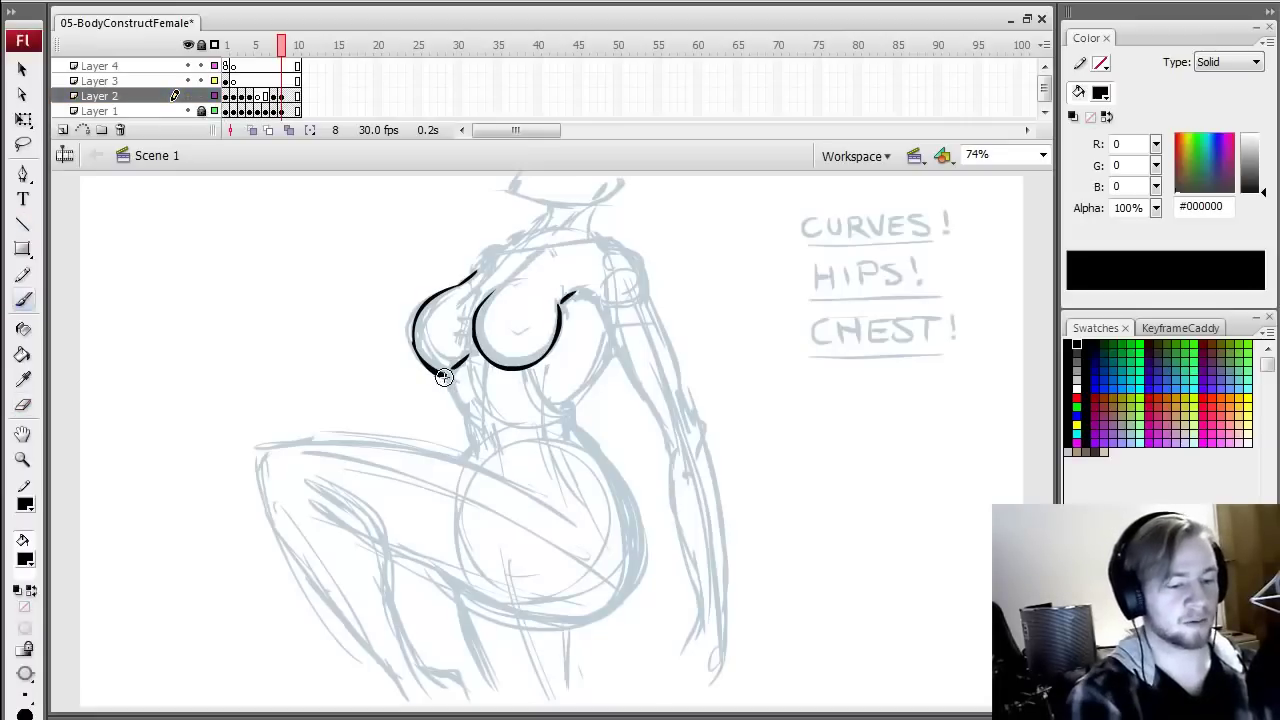
pyautogui.moveTo(444, 377)
pyautogui.mouseDown()
pyautogui.moveTo(480, 422)
pyautogui.moveTo(473, 449)
pyautogui.mouseUp()
pyautogui.hotkey('ctrl', 'z')
pyautogui.hotkey('ctrl', 'z')
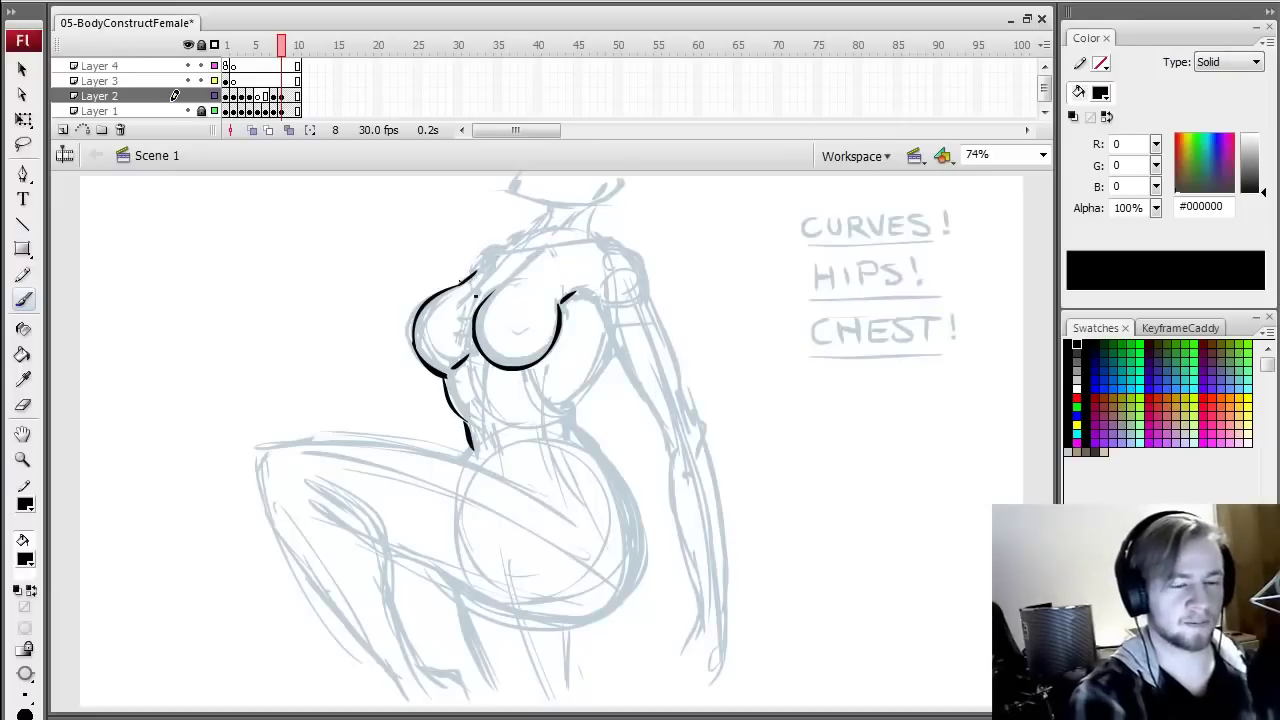
pyautogui.moveTo(459, 280); pyautogui.dragTo(528, 231)
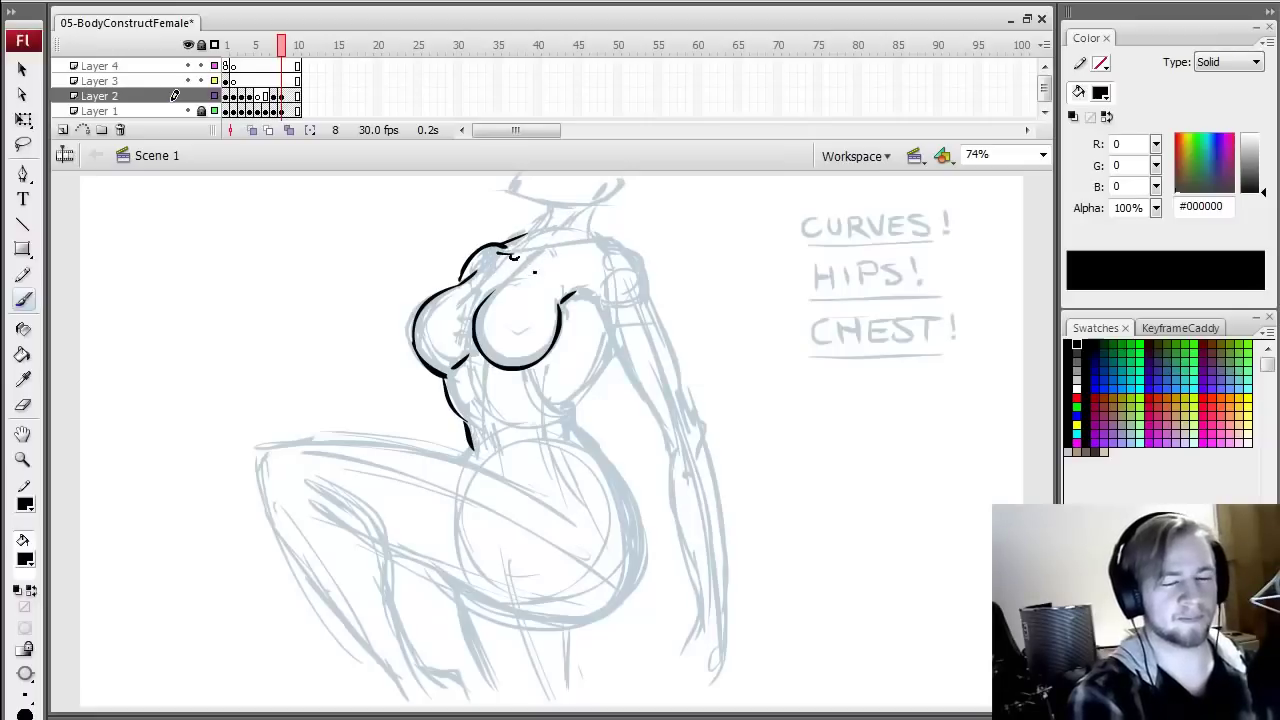
# - Ink the collarbones across the upper chest, along with the neck lines and the jawline
pyautogui.moveTo(500, 253); pyautogui.dragTo(588, 251)
pyautogui.hotkey('ctrl', 'z')
pyautogui.hotkey('ctrl', 'z')
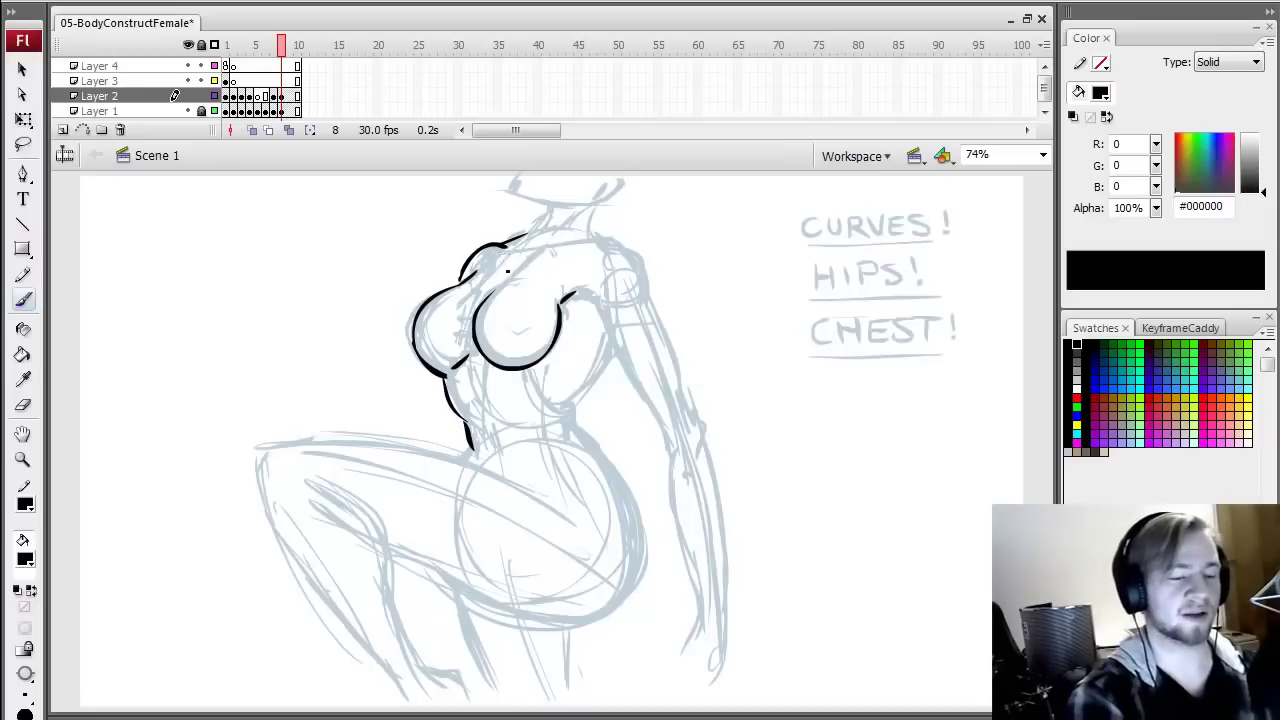
pyautogui.moveTo(491, 255); pyautogui.dragTo(598, 252)
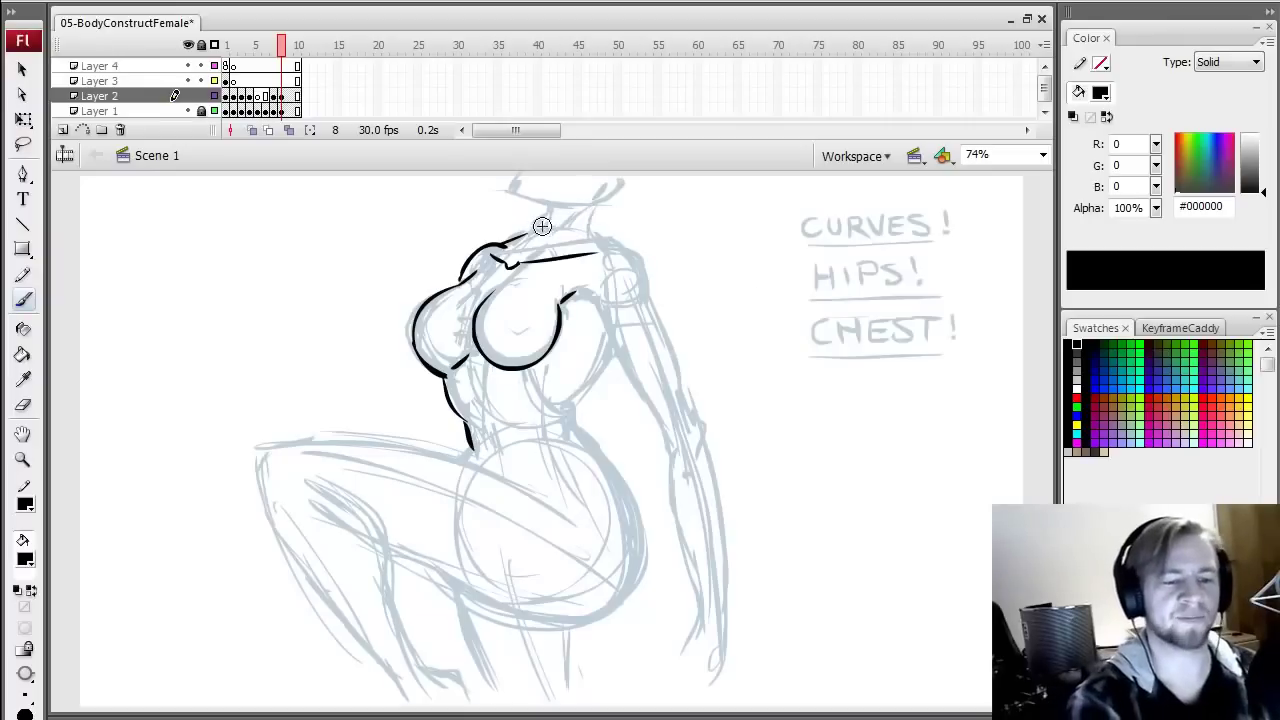
pyautogui.moveTo(508, 176)
pyautogui.mouseDown()
pyautogui.moveTo(530, 207)
pyautogui.moveTo(613, 192)
pyautogui.moveTo(590, 236)
pyautogui.moveTo(531, 236)
pyautogui.moveTo(534, 249)
pyautogui.moveTo(620, 262)
pyautogui.mouseUp()
pyautogui.hotkey('ctrl', 'z')
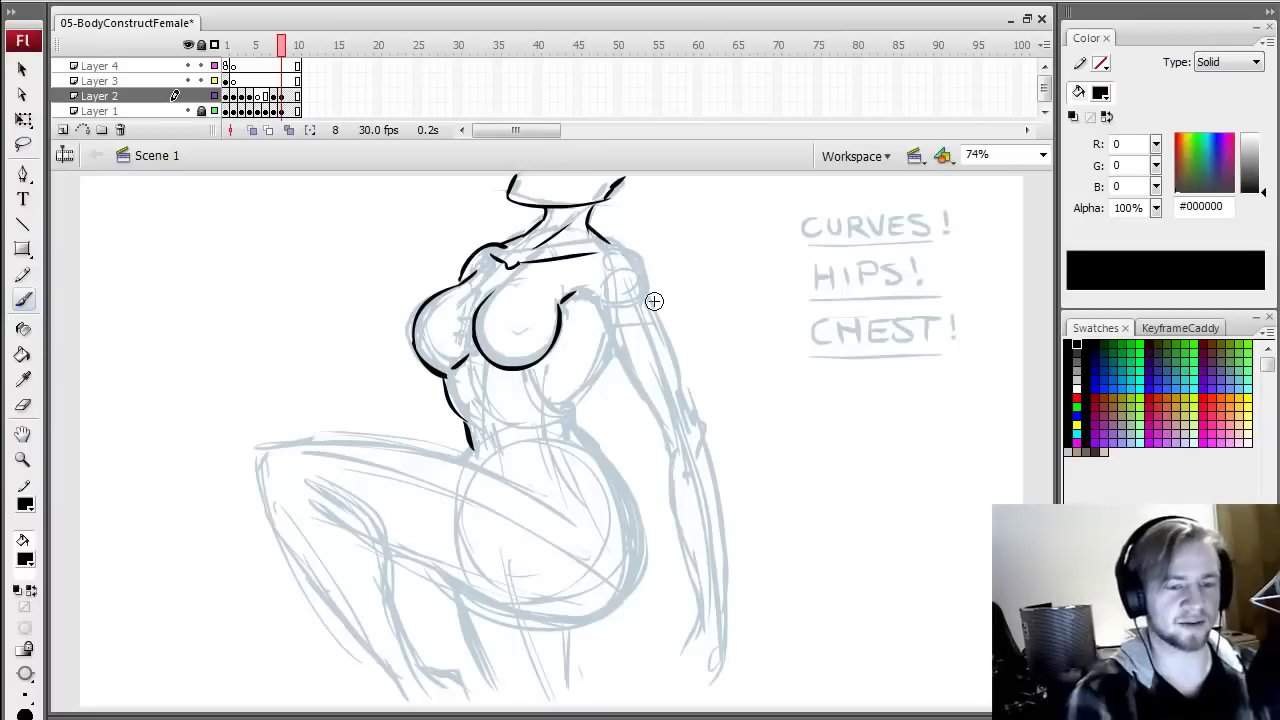
# - Ink the near shoulder's rounded outer curve from the base of the neck to the upper arm
pyautogui.moveTo(604, 244)
pyautogui.mouseDown()
pyautogui.moveTo(639, 262)
pyautogui.moveTo(643, 320)
pyautogui.mouseUp()
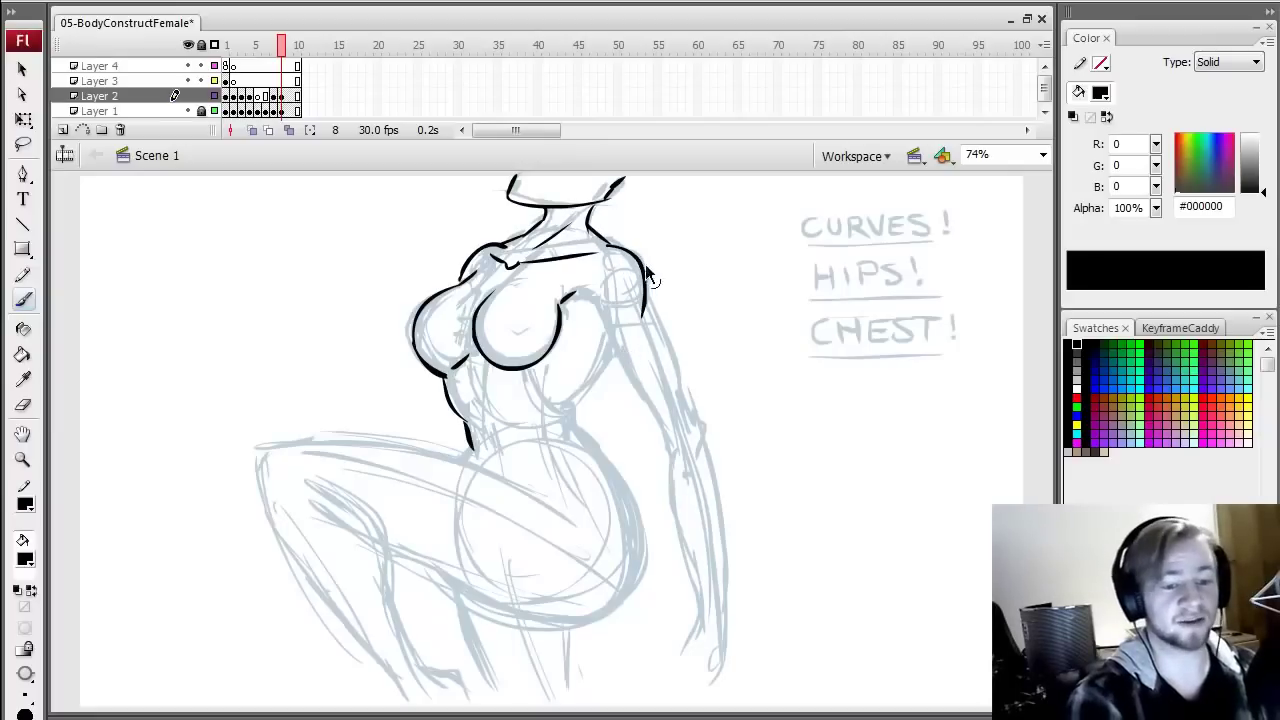
pyautogui.moveTo(604, 244); pyautogui.dragTo(648, 304)
pyautogui.hotkey('ctrl', 'z')
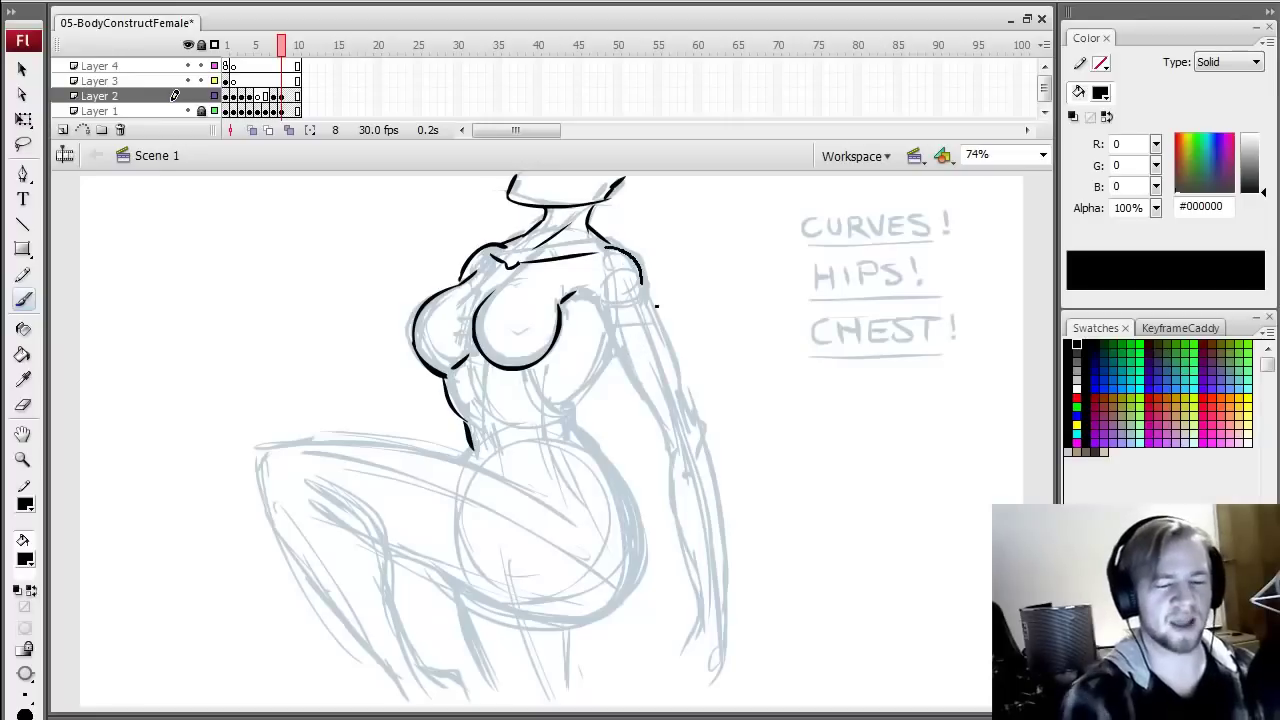
pyautogui.moveTo(604, 244); pyautogui.dragTo(646, 300)
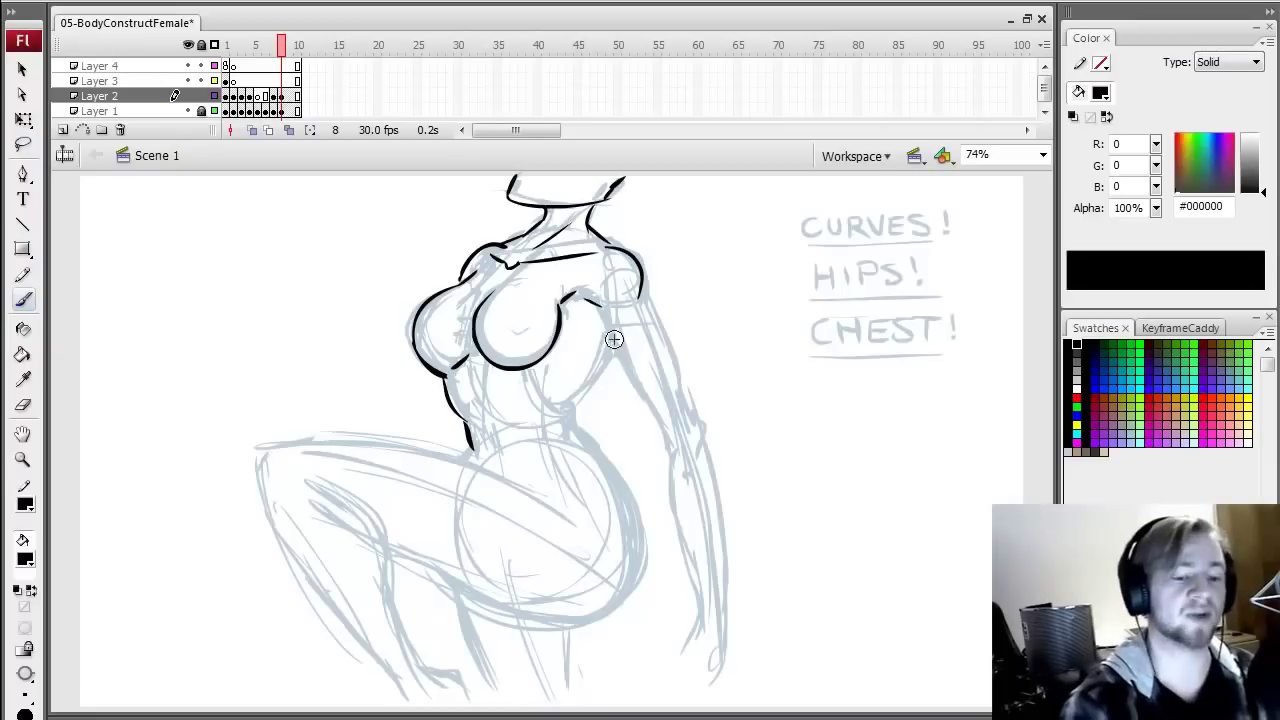
# - Ink the near upper arm's inner contour from armpit to elbow and its outer contour from the shoulder down
pyautogui.moveTo(600, 306); pyautogui.dragTo(660, 420)
pyautogui.hotkey('ctrl', 'z')
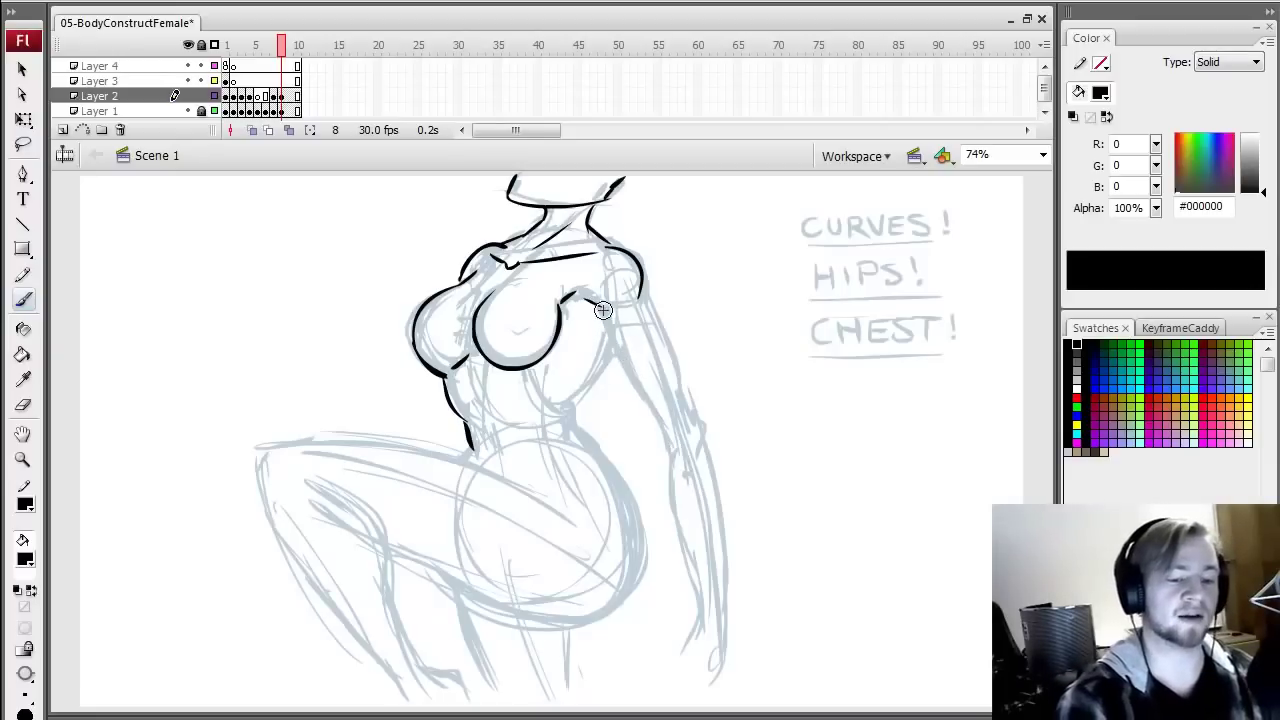
pyautogui.moveTo(601, 305); pyautogui.dragTo(660, 420)
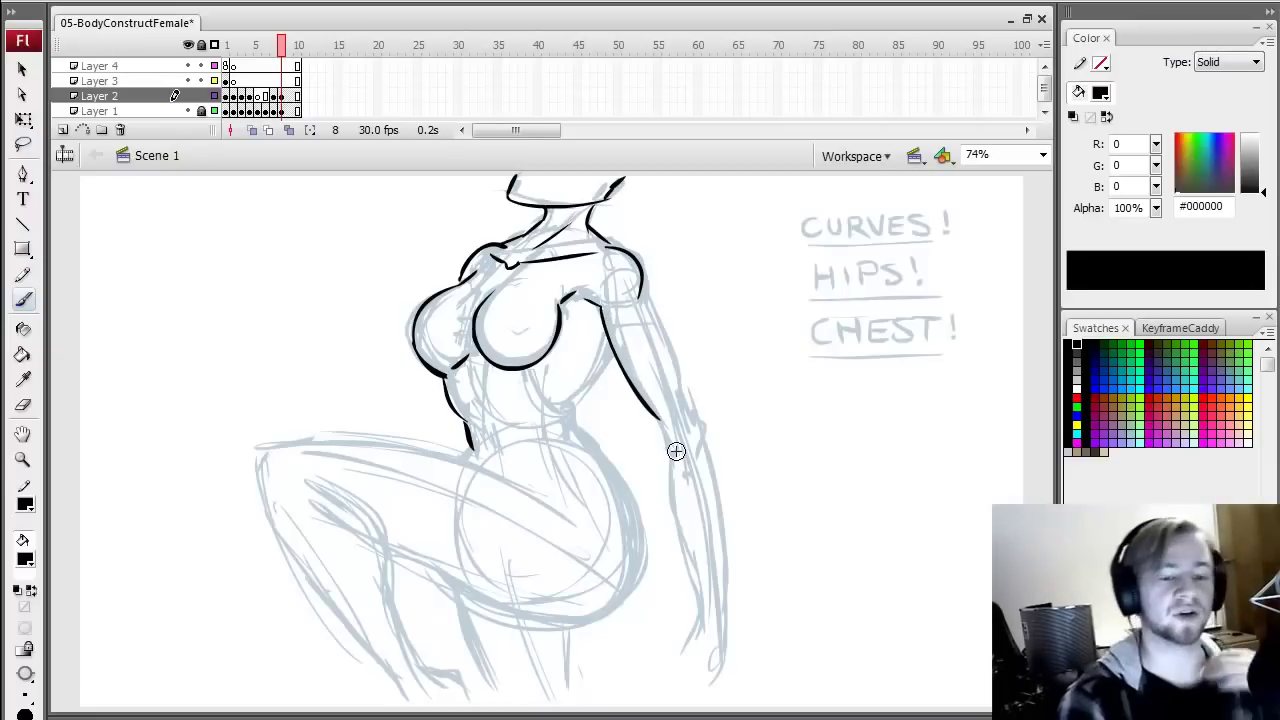
pyautogui.hotkey('ctrl', 'z')
pyautogui.moveTo(603, 307); pyautogui.dragTo(673, 450)
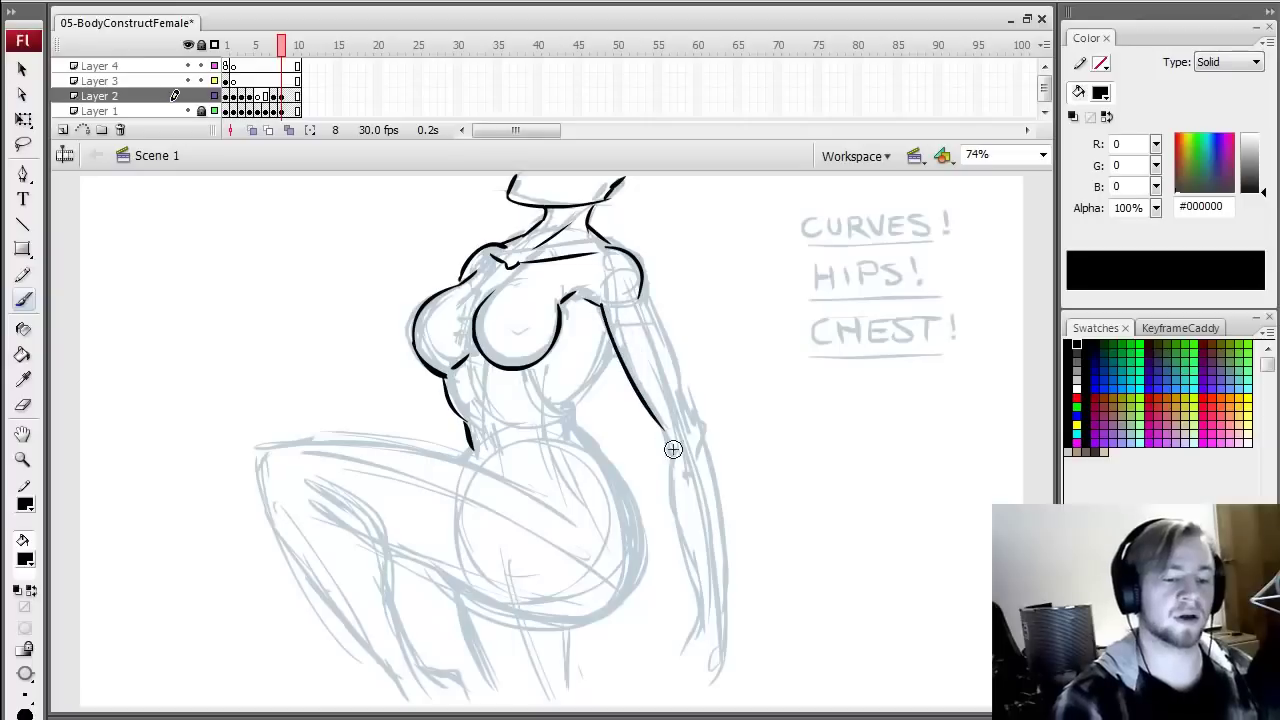
pyautogui.moveTo(679, 354); pyautogui.dragTo(692, 479)
pyautogui.hotkey('ctrl', 'z')
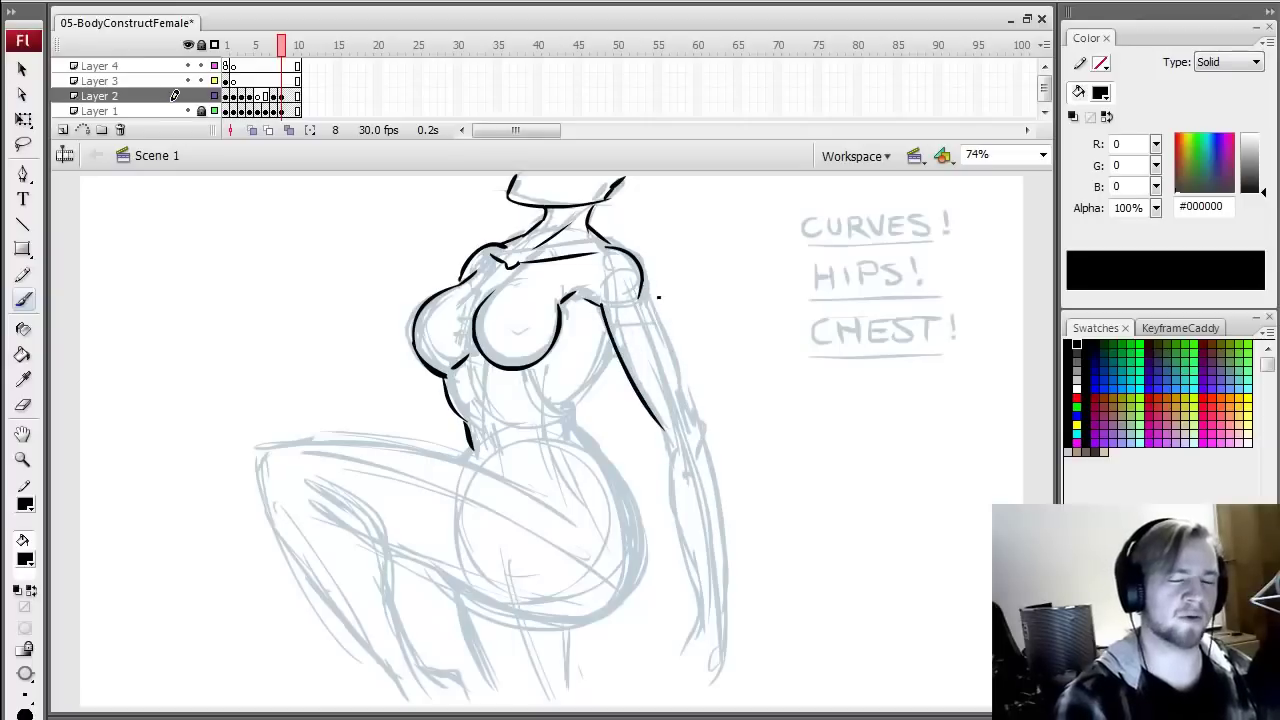
pyautogui.moveTo(640, 282)
pyautogui.mouseDown()
pyautogui.moveTo(679, 344)
pyautogui.moveTo(674, 447)
pyautogui.mouseUp()
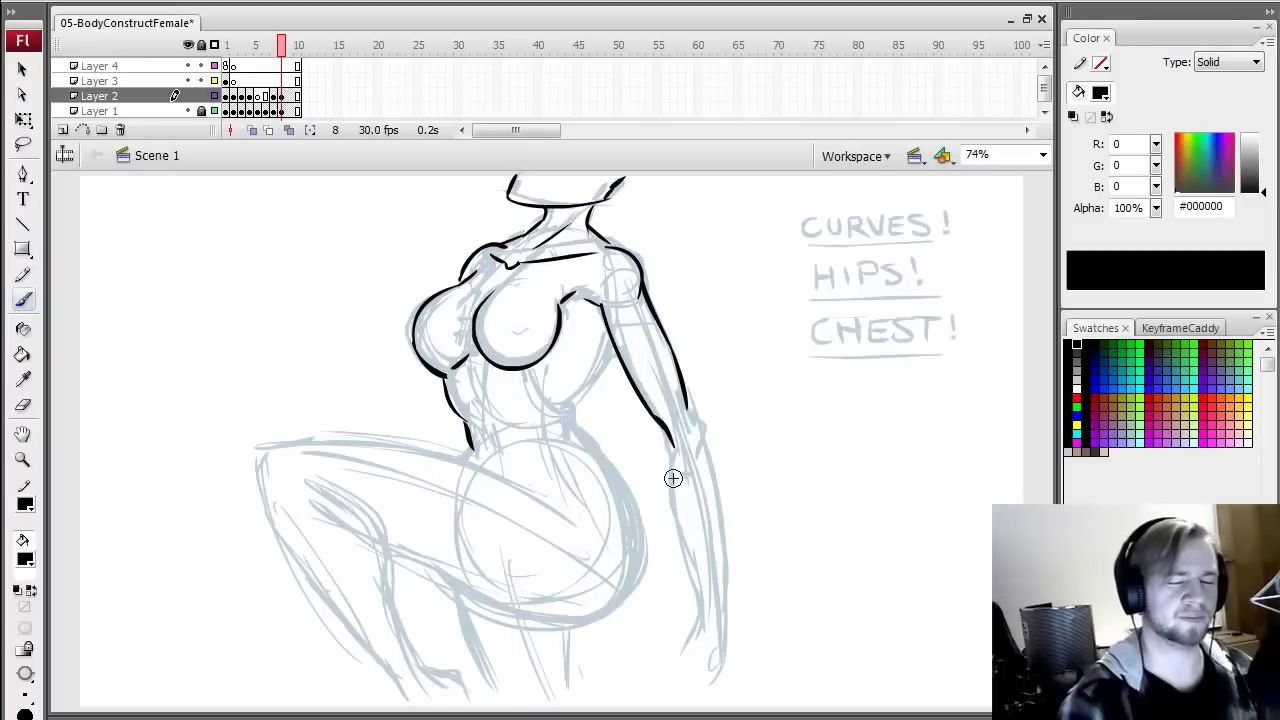
# - Ink both contours of the near forearm from the elbow down to the wrist
pyautogui.moveTo(688, 403)
pyautogui.mouseDown()
pyautogui.moveTo(724, 454)
pyautogui.moveTo(718, 590)
pyautogui.mouseUp()
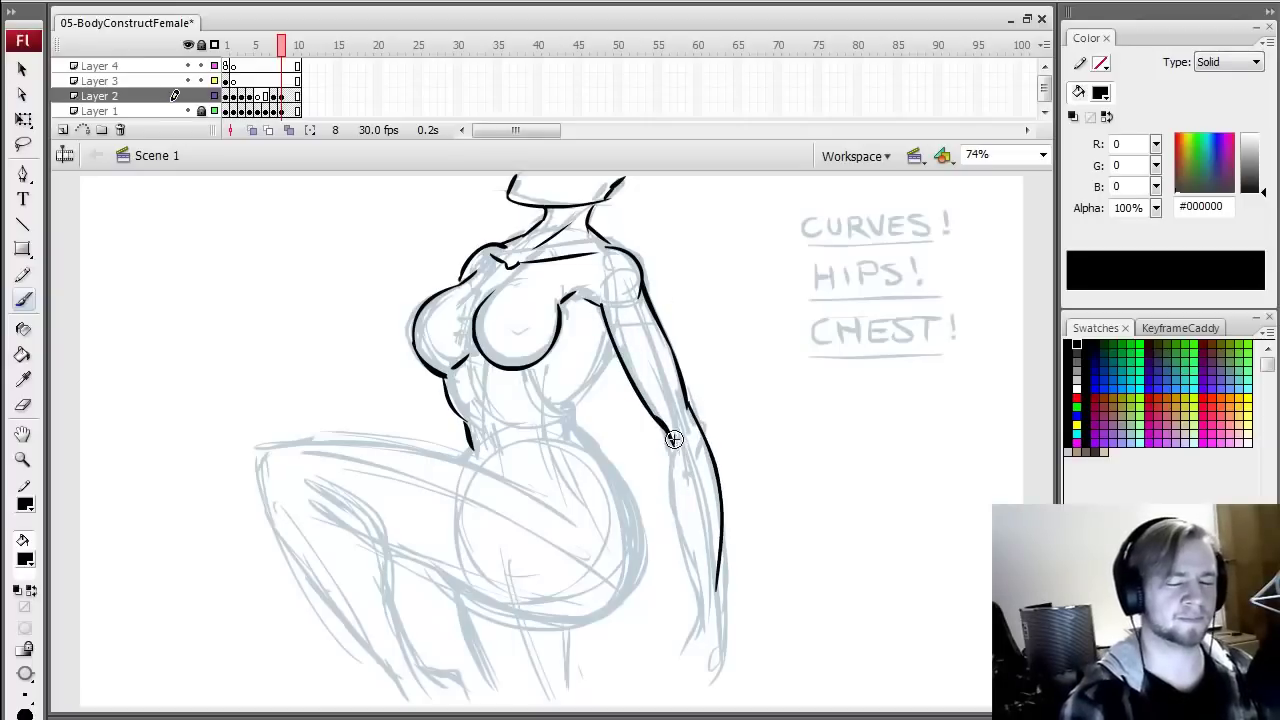
pyautogui.moveTo(668, 432)
pyautogui.mouseDown()
pyautogui.moveTo(697, 607)
pyautogui.moveTo(687, 648)
pyautogui.mouseUp()
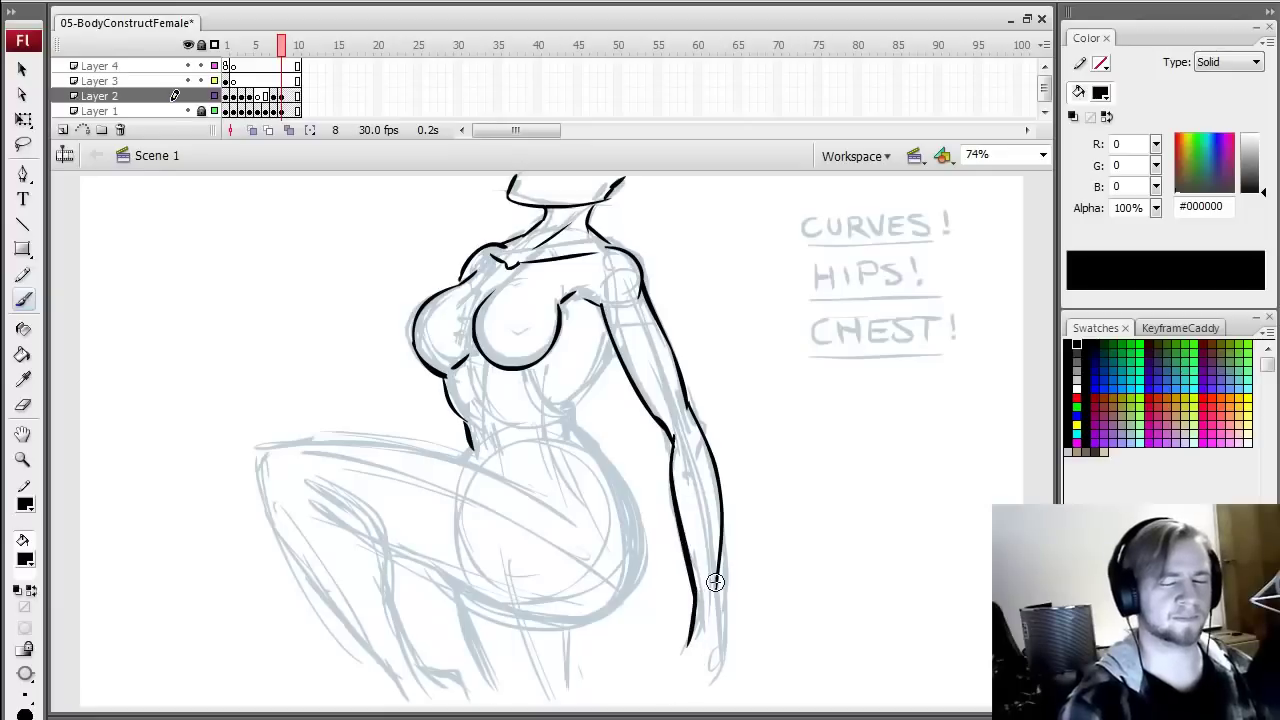
pyautogui.moveTo(719, 577); pyautogui.dragTo(710, 668)
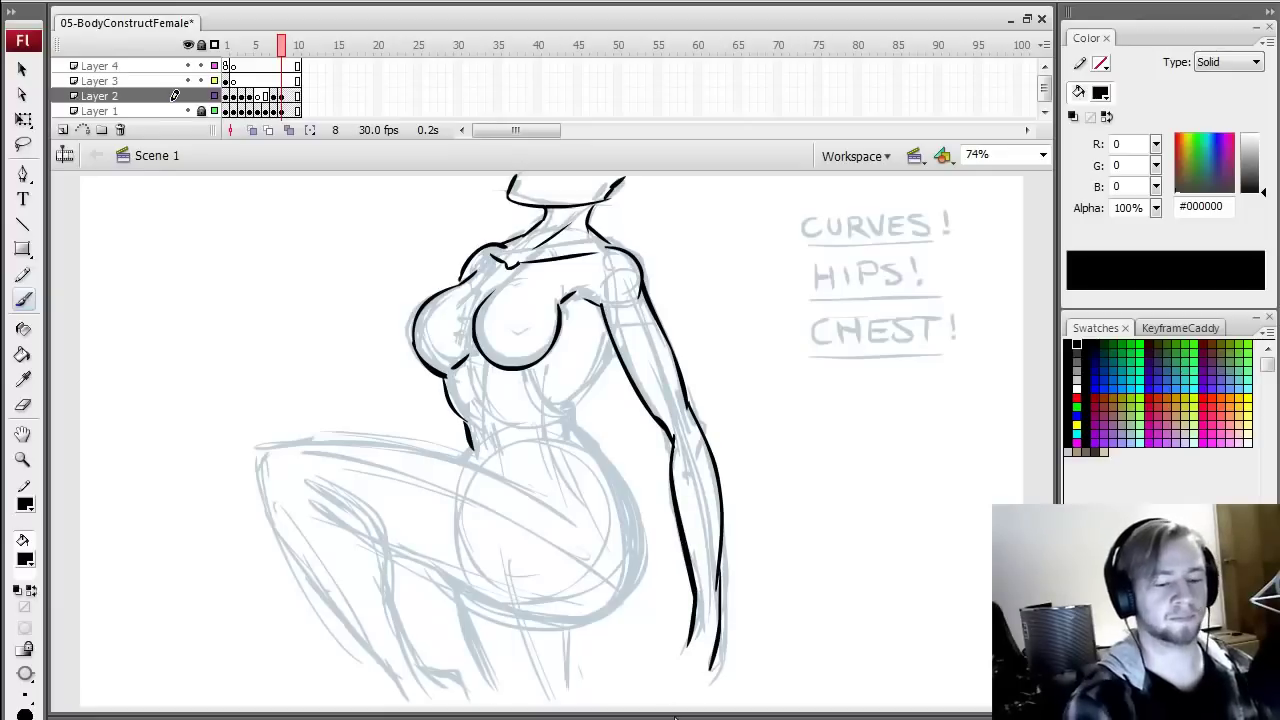
# - Ink the curve from the near side through the waist to the buttock, and the raised leg's upper thigh, knee and shin
pyautogui.moveTo(603, 376)
pyautogui.mouseDown()
pyautogui.moveTo(575, 415)
pyautogui.moveTo(636, 540)
pyautogui.moveTo(590, 620)
pyautogui.mouseUp()
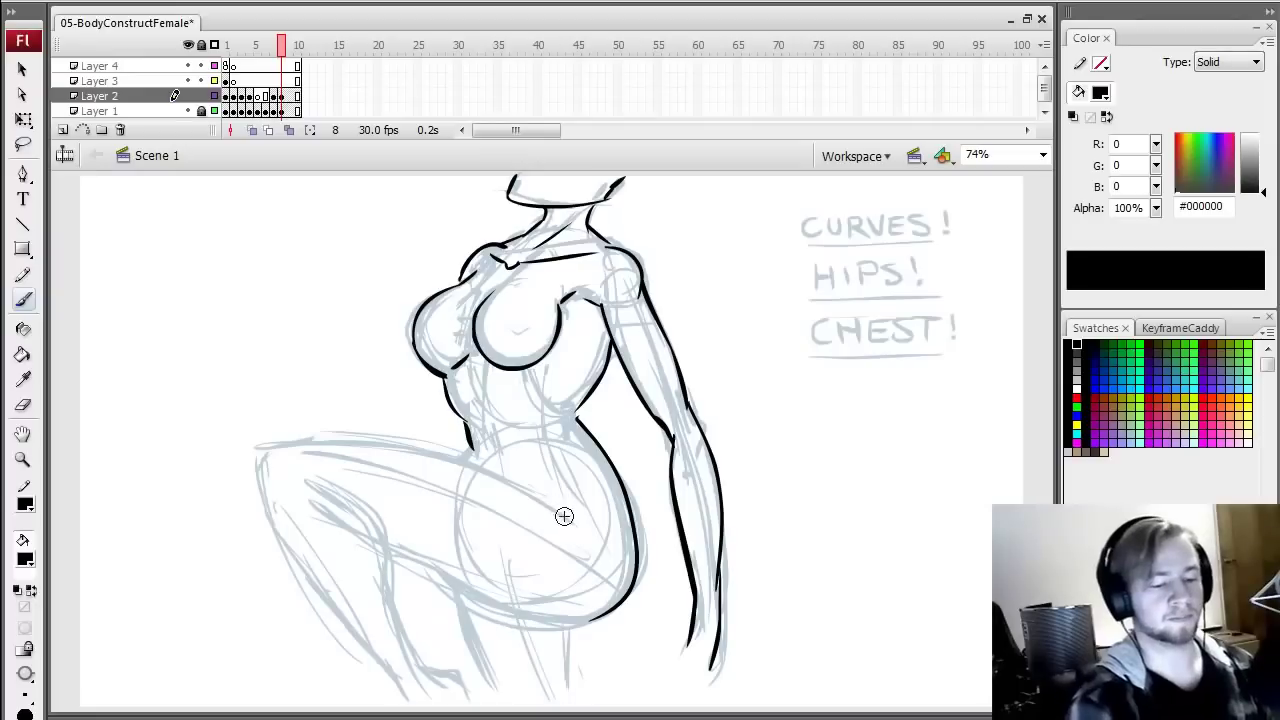
pyautogui.moveTo(565, 518)
pyautogui.mouseDown()
pyautogui.moveTo(408, 466)
pyautogui.moveTo(290, 448)
pyautogui.moveTo(268, 488)
pyautogui.moveTo(326, 600)
pyautogui.moveTo(408, 688)
pyautogui.mouseUp()
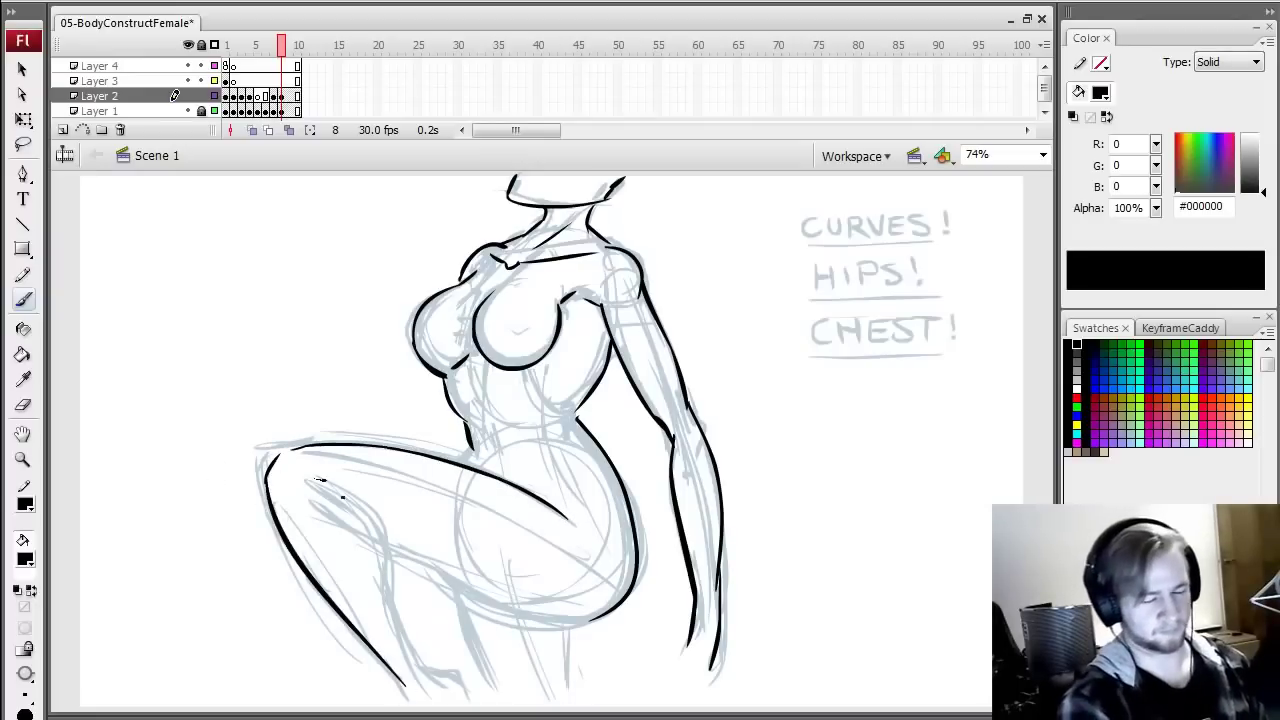
# - Ink the raised leg's calf from behind the knee down to the ankle and heel
pyautogui.moveTo(318, 480)
pyautogui.mouseDown()
pyautogui.moveTo(388, 553)
pyautogui.moveTo(411, 659)
pyautogui.moveTo(466, 690)
pyautogui.mouseUp()
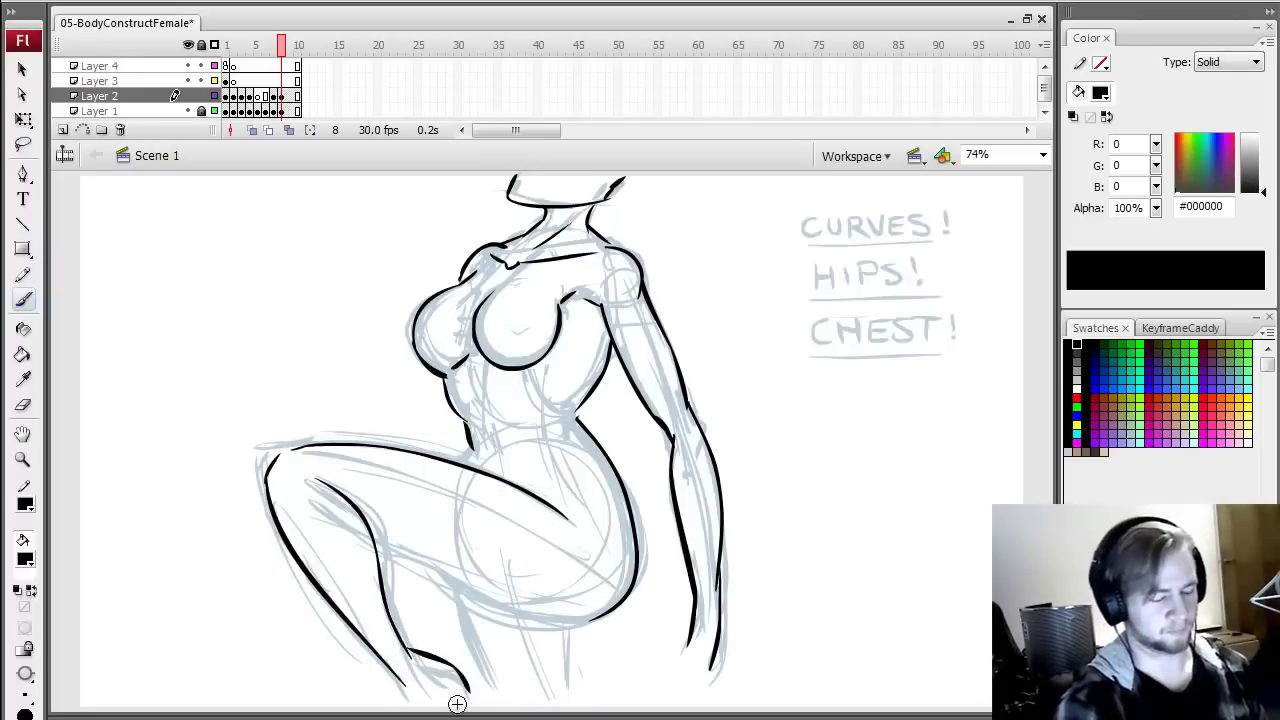
pyautogui.moveTo(392, 667)
pyautogui.mouseDown()
pyautogui.moveTo(428, 707)
pyautogui.moveTo(476, 701)
pyautogui.mouseUp()
pyautogui.hotkey('ctrl', 'z')
# - Ink the underside of the raised thigh from behind the knee to the buttock curve, redoing the stroke until it joins smoothly
pyautogui.moveTo(384, 552); pyautogui.dragTo(606, 631)
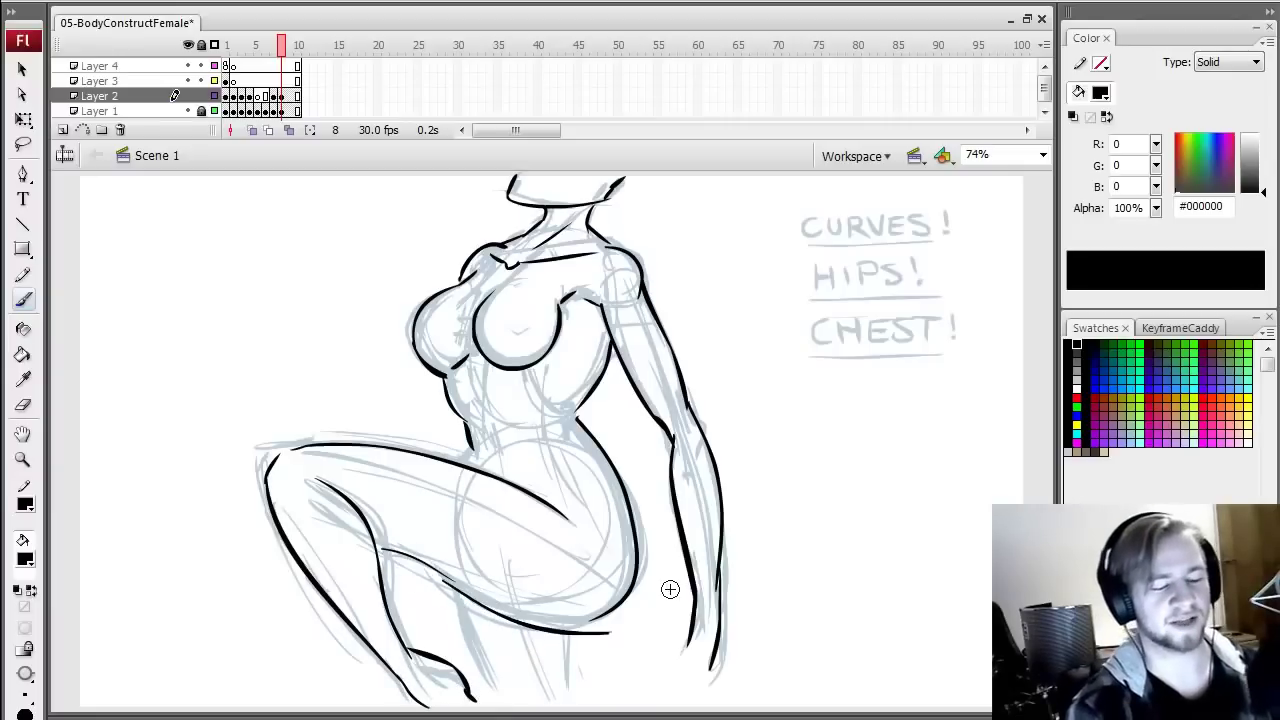
pyautogui.hotkey('ctrl', 'z')
pyautogui.moveTo(444, 575)
pyautogui.mouseDown()
pyautogui.moveTo(607, 638)
pyautogui.moveTo(630, 609)
pyautogui.mouseUp()
pyautogui.hotkey('ctrl', 'z')
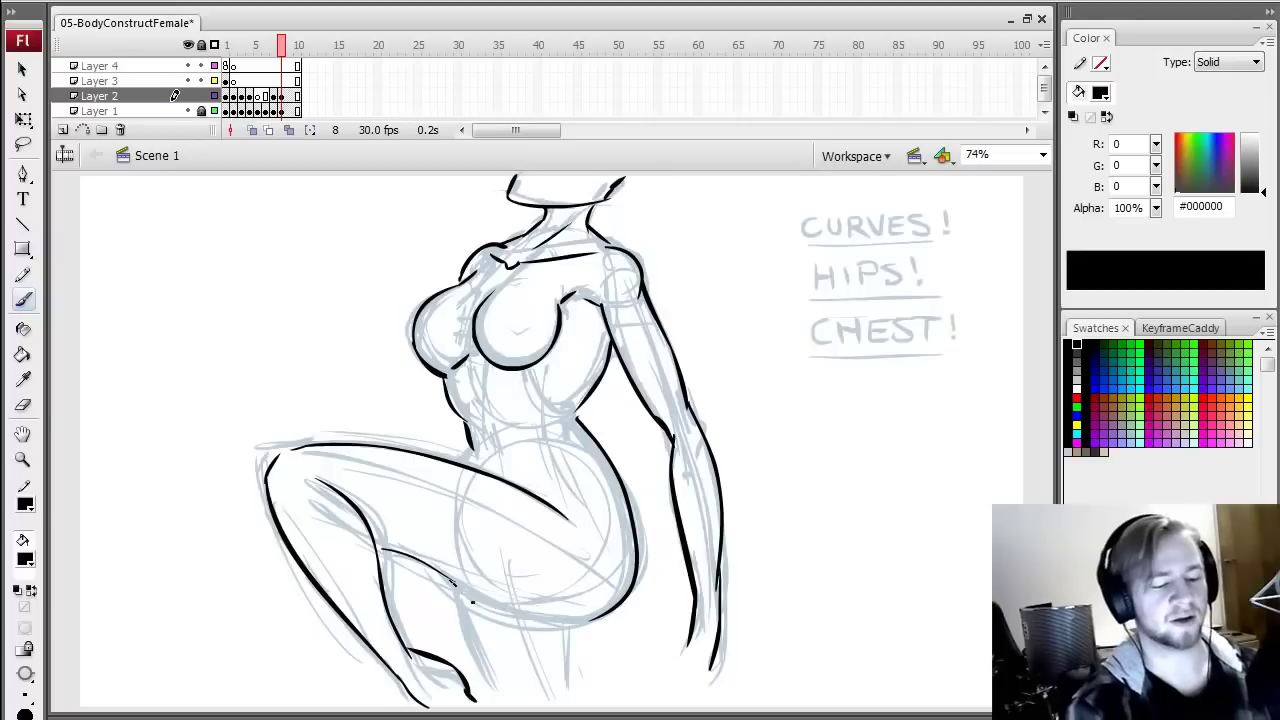
pyautogui.moveTo(450, 579); pyautogui.dragTo(612, 616)
pyautogui.hotkey('ctrl', 'z')
pyautogui.moveTo(458, 579)
pyautogui.mouseDown()
pyautogui.moveTo(540, 630)
pyautogui.moveTo(628, 600)
pyautogui.mouseUp()
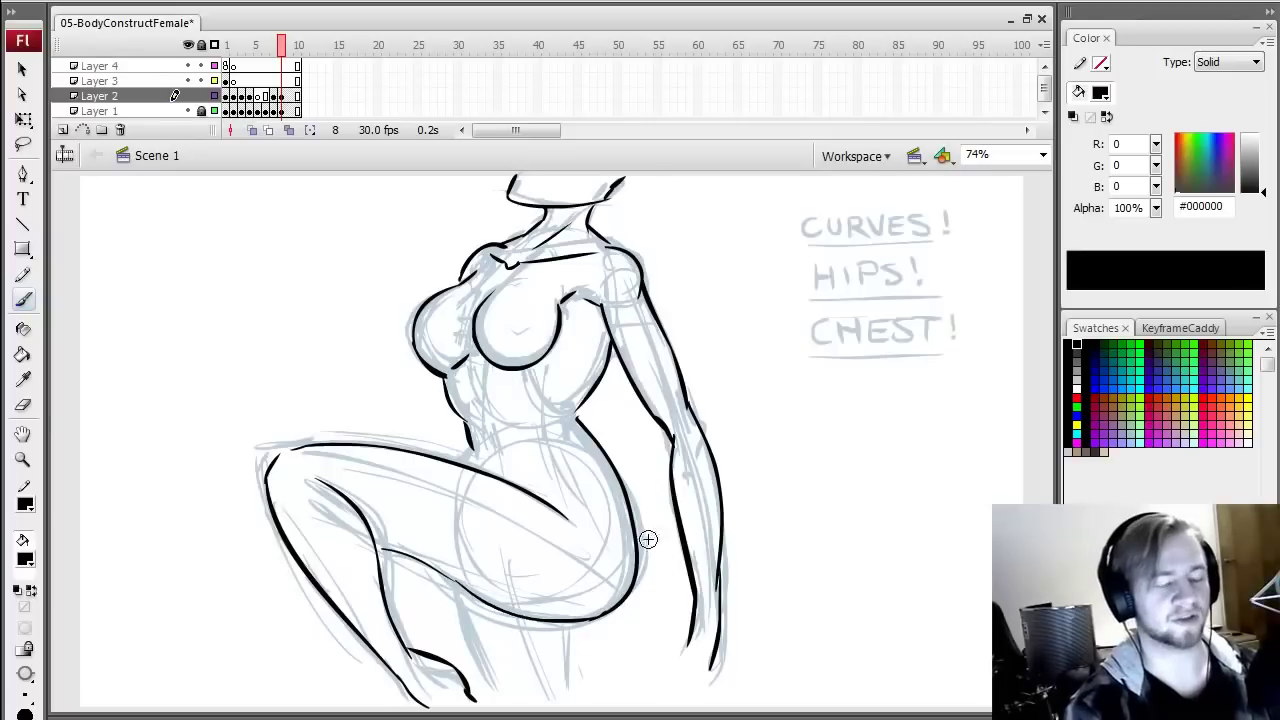
# - Ink the short front waist crease above the raised thigh and both contours of the standing leg below it
pyautogui.moveTo(470, 432); pyautogui.dragTo(463, 460)
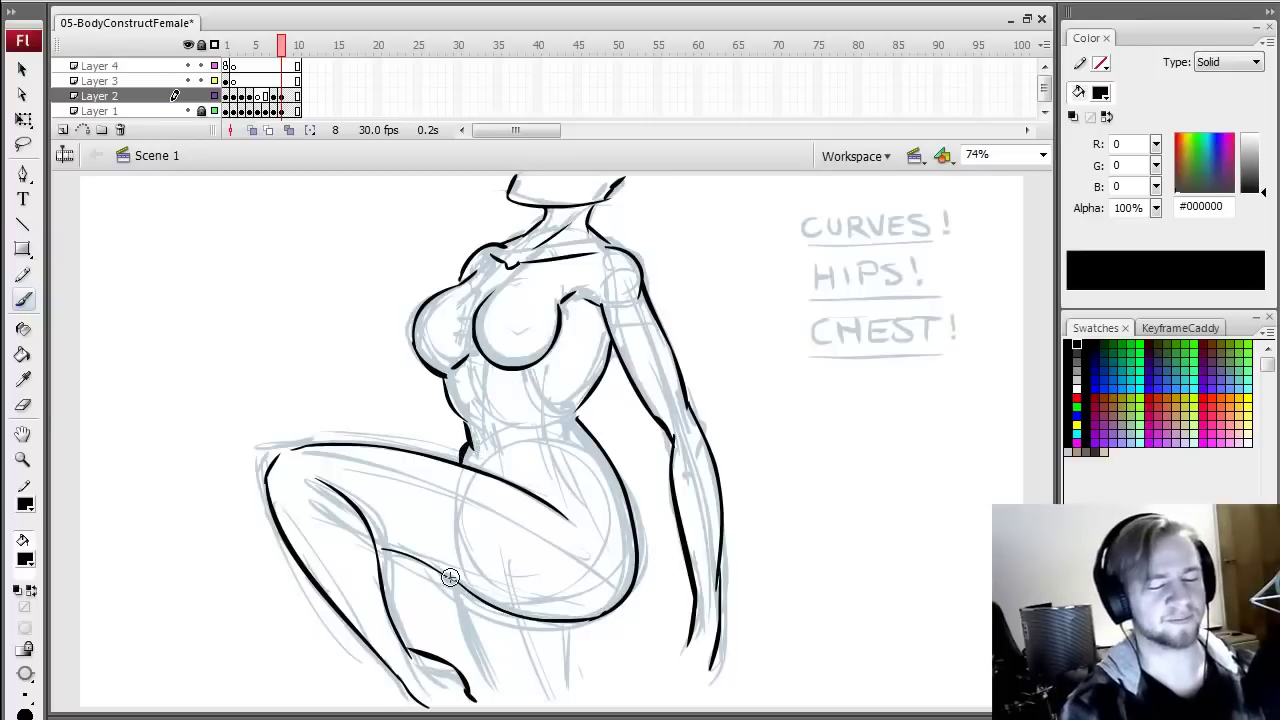
pyautogui.moveTo(449, 572); pyautogui.dragTo(465, 650)
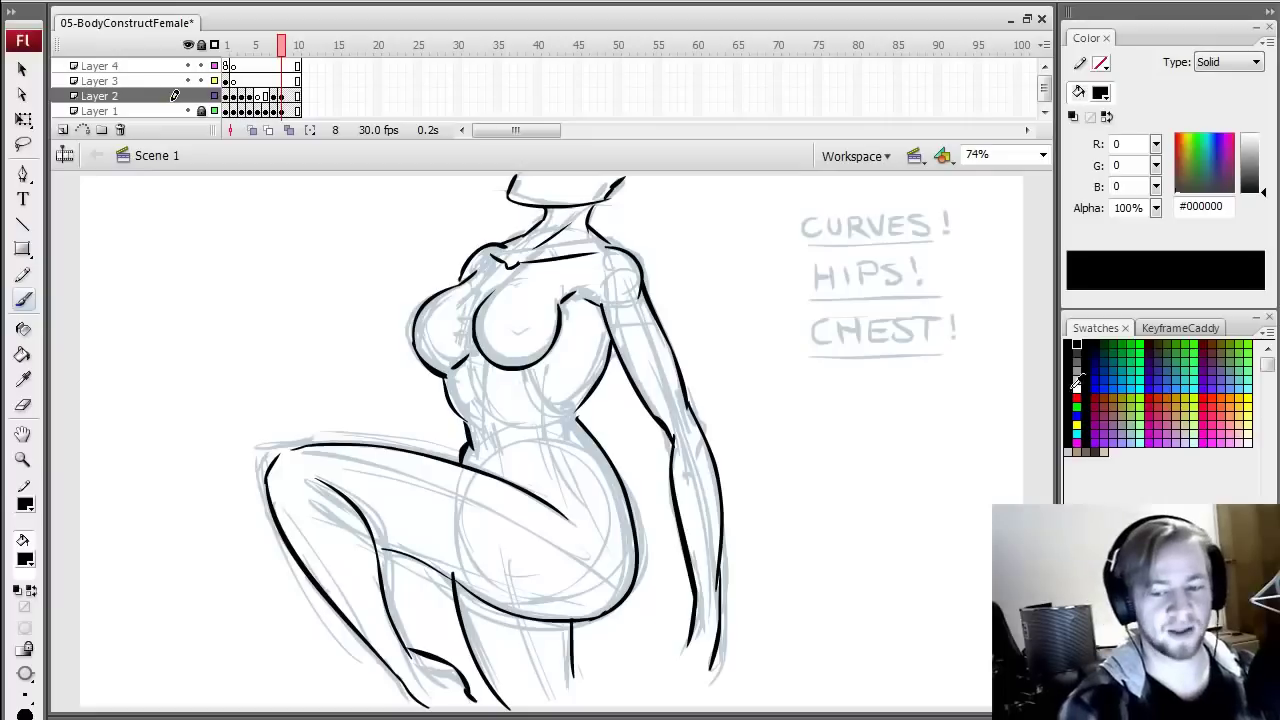
# - Sketch a simple ankle and foot in light blue #BDCFDB in the empty area below the CHEST note
pyautogui.click(1071, 451)
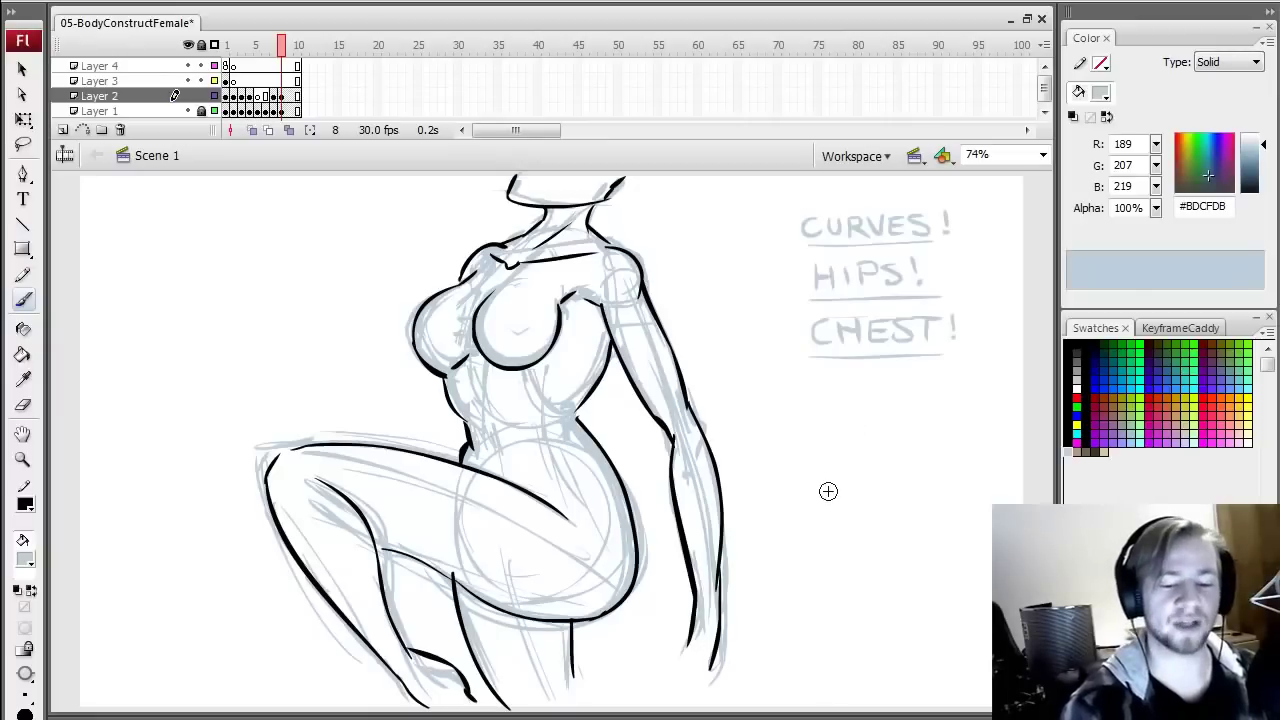
pyautogui.moveTo(802, 528)
pyautogui.mouseDown()
pyautogui.moveTo(832, 440)
pyautogui.moveTo(830, 399)
pyautogui.moveTo(872, 452)
pyautogui.moveTo(860, 532)
pyautogui.mouseUp()
pyautogui.moveTo(828, 420)
pyautogui.mouseDown()
pyautogui.moveTo(816, 512)
pyautogui.moveTo(833, 552)
pyautogui.moveTo(820, 549)
pyautogui.moveTo(857, 572)
pyautogui.moveTo(870, 530)
pyautogui.mouseUp()
pyautogui.moveTo(824, 444); pyautogui.dragTo(823, 396)
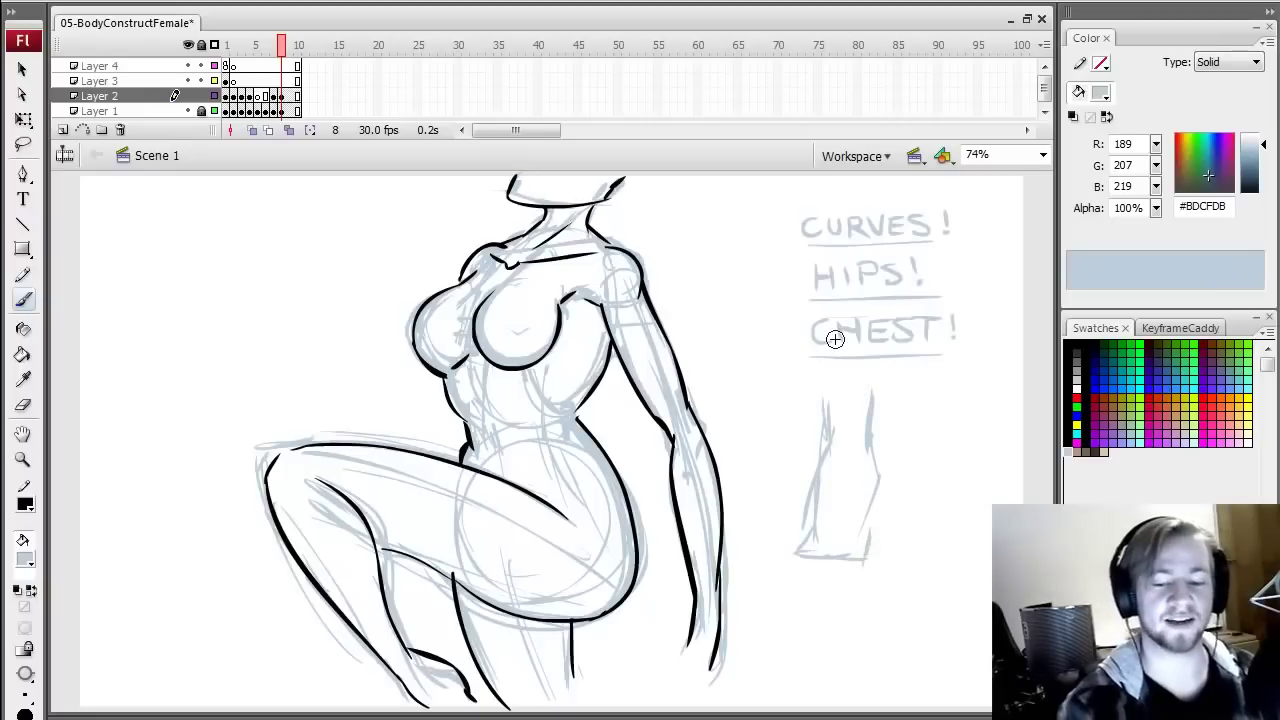
# - Draw a black outlined ankle and foot with toes beside the light blue foot sketch
pyautogui.click(1069, 344)
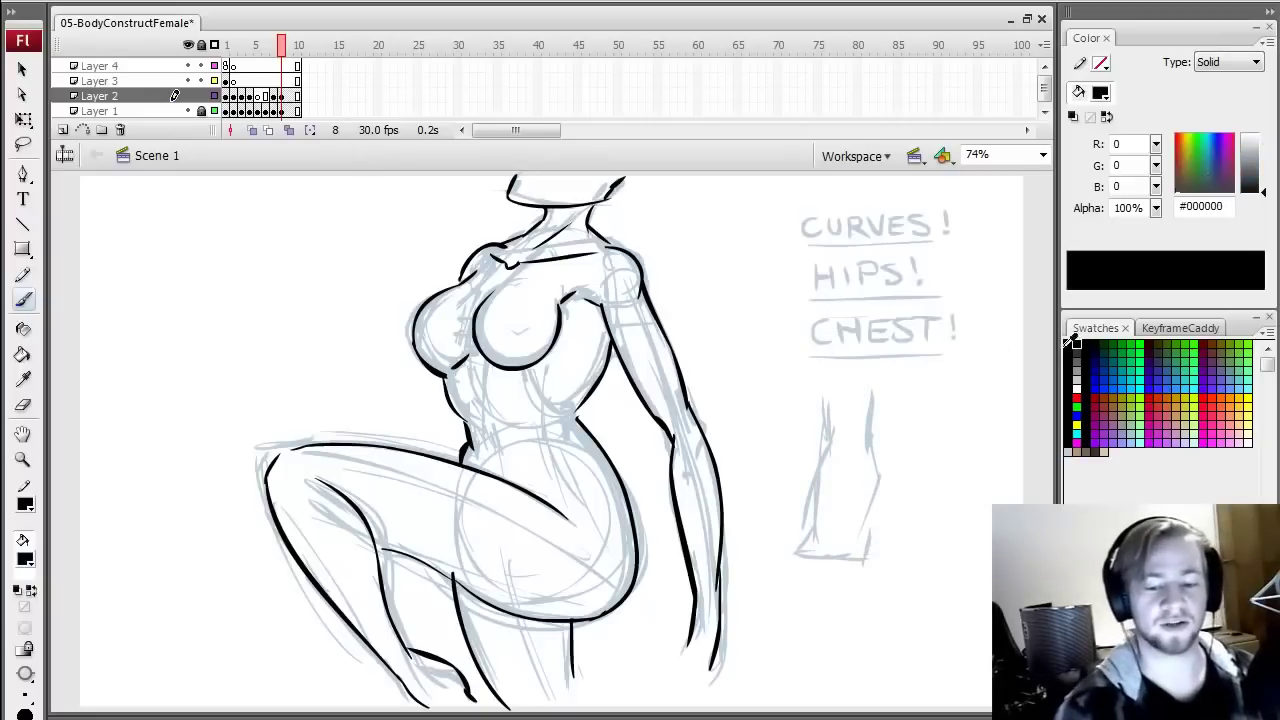
pyautogui.moveTo(914, 382); pyautogui.dragTo(919, 436)
pyautogui.moveTo(964, 377)
pyautogui.mouseDown()
pyautogui.moveTo(962, 442)
pyautogui.moveTo(918, 515)
pyautogui.mouseUp()
pyautogui.moveTo(966, 434)
pyautogui.mouseDown()
pyautogui.moveTo(977, 470)
pyautogui.moveTo(957, 544)
pyautogui.moveTo(920, 497)
pyautogui.moveTo(910, 533)
pyautogui.moveTo(912, 545)
pyautogui.moveTo(970, 558)
pyautogui.moveTo(929, 551)
pyautogui.mouseUp()
pyautogui.moveTo(950, 542)
pyautogui.mouseDown()
pyautogui.moveTo(947, 558)
pyautogui.moveTo(919, 550)
pyautogui.mouseUp()
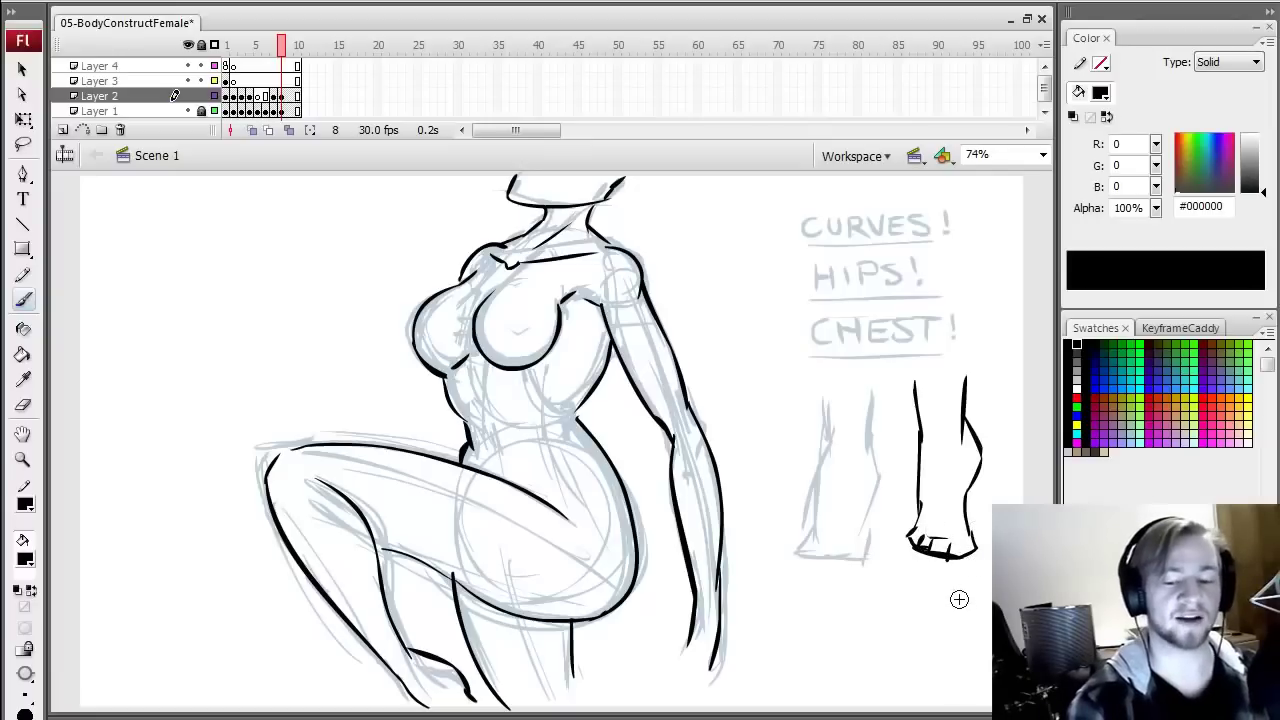
# - Delete the black foot drawing and the light blue foot sketch beside the figure
pyautogui.press('q')
pyautogui.moveTo(906, 377); pyautogui.dragTo(990, 565)
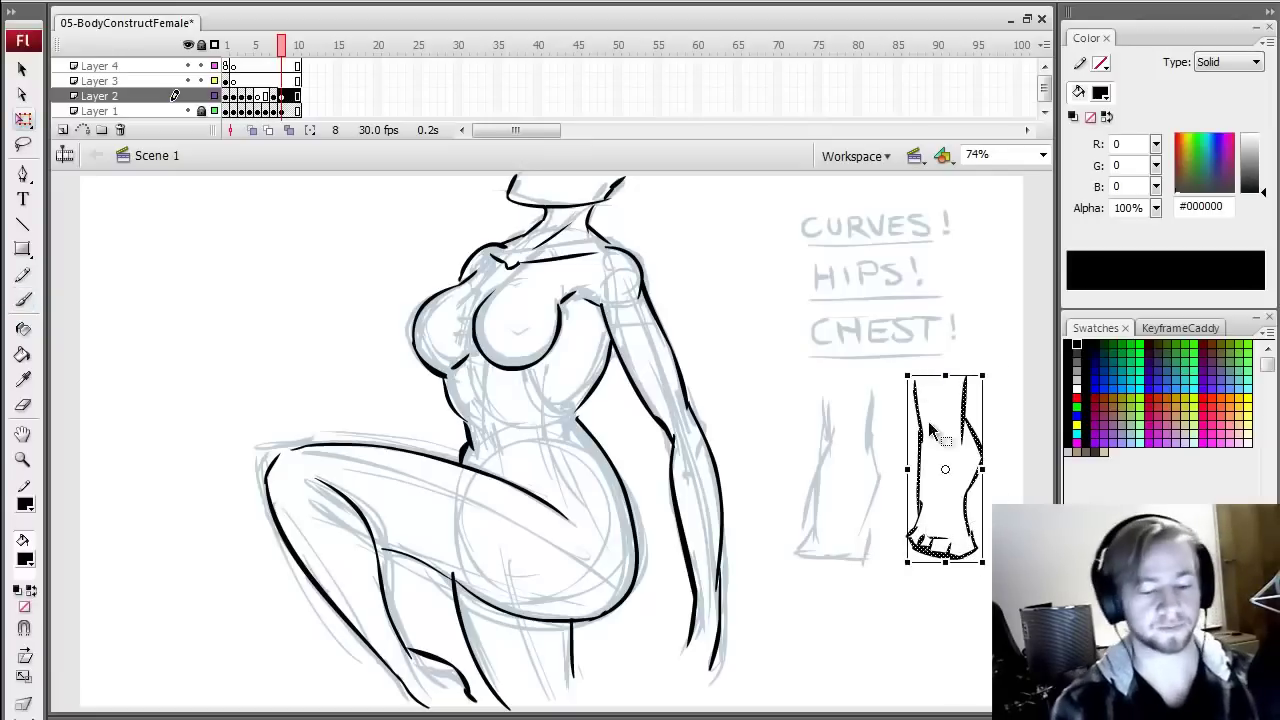
pyautogui.press('Delete')
pyautogui.moveTo(778, 573); pyautogui.dragTo(982, 380)
pyautogui.press('Delete')
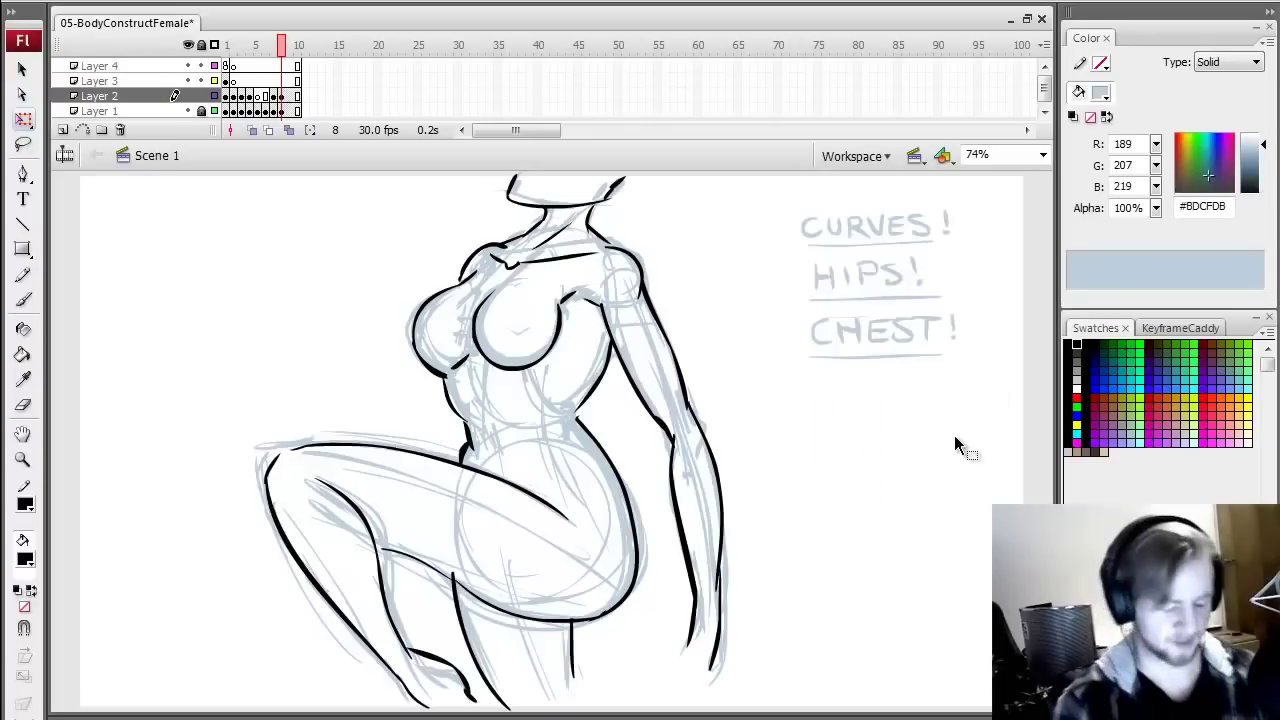
pyautogui.click(281, 97)
pyautogui.click(284, 44)
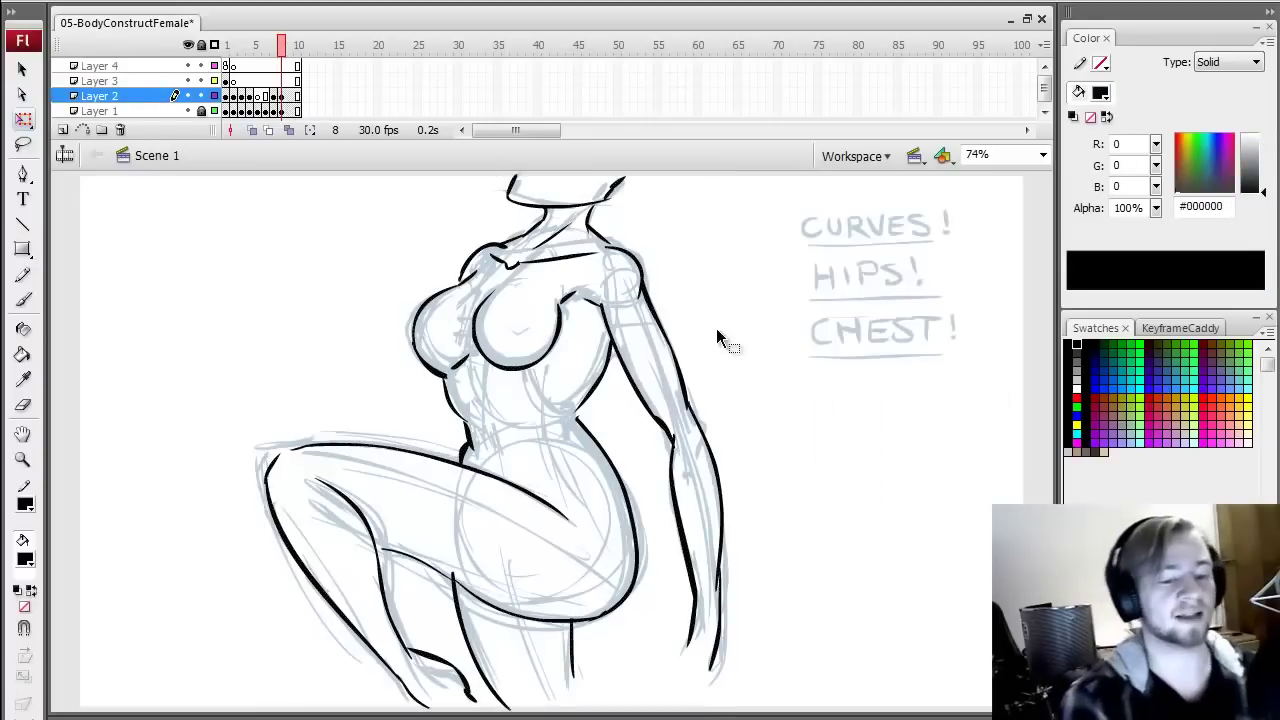
pyautogui.click(714, 349)
pyautogui.click(281, 97)
pyautogui.click(282, 45)
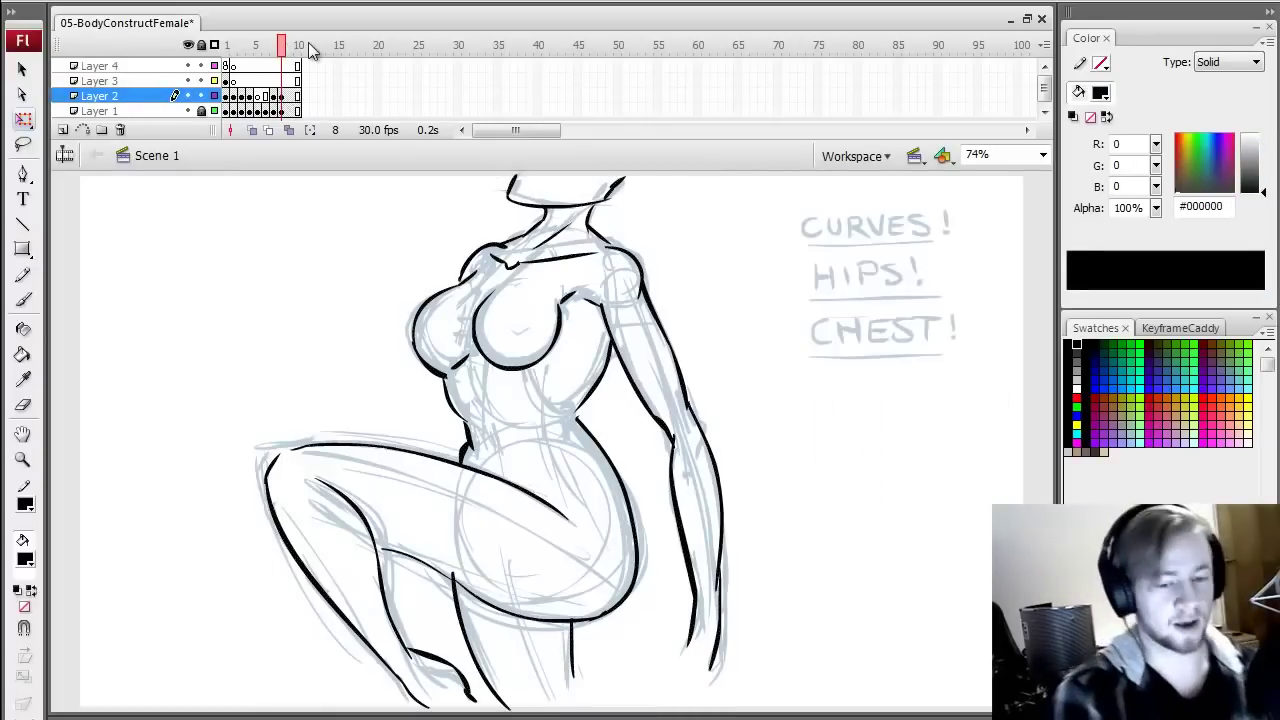
pyautogui.press('b')
pyautogui.press('q')
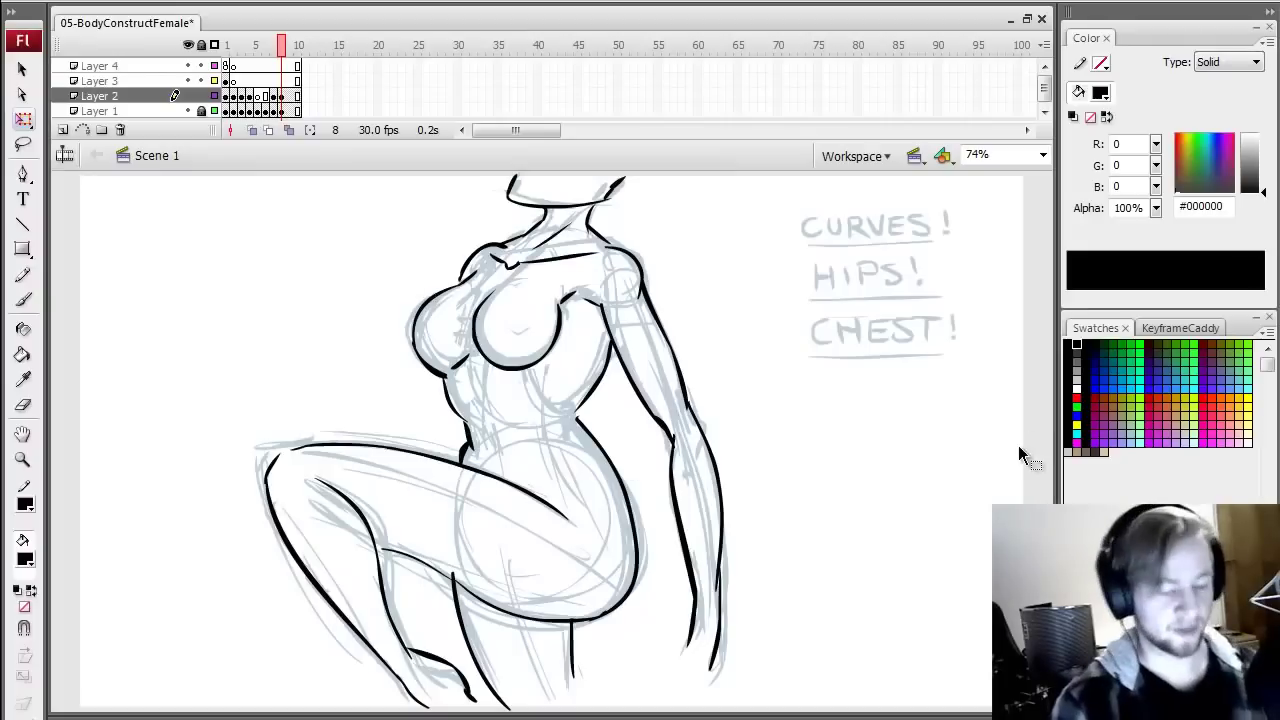
pyautogui.press('b')
pyautogui.click(284, 97)
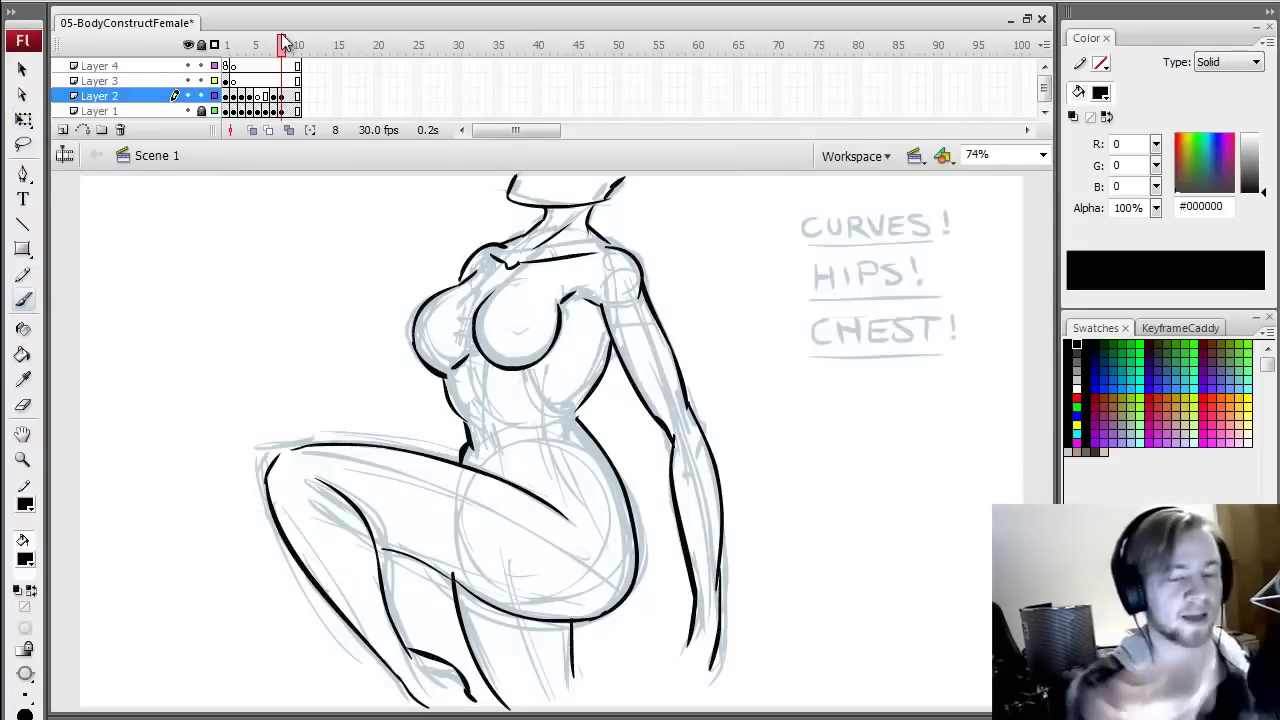
# - Ink the stomach's center line in black and a short crease where the hip meets the raised thigh
pyautogui.click(1068, 451)
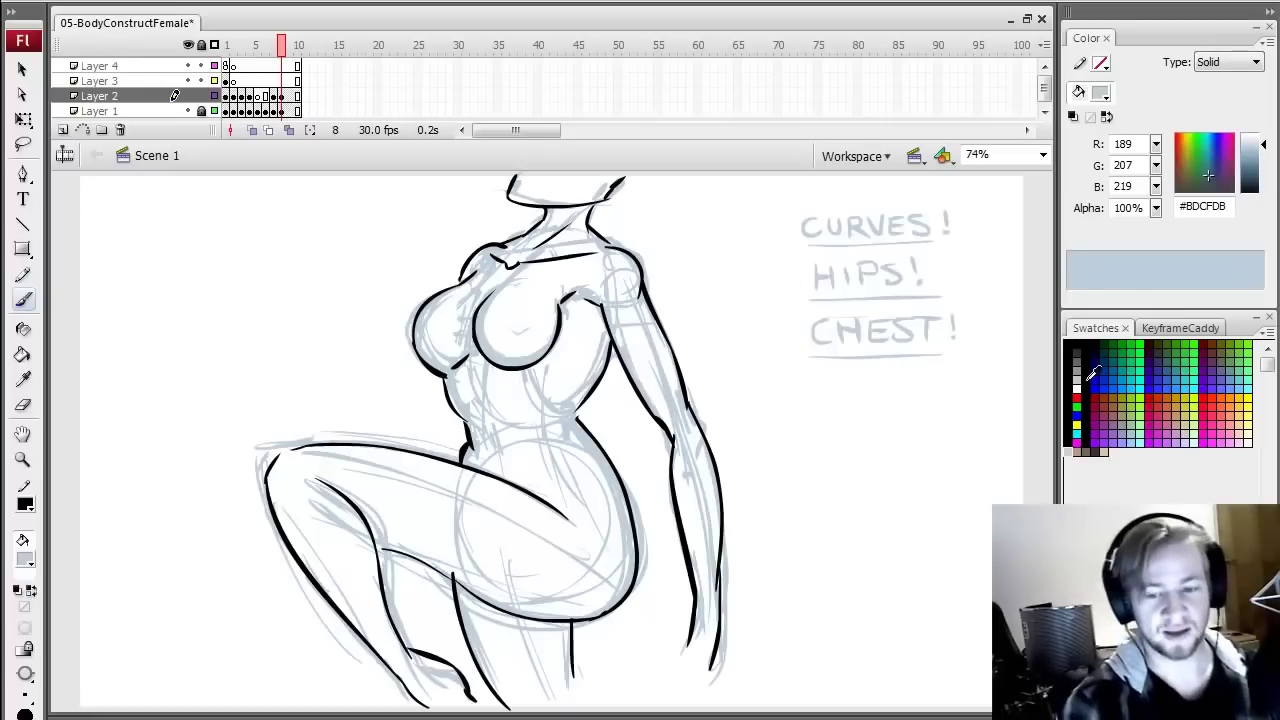
pyautogui.click(1077, 344)
pyautogui.moveTo(484, 388); pyautogui.dragTo(496, 446)
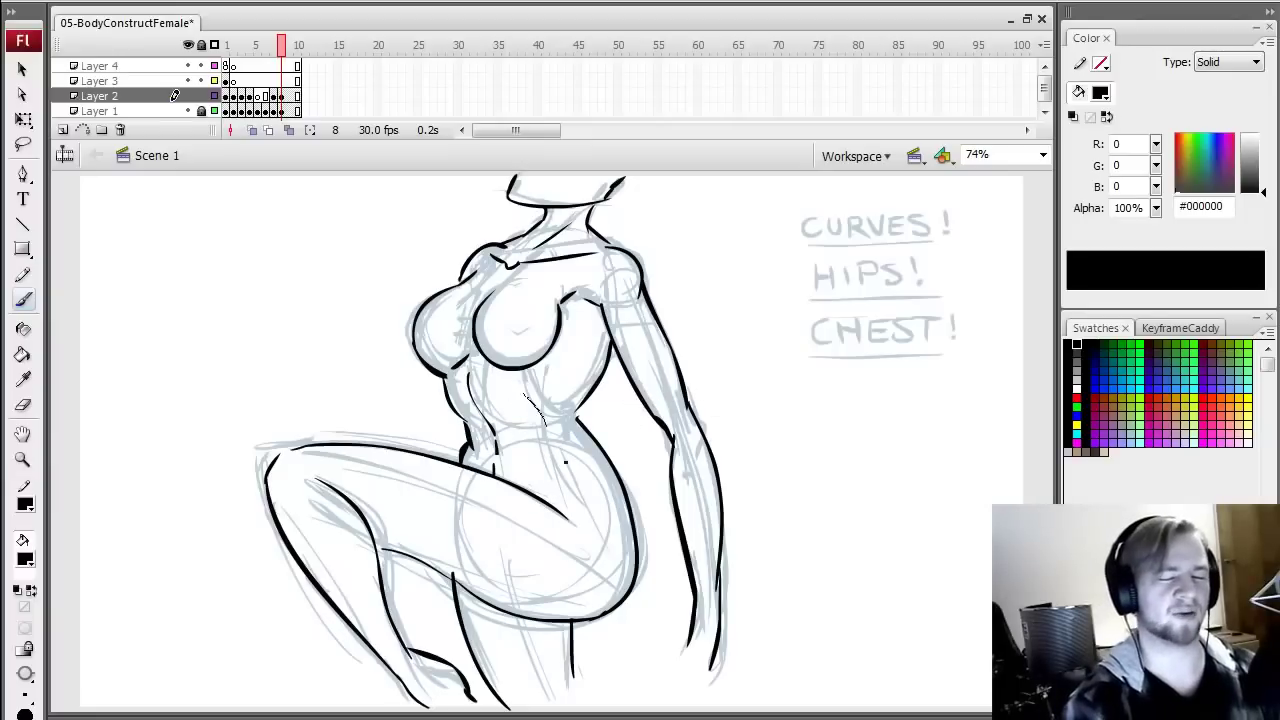
pyautogui.moveTo(527, 405); pyautogui.dragTo(540, 458)
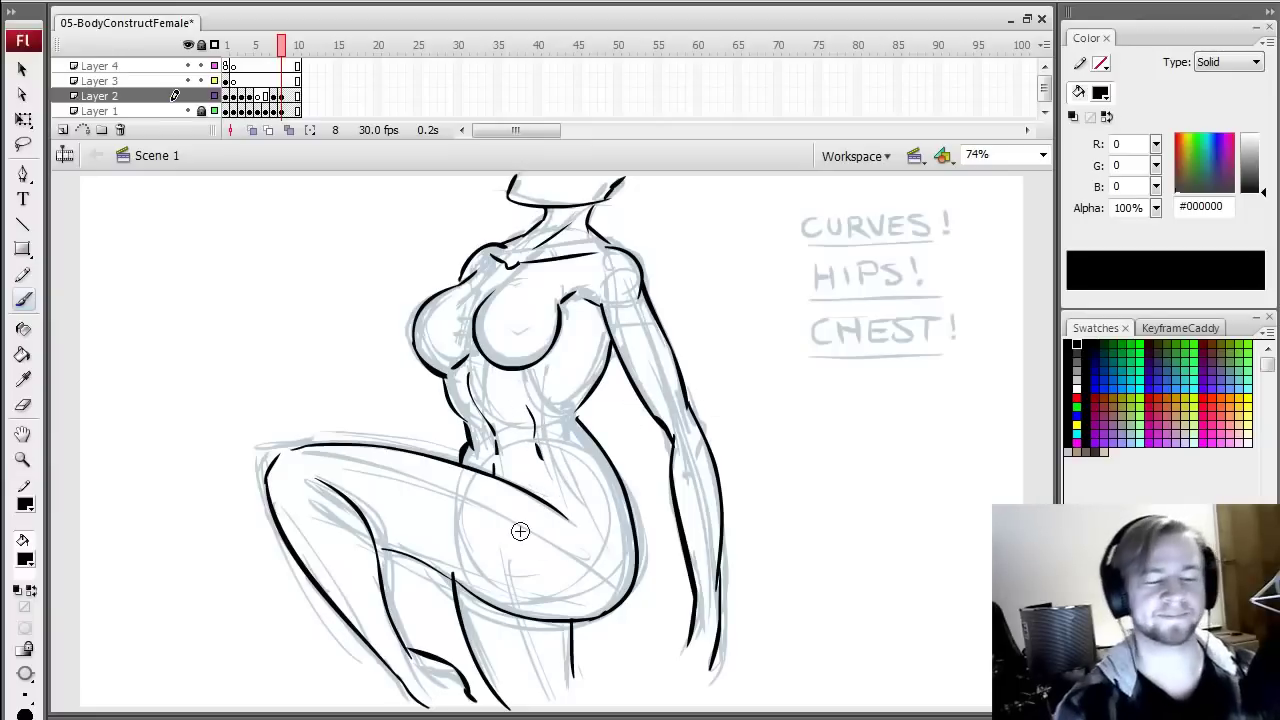
pyautogui.hotkey('ctrl', 'z')
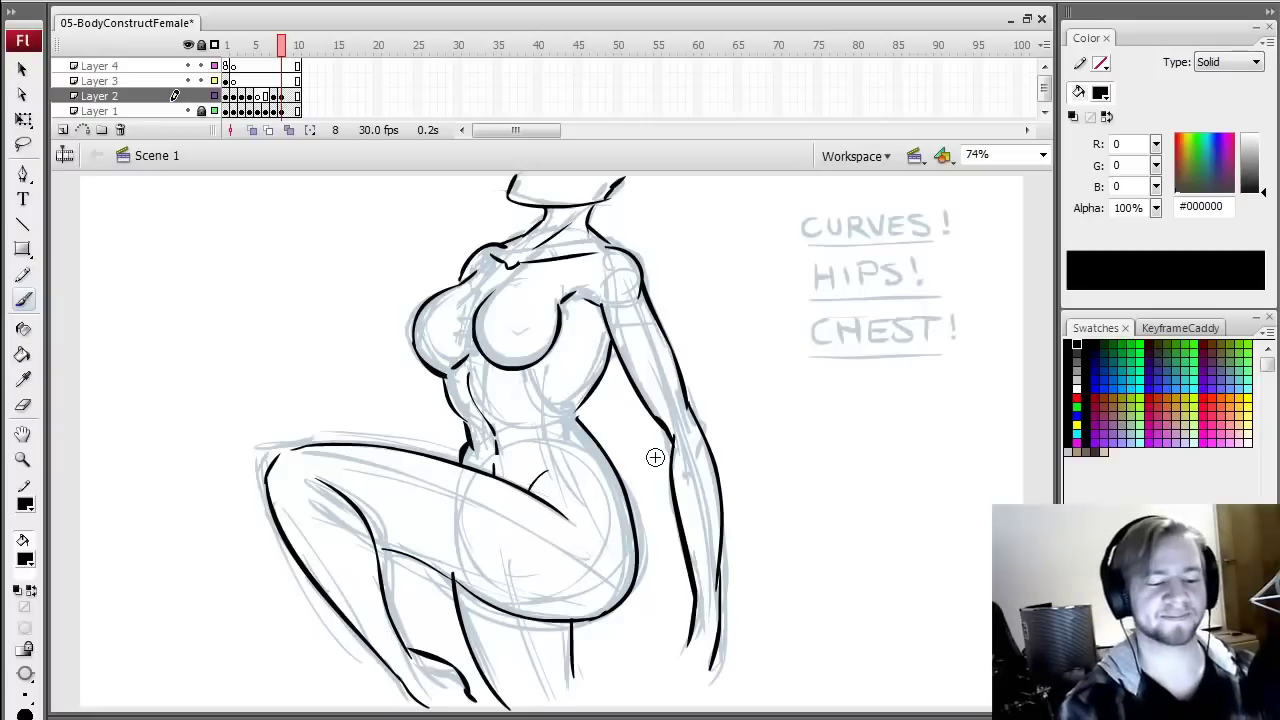
pyautogui.moveTo(541, 475); pyautogui.dragTo(528, 491)
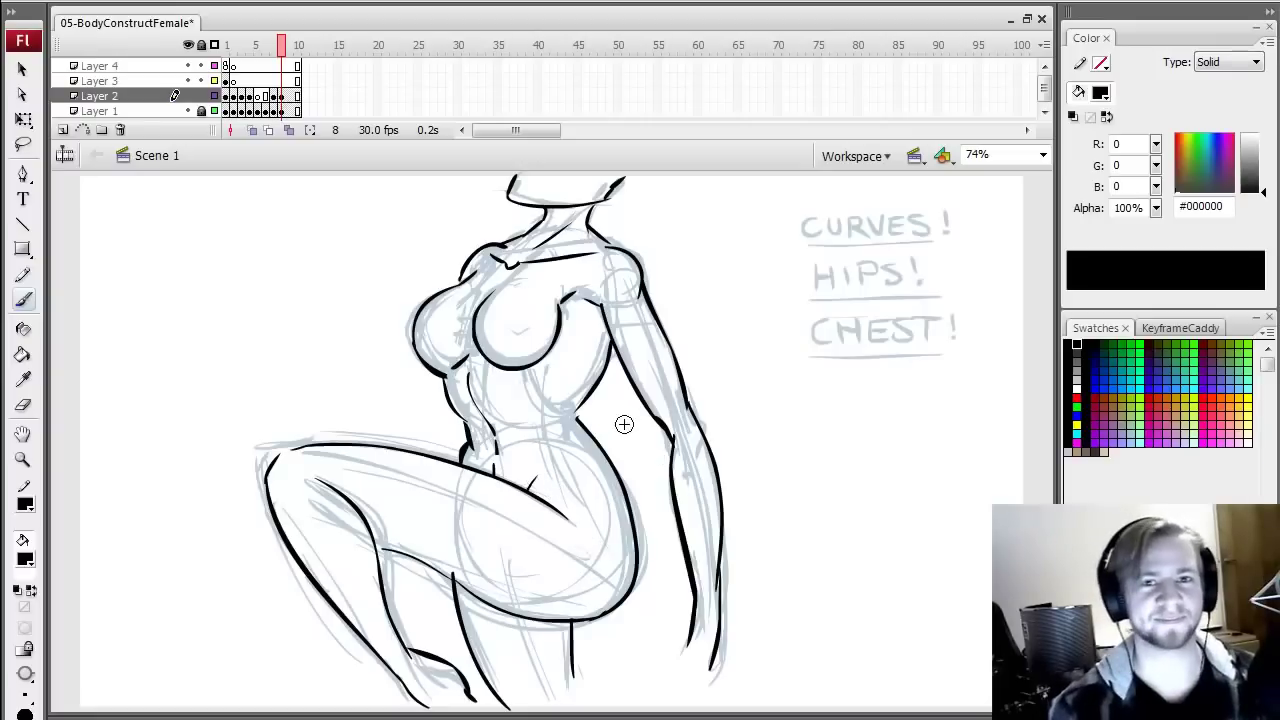